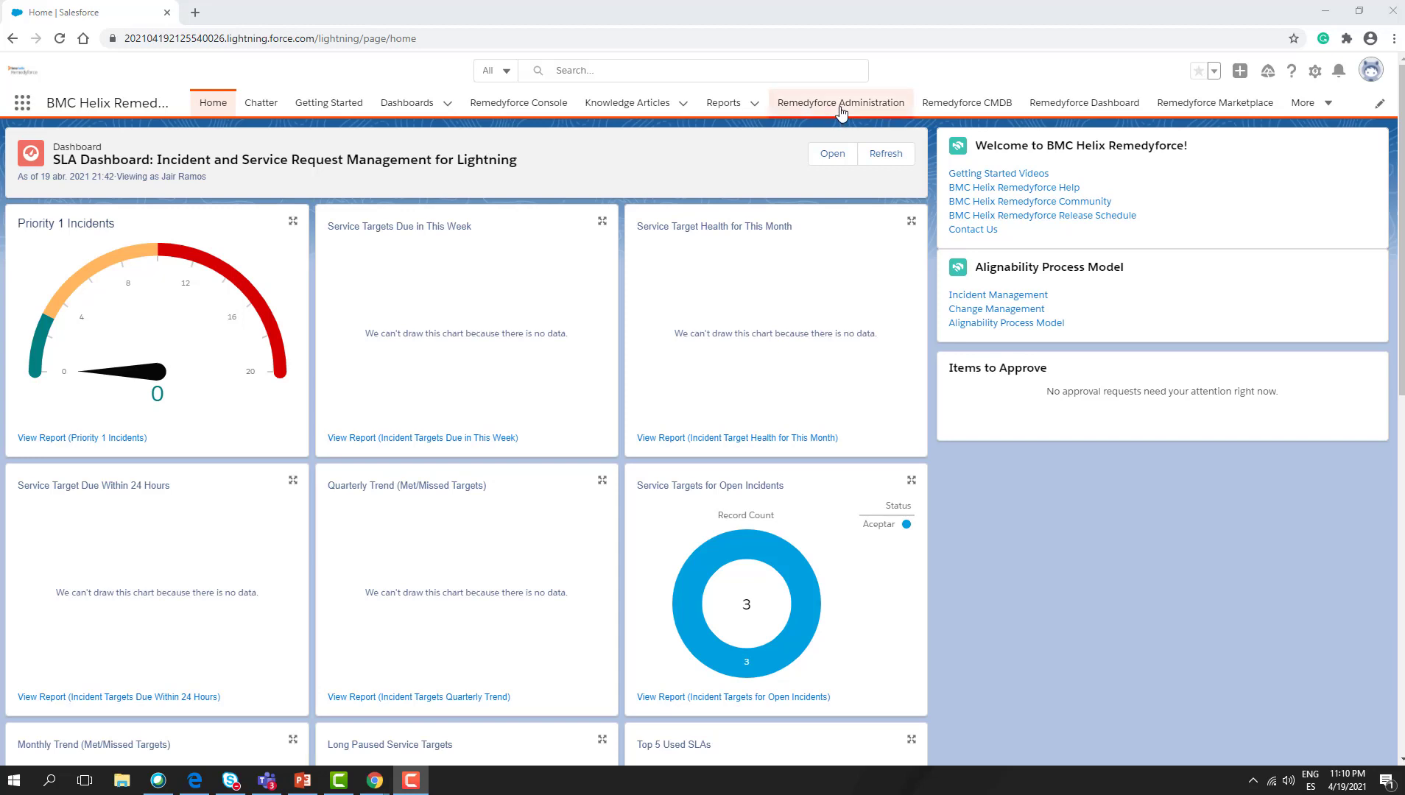
- Start a new agreement record from the workflow agreements in Remedyforce Administration
click(840, 102)
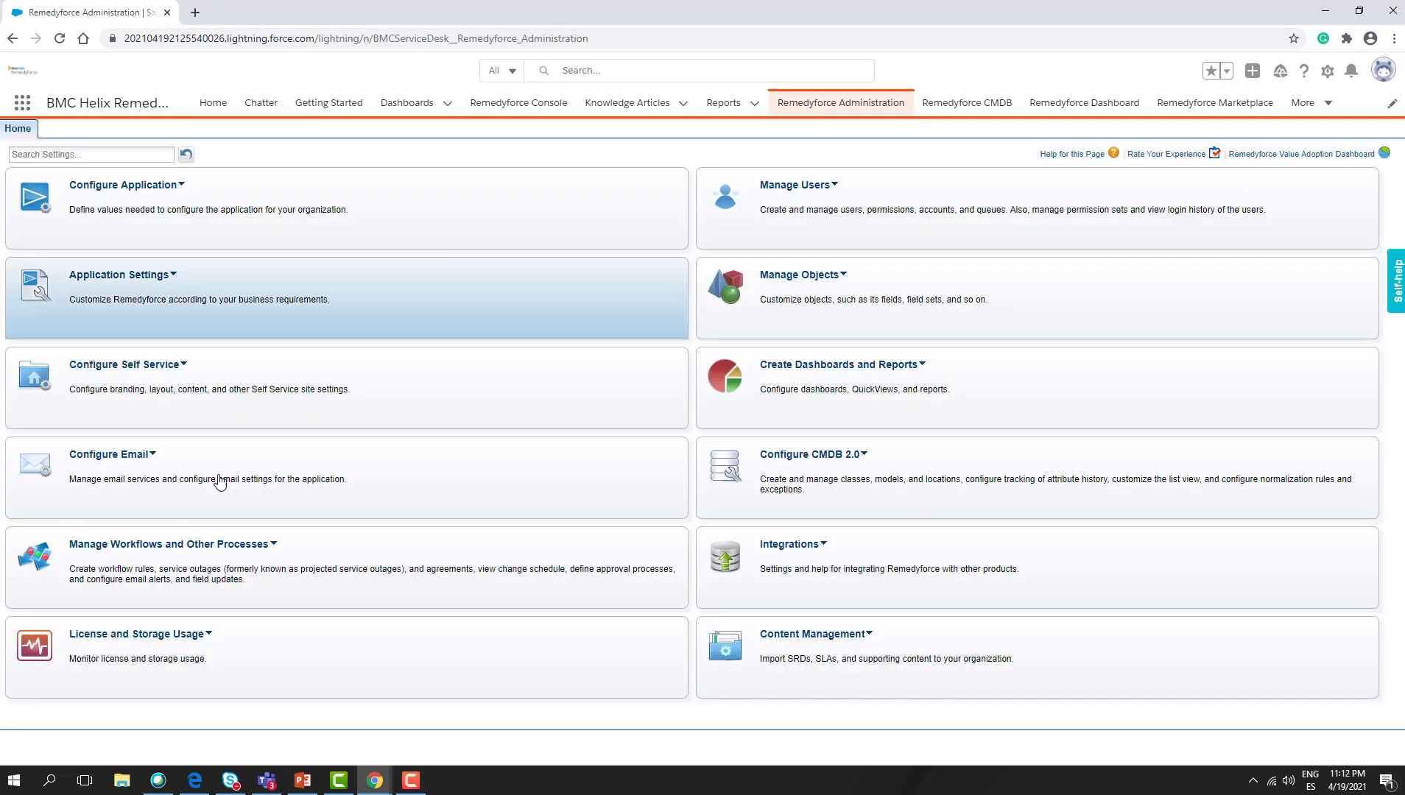
mouse_move(207, 549)
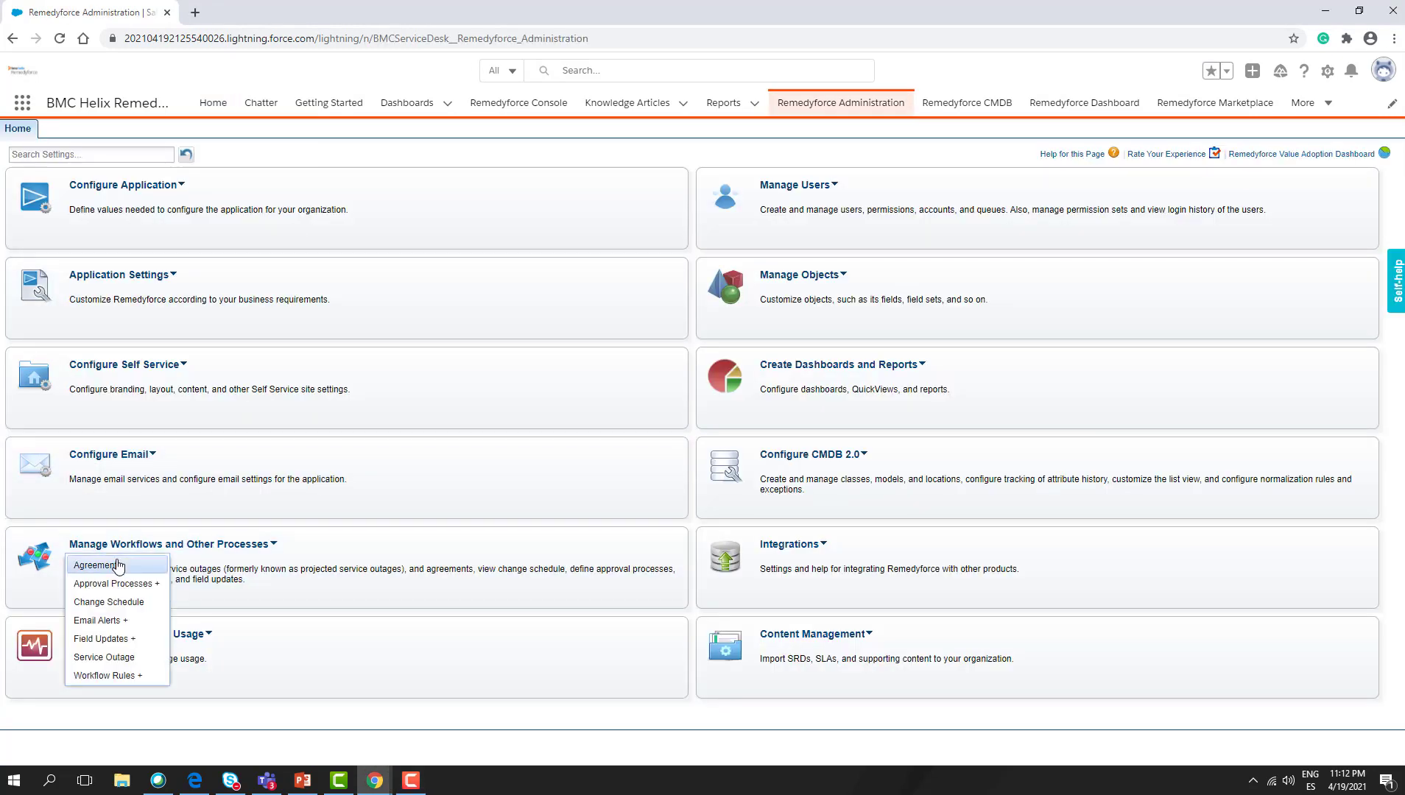
click(94, 565)
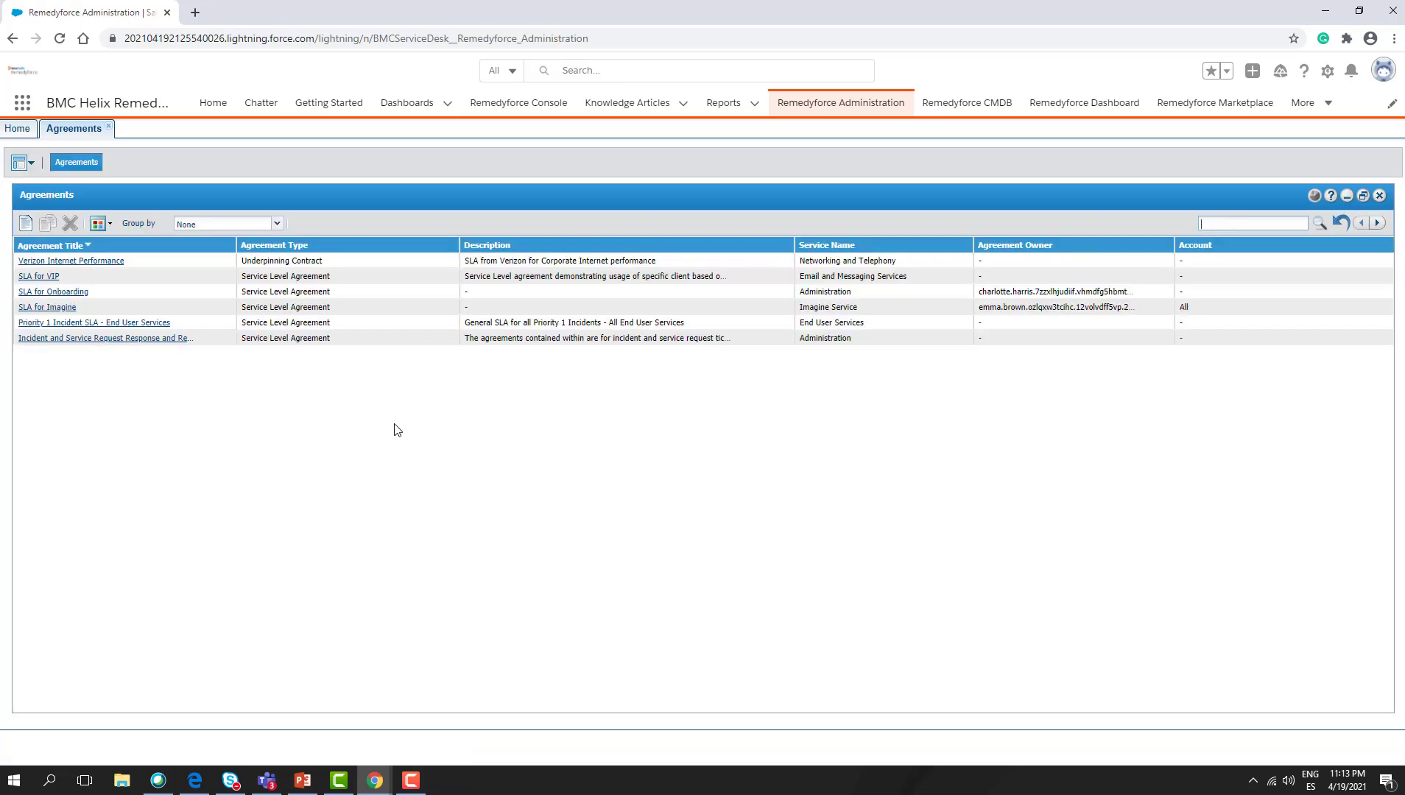
click(25, 225)
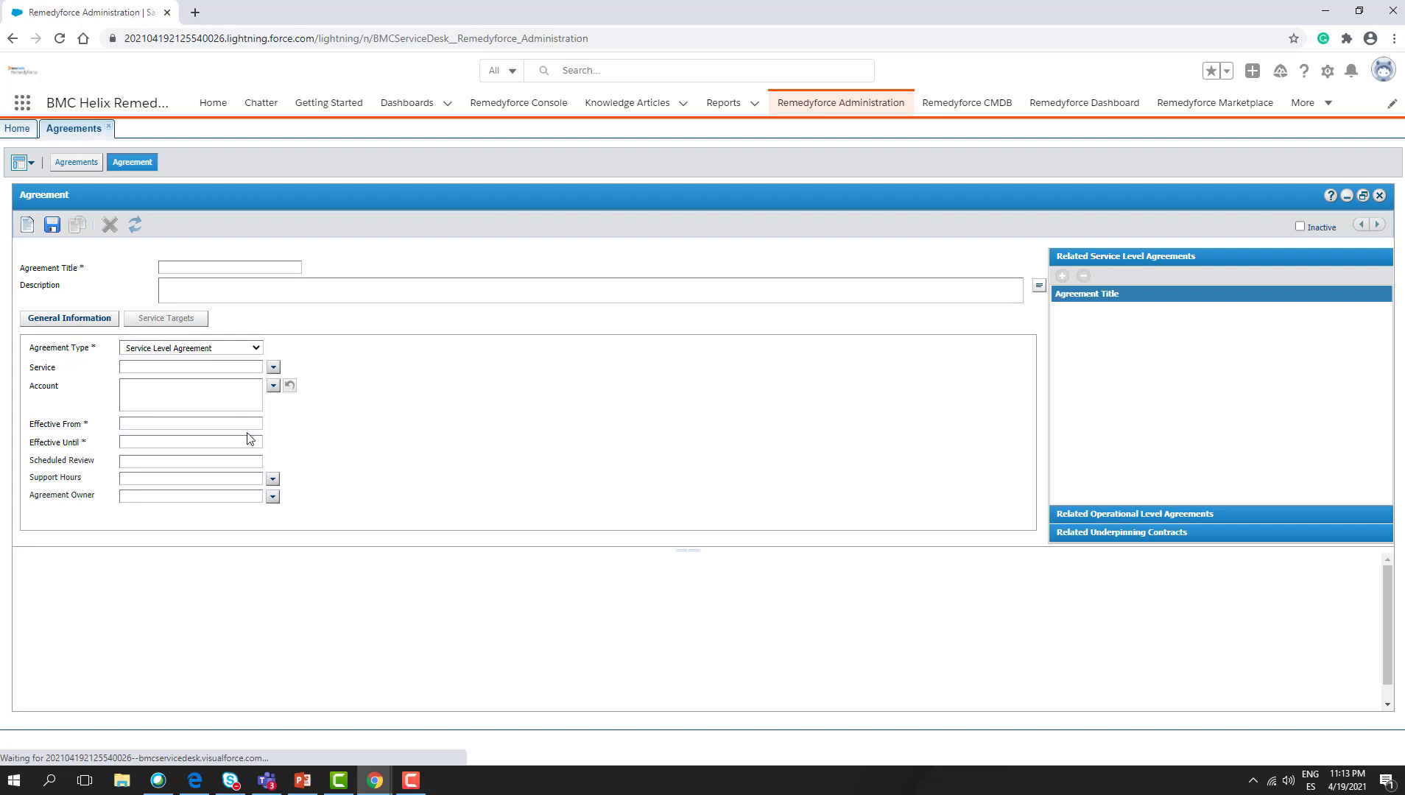
- Set the agreement type to Service Level Agreement and choose Administration as its service
click(260, 347)
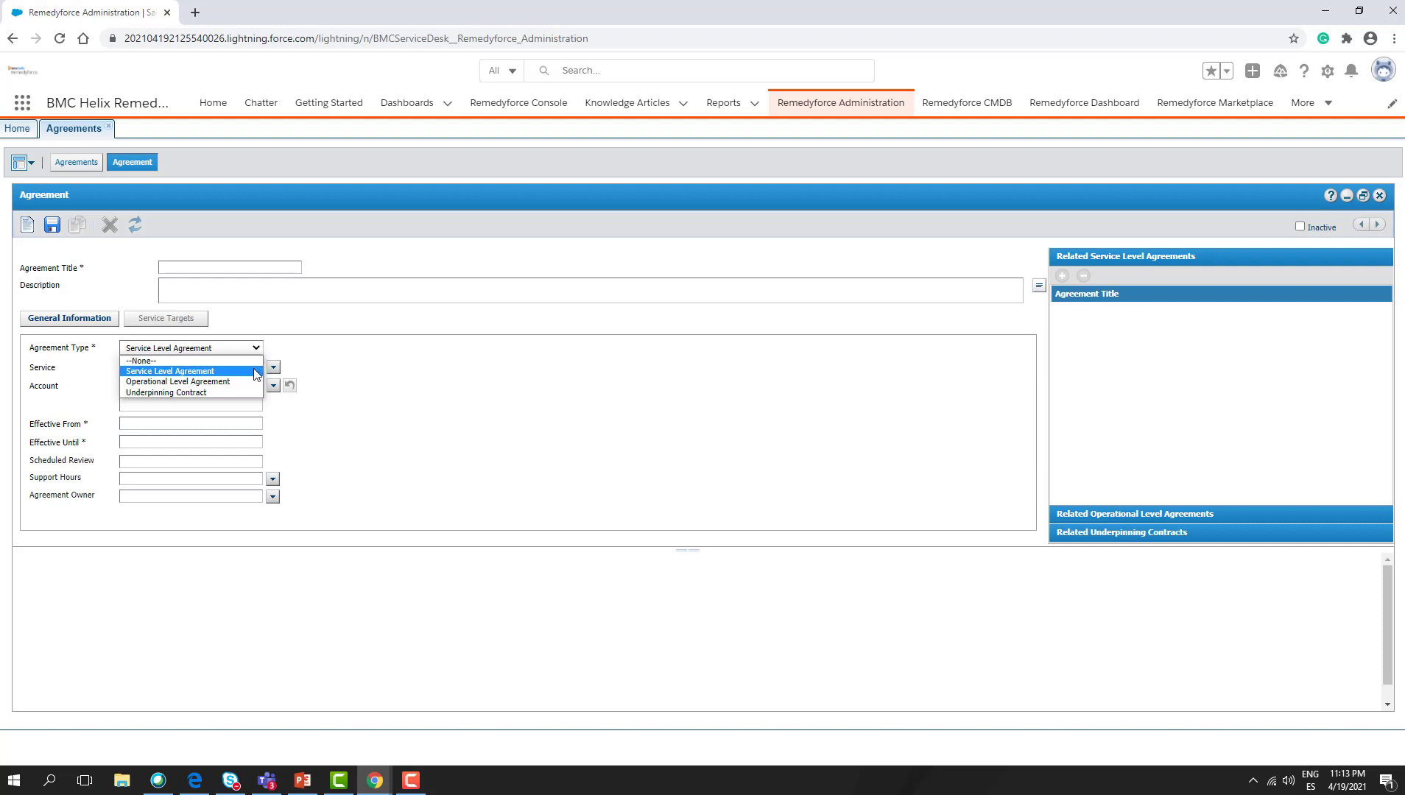
click(217, 375)
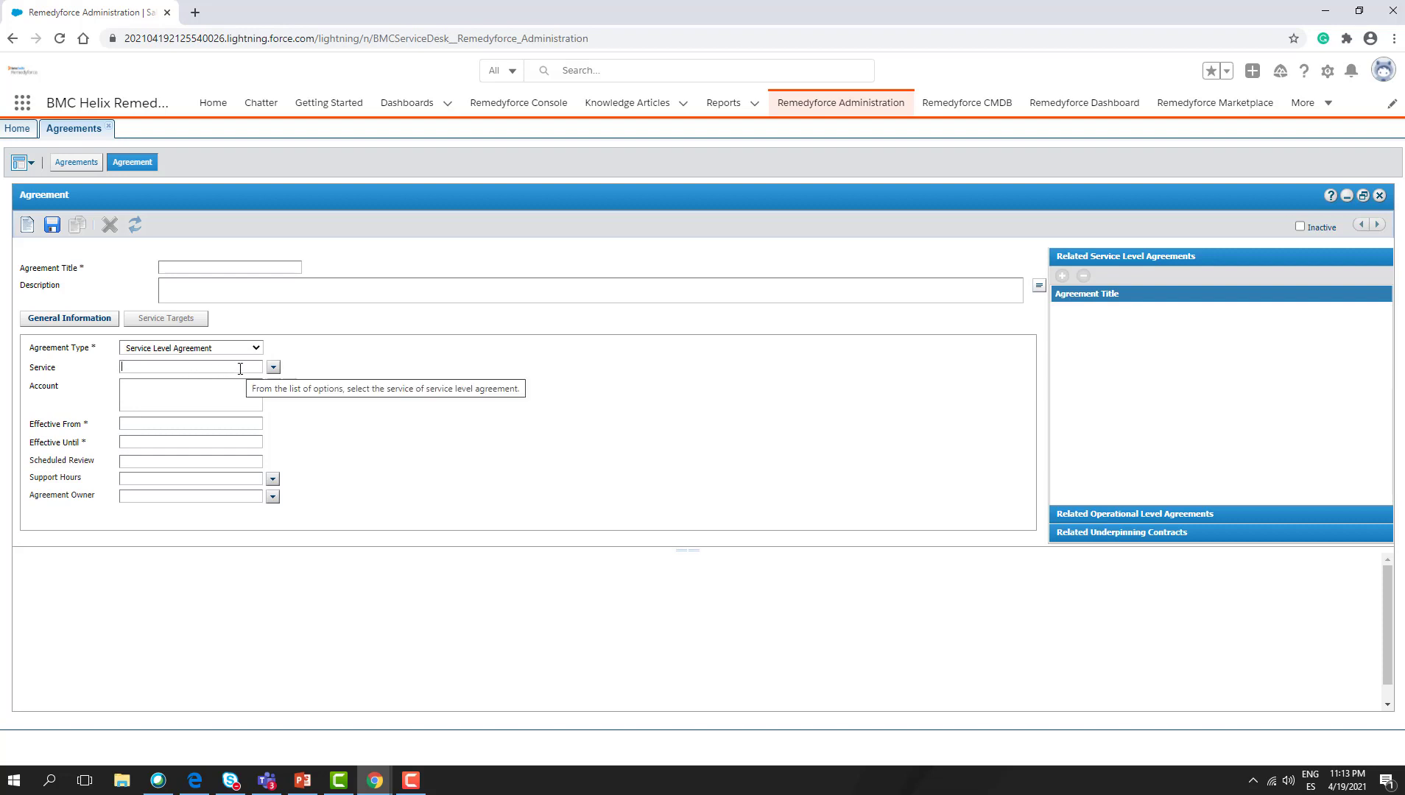
click(211, 368)
click(274, 367)
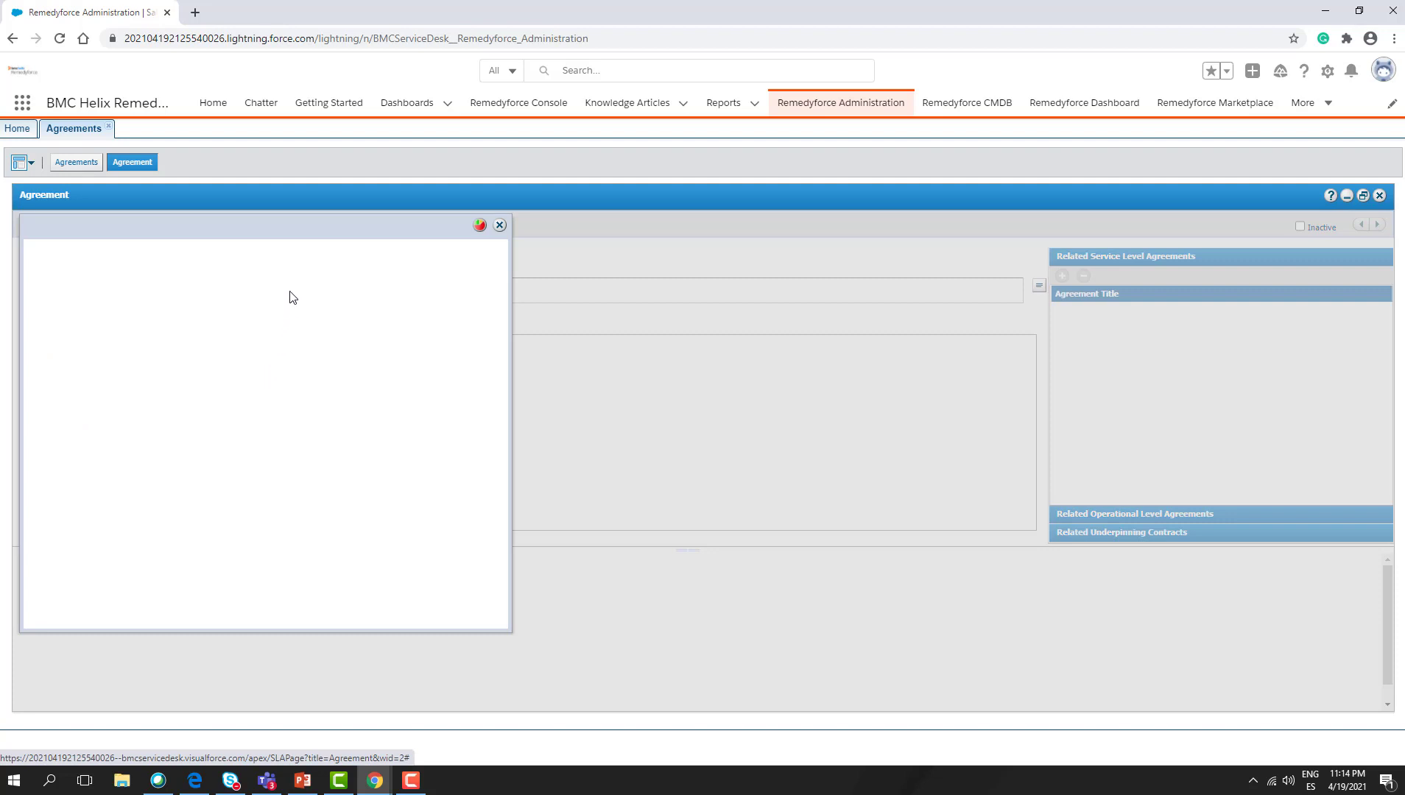
drag(259, 241, 573, 282)
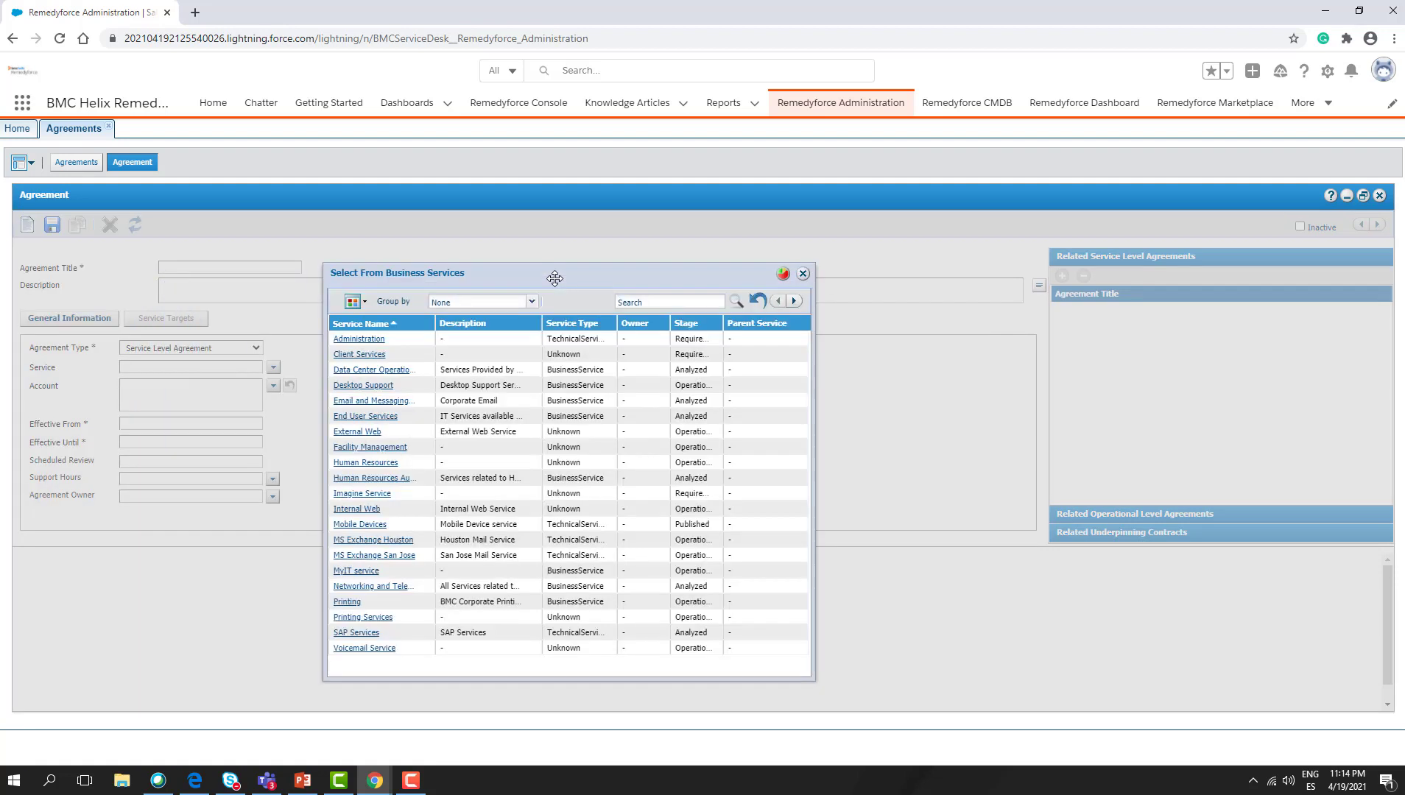
click(365, 340)
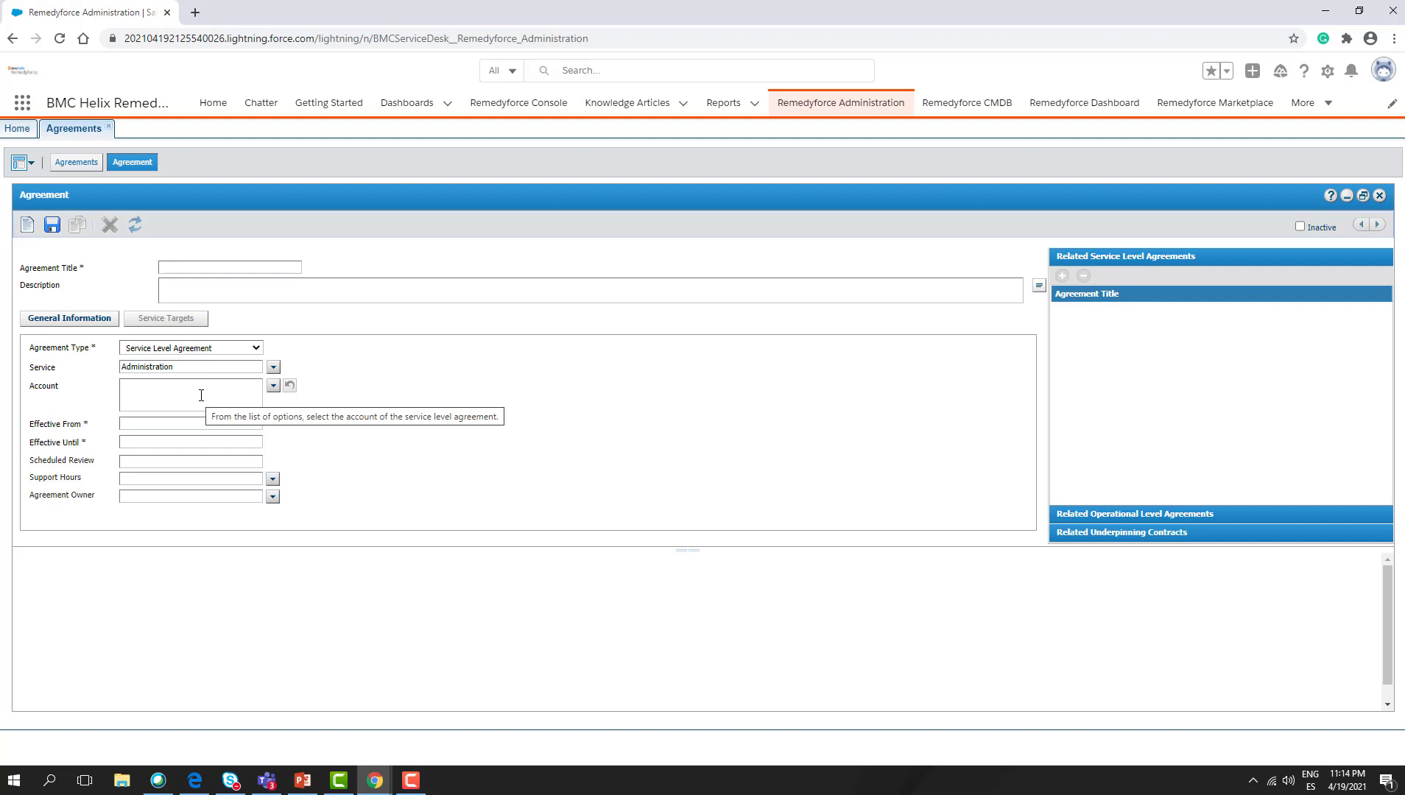
- Make the agreement effective from 19/04/2021 until 31/12/2021
click(171, 425)
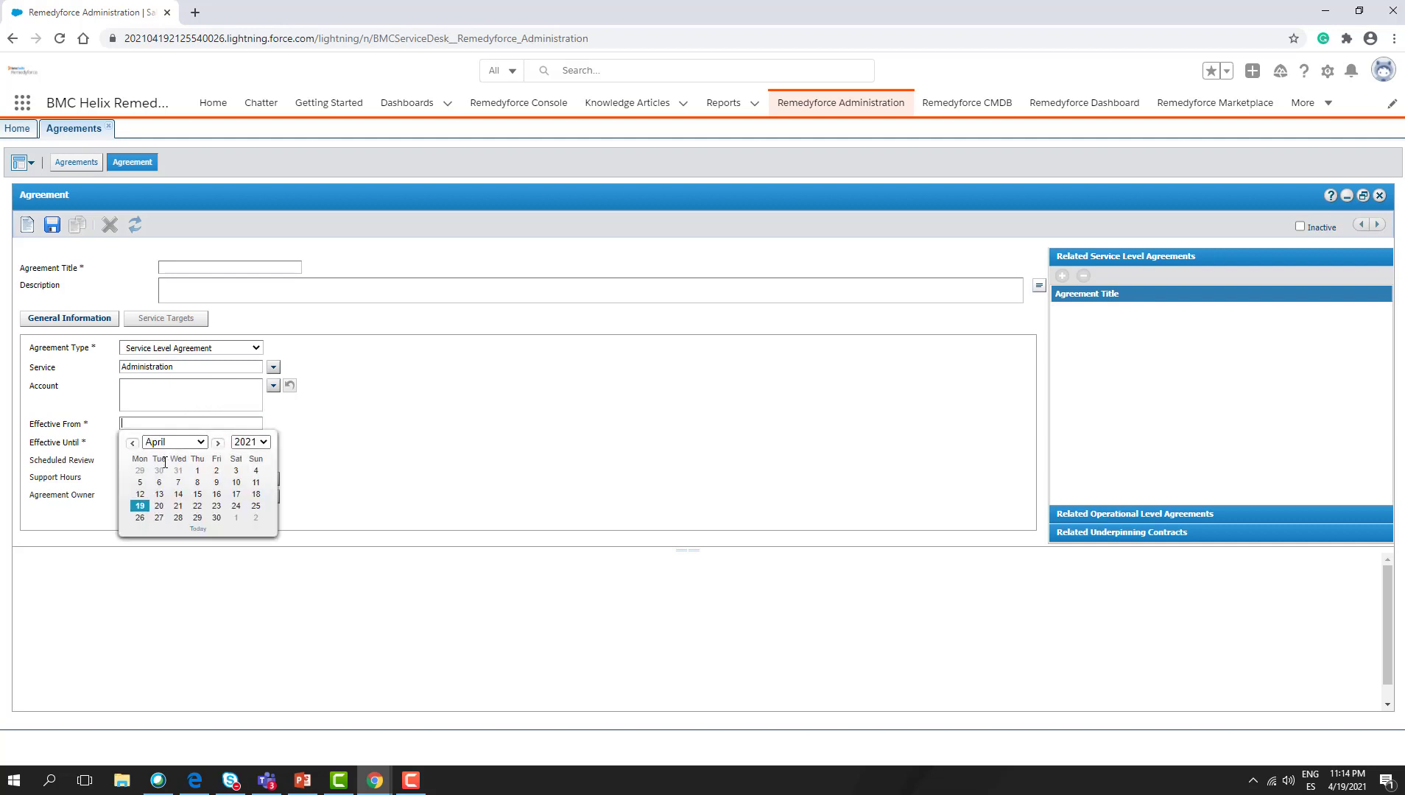
click(141, 507)
click(150, 442)
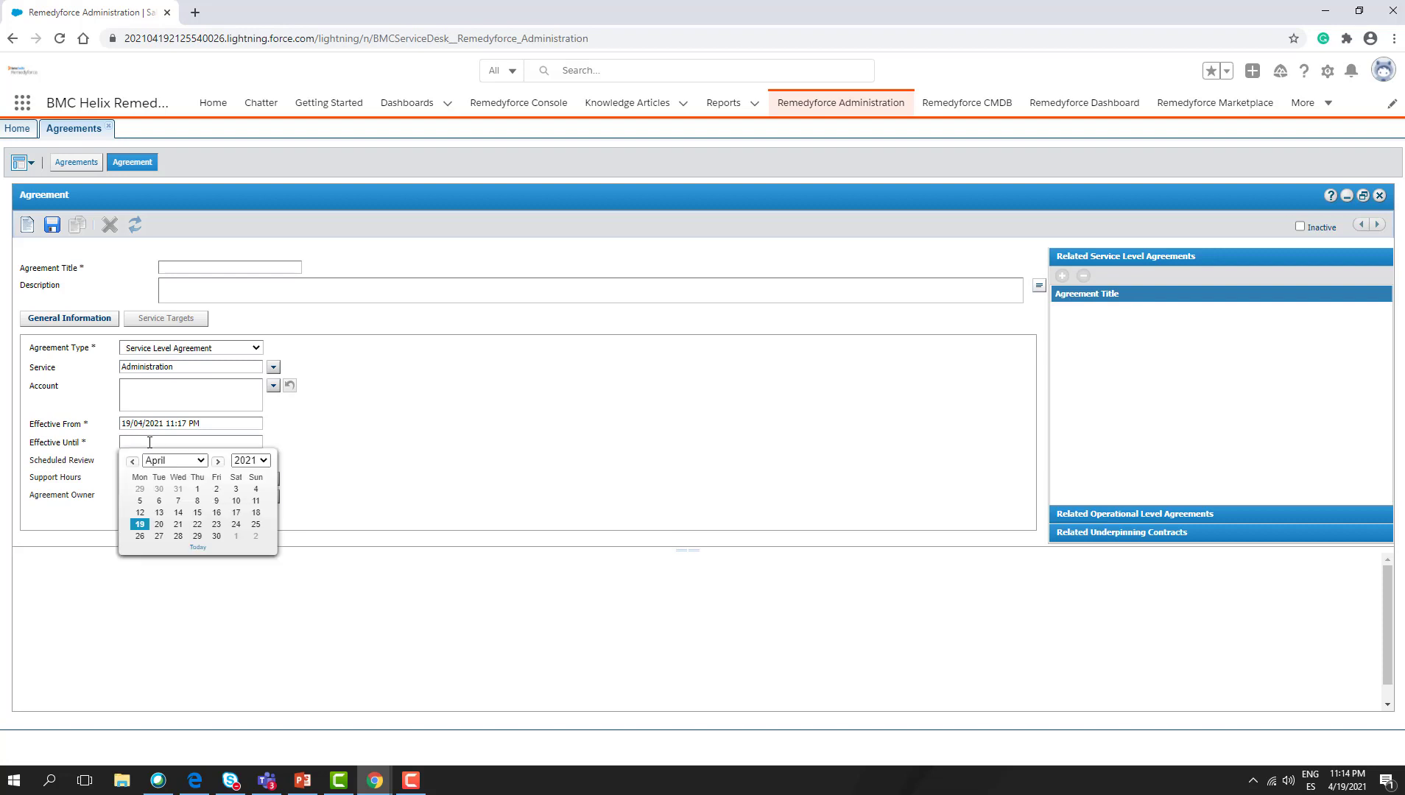
click(202, 461)
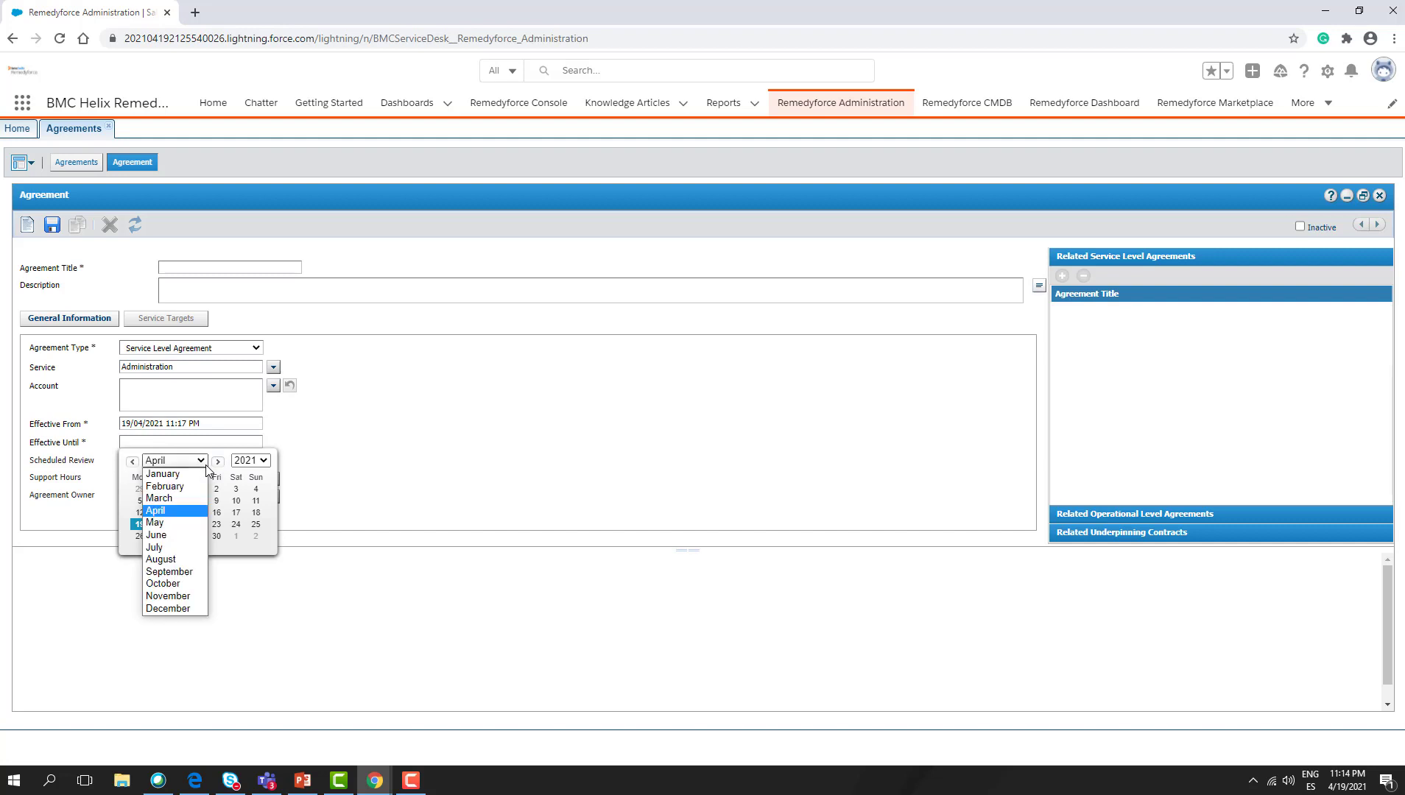
click(188, 608)
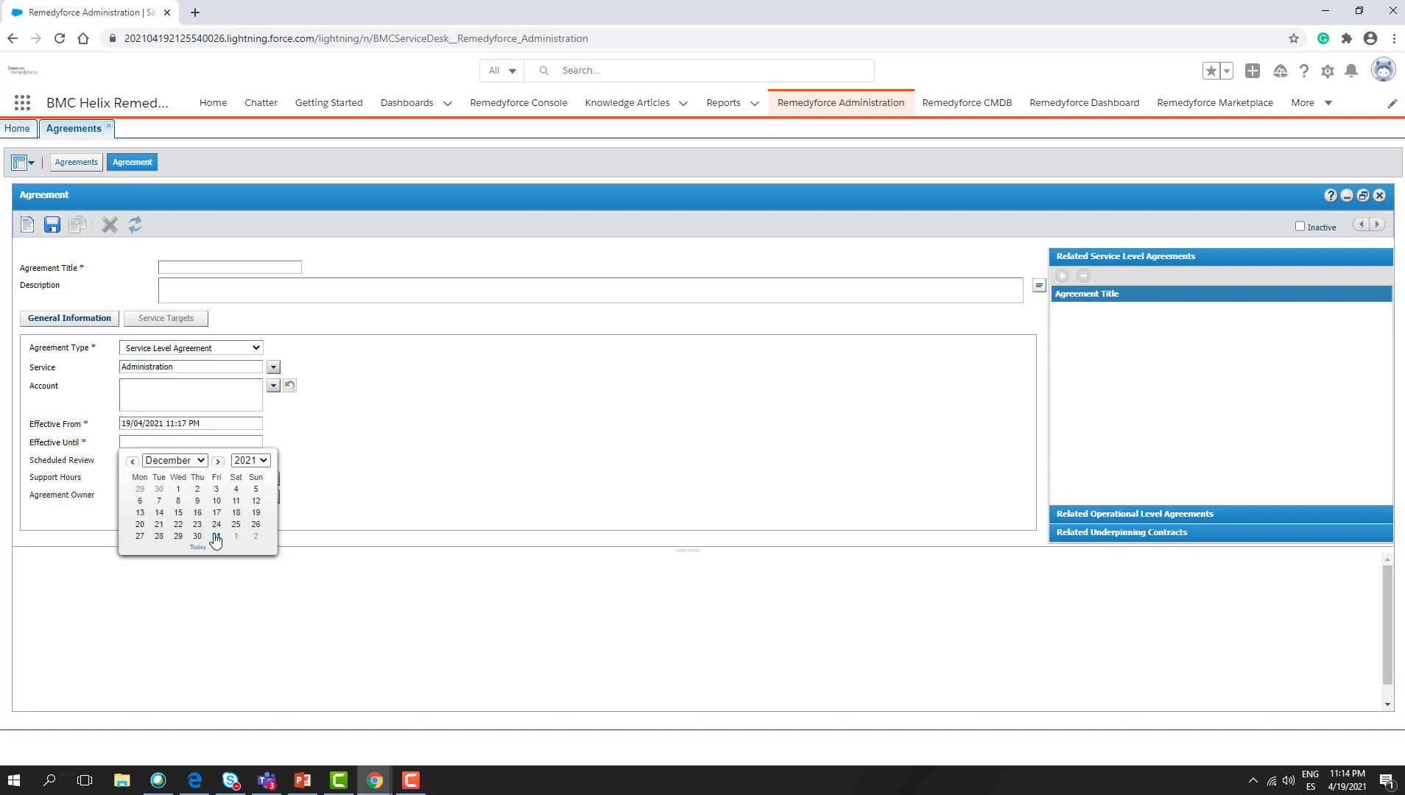
click(215, 537)
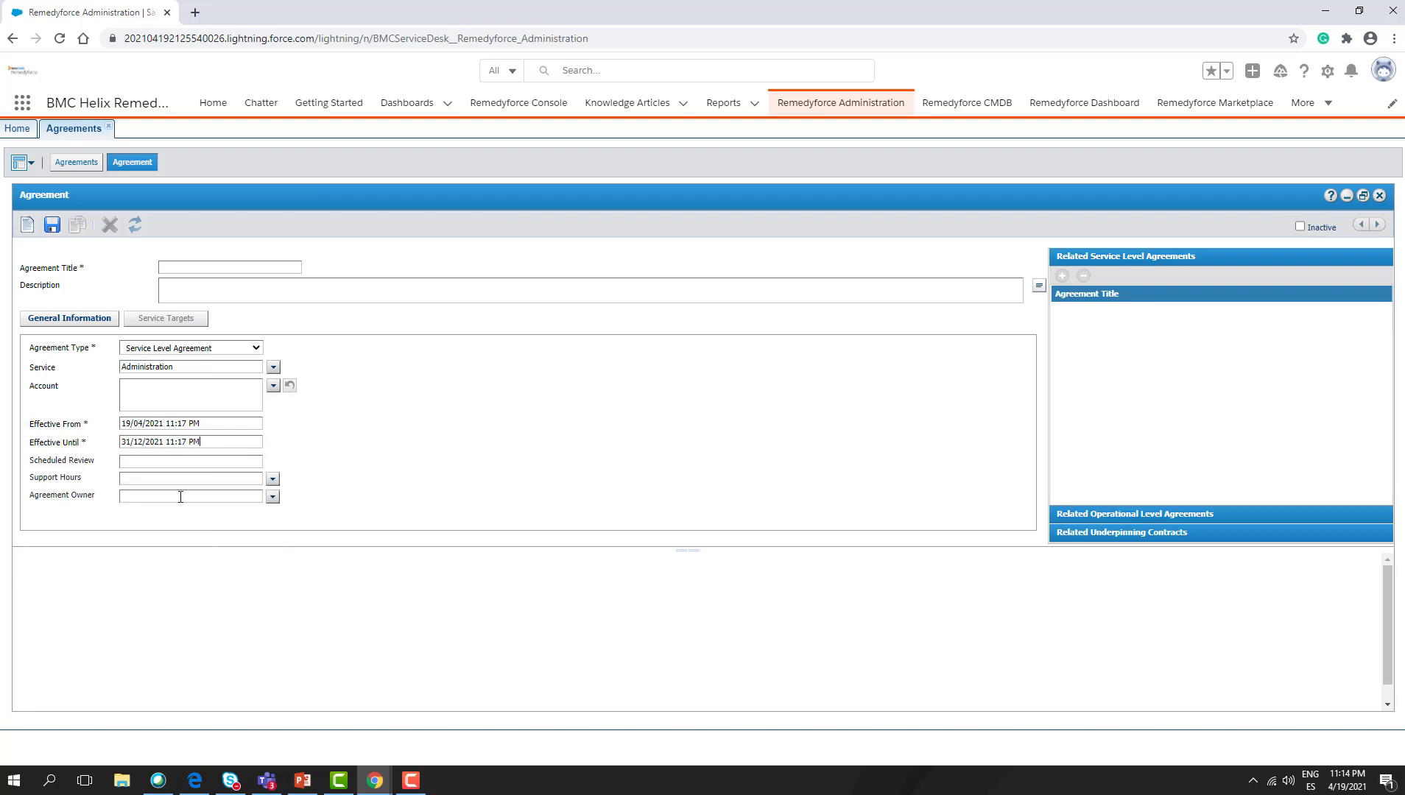
- Set the agreement's scheduled review date to 26/11/2021
click(161, 464)
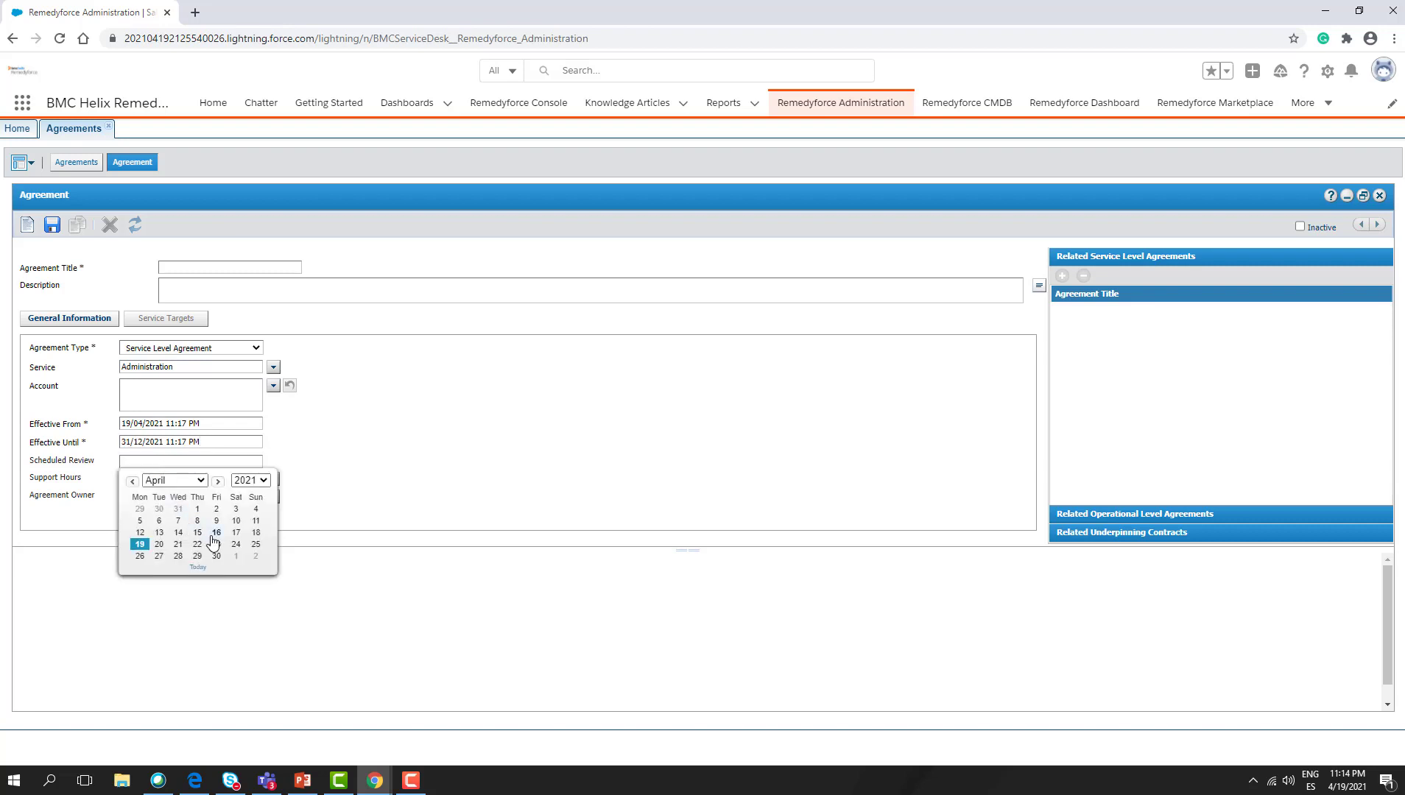
click(200, 481)
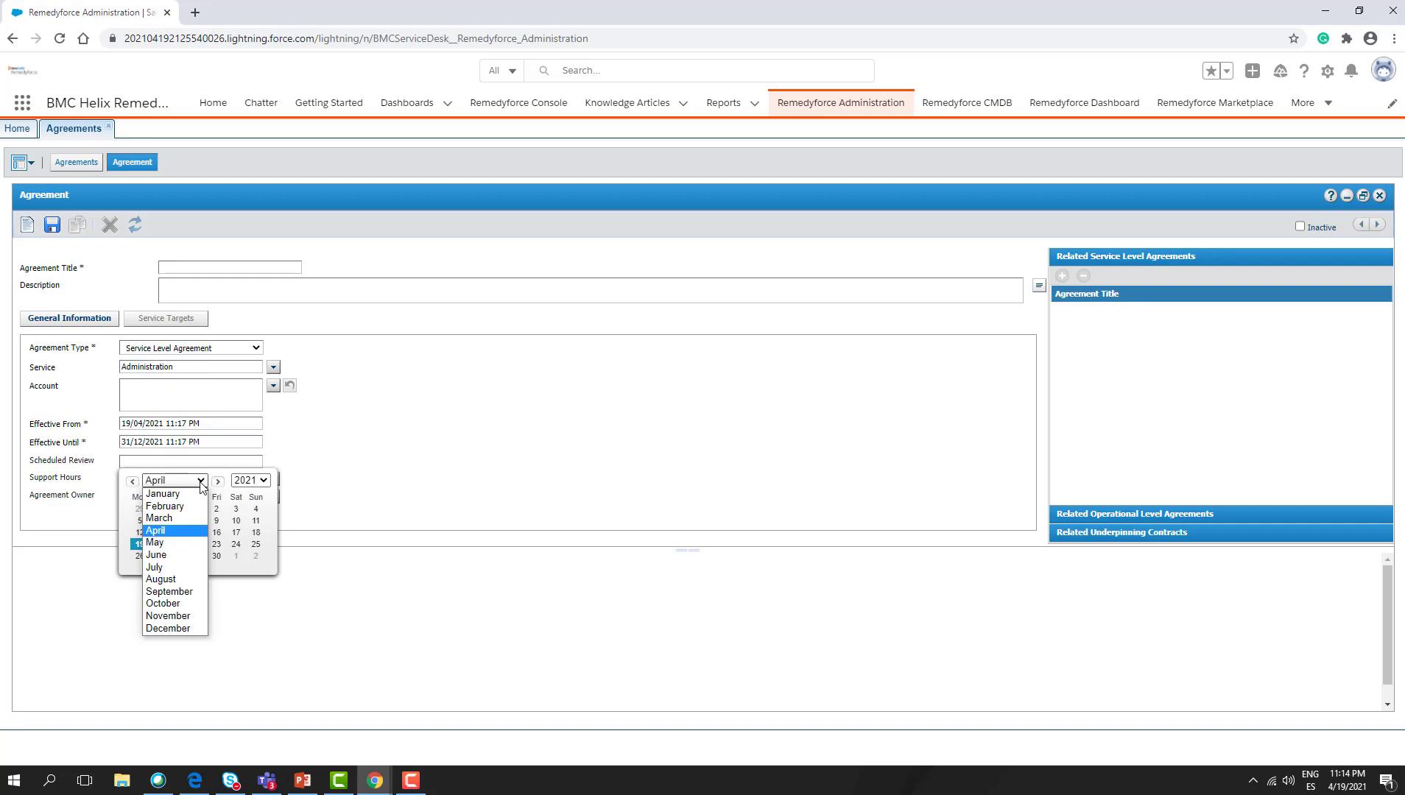
click(196, 617)
click(215, 546)
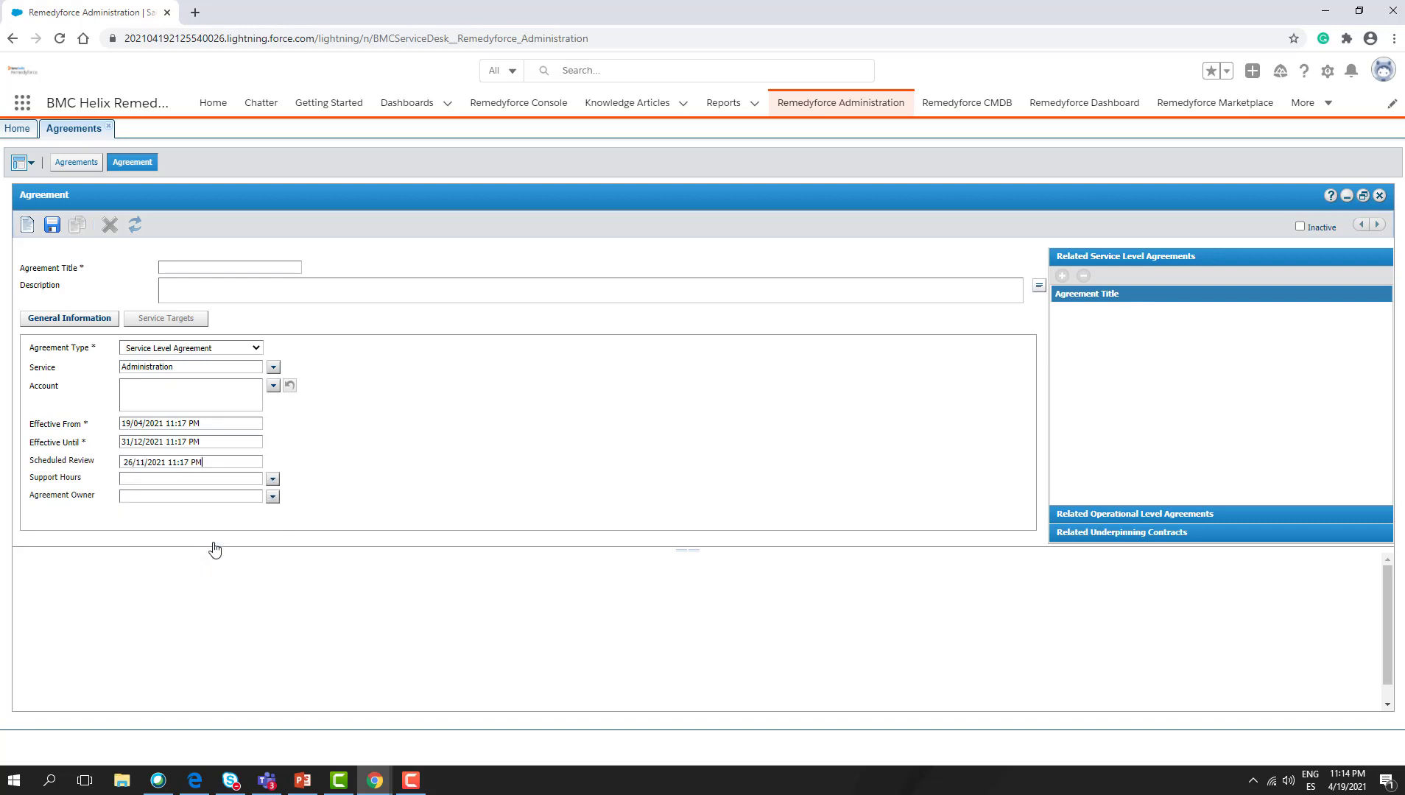
- Set the agreement's support hours to 24X7 and assign the third listed staff member as the agreement owner
click(178, 480)
click(271, 479)
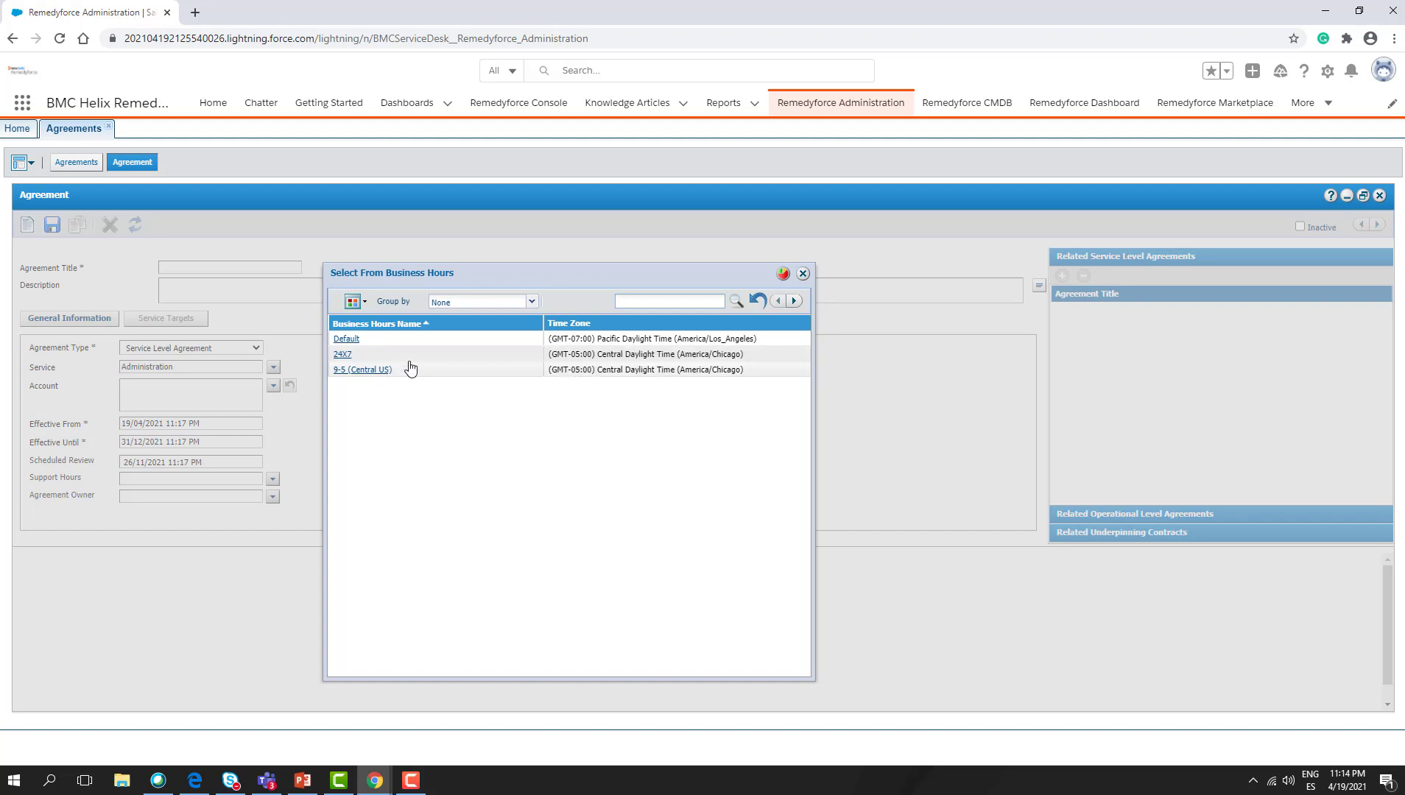
click(338, 356)
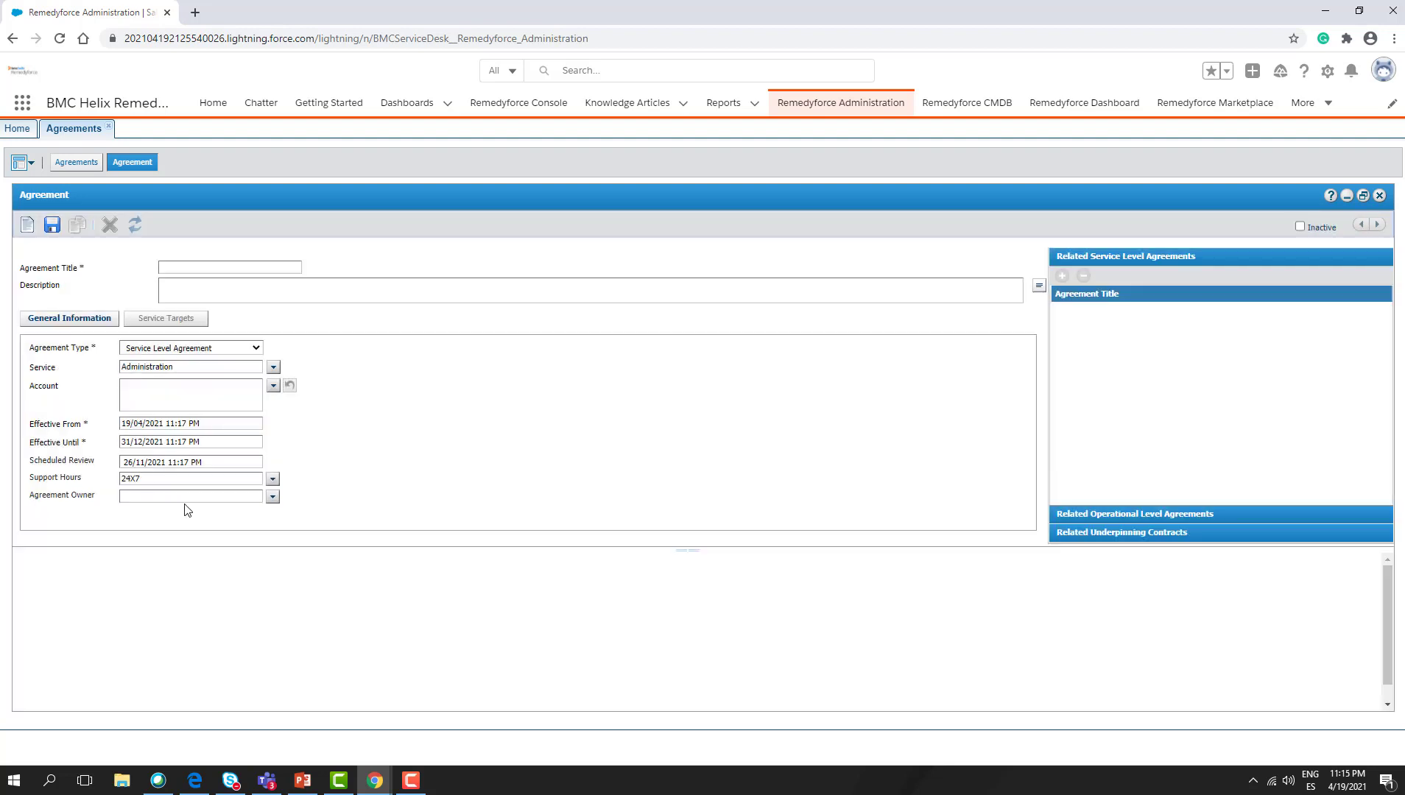
click(273, 497)
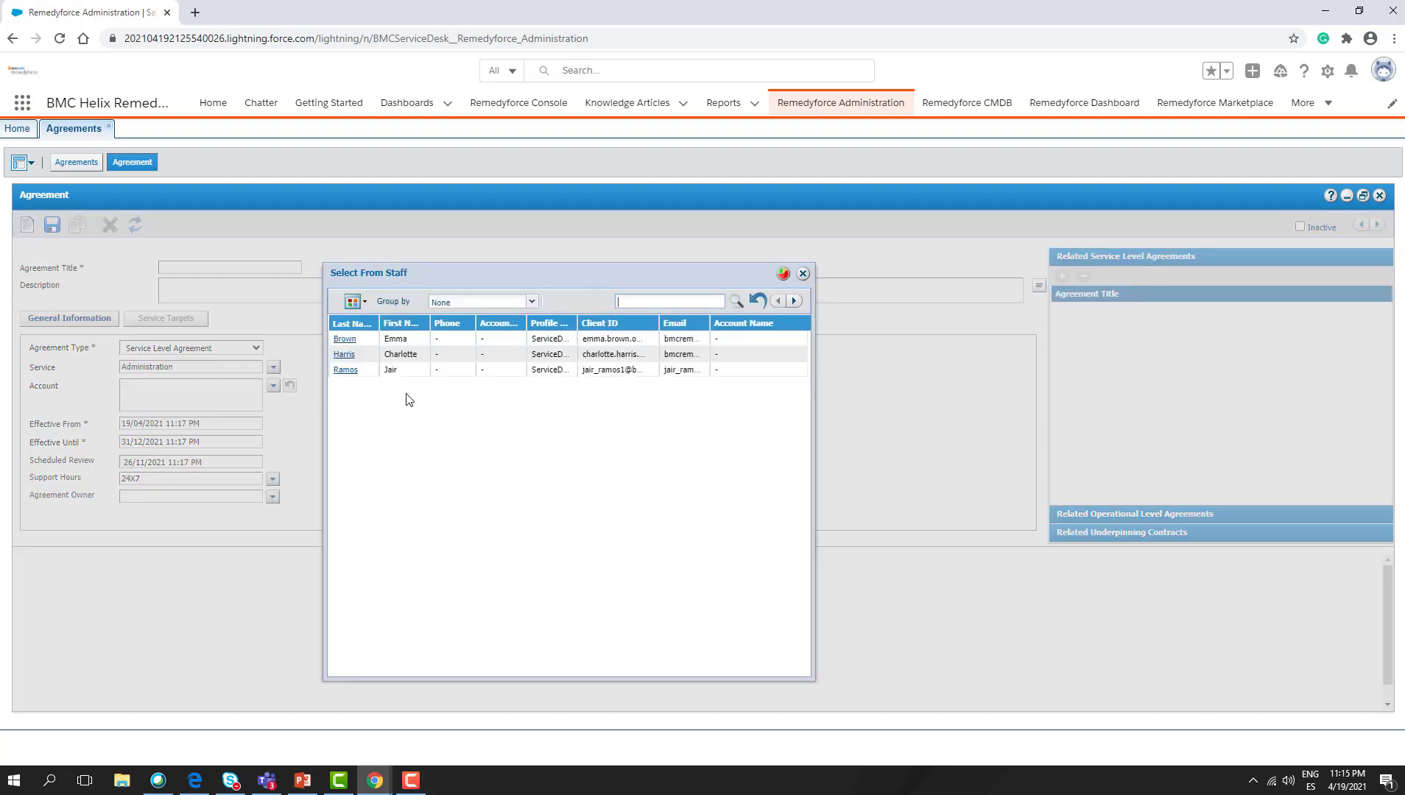
click(347, 372)
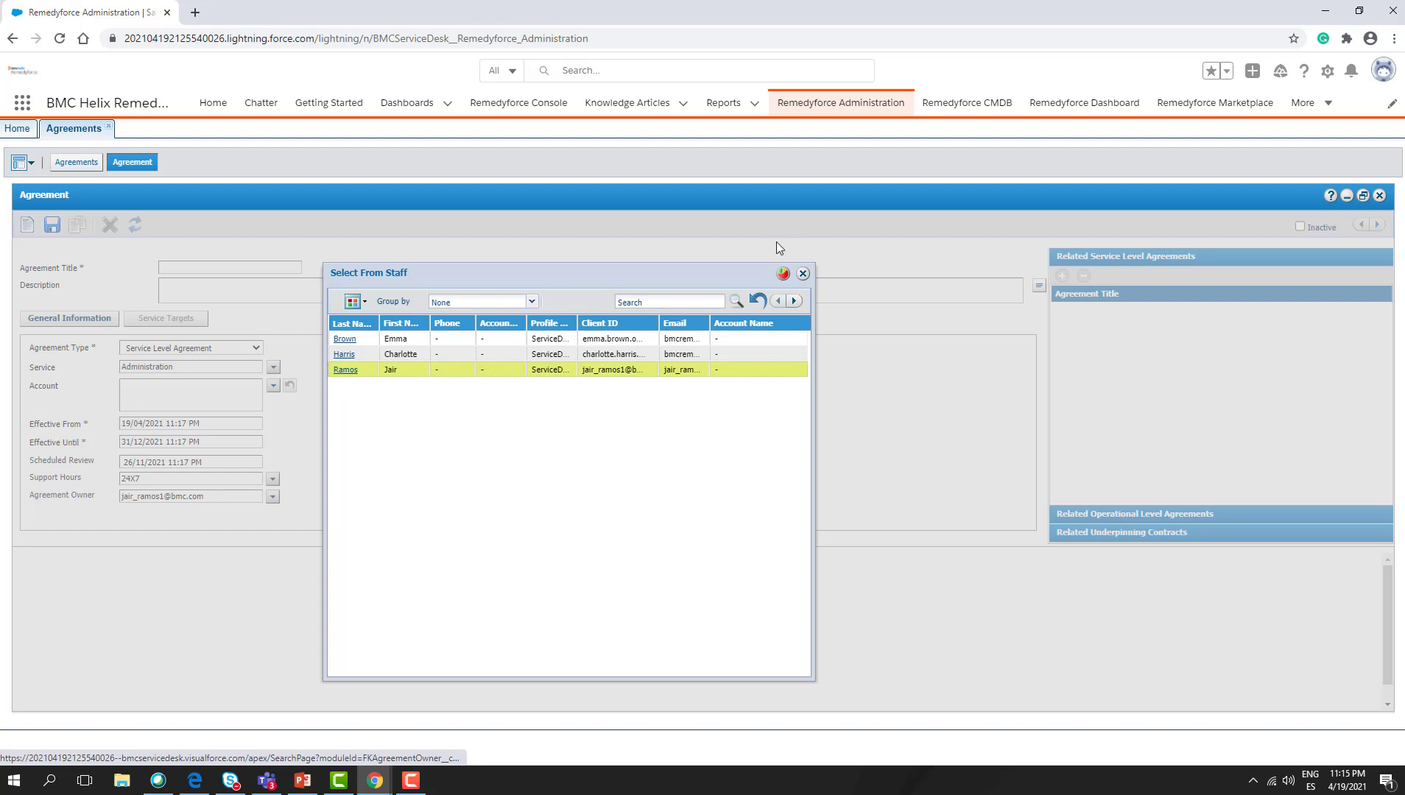
click(345, 372)
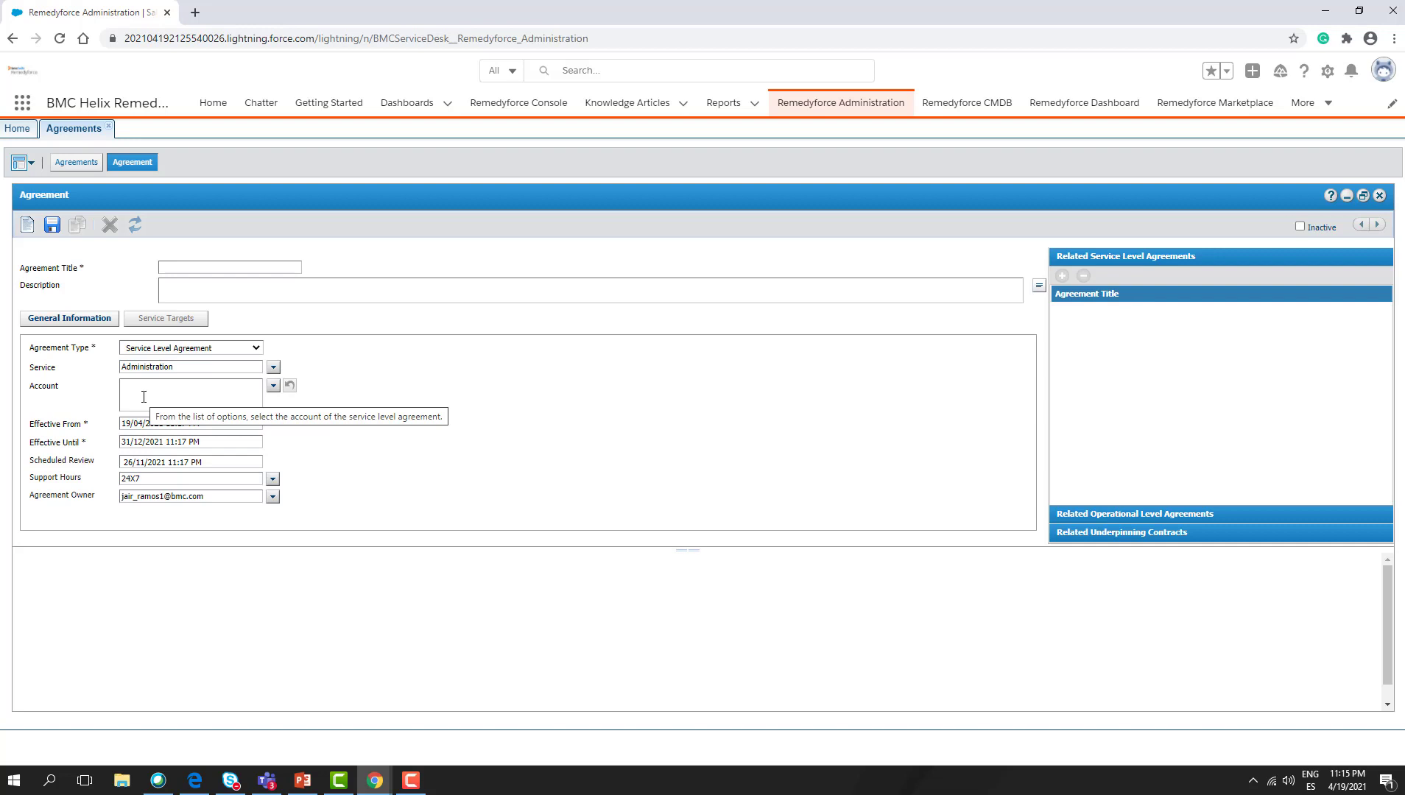
- Title the agreement SLA Test and save the record
click(52, 228)
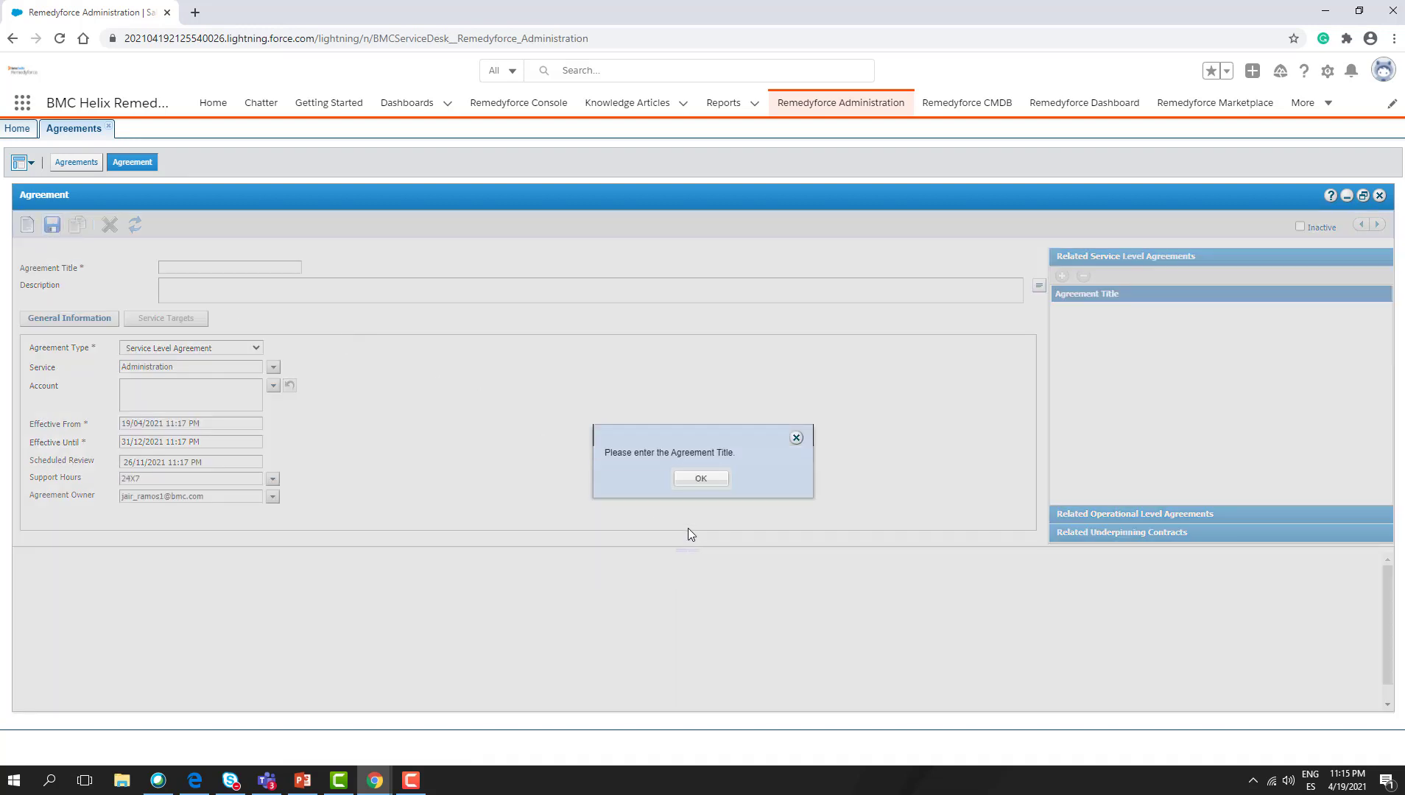
click(698, 479)
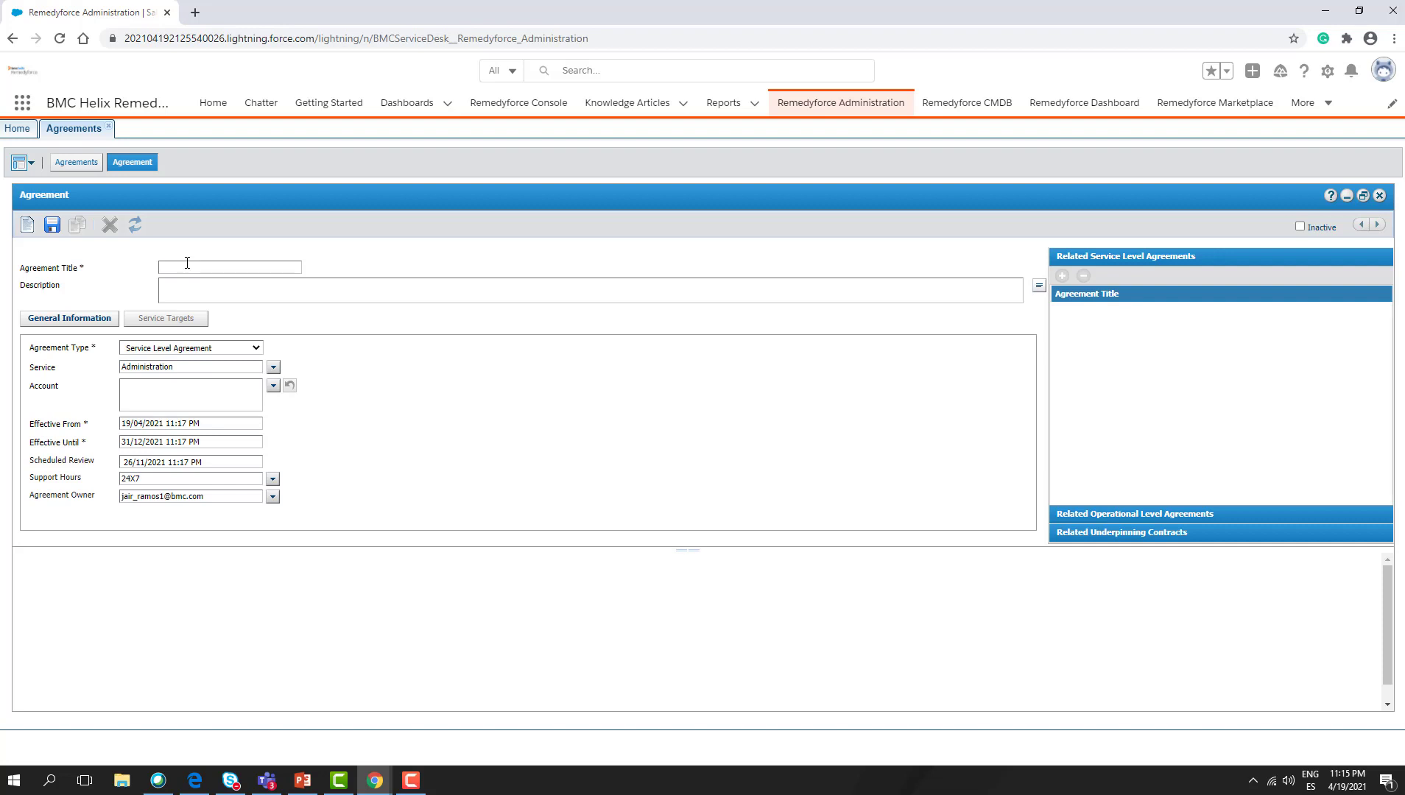
text(SLA Test)
click(53, 228)
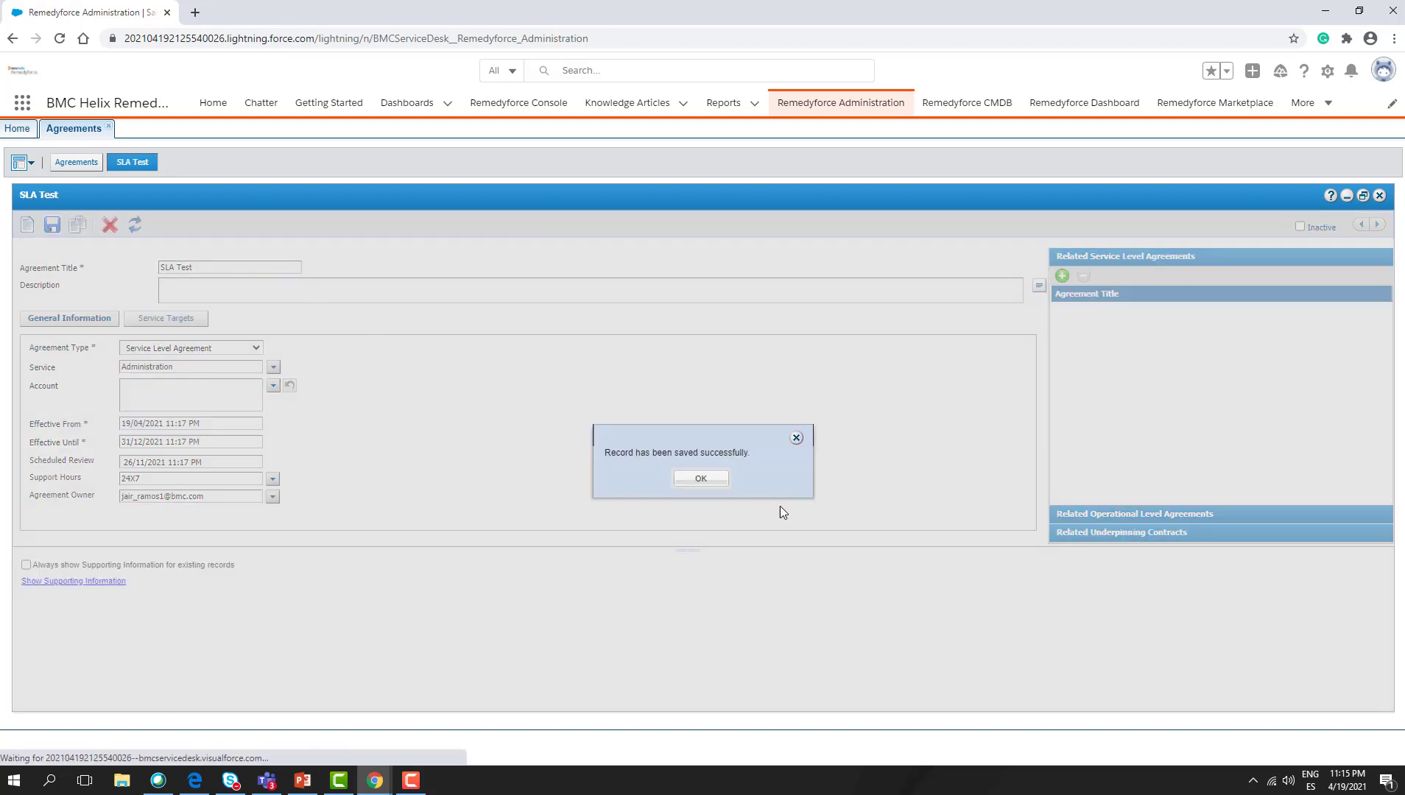
click(703, 480)
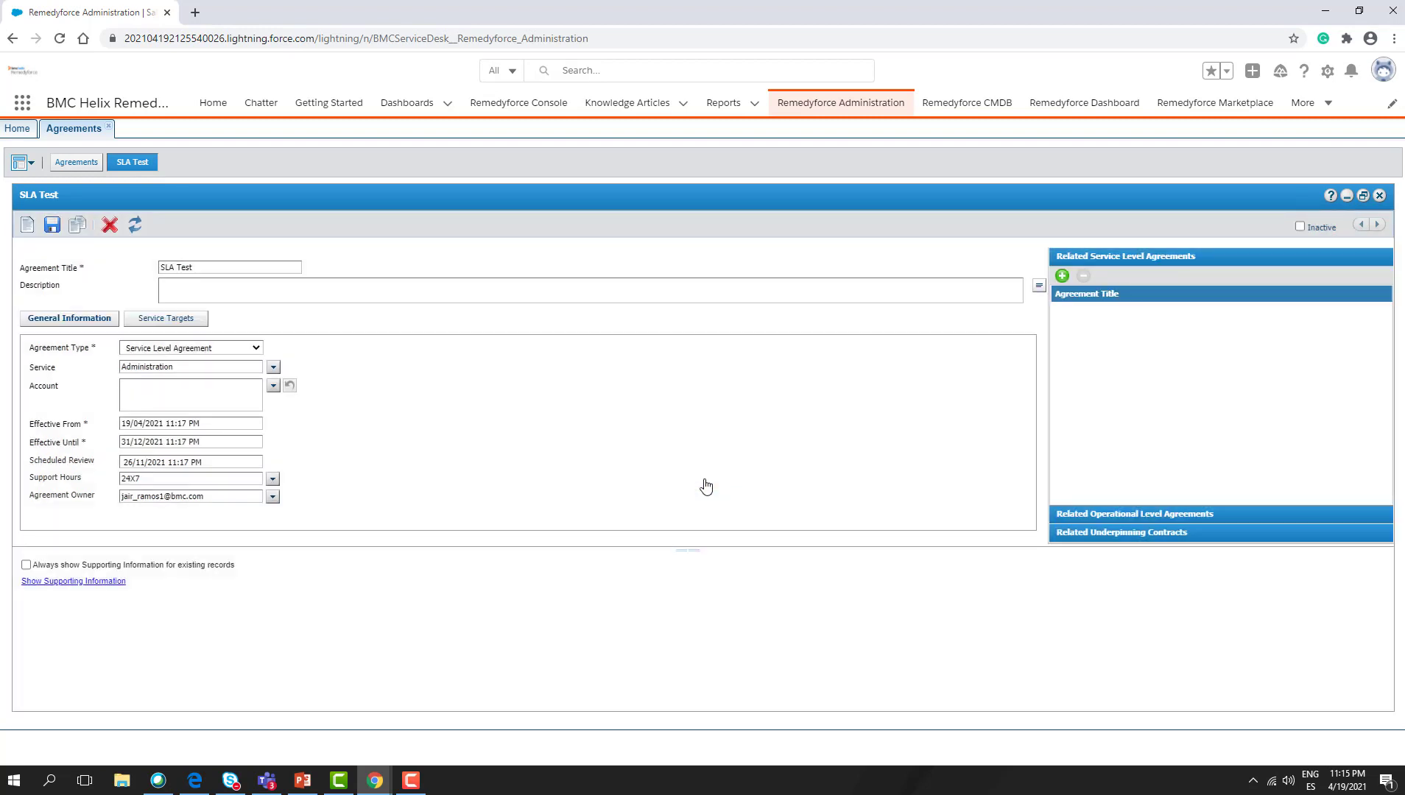
- Add a service target titled Priority 1 to the agreement, applying to Incident records
click(171, 324)
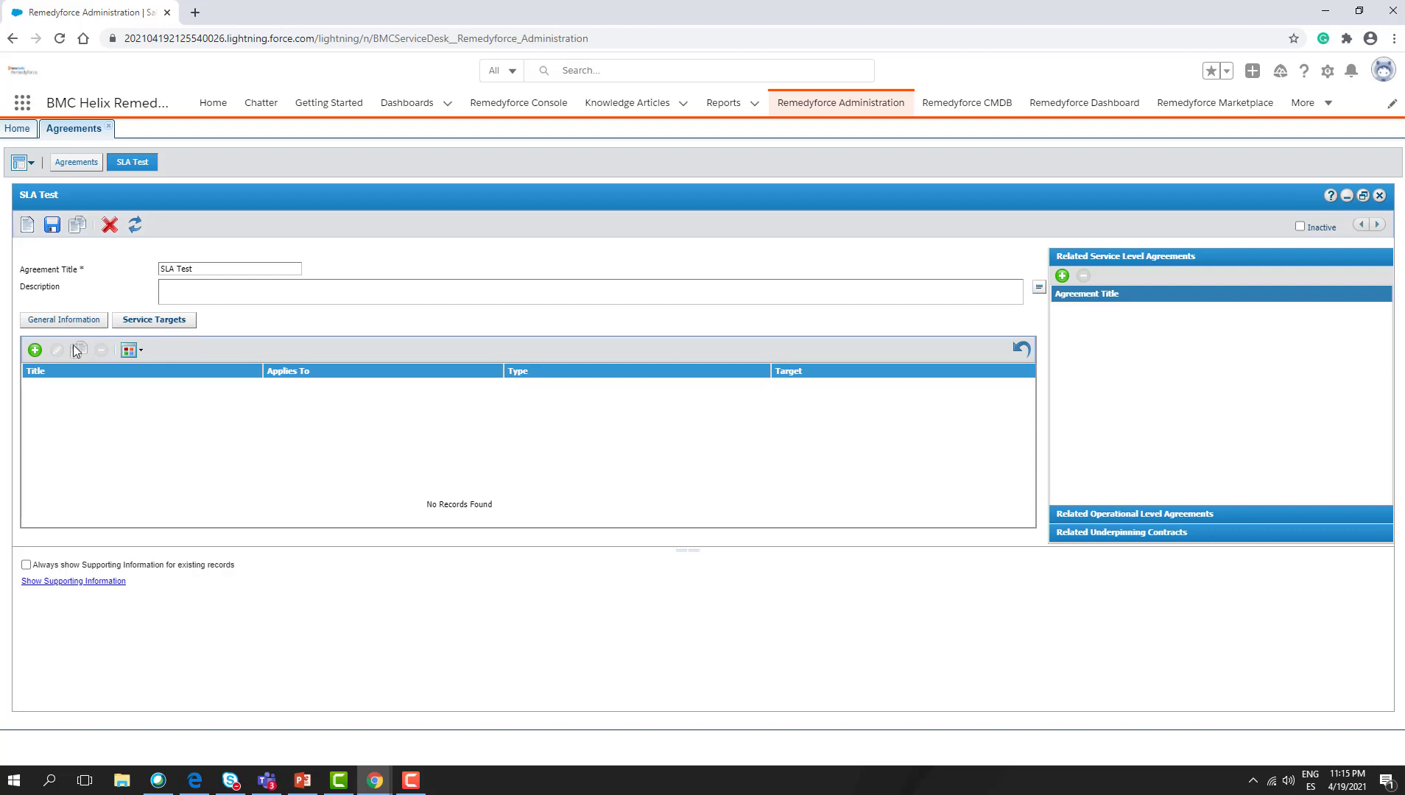
click(39, 354)
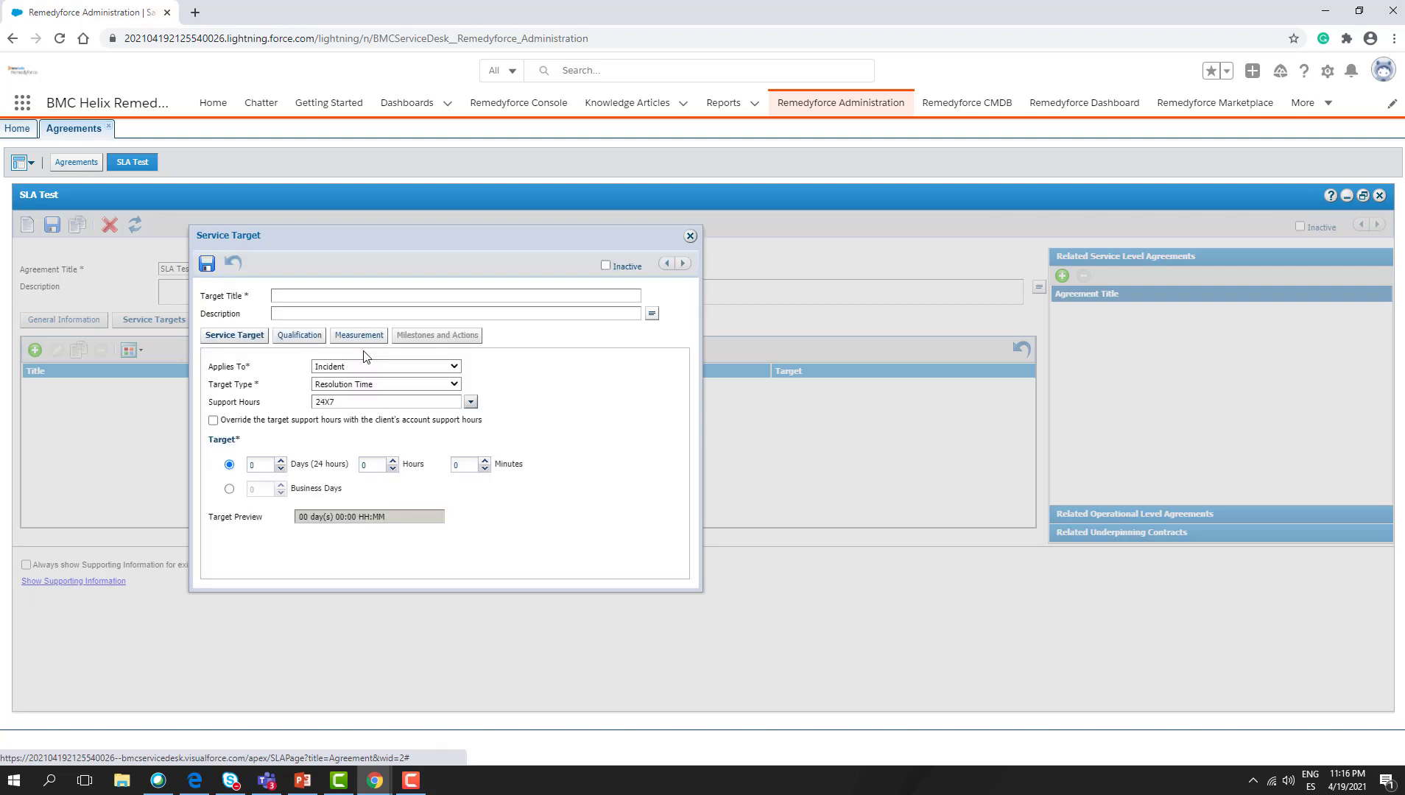
click(290, 293)
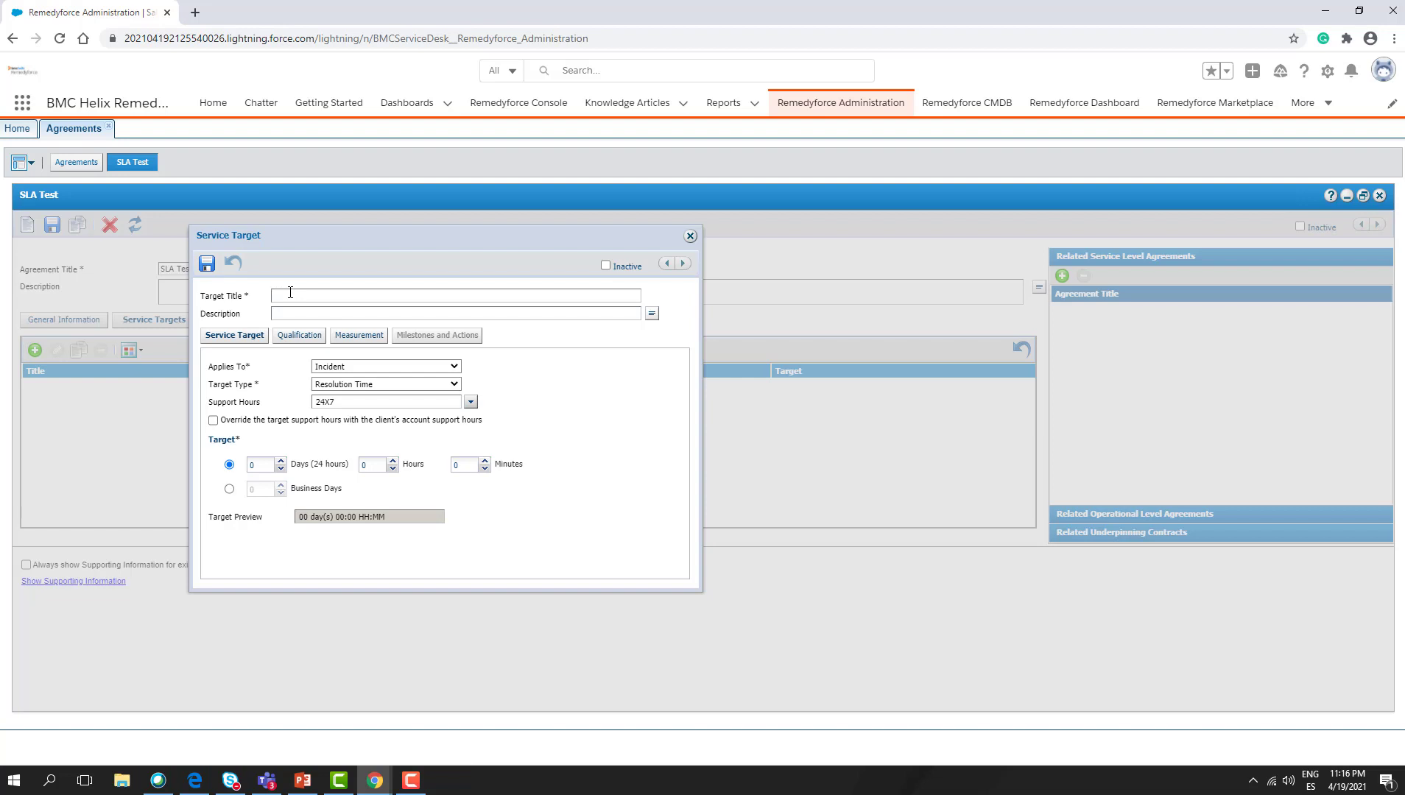
text(Priority 1)
click(358, 368)
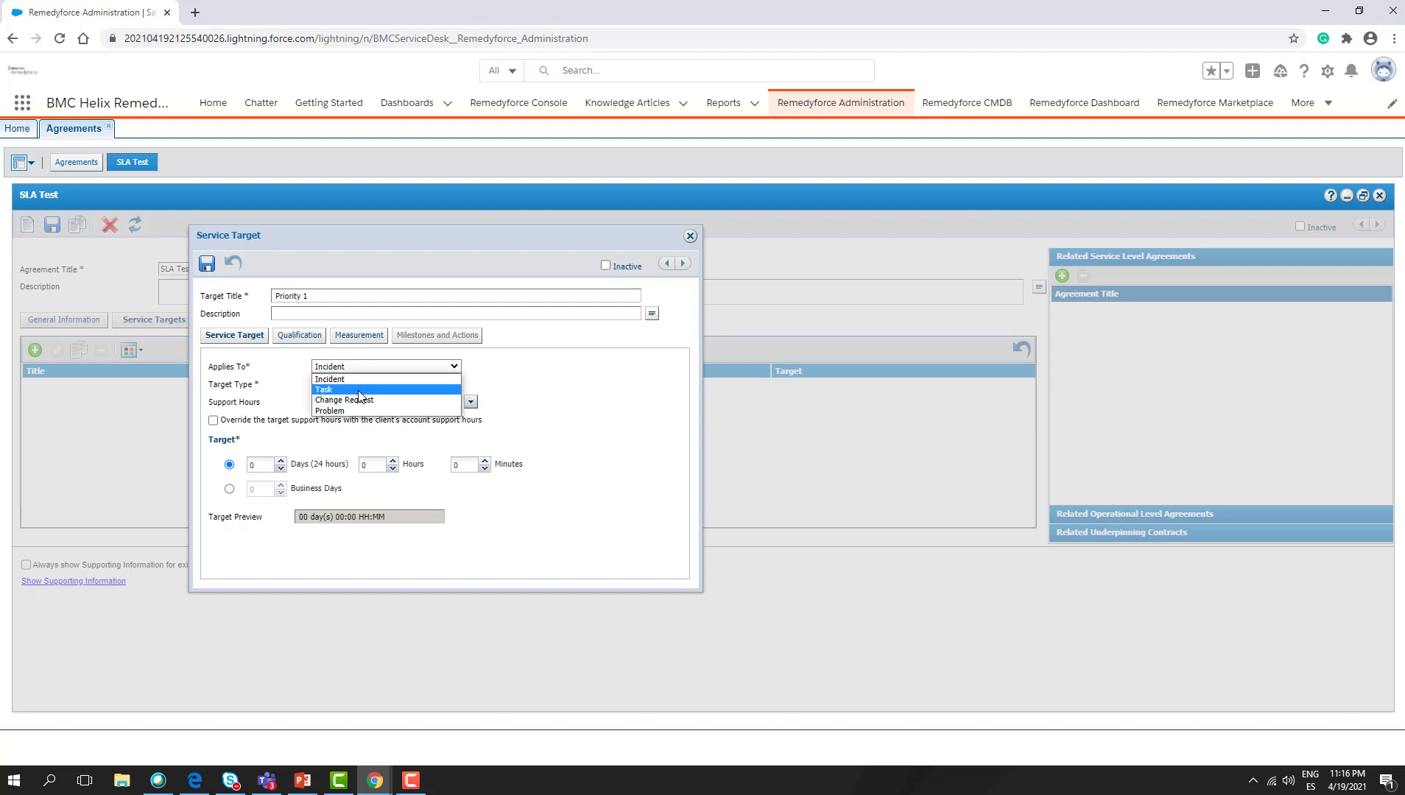
click(354, 368)
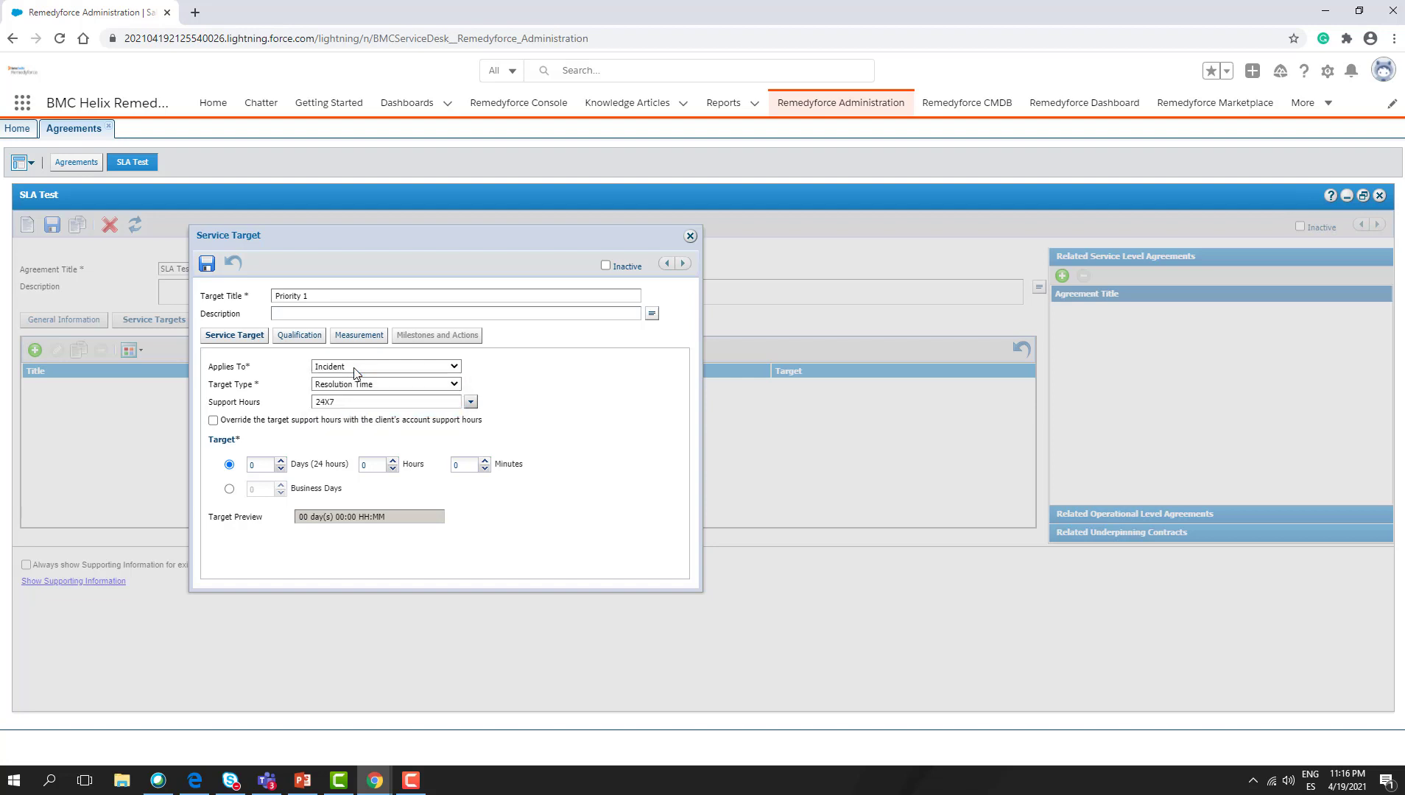
- Set the target type to Response Time with a target of 0 days, 0 hours and 30 minutes
click(361, 385)
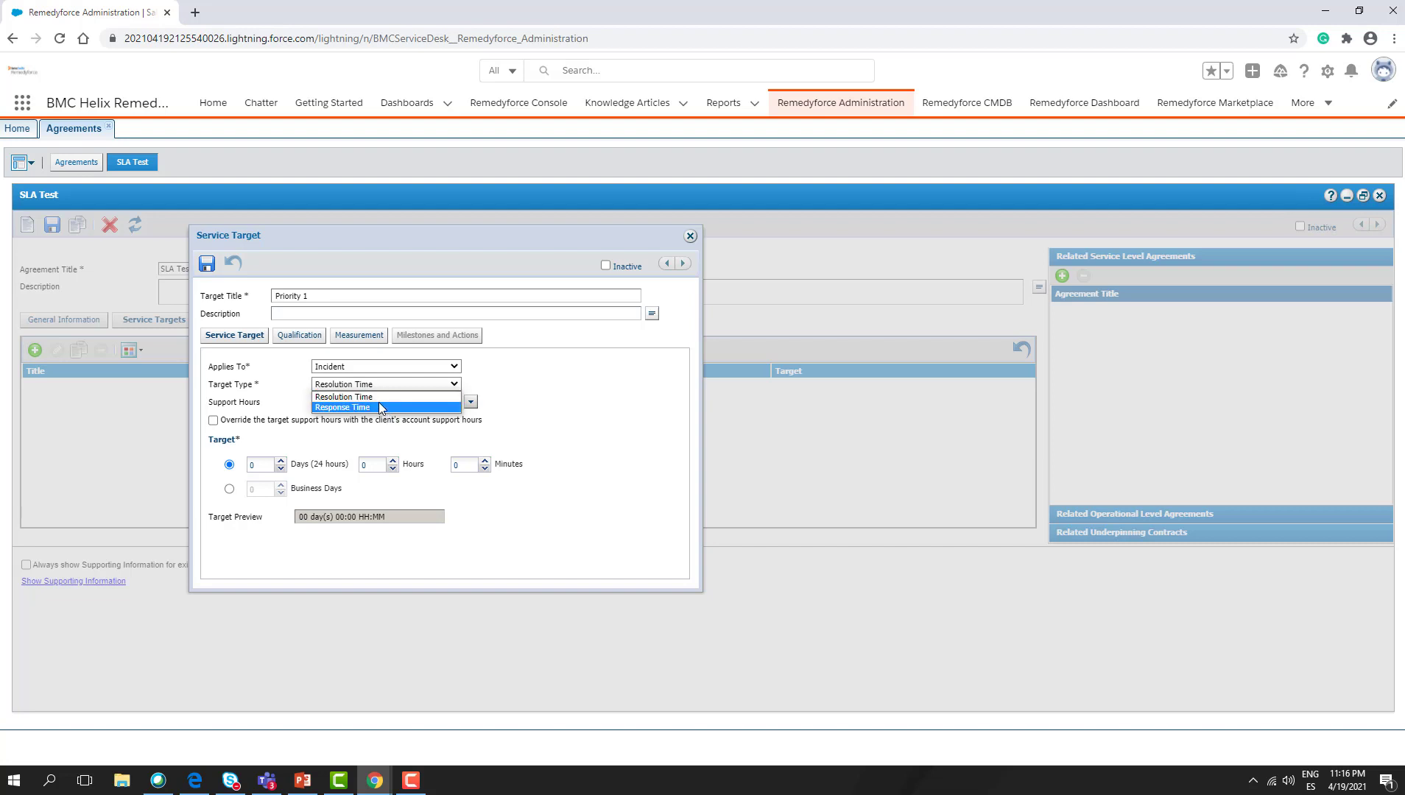
key(Up)
click(377, 406)
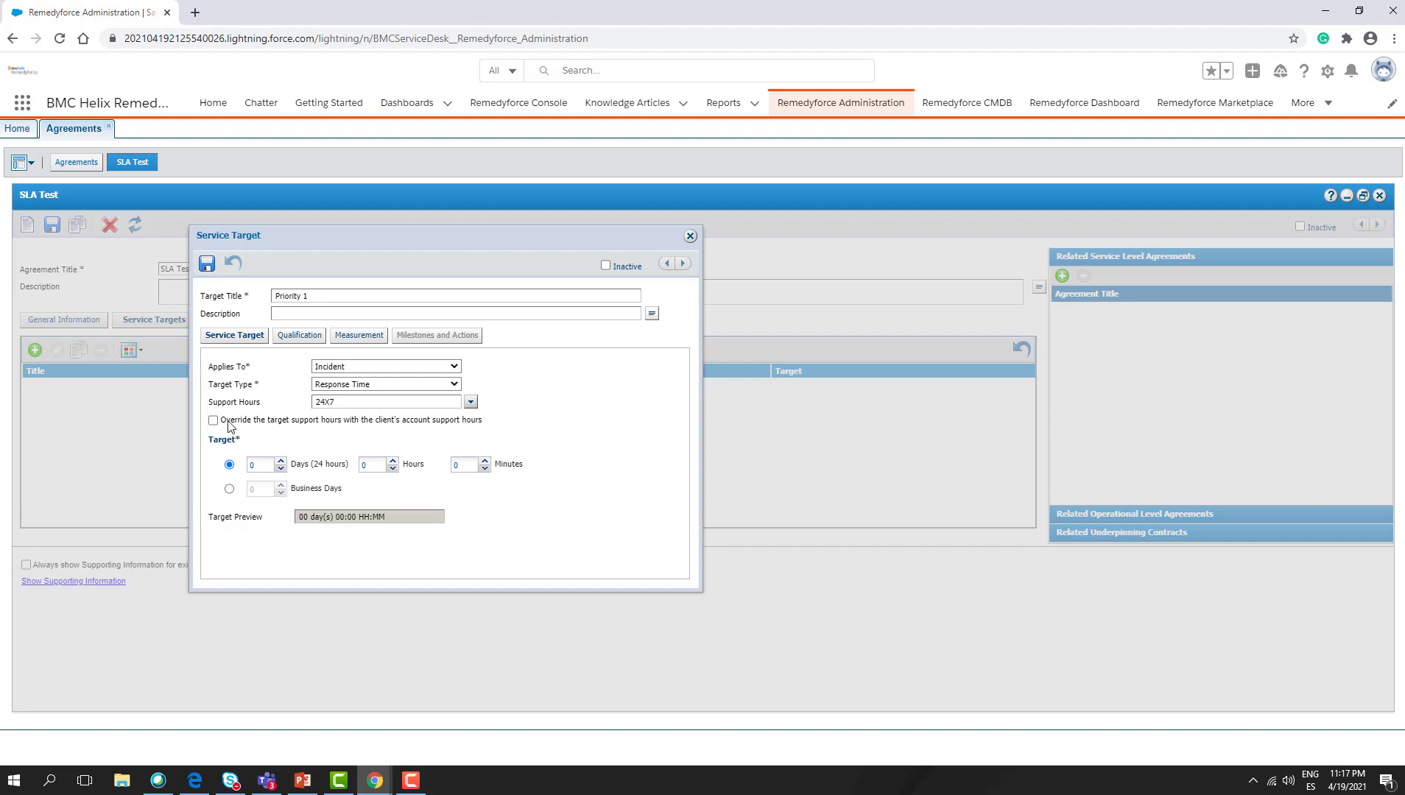
click(262, 468)
click(379, 464)
click(466, 469)
key(BackSpace)
text(30)
- Add a qualification condition to the service target requiring Priority = 1, with NONE as the logical operator
click(303, 339)
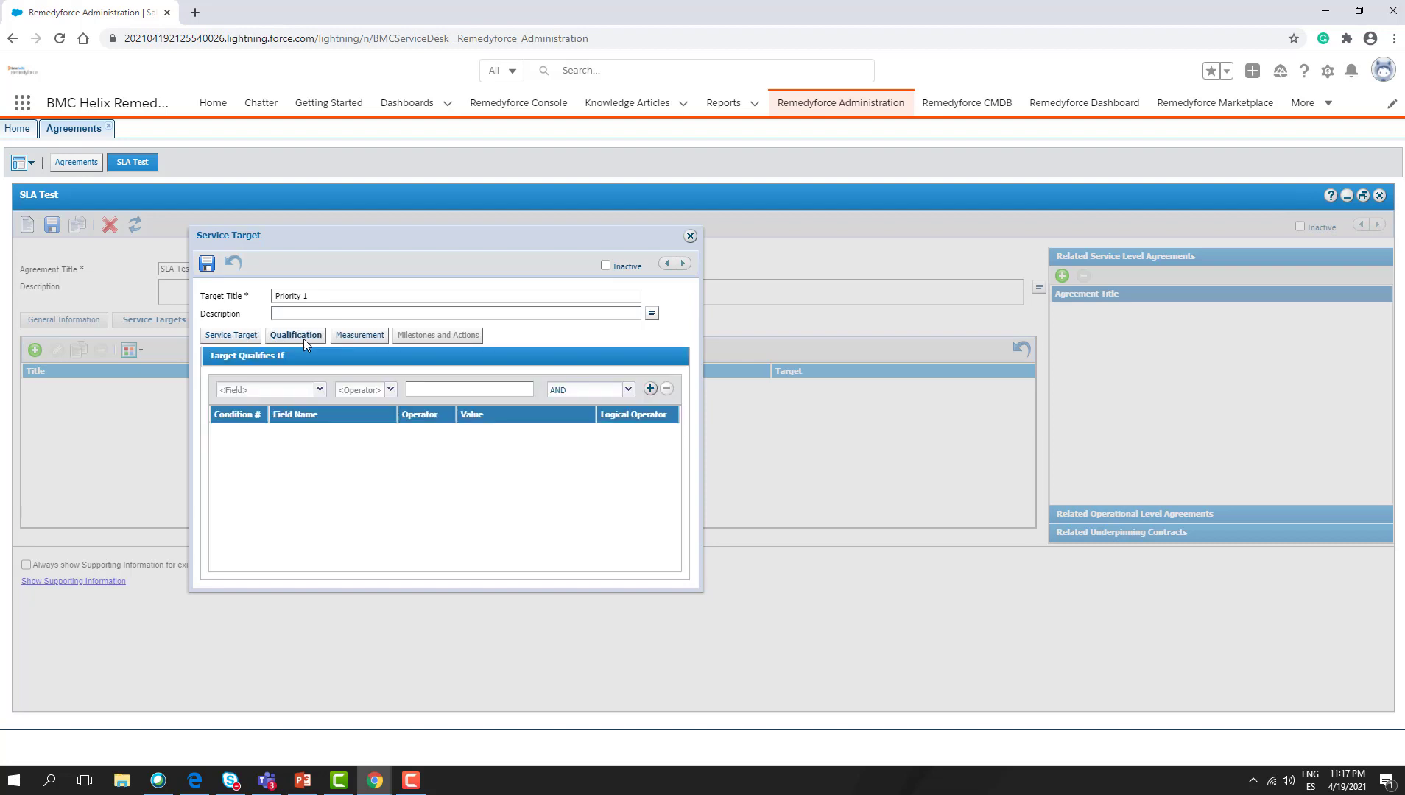
click(318, 391)
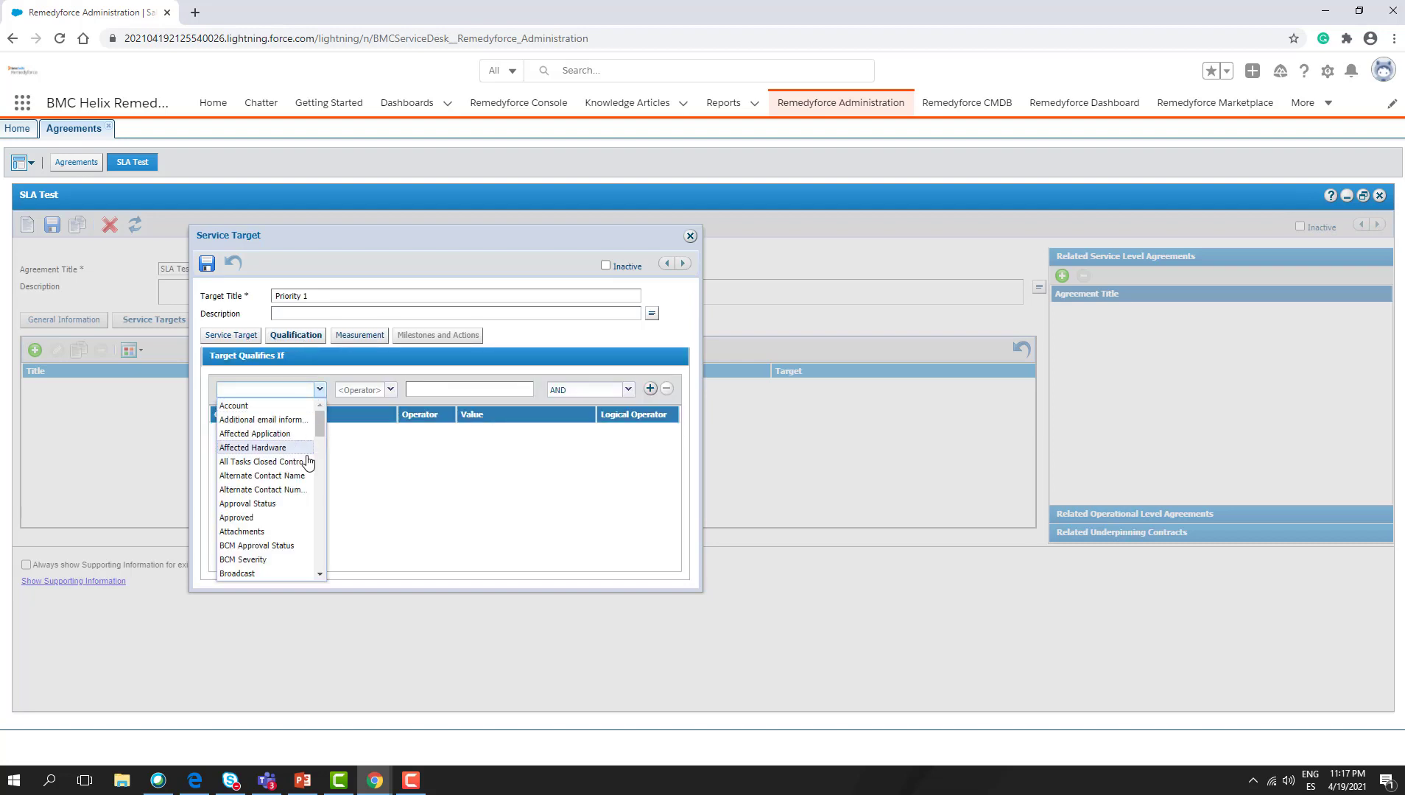
scroll(303, 476, down, 3)
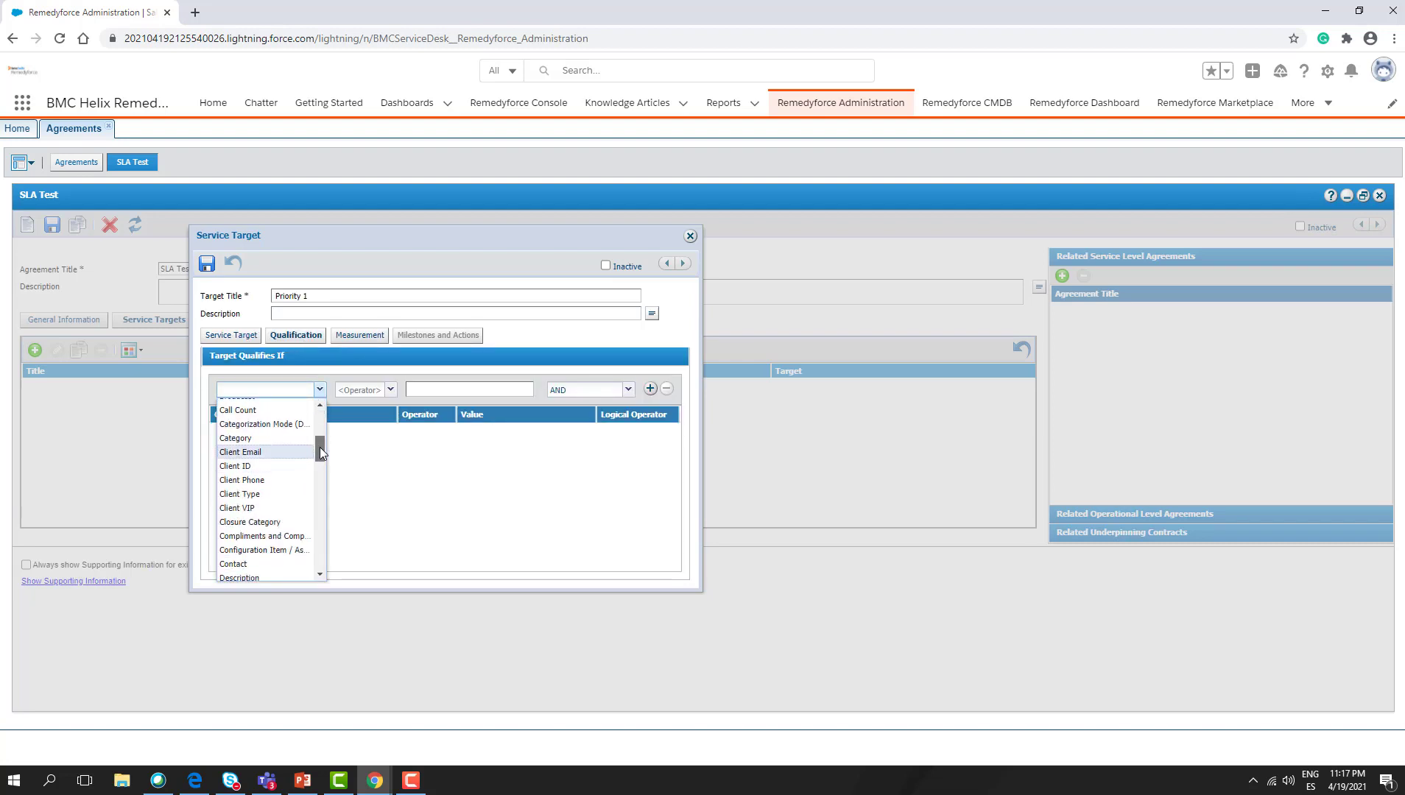
drag(319, 447, 332, 527)
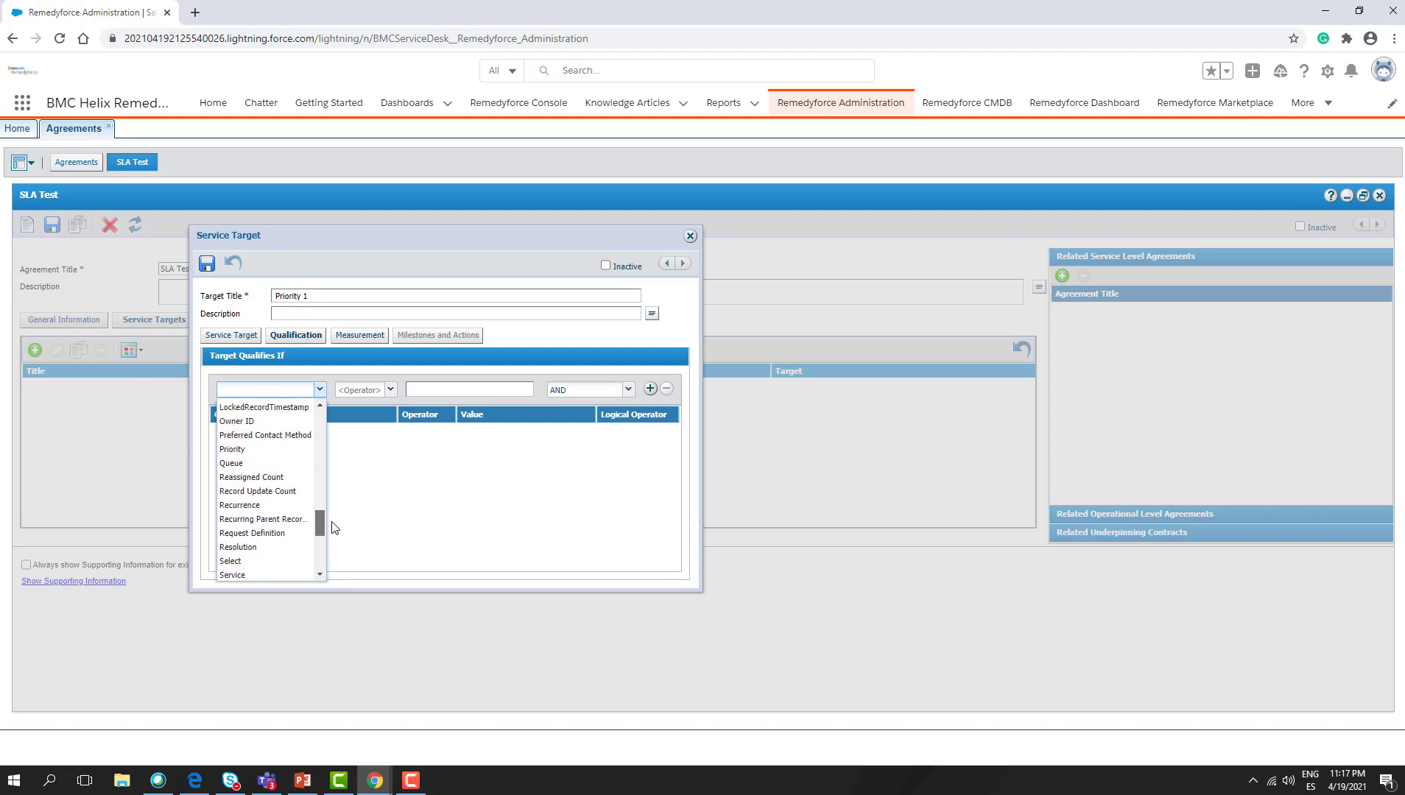
click(232, 449)
click(385, 391)
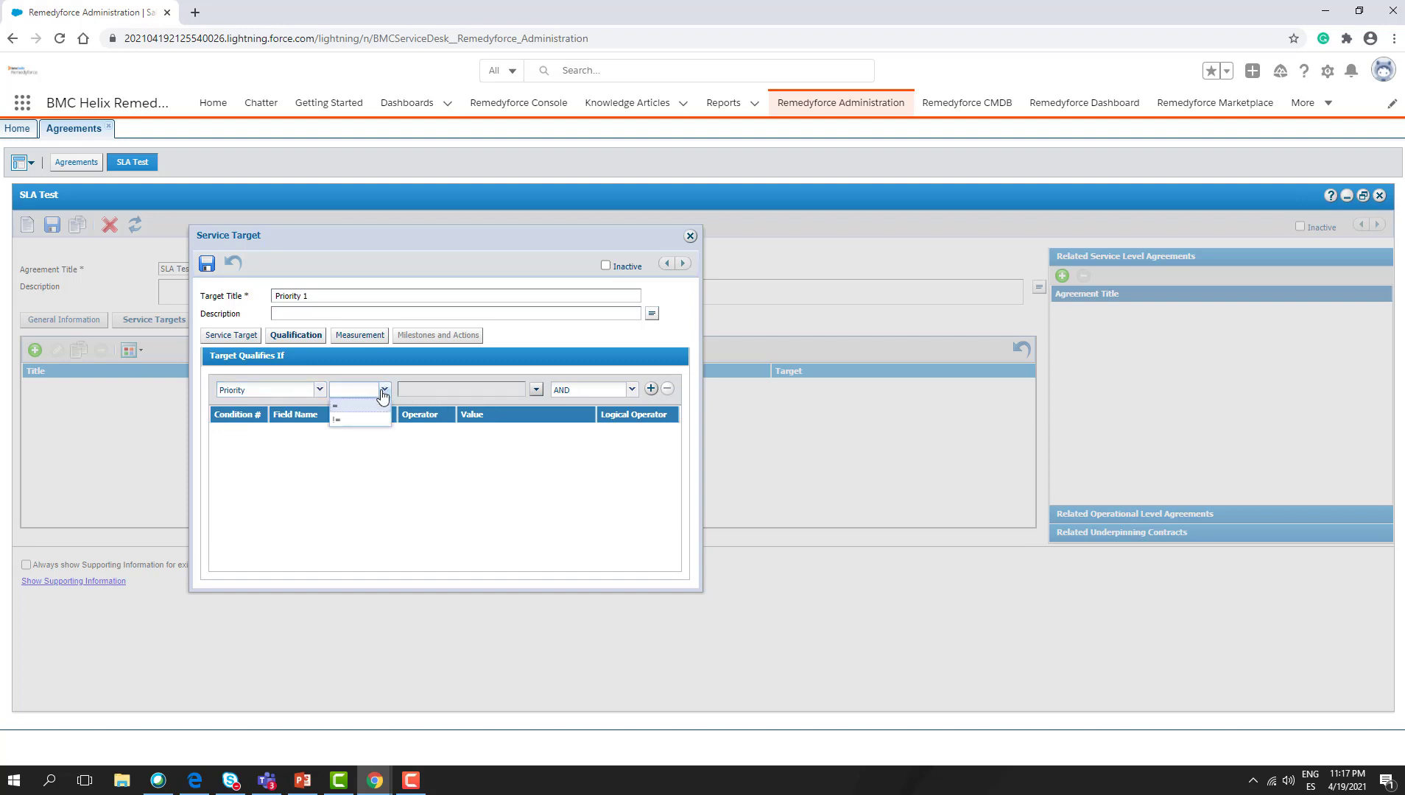
click(364, 416)
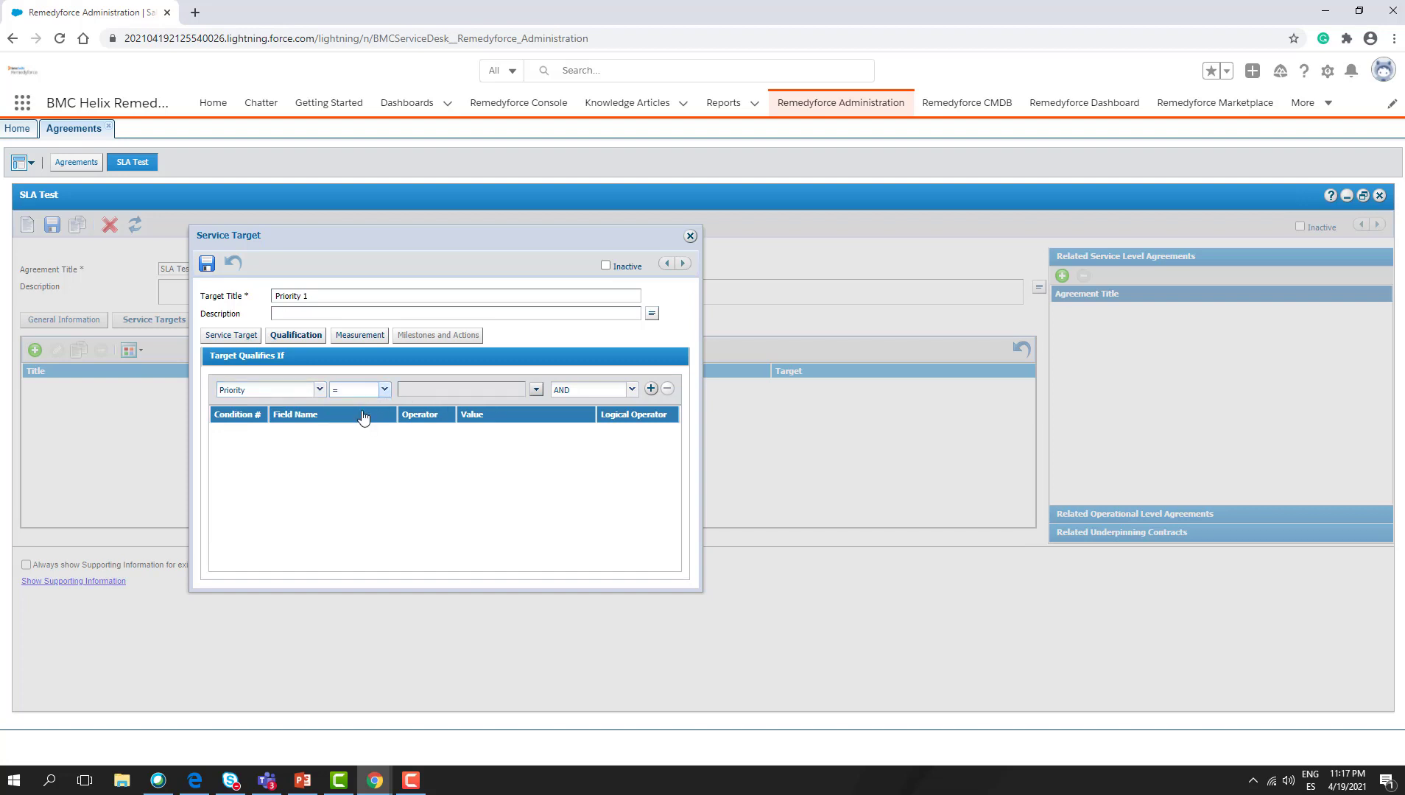
click(539, 390)
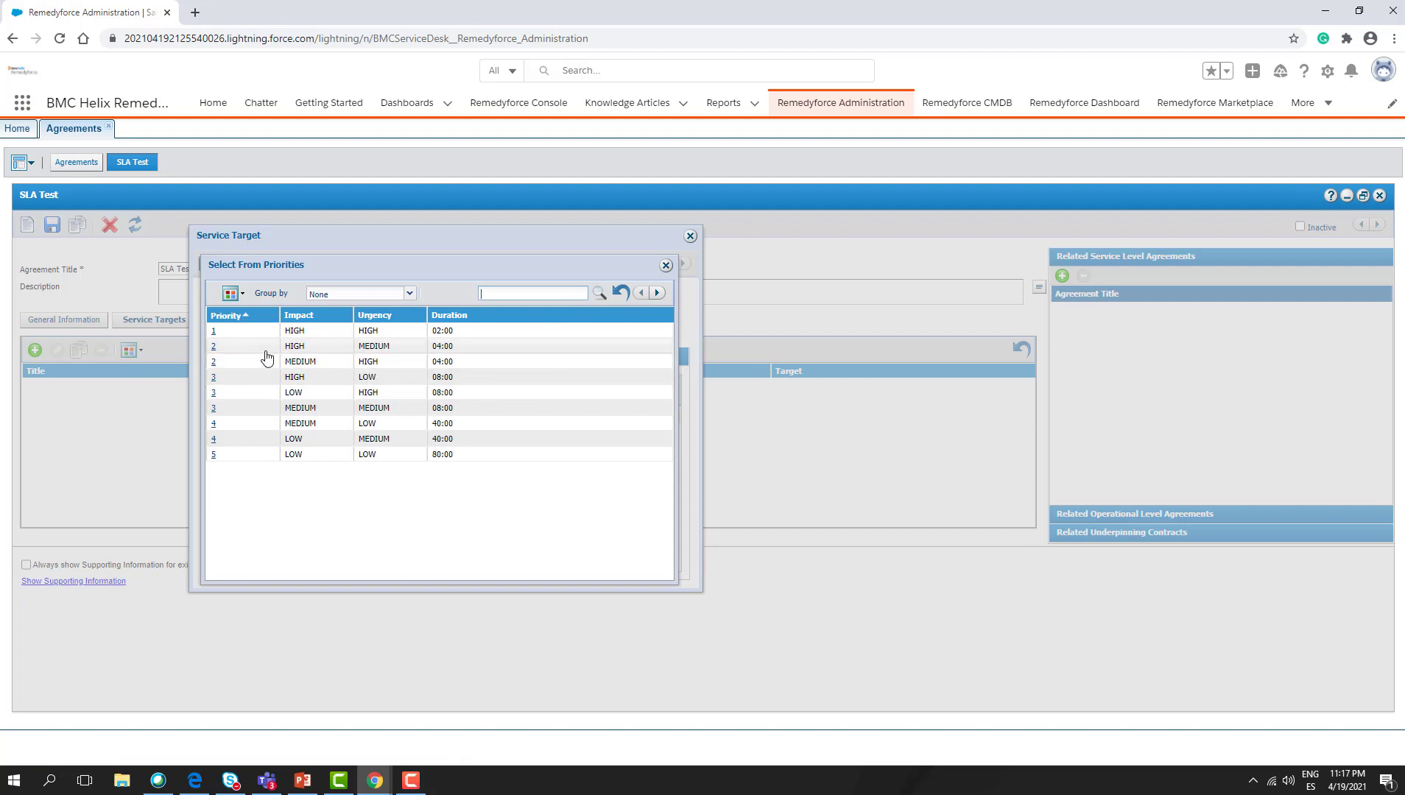
click(213, 331)
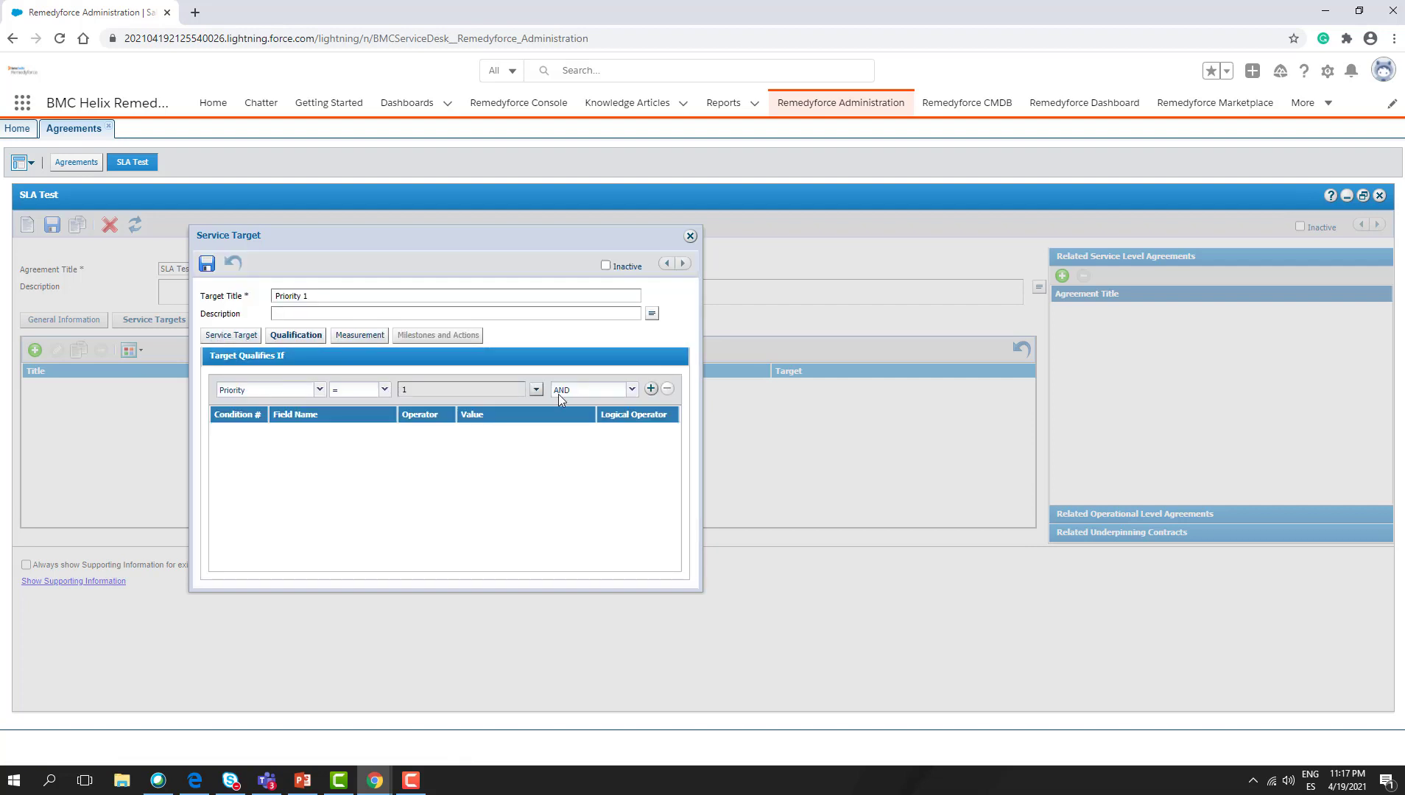
click(631, 389)
click(591, 435)
click(651, 390)
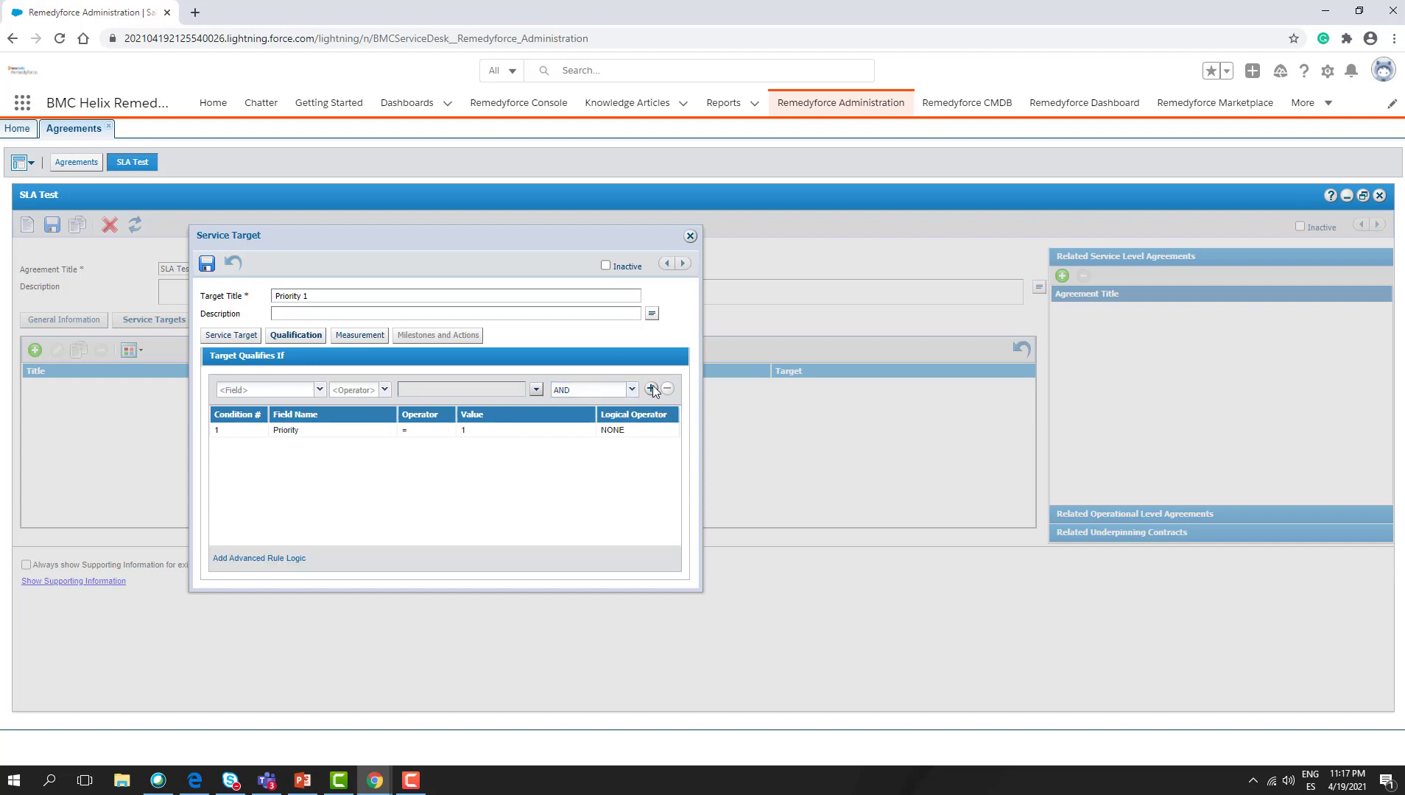
- Add a measurement condition to the service target that pauses the clock when Status = IN PROGRESS
click(358, 338)
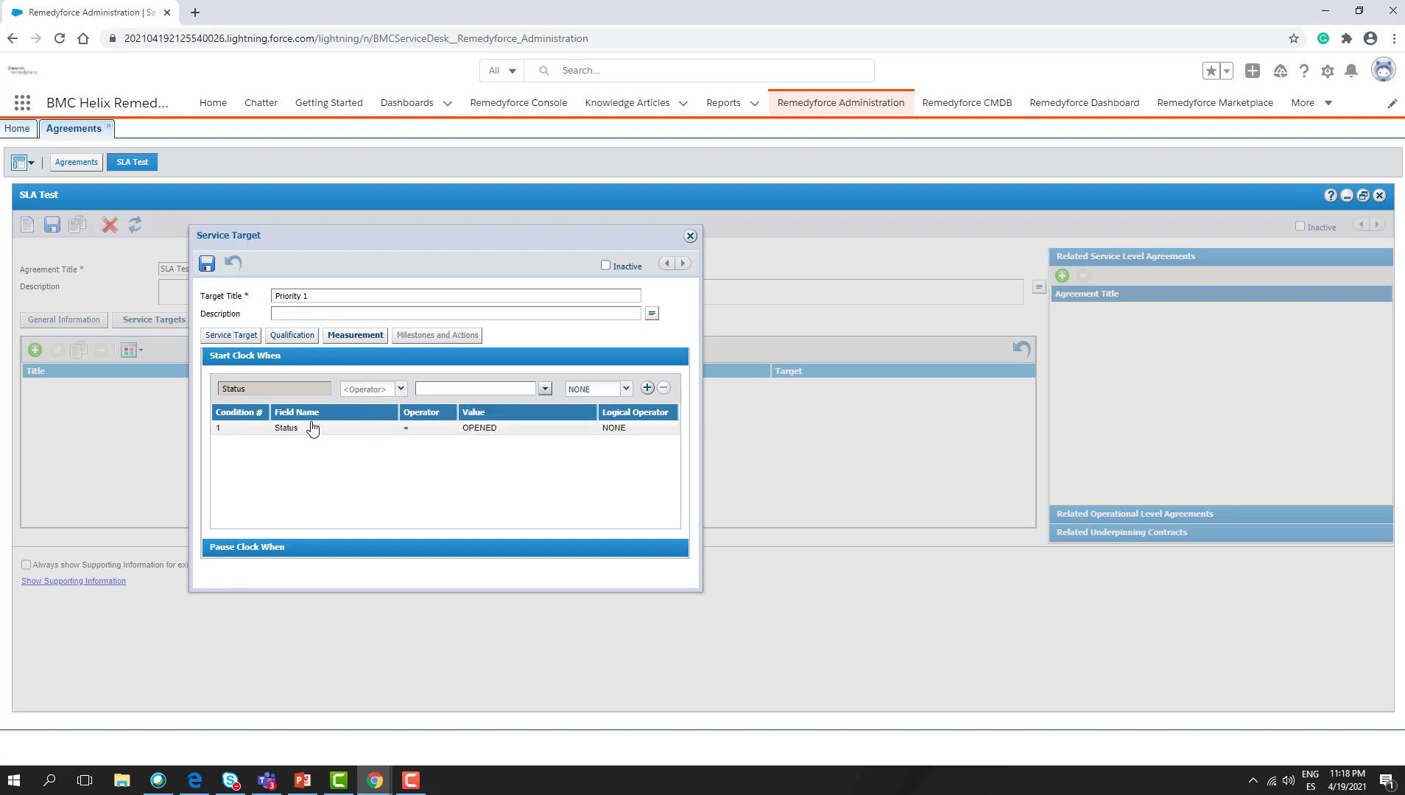
click(379, 555)
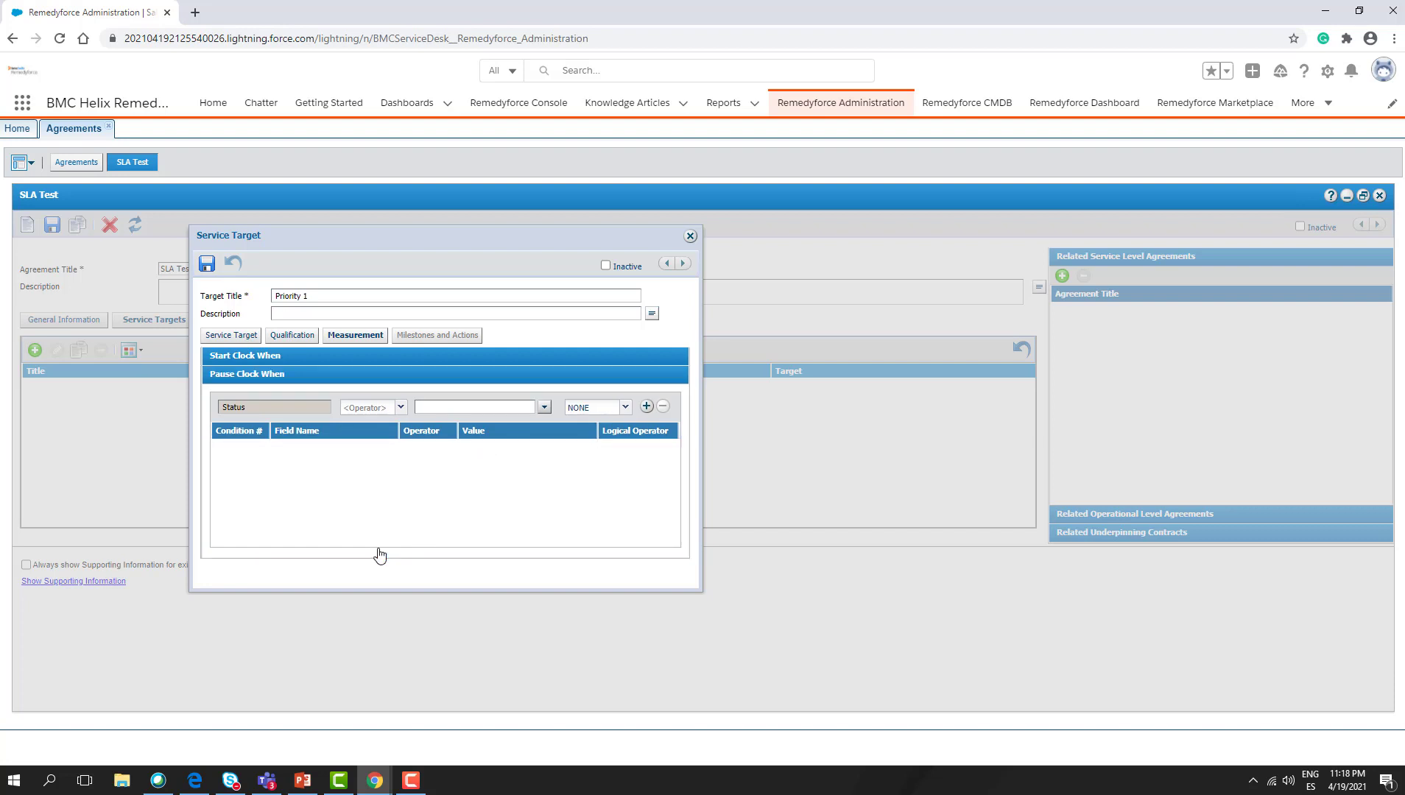
click(400, 407)
click(375, 424)
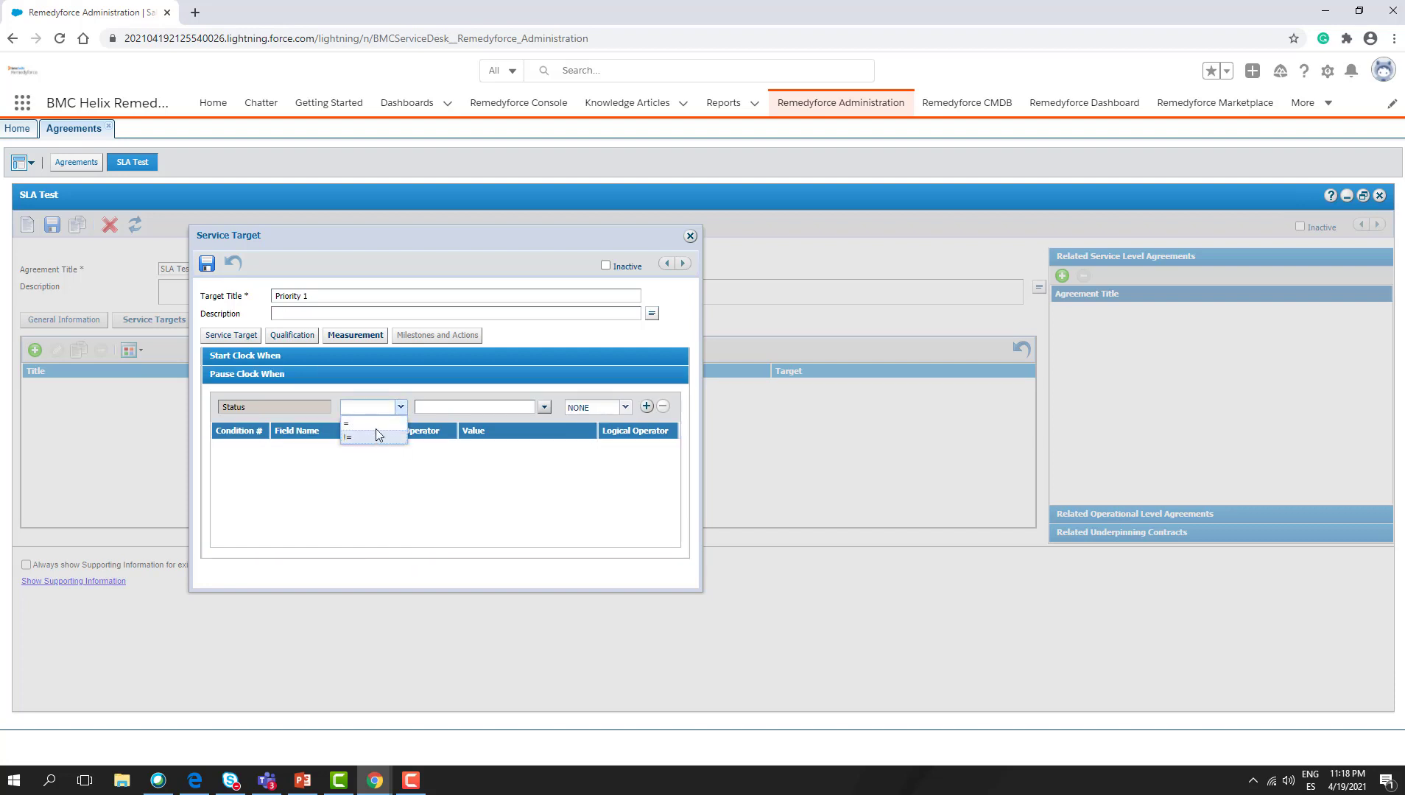
click(545, 404)
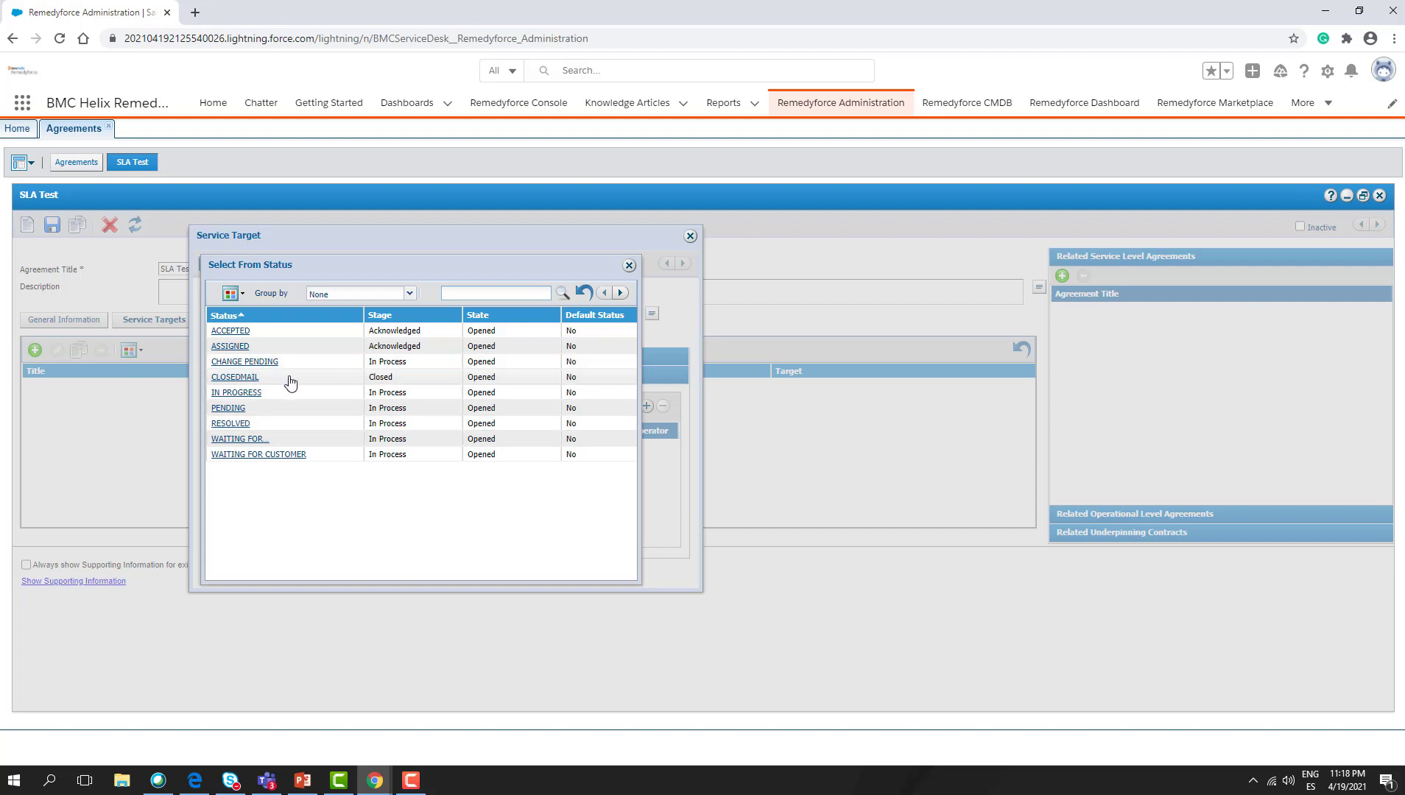
click(256, 394)
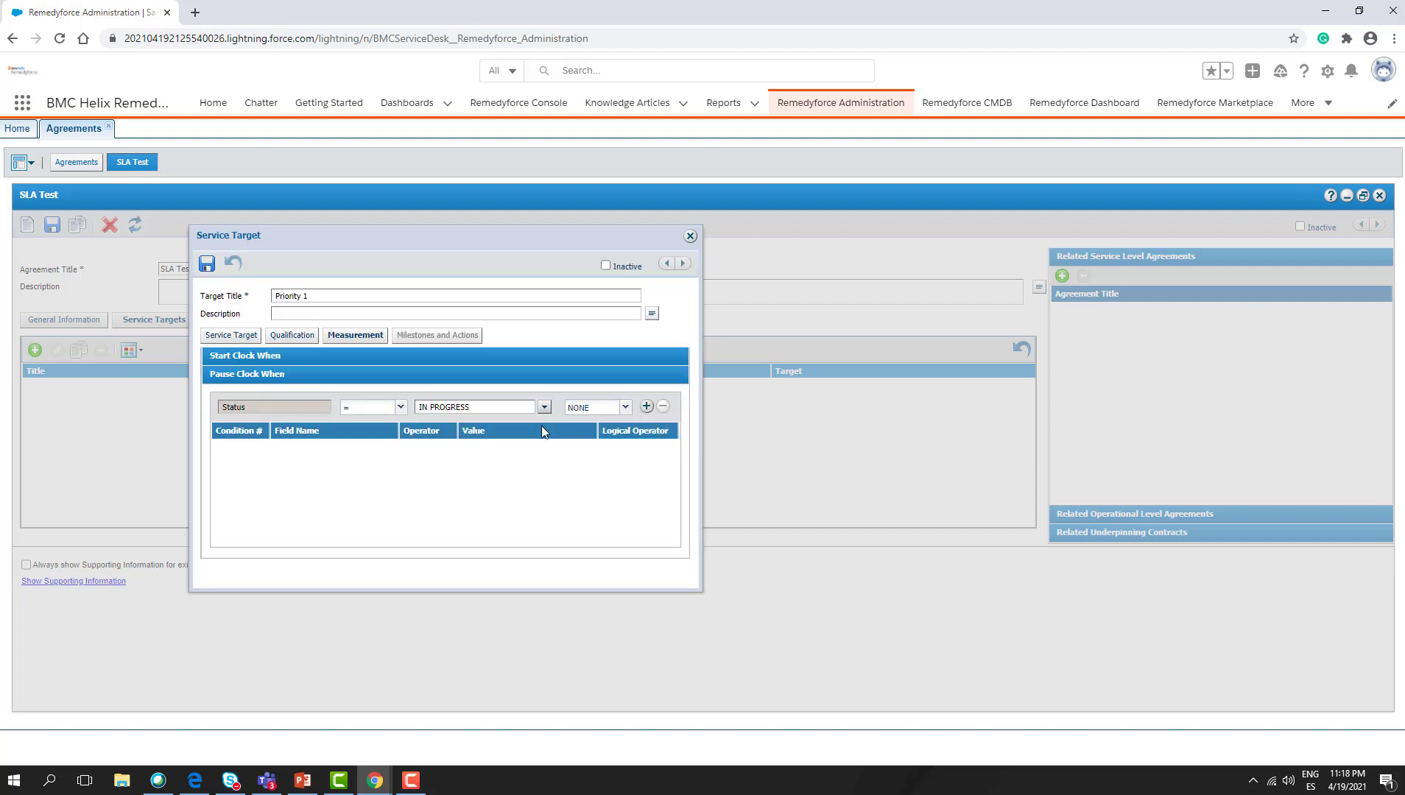
click(647, 407)
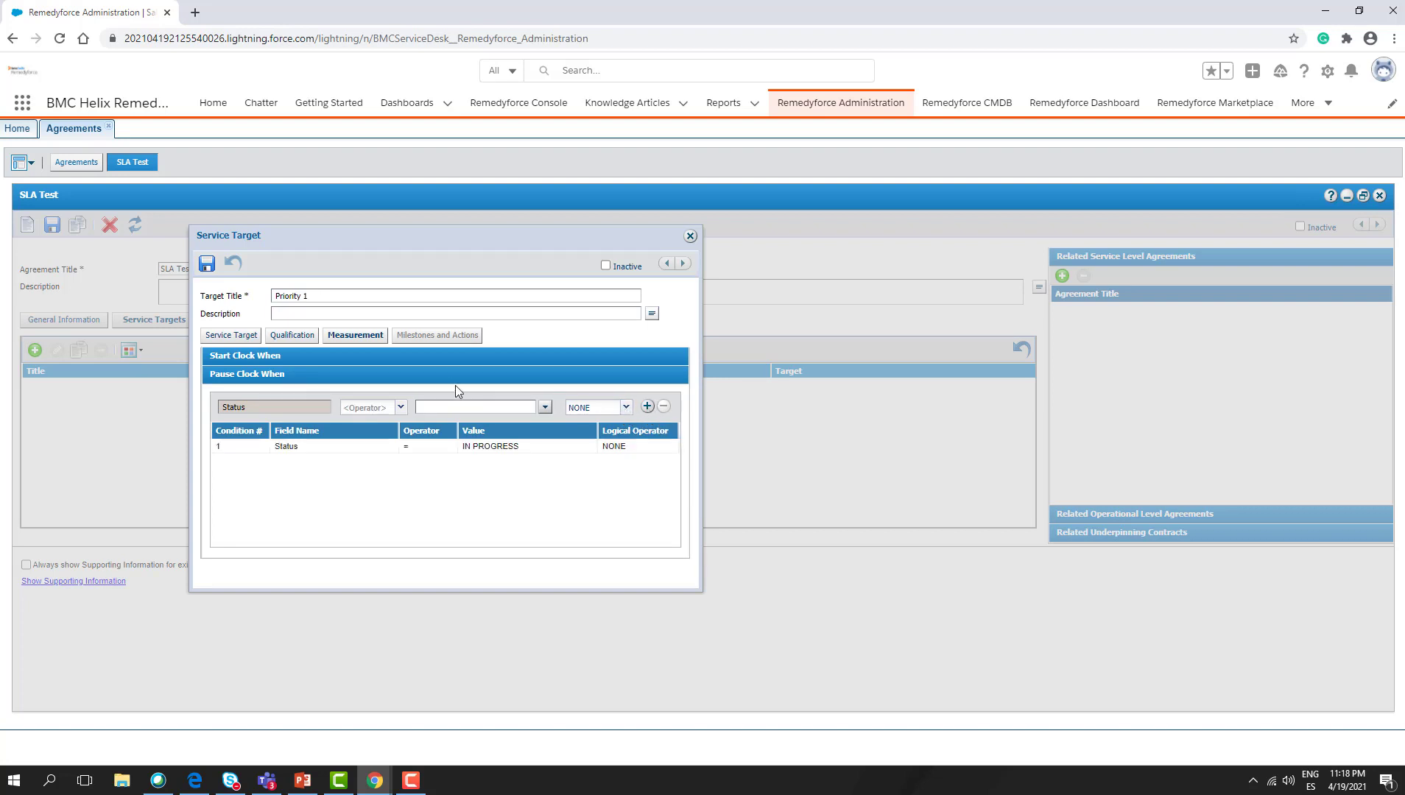
- Save and close the Priority 1 service target, and save the SLA Test agreement
click(204, 266)
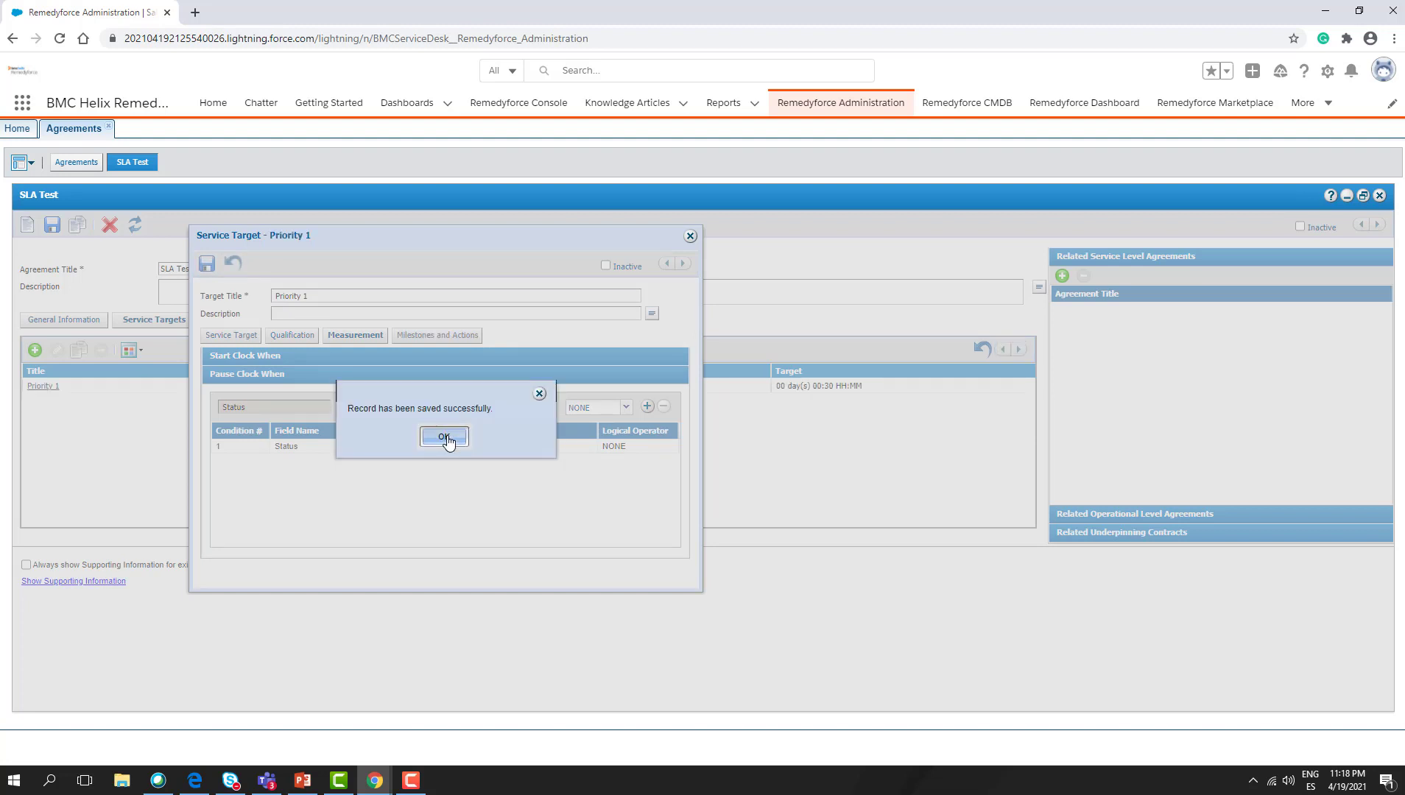
click(445, 437)
click(426, 340)
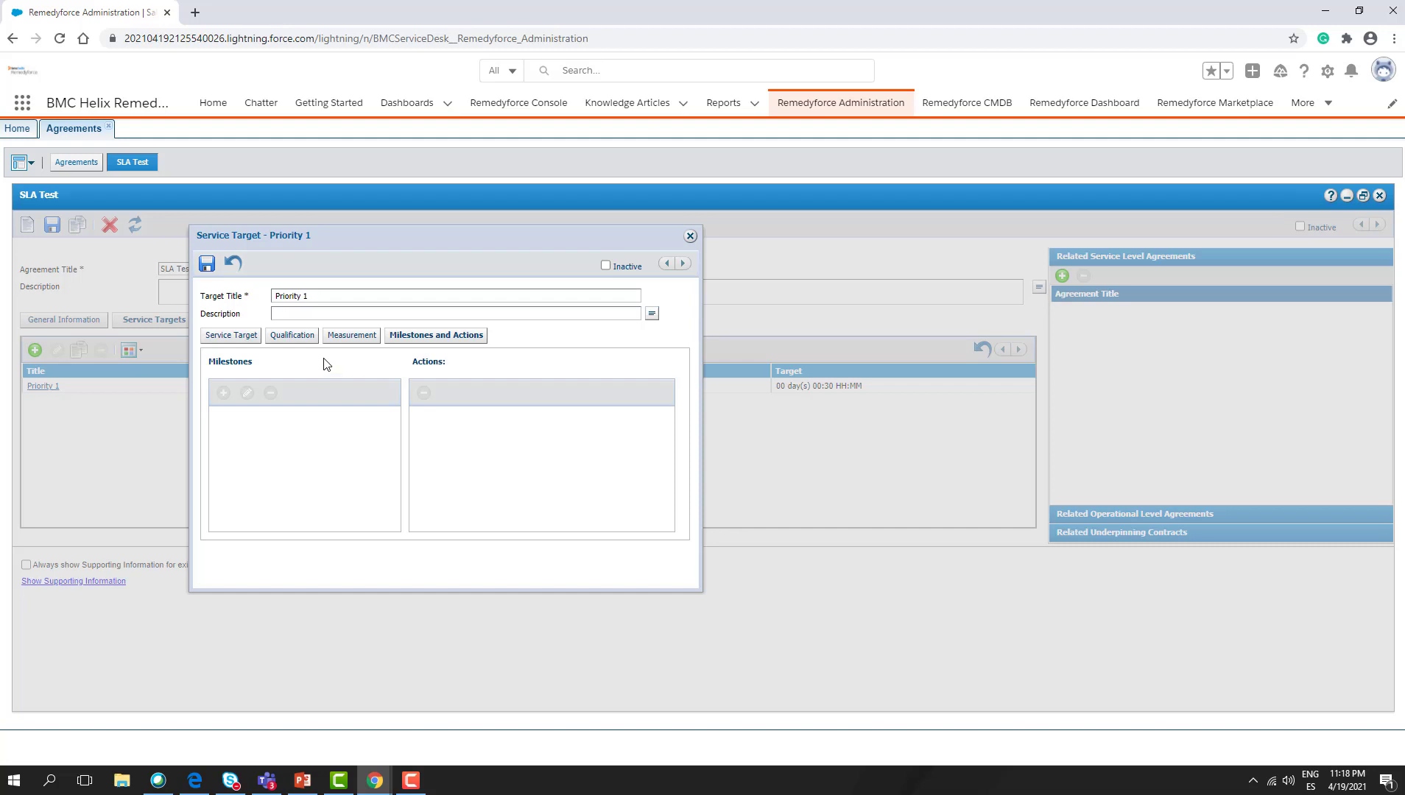
click(237, 340)
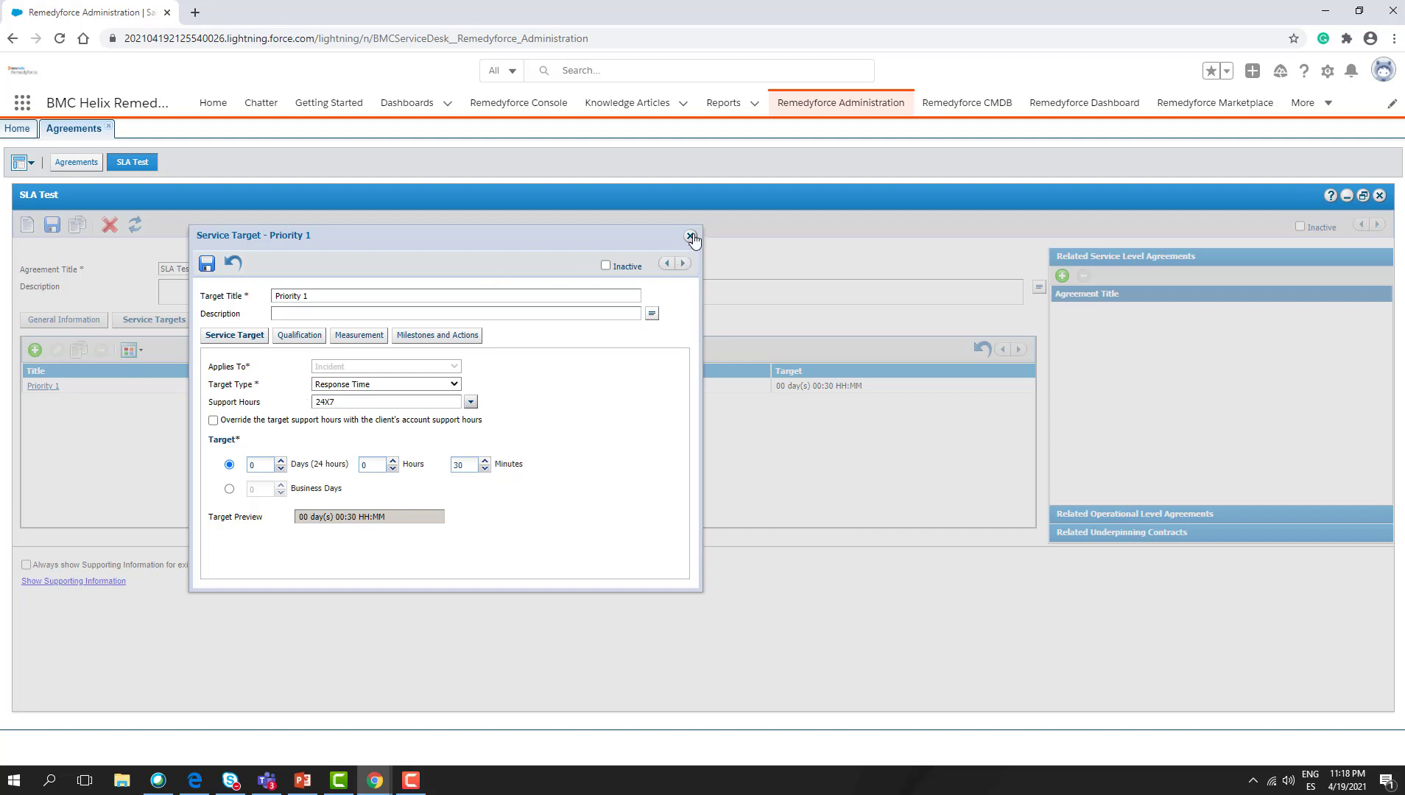
click(690, 236)
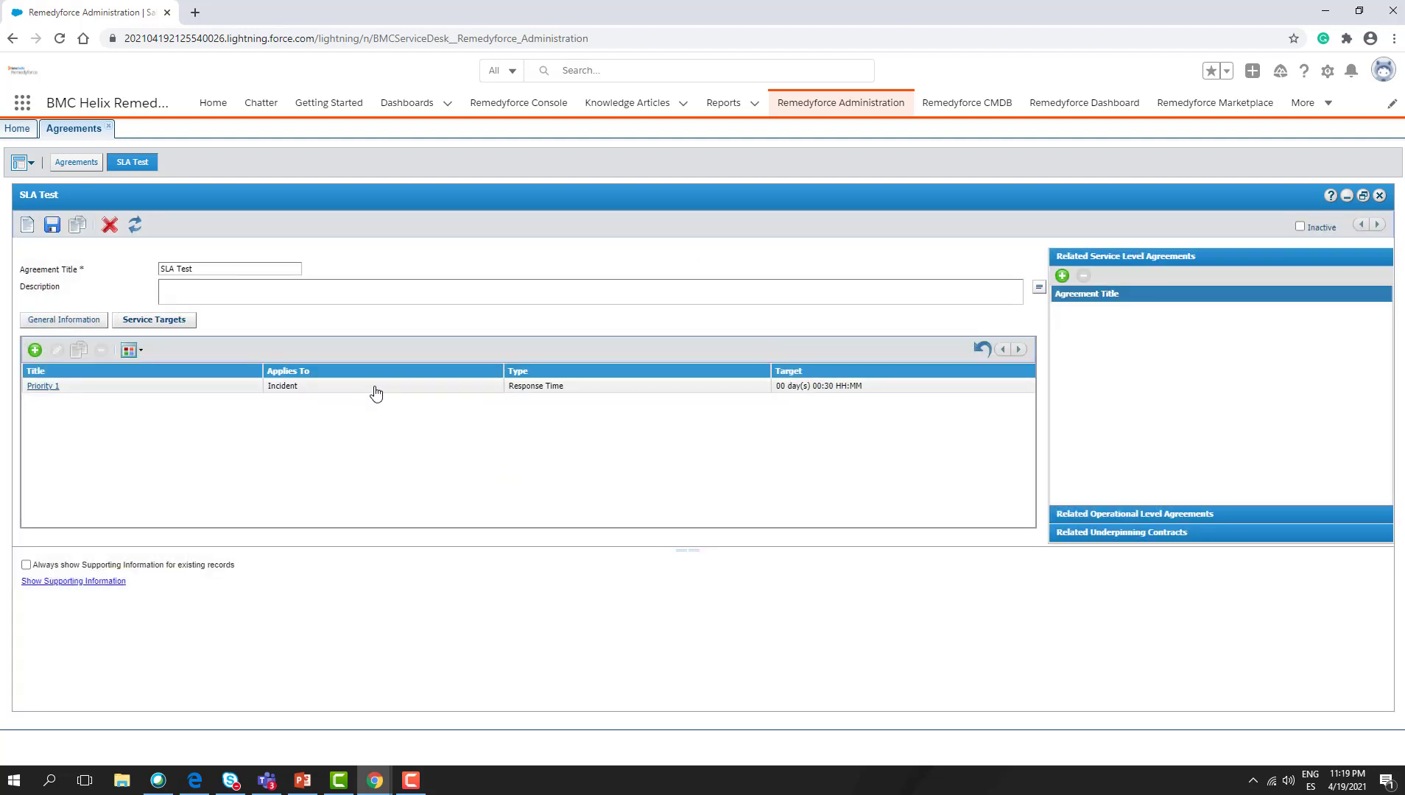
click(51, 225)
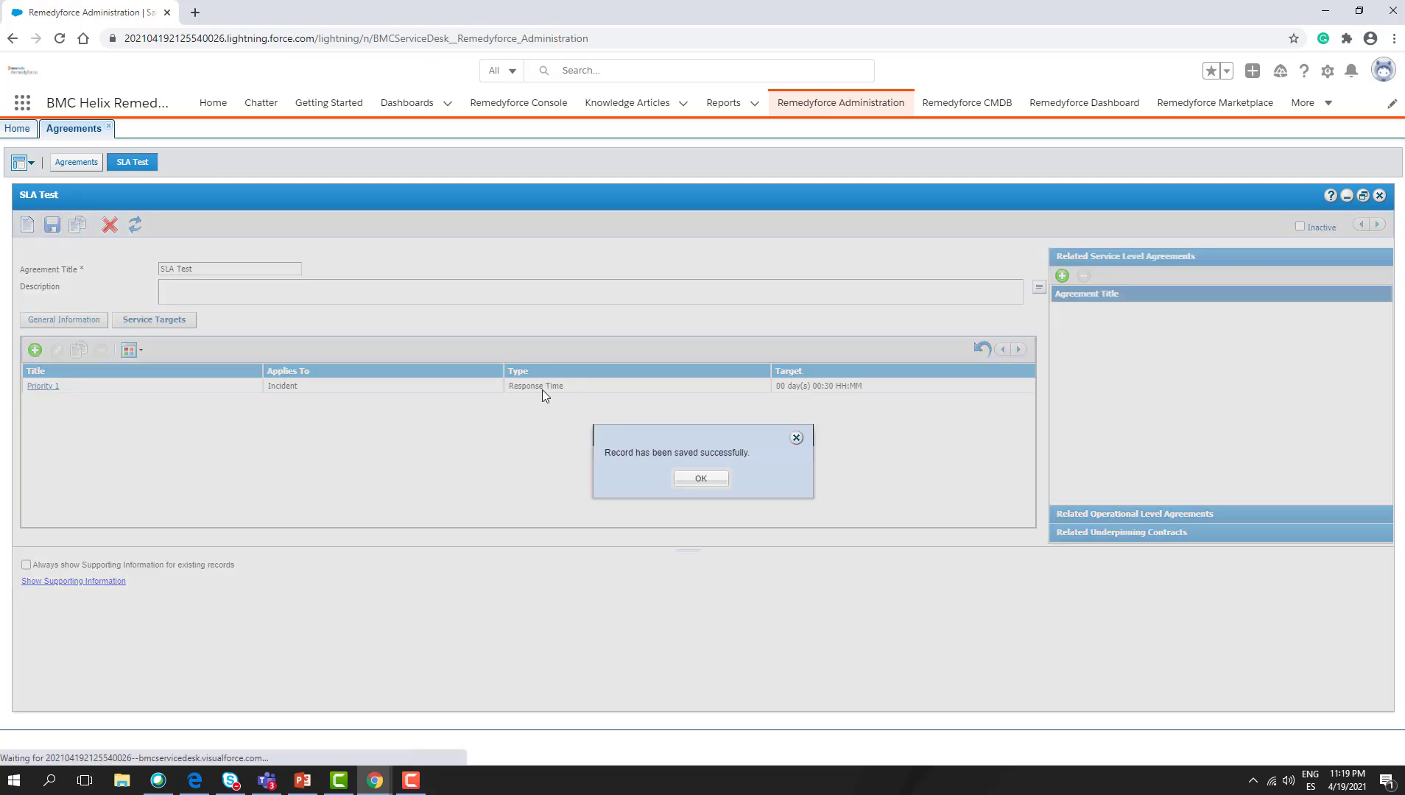
click(700, 479)
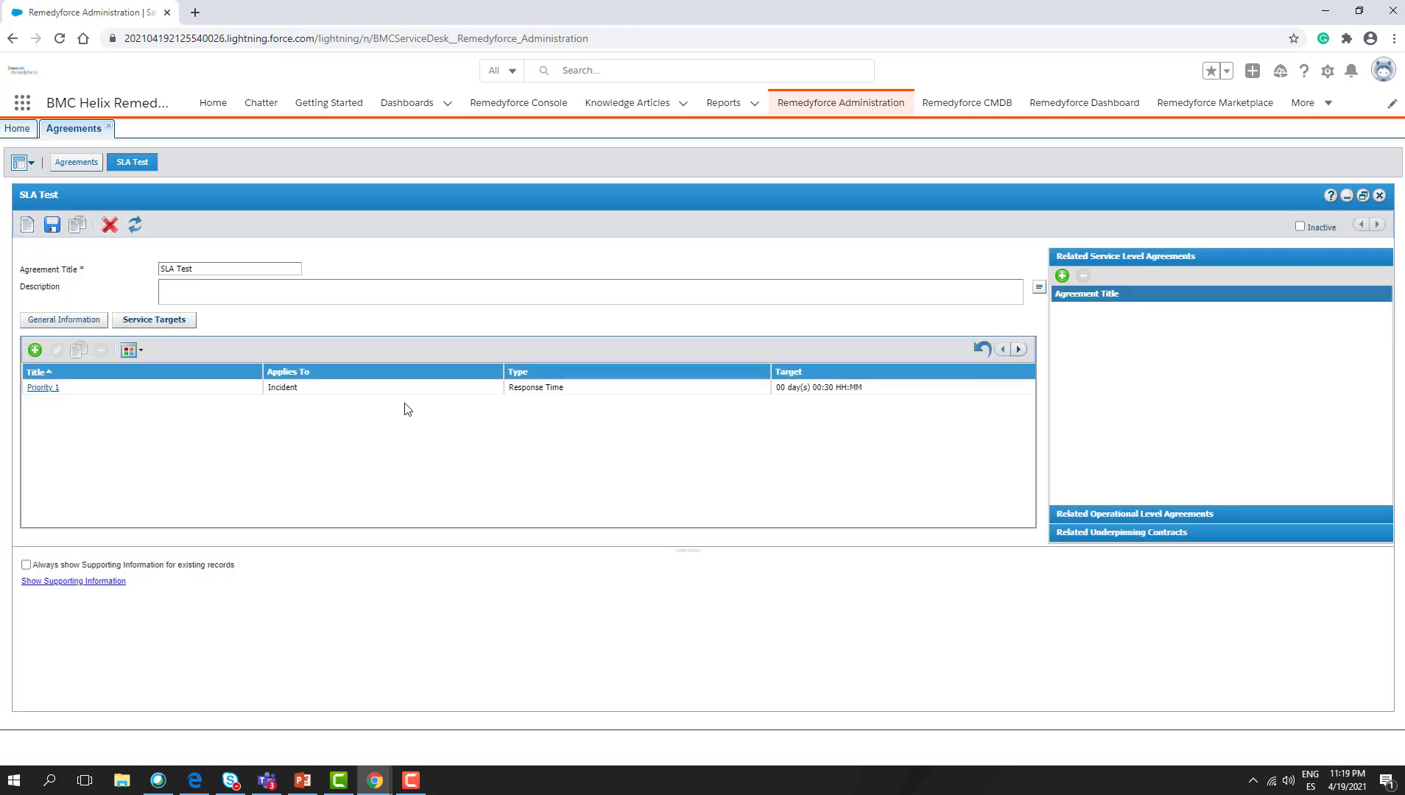
- Add another service target titled Priority 1 Resolution, with target type Resolution Time and a target of 1 day
click(35, 349)
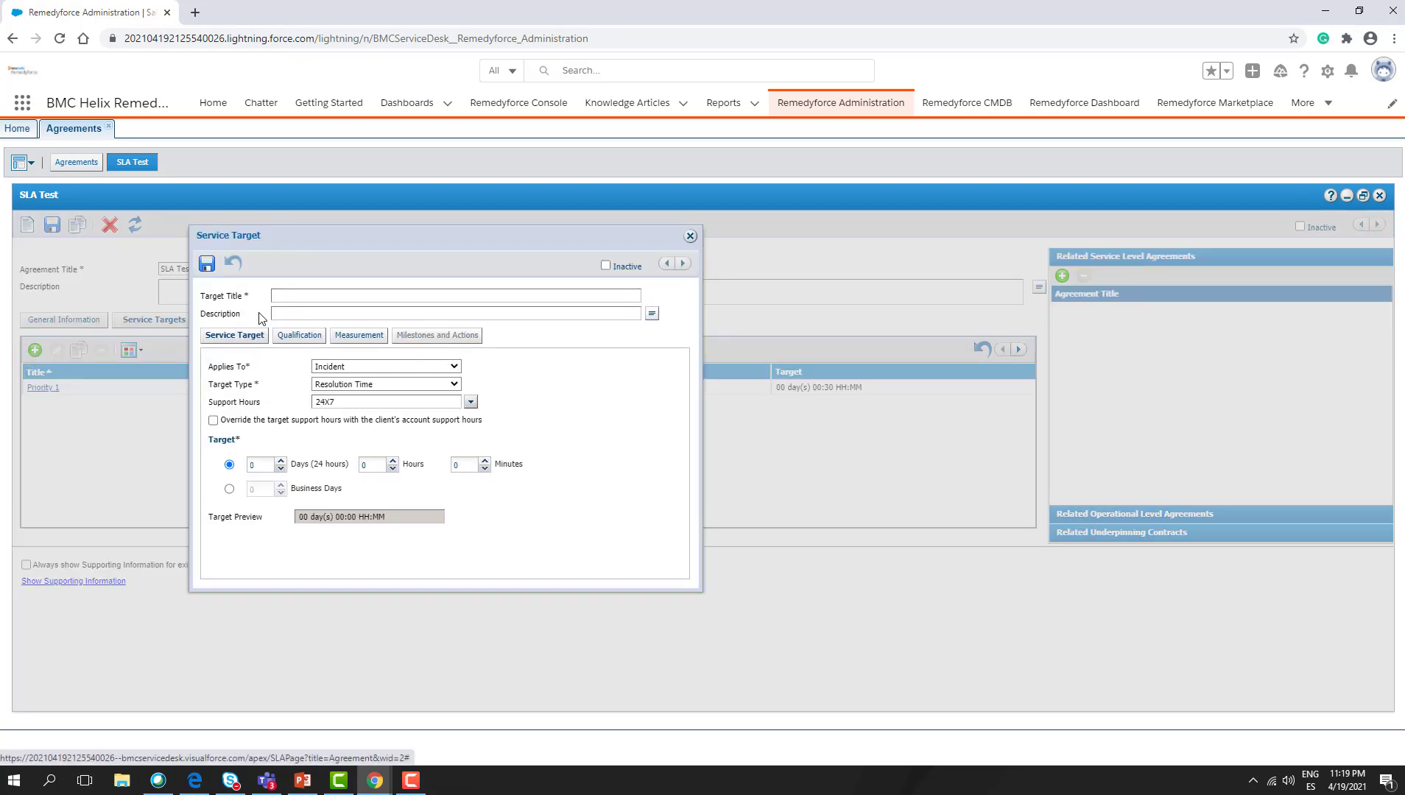
click(288, 296)
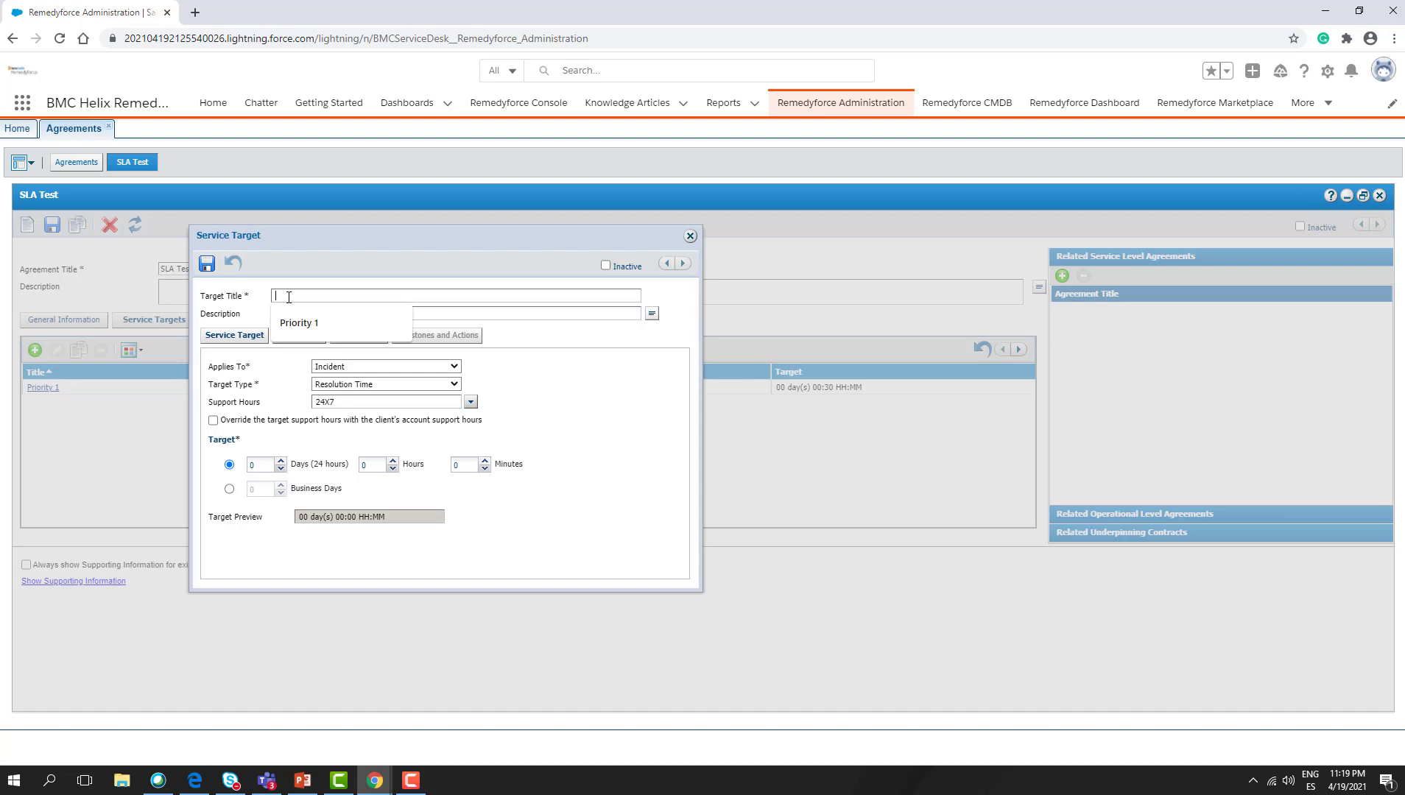
click(96, 418)
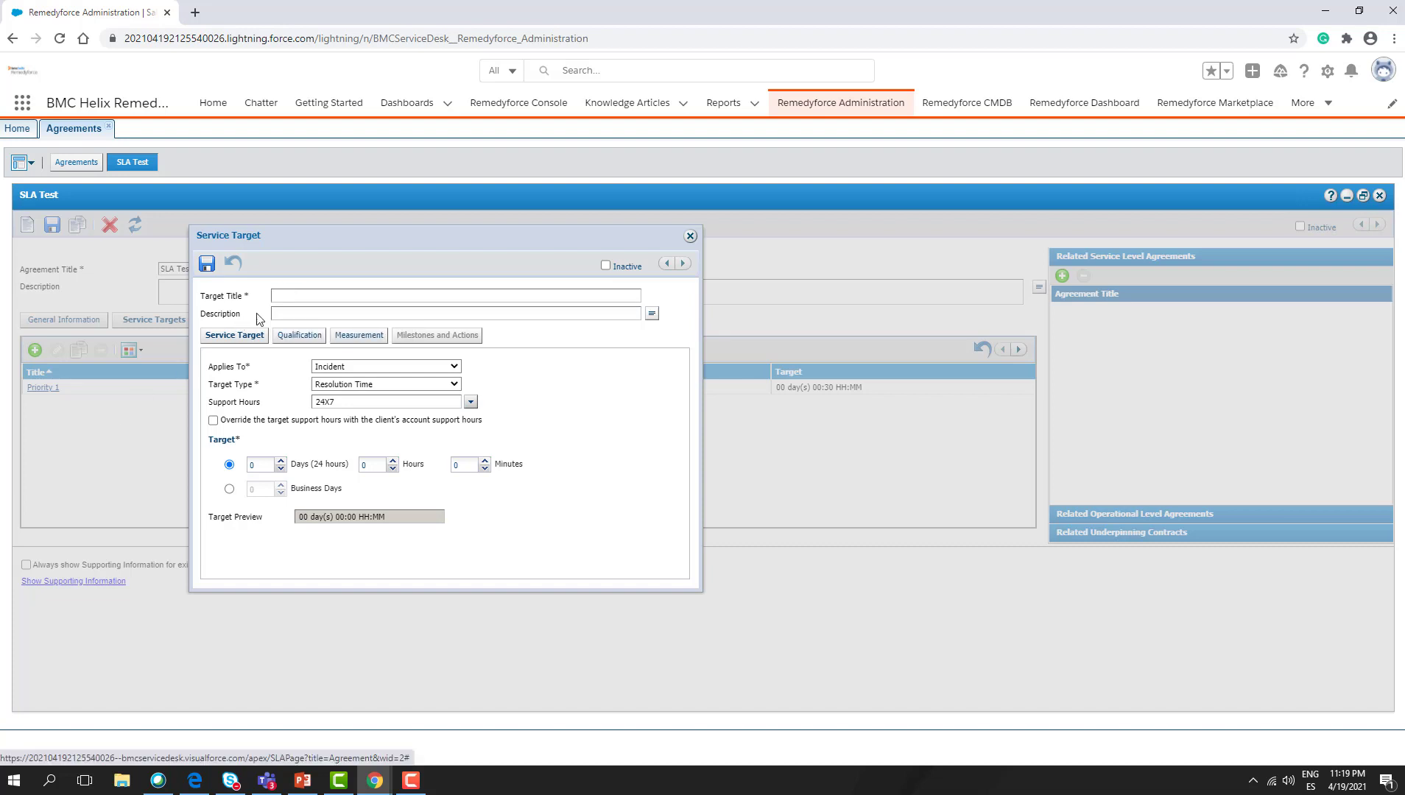
click(298, 298)
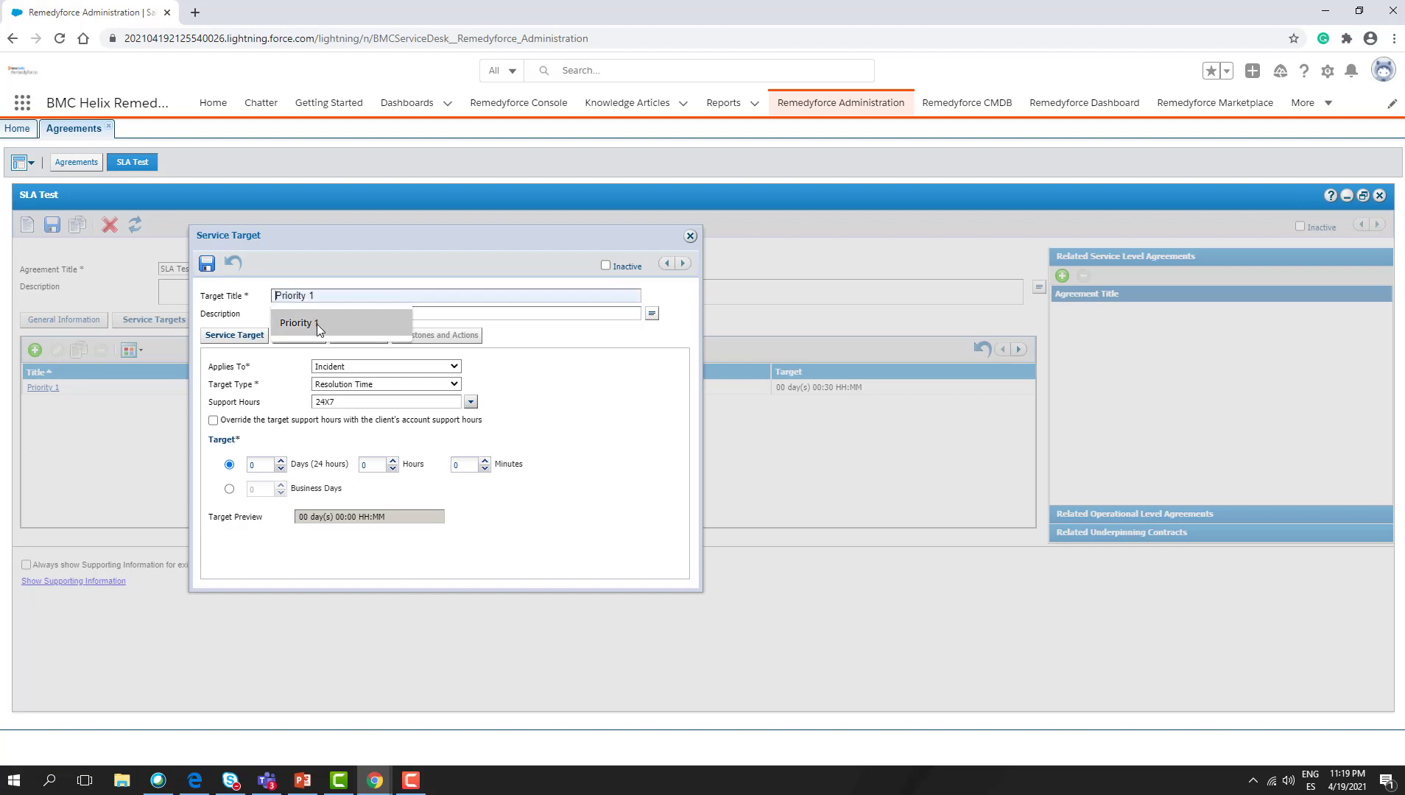
click(316, 324)
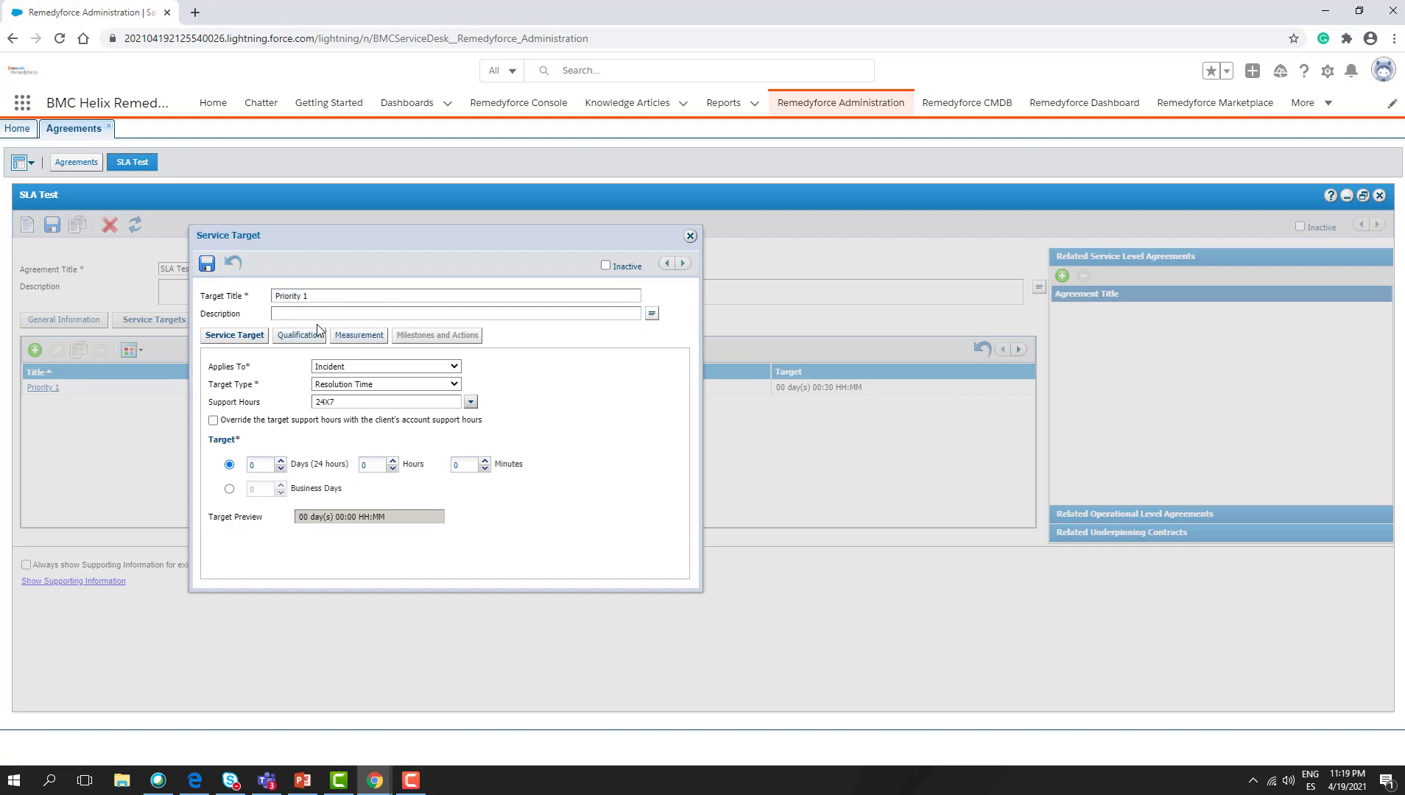
text(Resolution)
click(347, 384)
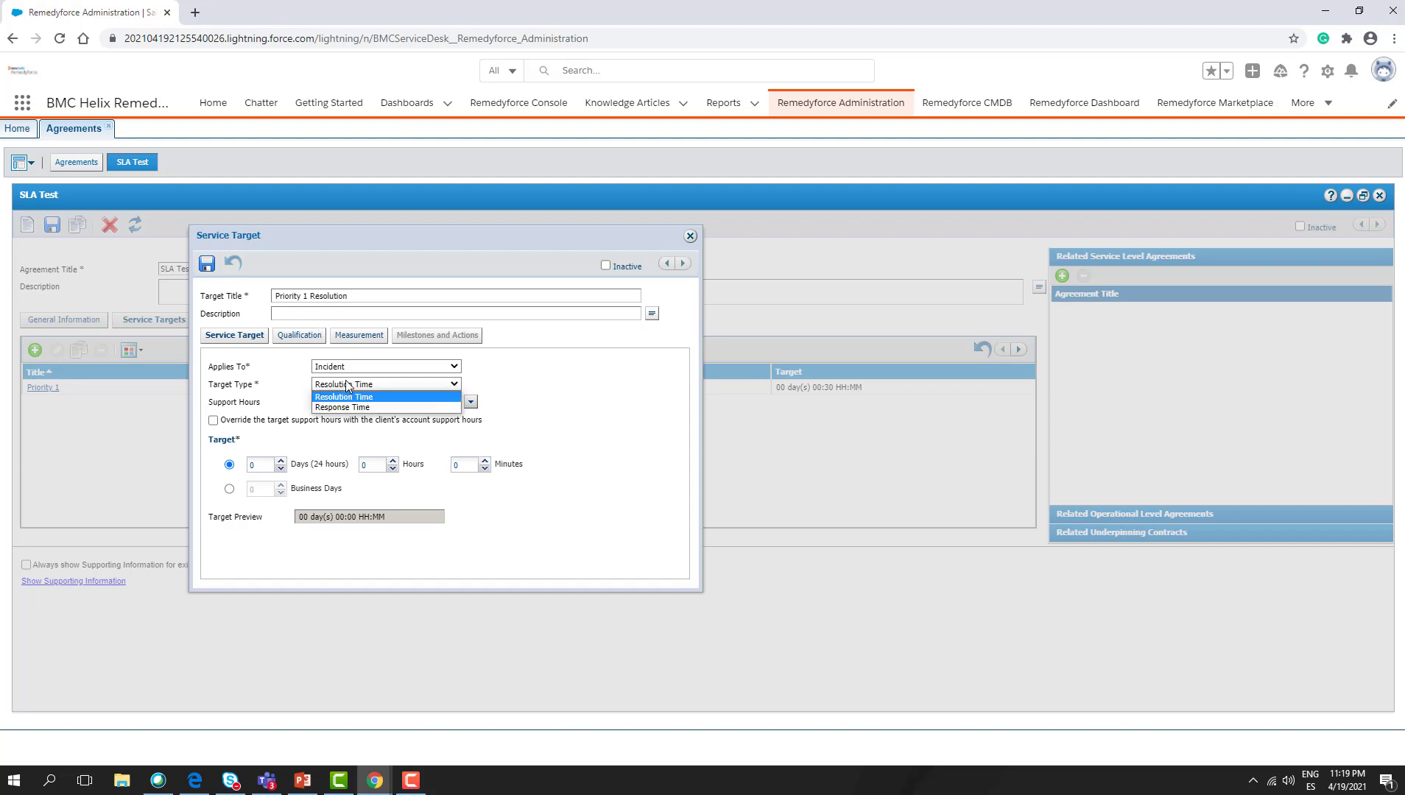
click(352, 398)
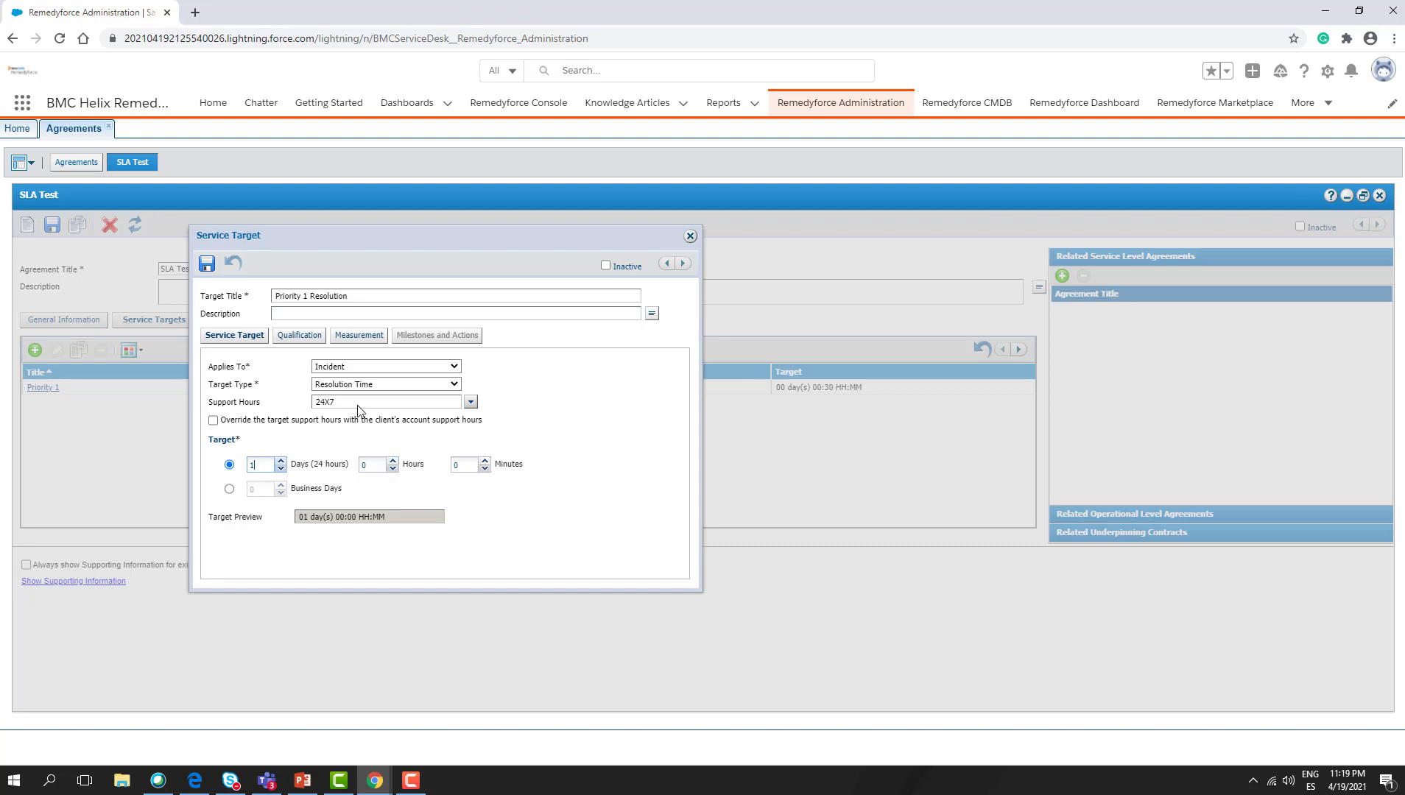
- Add a qualification condition to the Priority 1 Resolution target requiring Priority = 1, with NONE as the logical operator
click(303, 338)
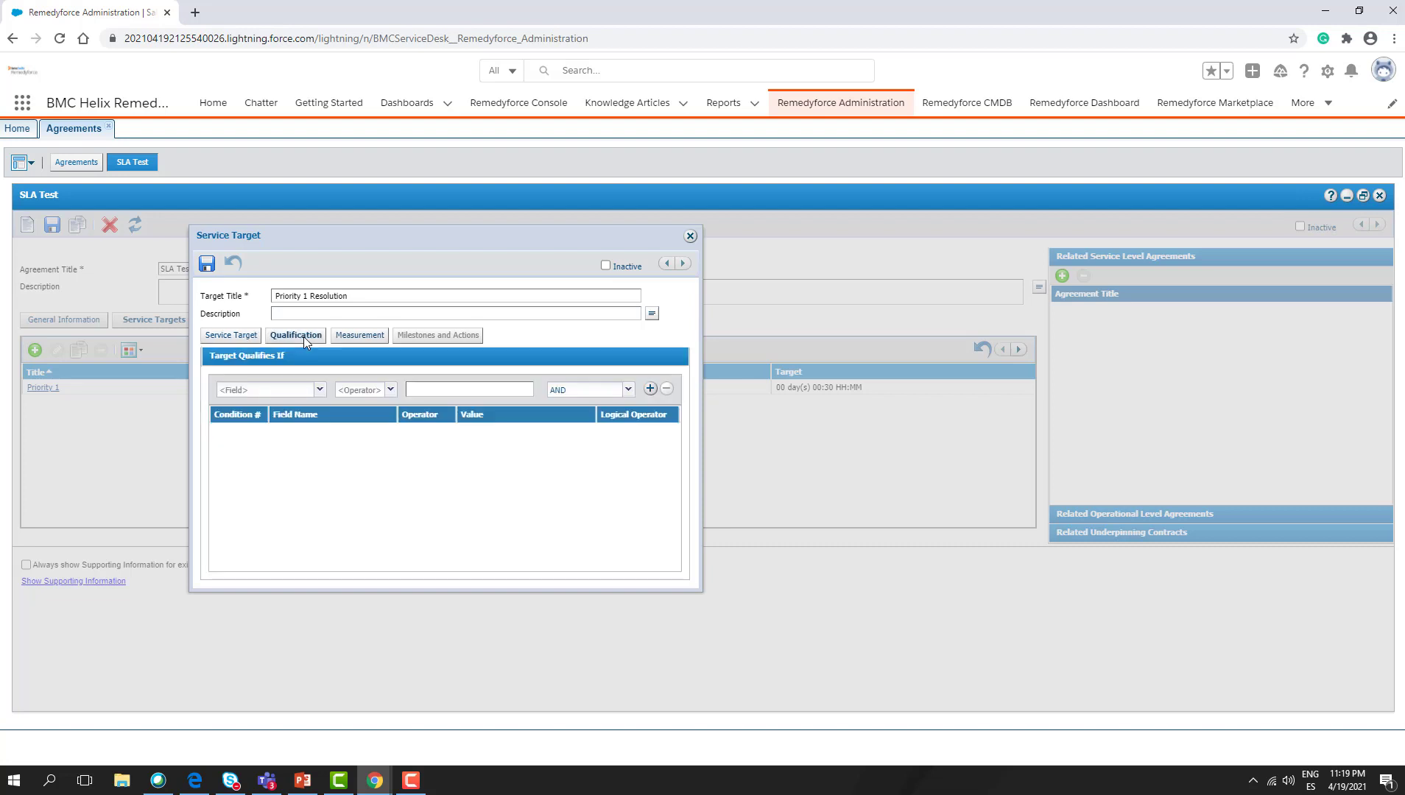
click(319, 390)
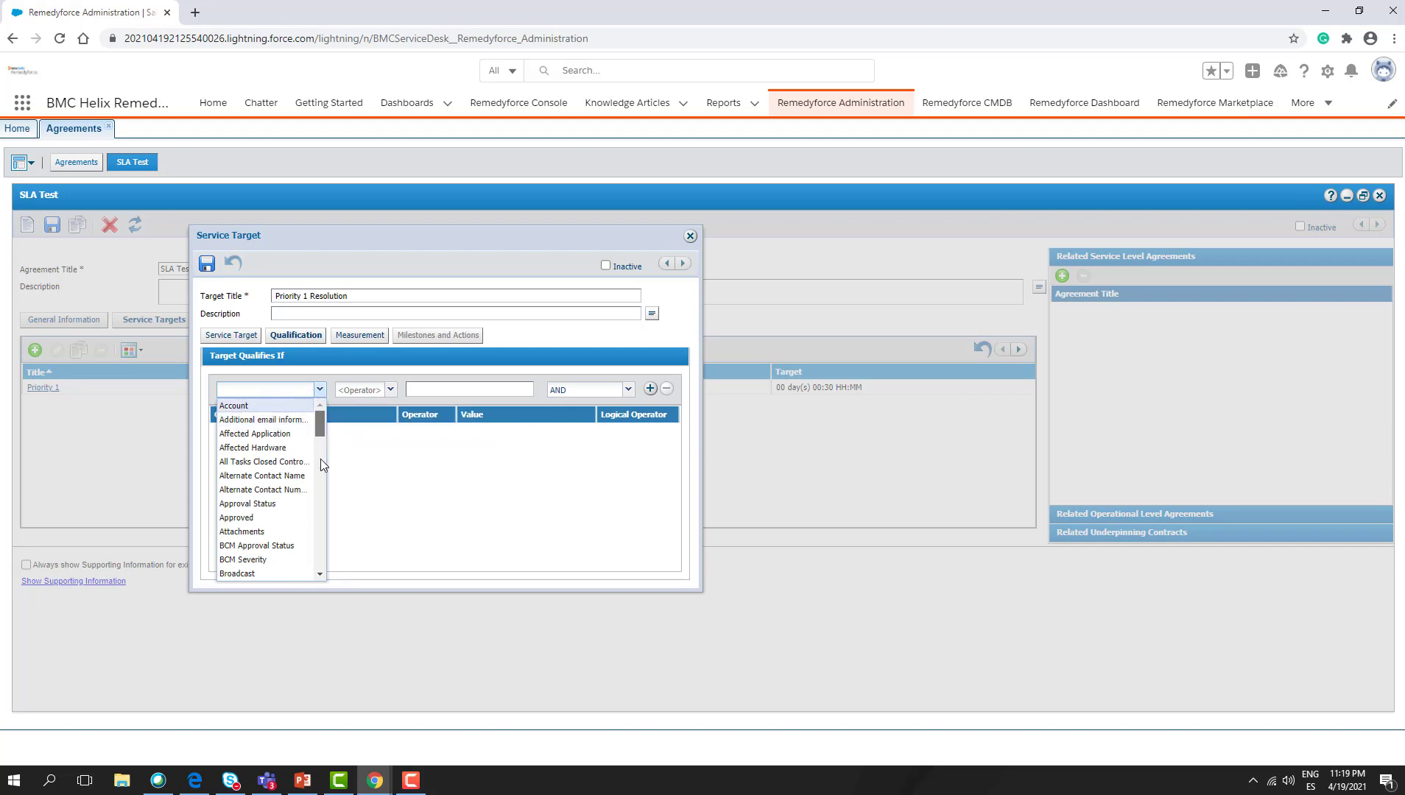
drag(321, 458, 318, 521)
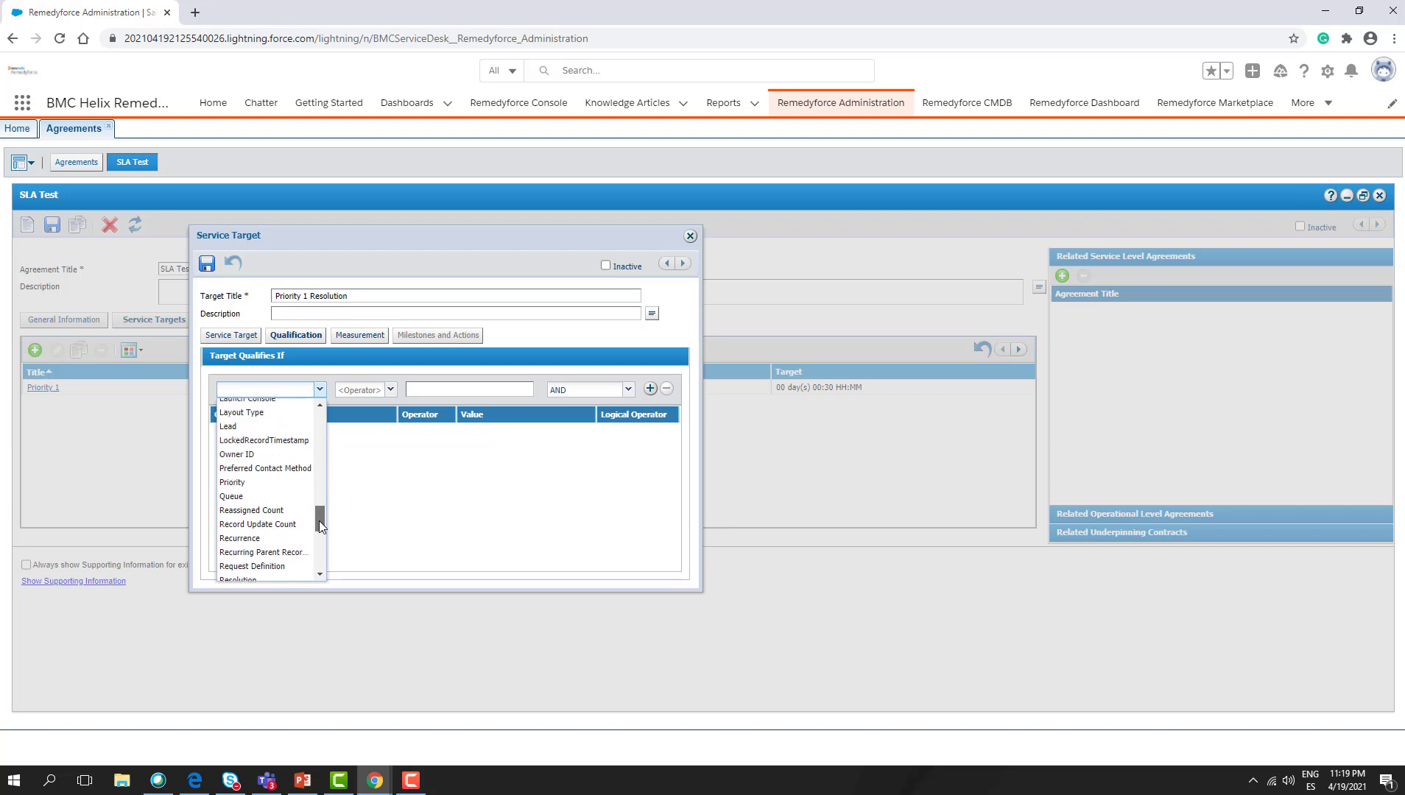
click(233, 482)
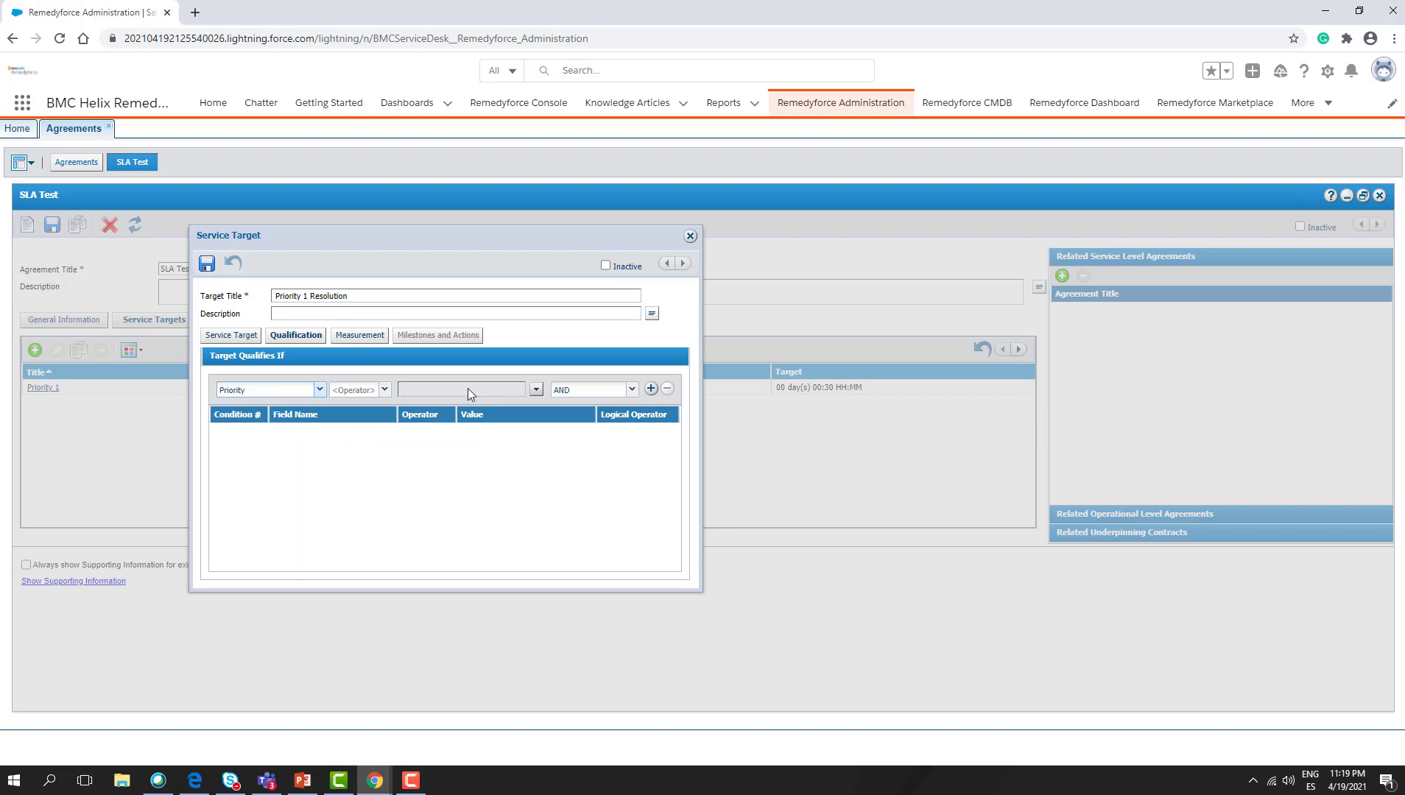
click(383, 390)
click(363, 405)
click(536, 390)
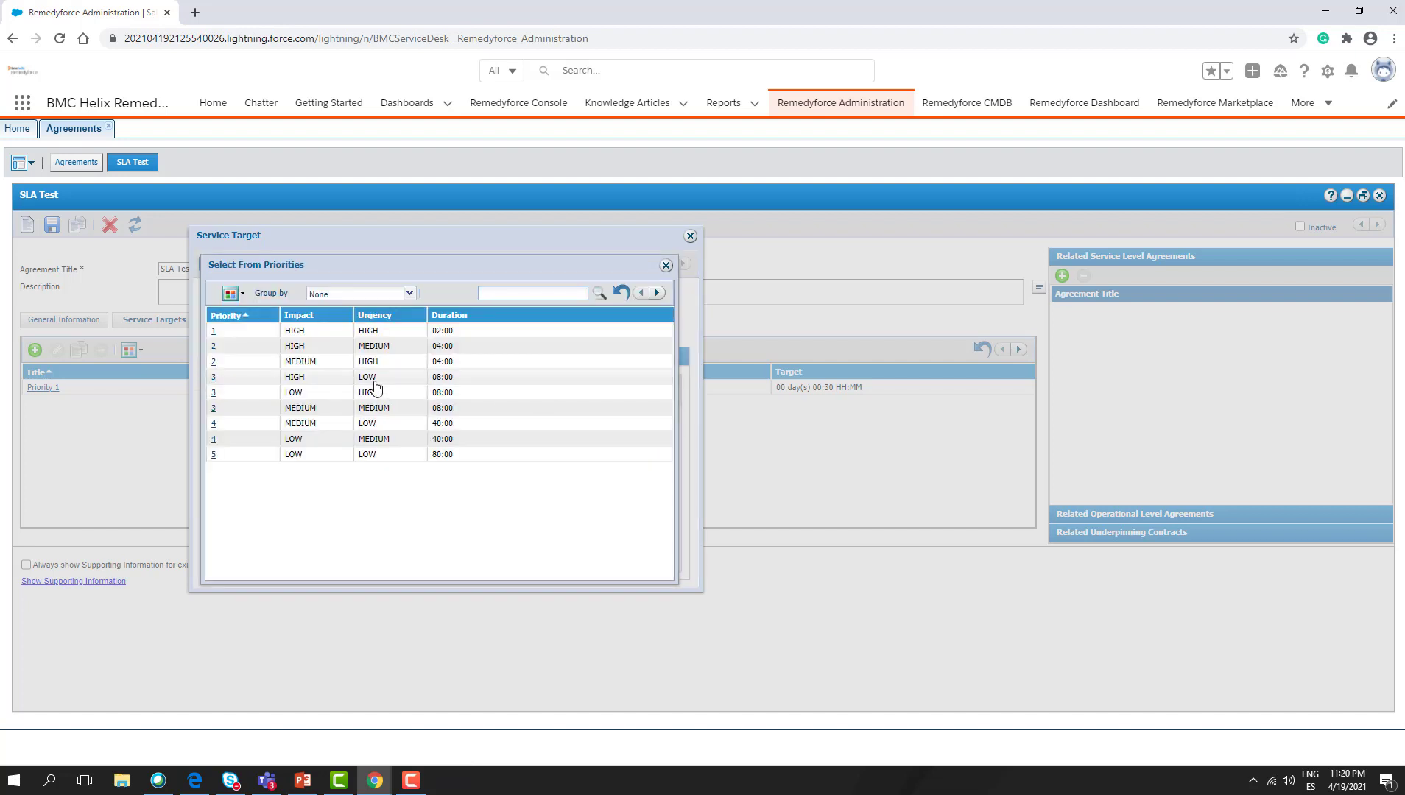
click(217, 334)
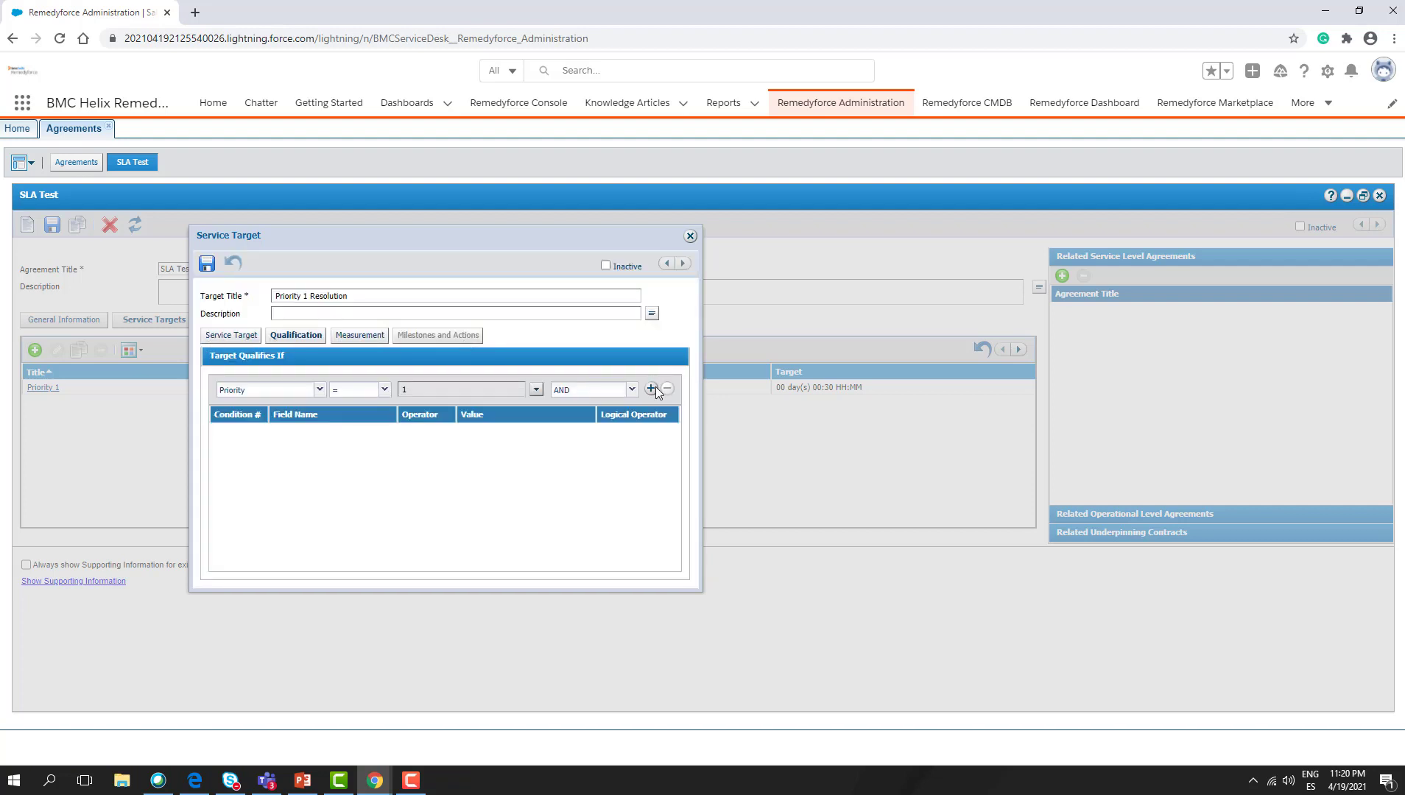
click(631, 389)
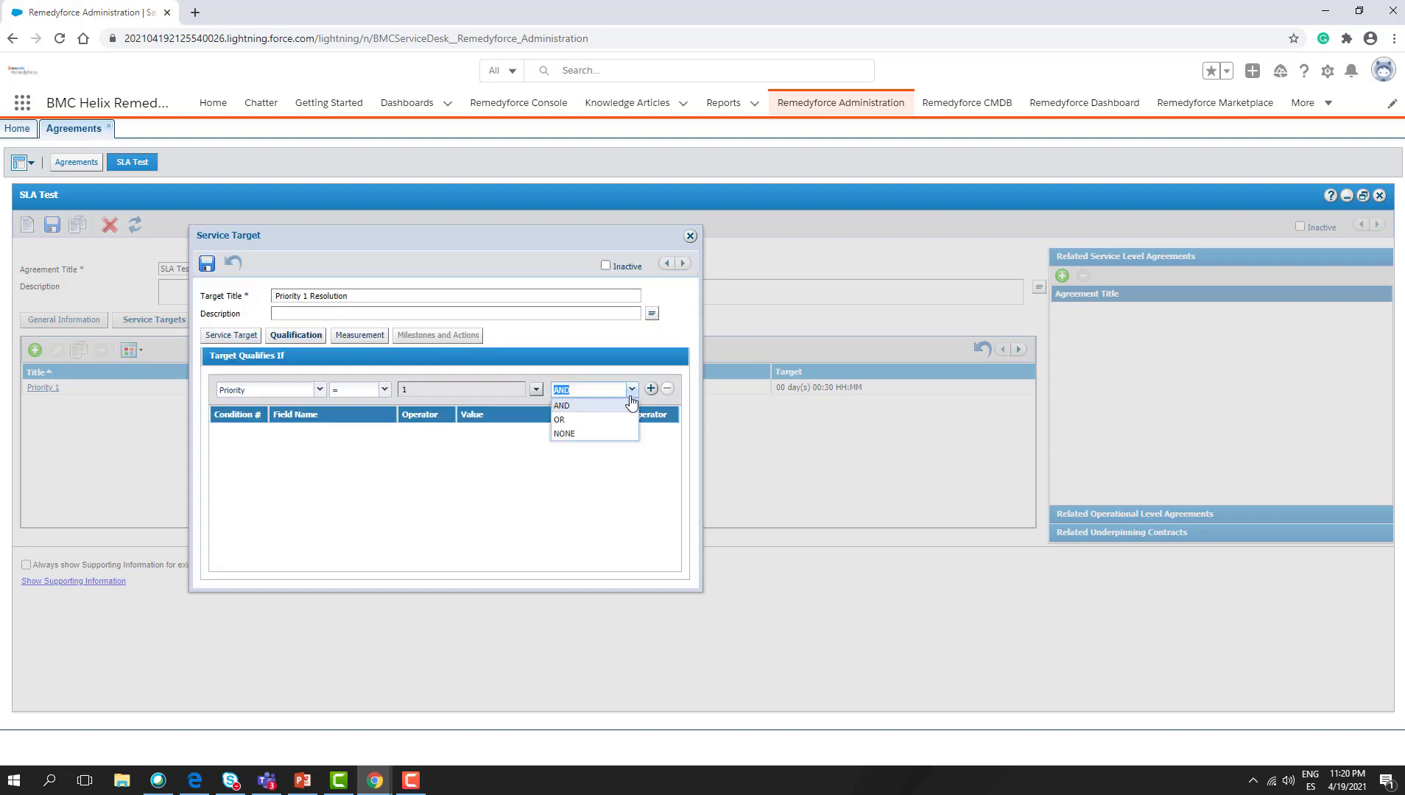
click(603, 436)
click(649, 390)
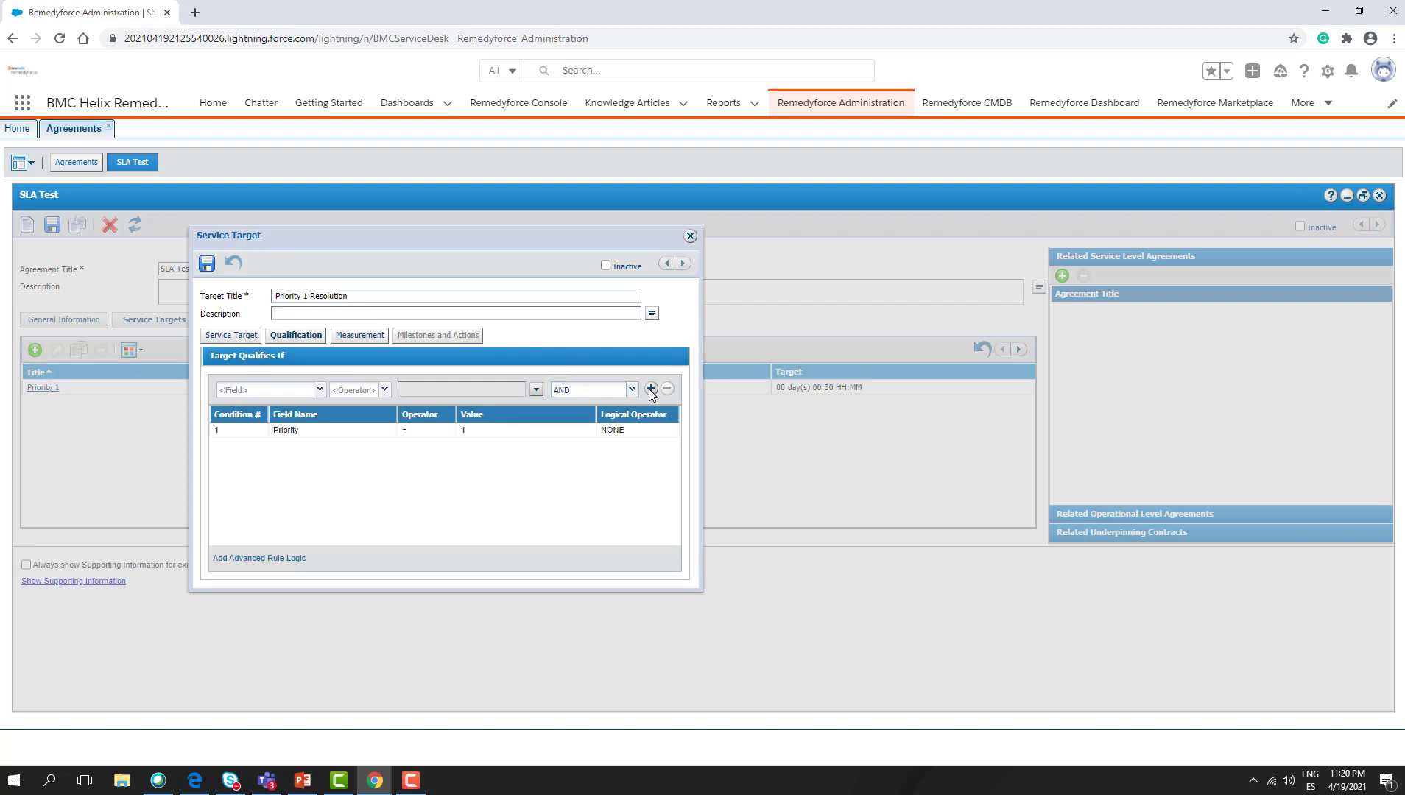
- Add a measurement condition that pauses the clock when Status = WAITING FOR CUSTOMER, with OR as the logical operator
click(348, 338)
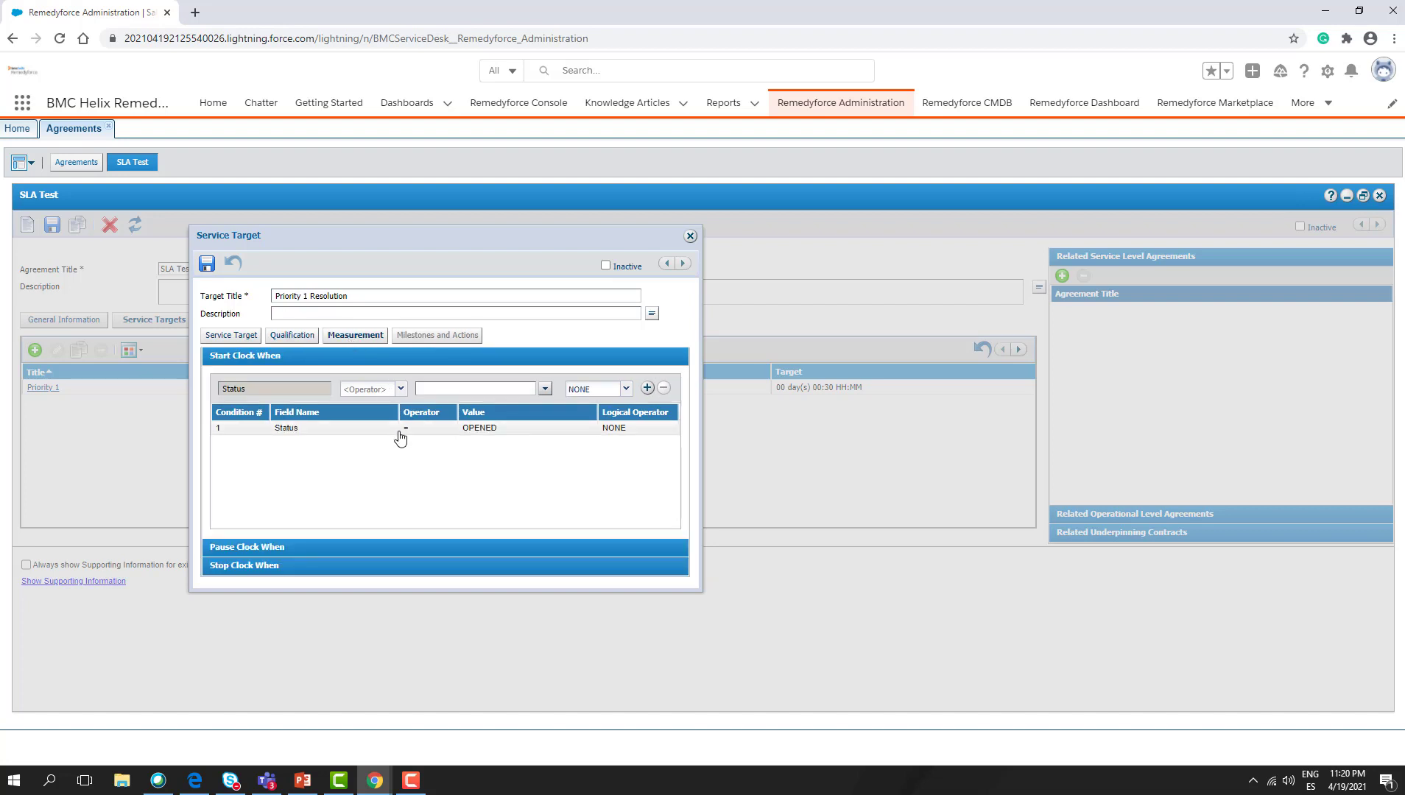
click(416, 549)
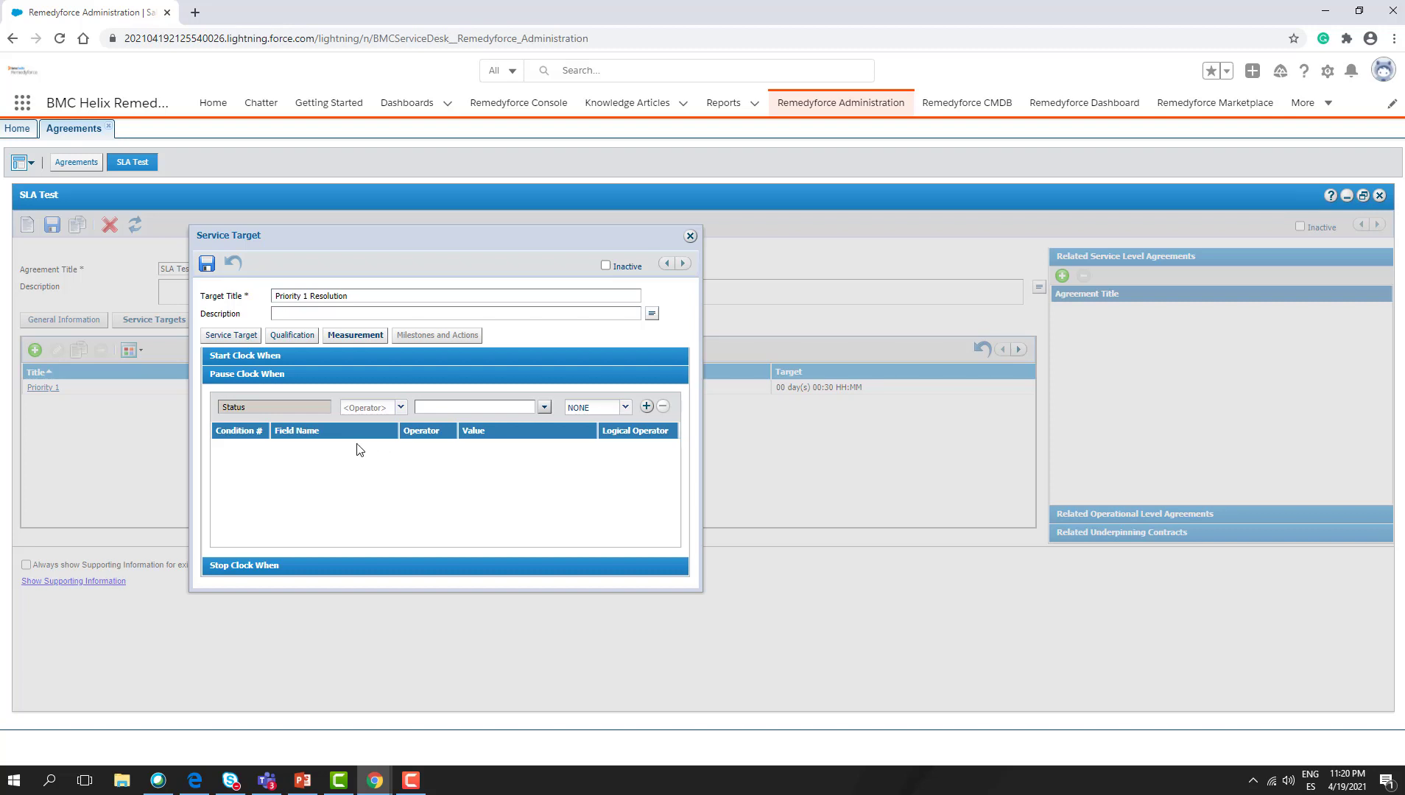
click(401, 407)
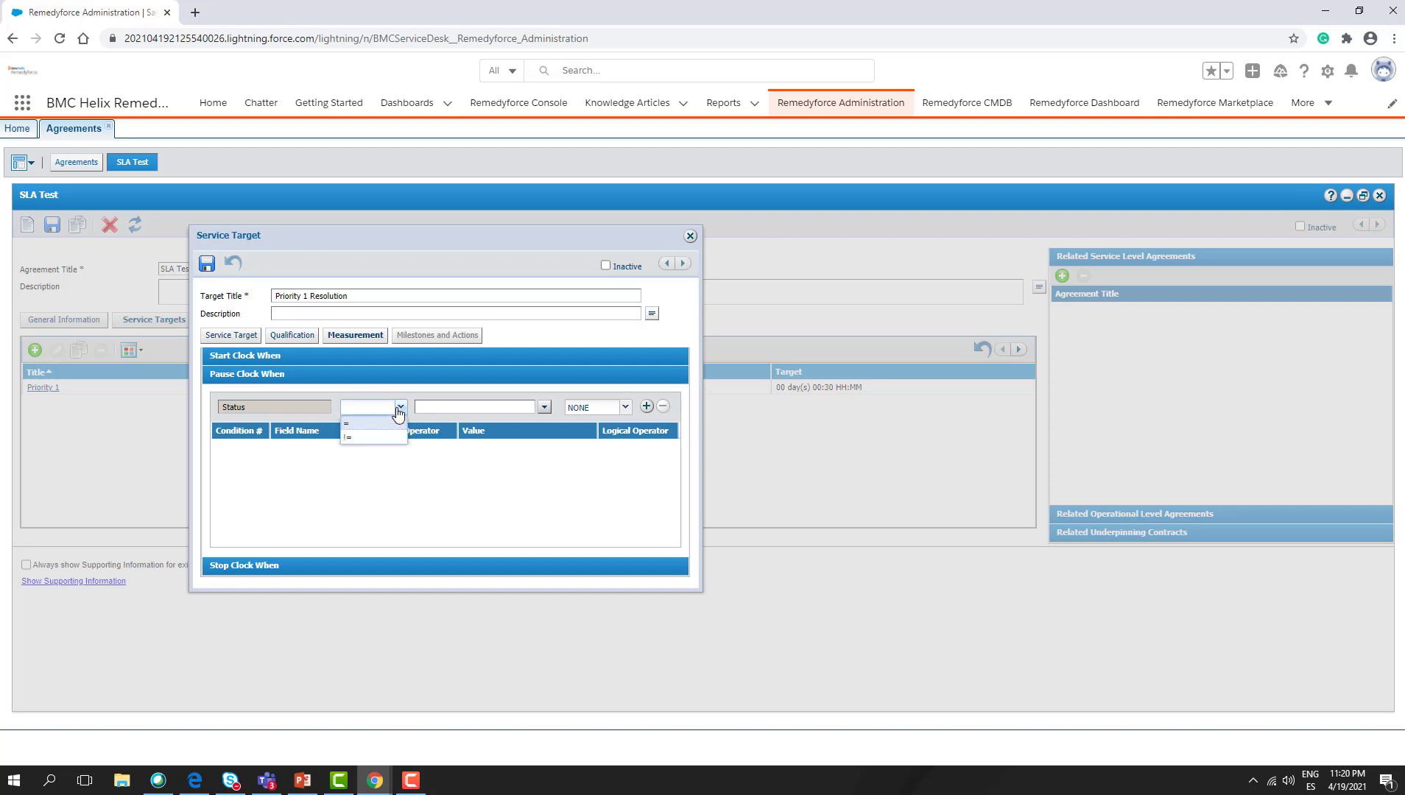
click(364, 425)
click(544, 407)
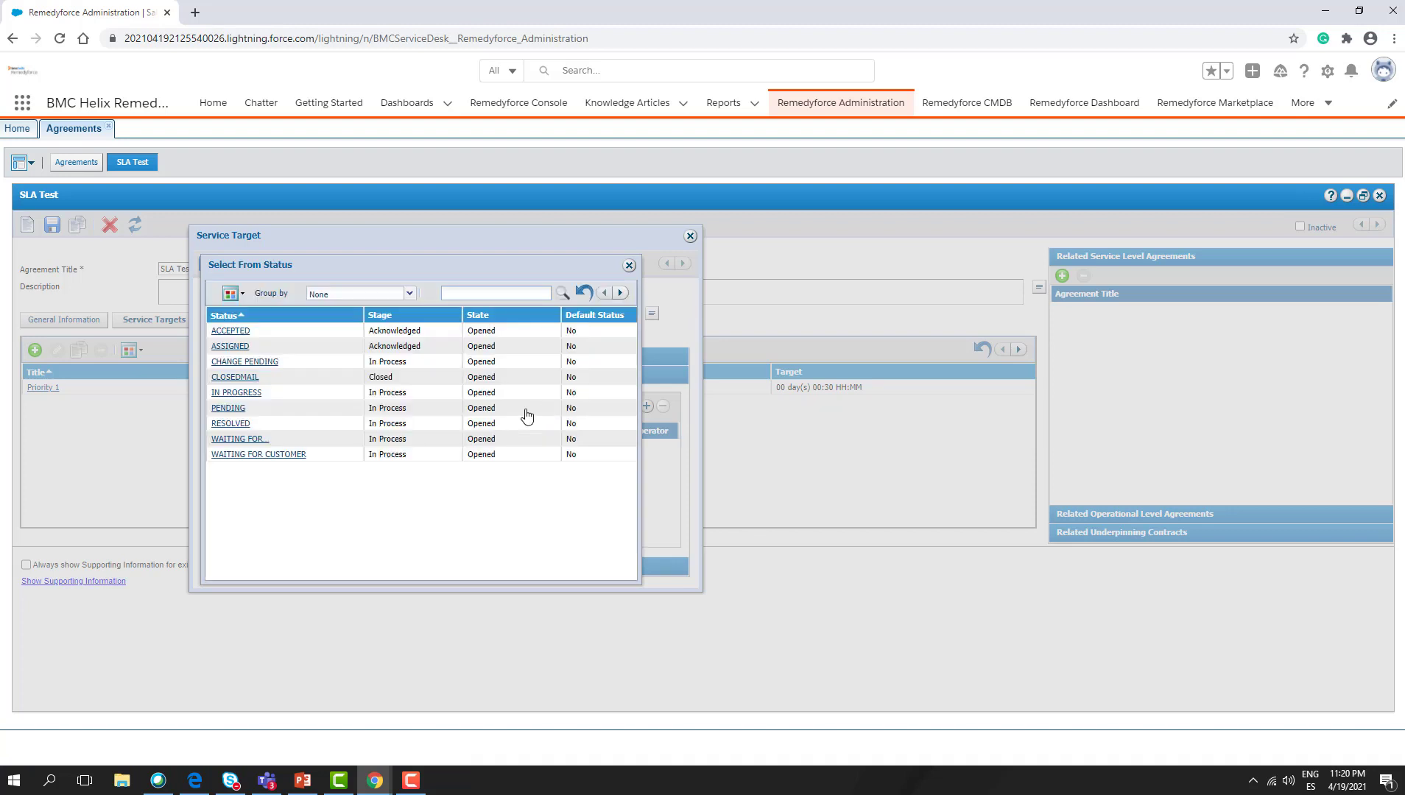
click(291, 456)
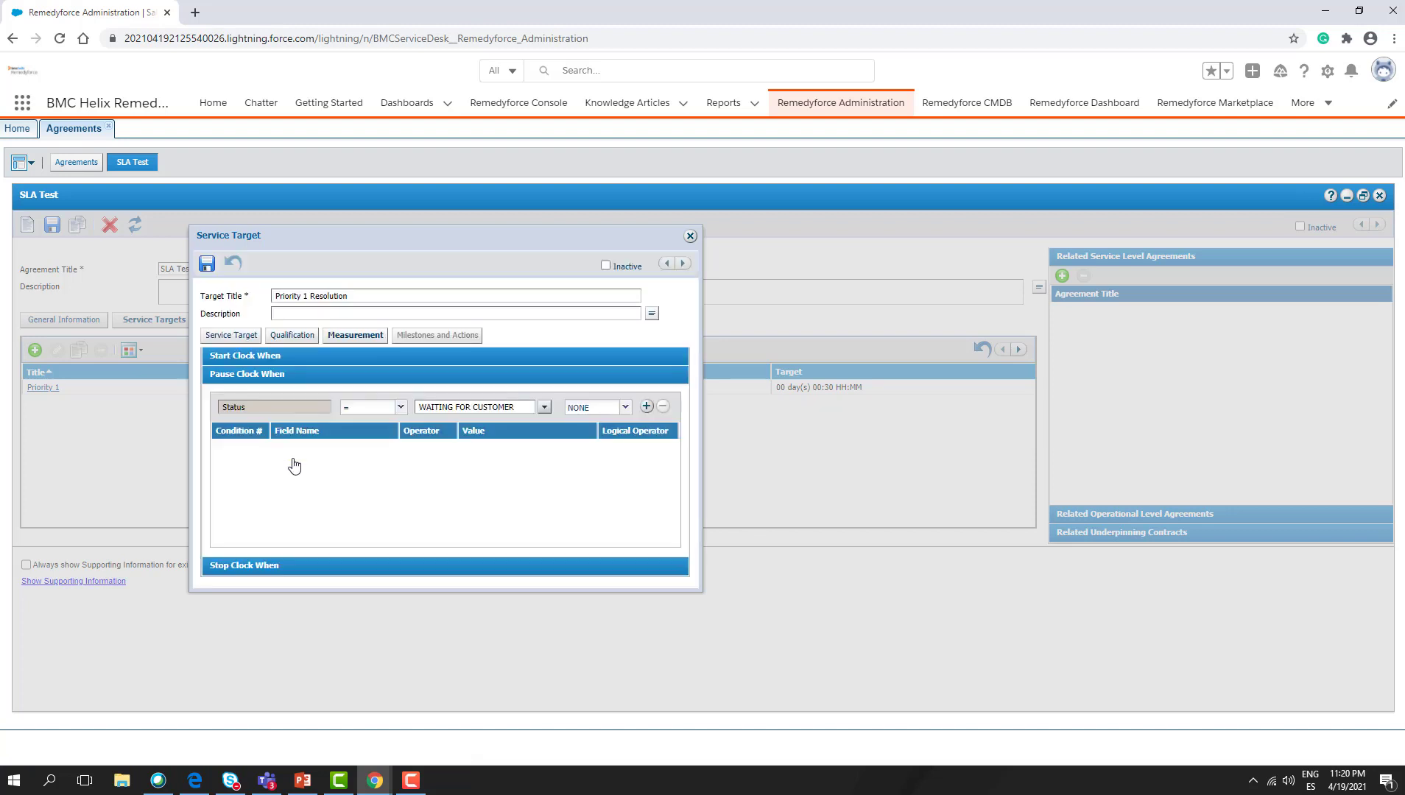
click(624, 407)
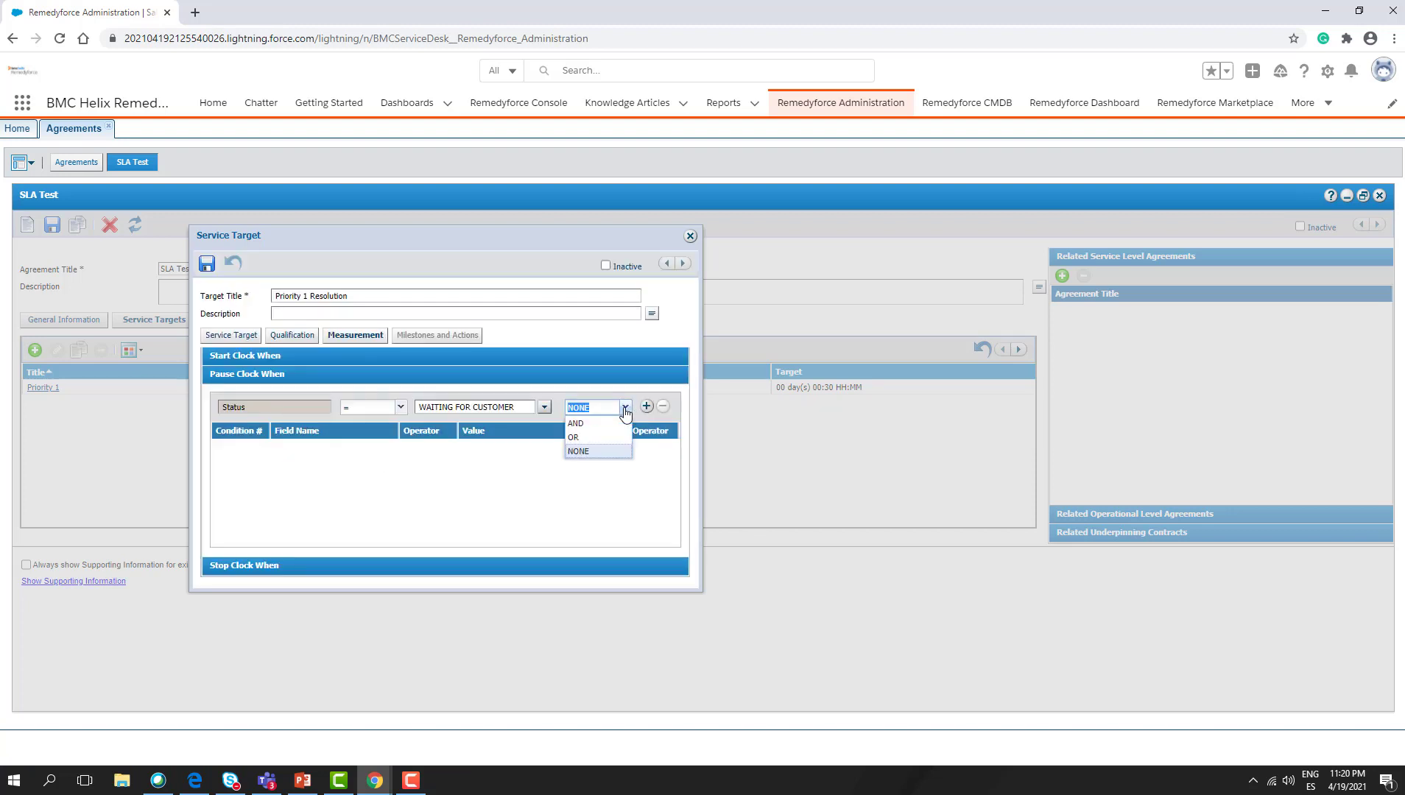
click(591, 437)
click(646, 407)
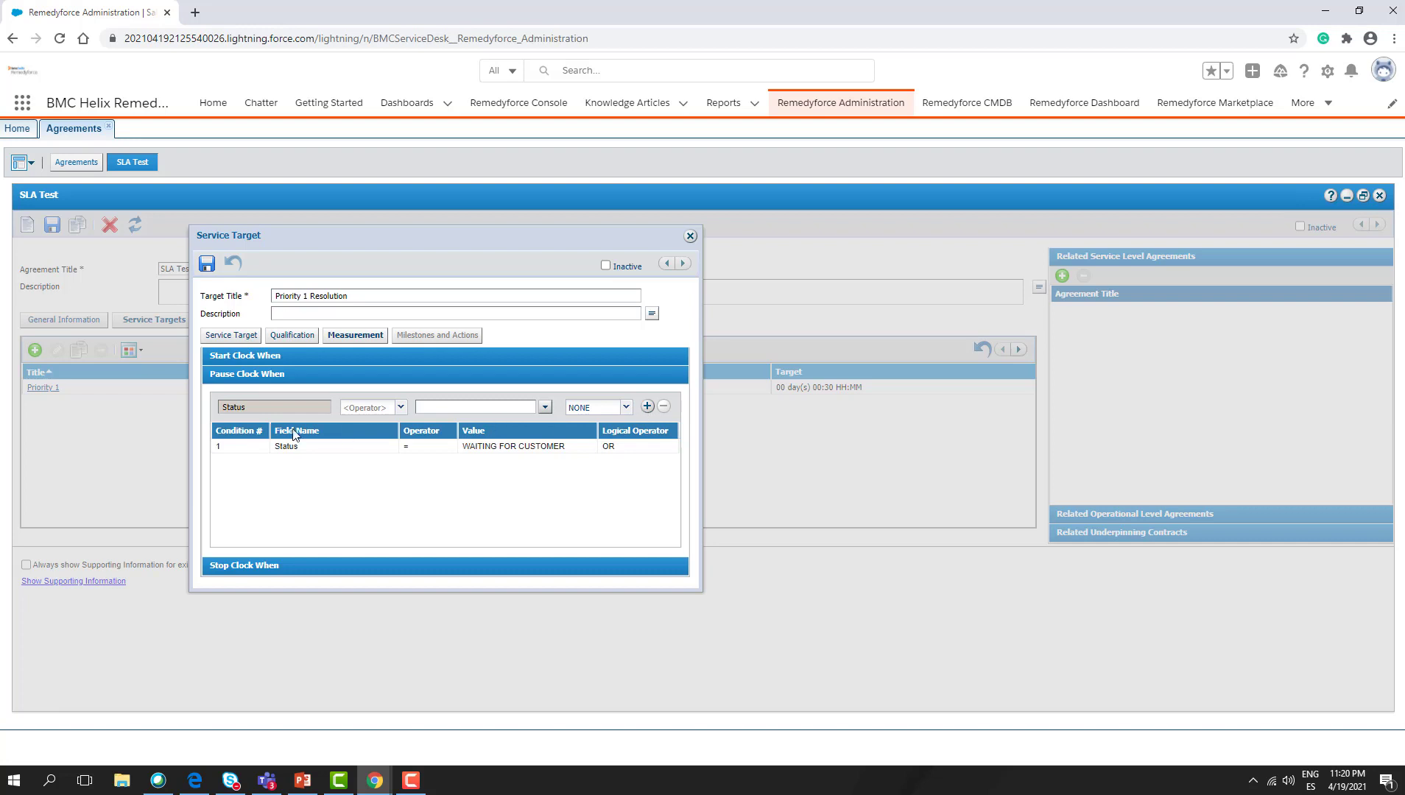
- Add a second pause-clock condition for Status = WAITING FOR..., with NONE as the logical operator
click(399, 407)
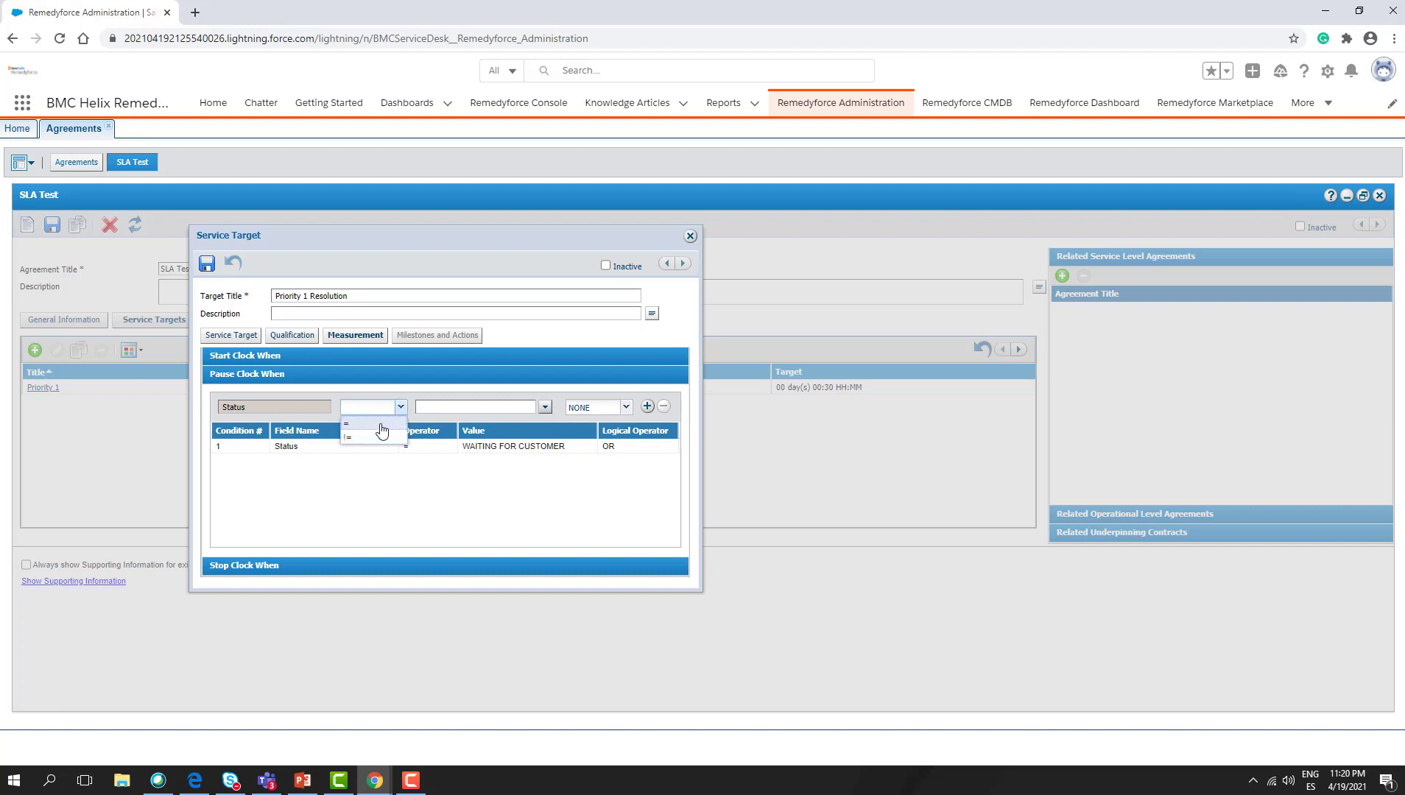
click(382, 426)
click(546, 408)
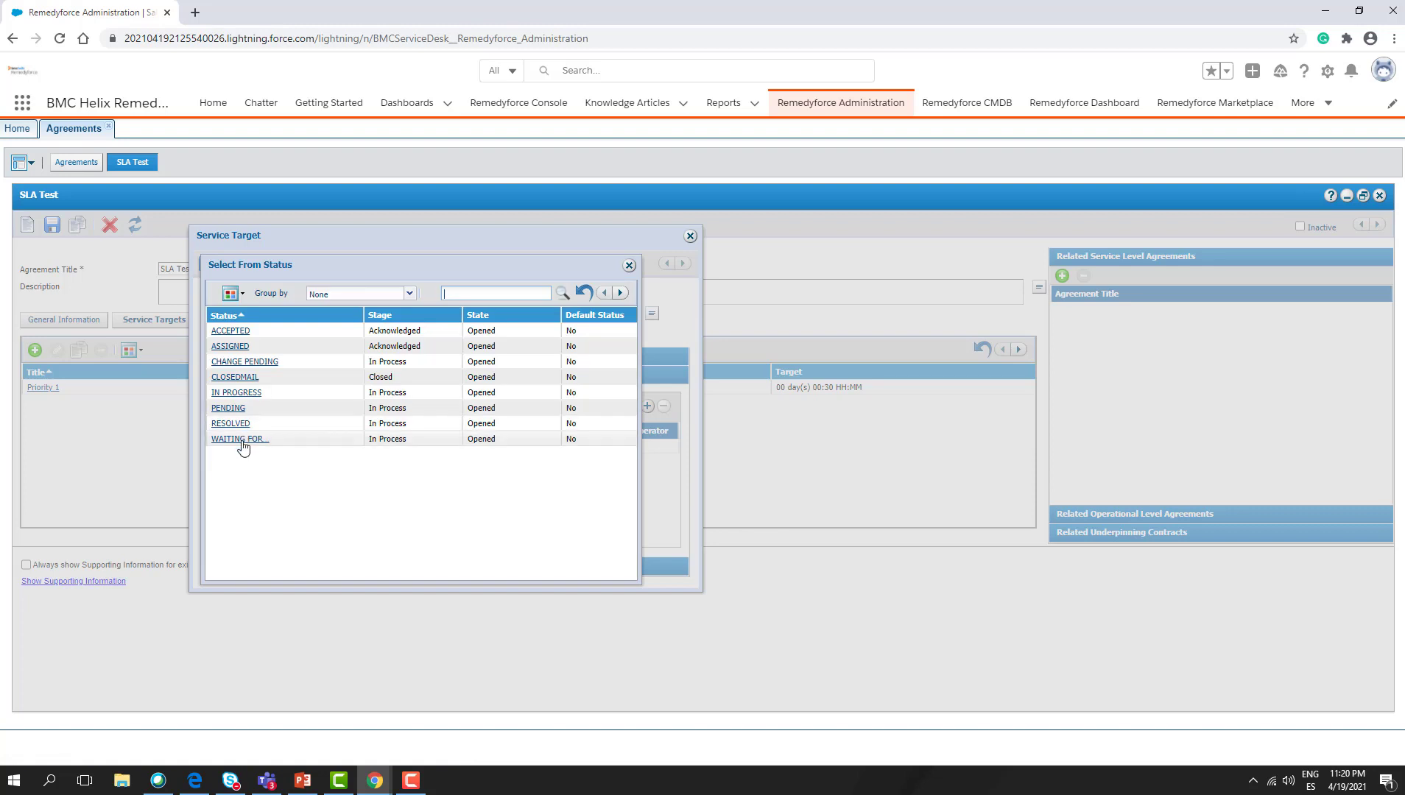
click(254, 441)
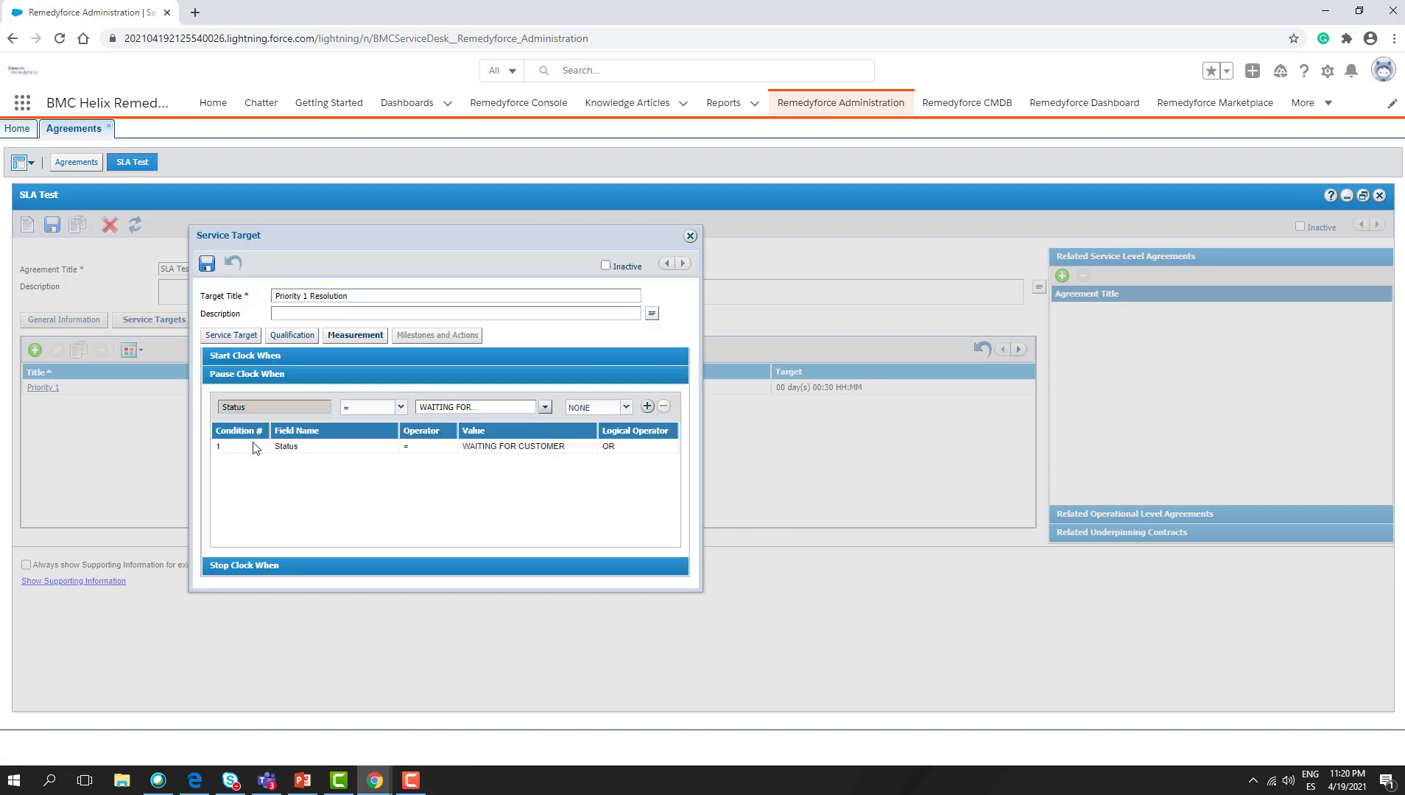
click(648, 408)
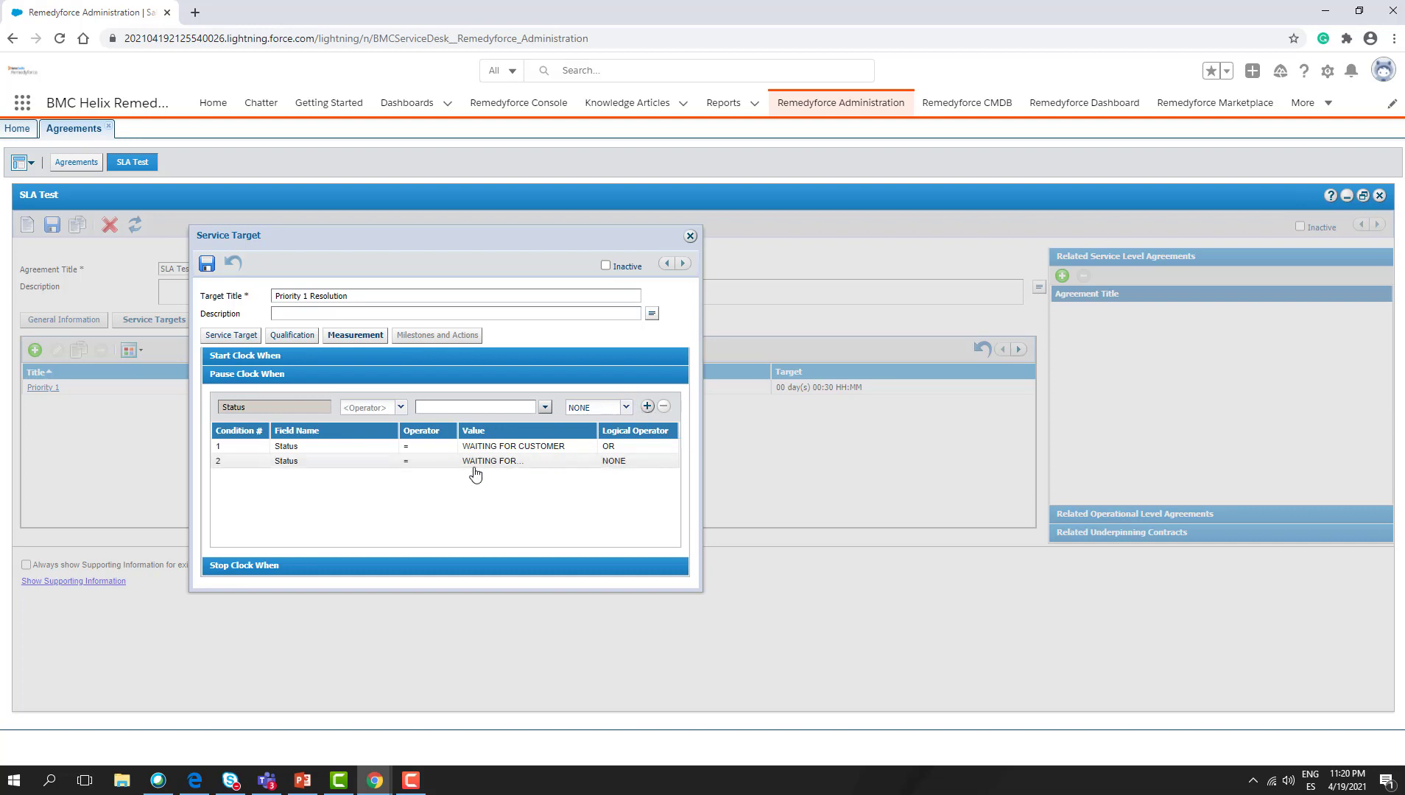
- Review the stop, pause and start clock conditions of the Priority 1 Resolution target
click(404, 568)
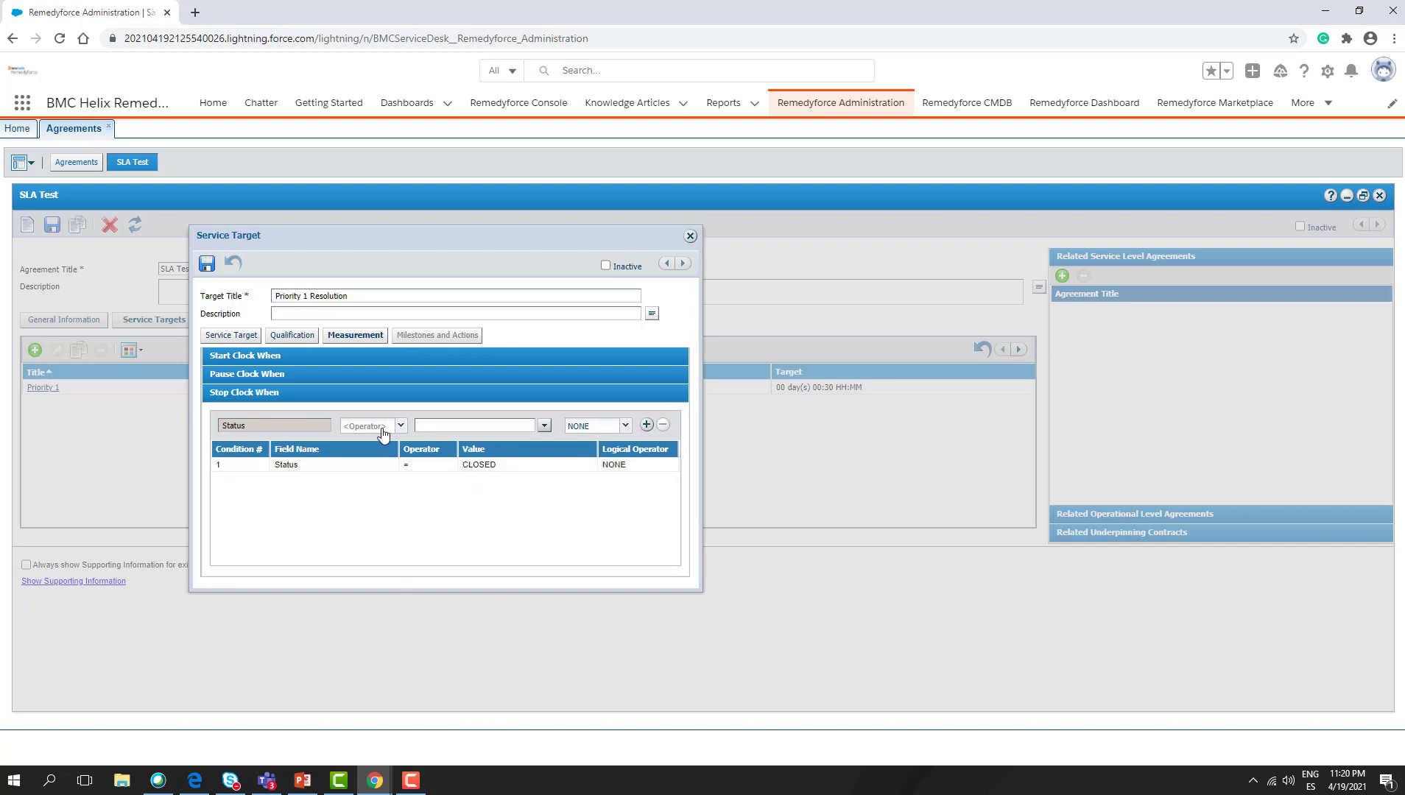
click(400, 425)
click(384, 442)
click(435, 372)
click(425, 359)
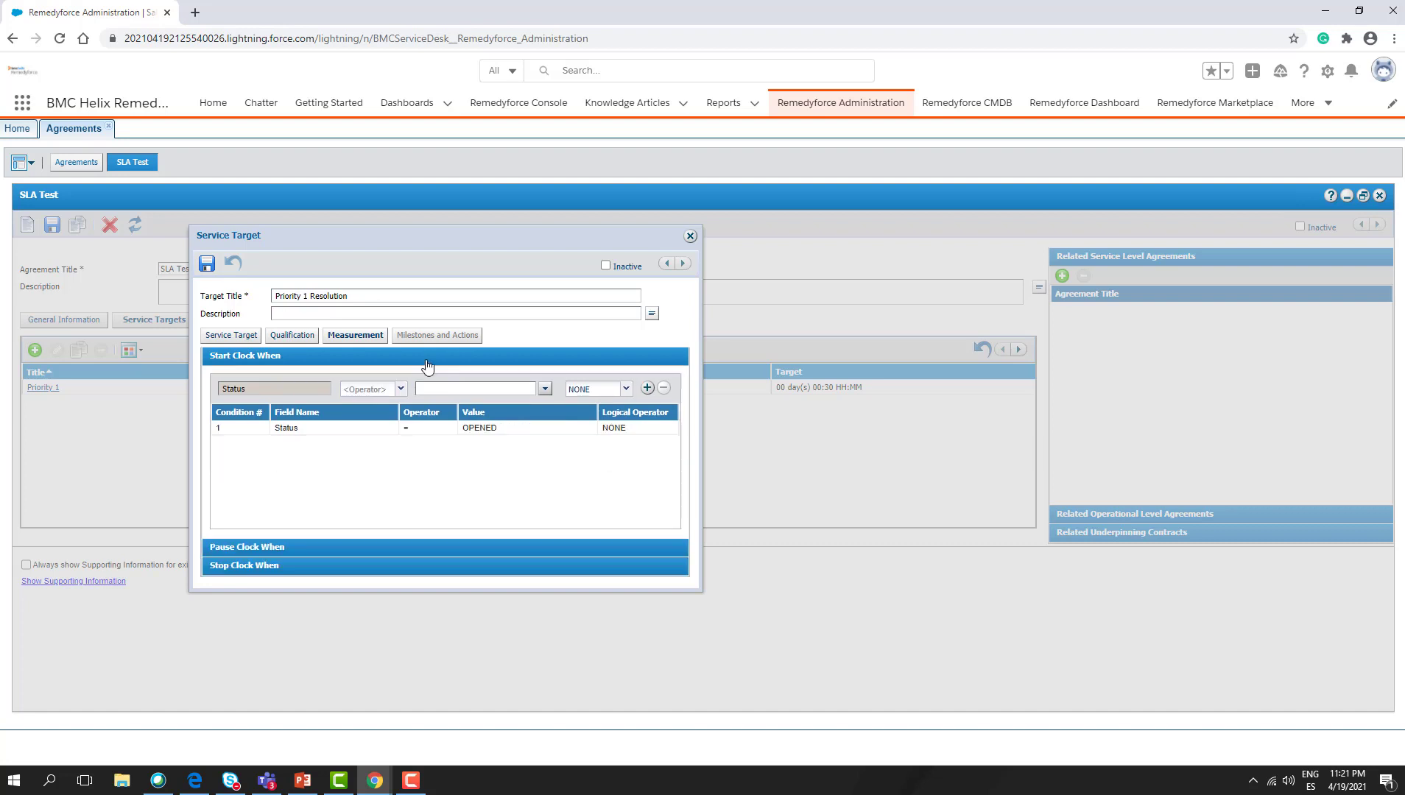
- Save and close the Priority 1 Resolution service target, and save the SLA Test agreement
click(207, 265)
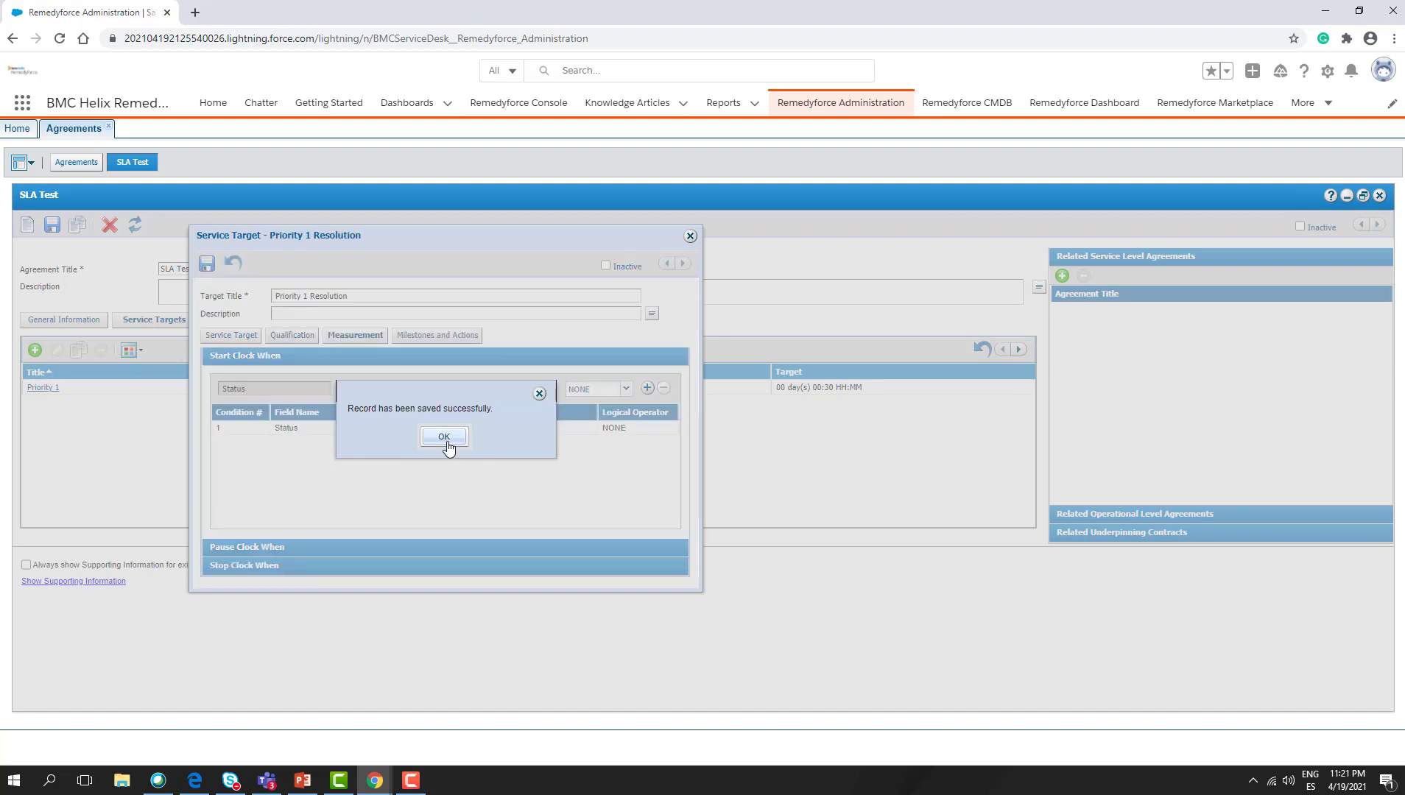
click(444, 436)
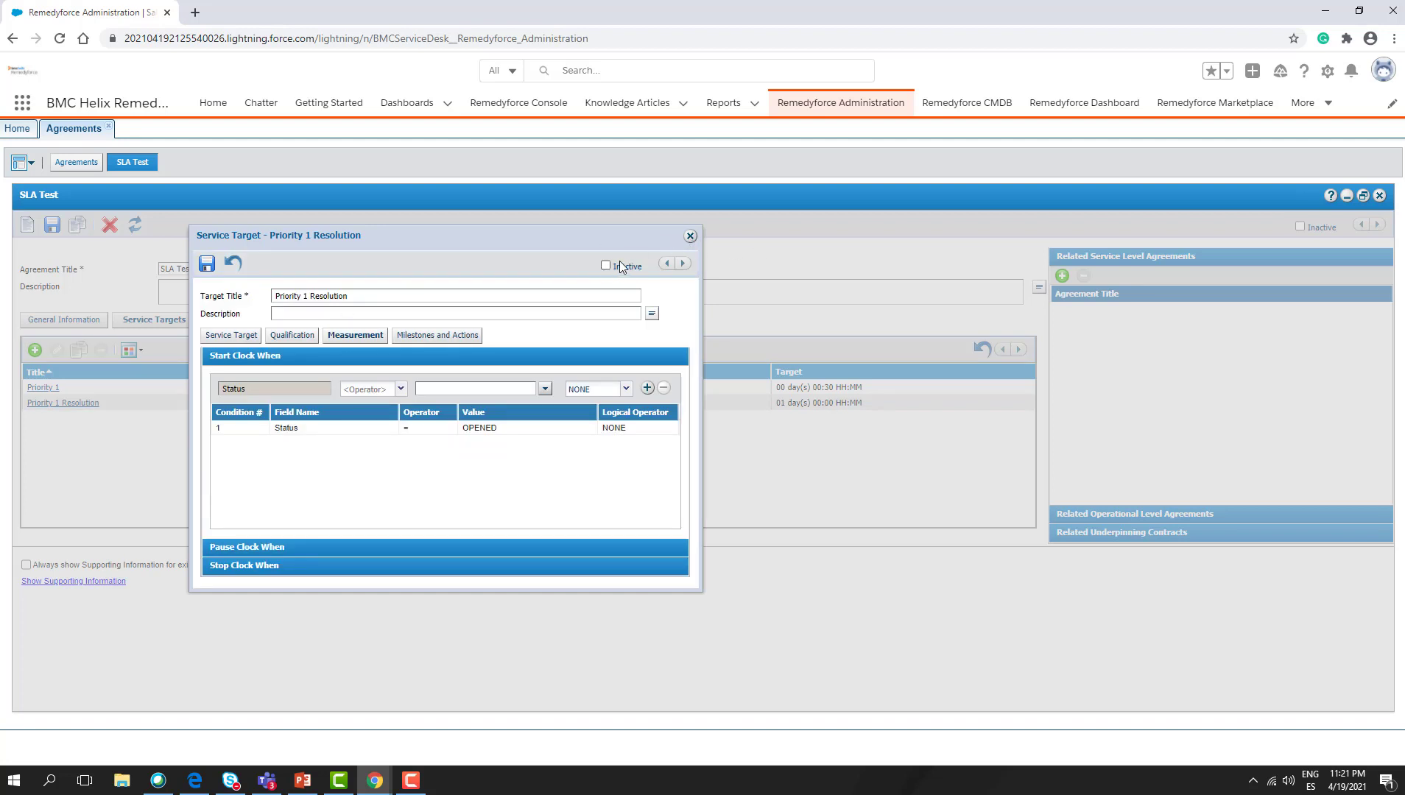
click(690, 236)
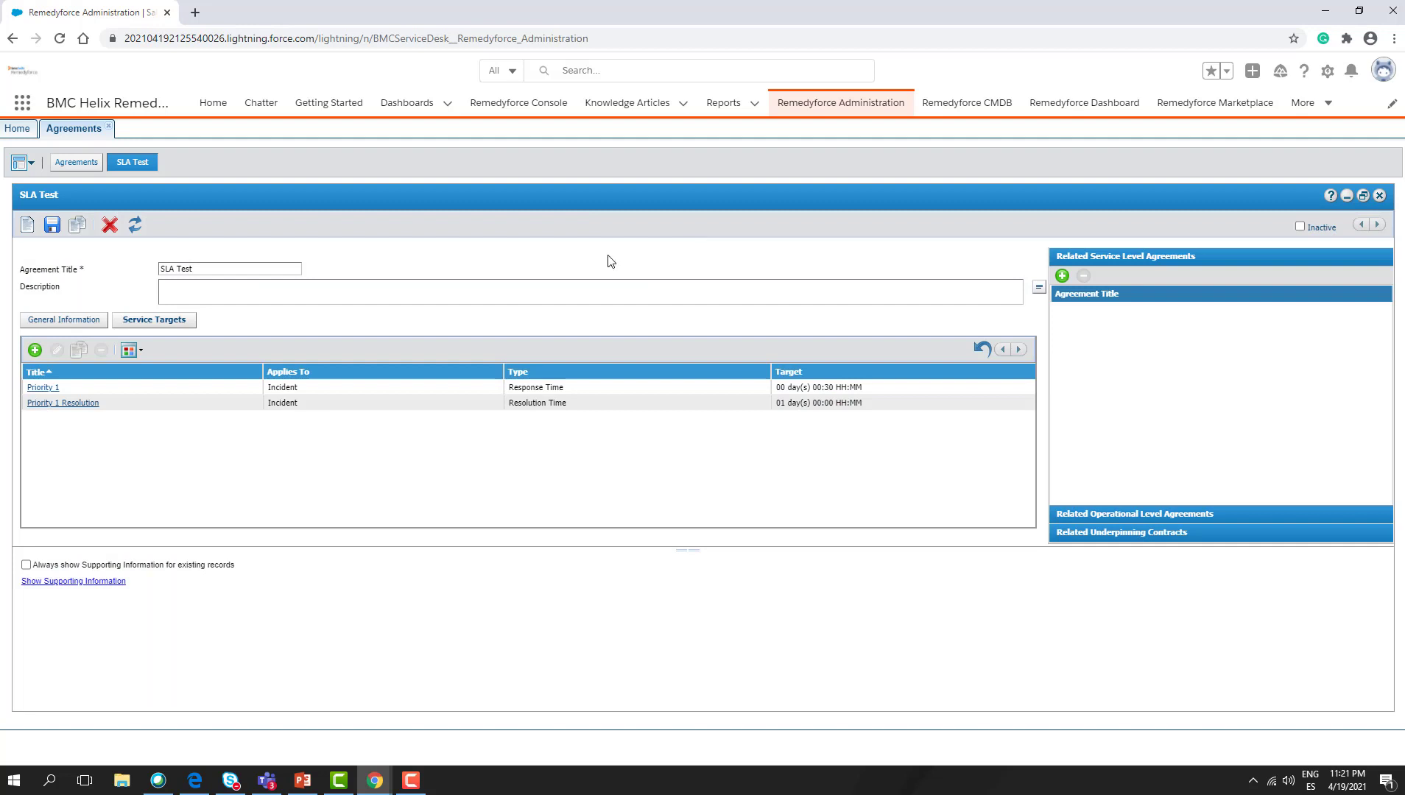
click(52, 228)
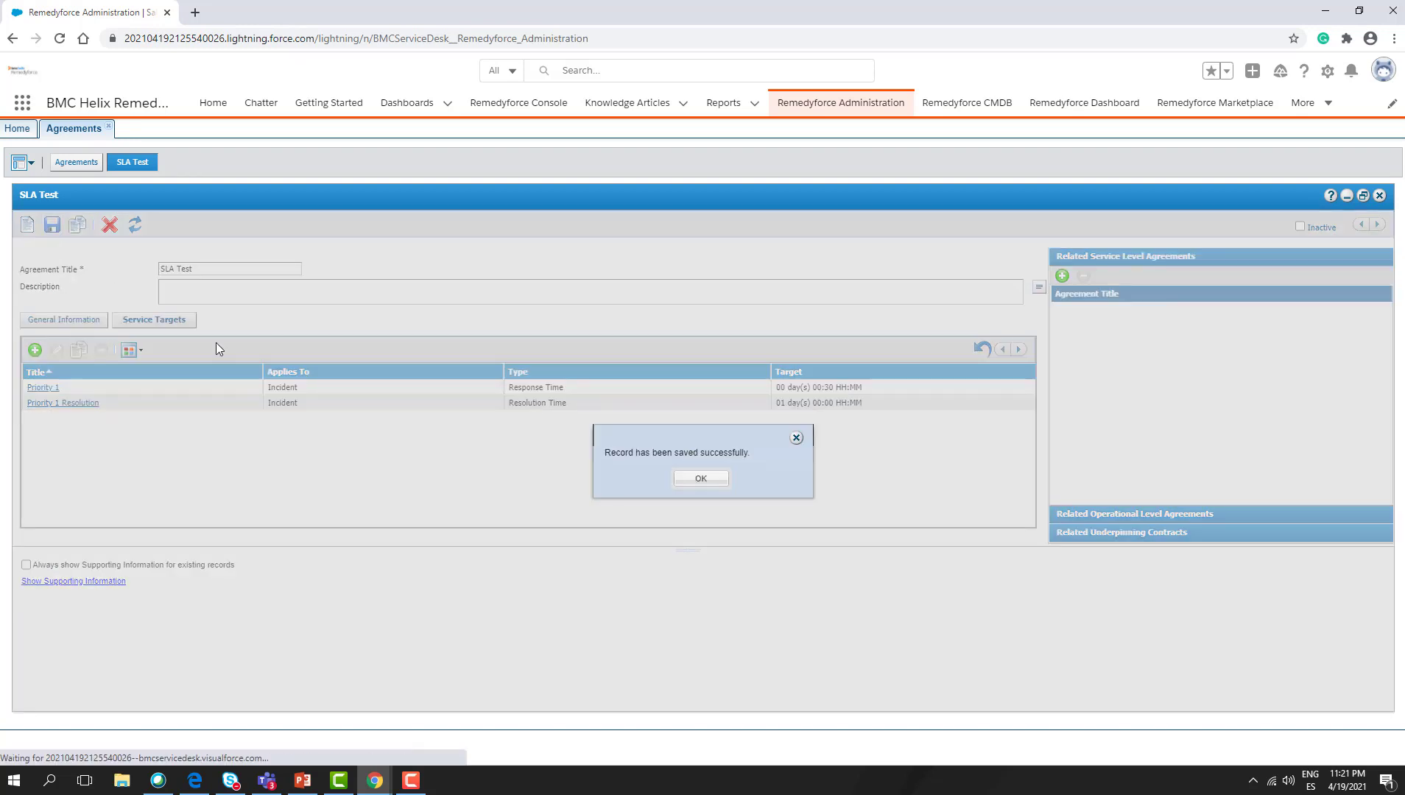
click(708, 481)
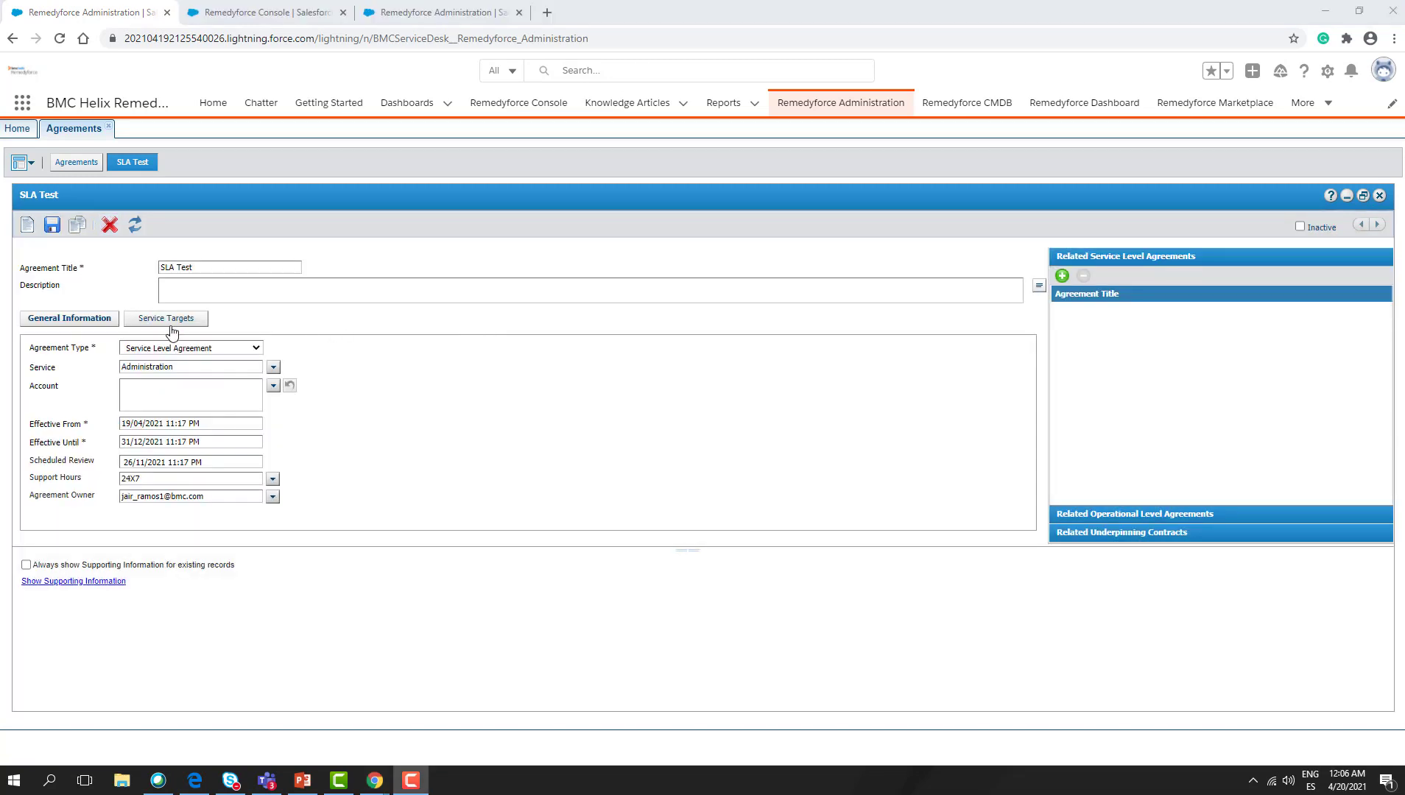
- Start the service target milestone processor in the General Application Settings and save the settings
click(76, 163)
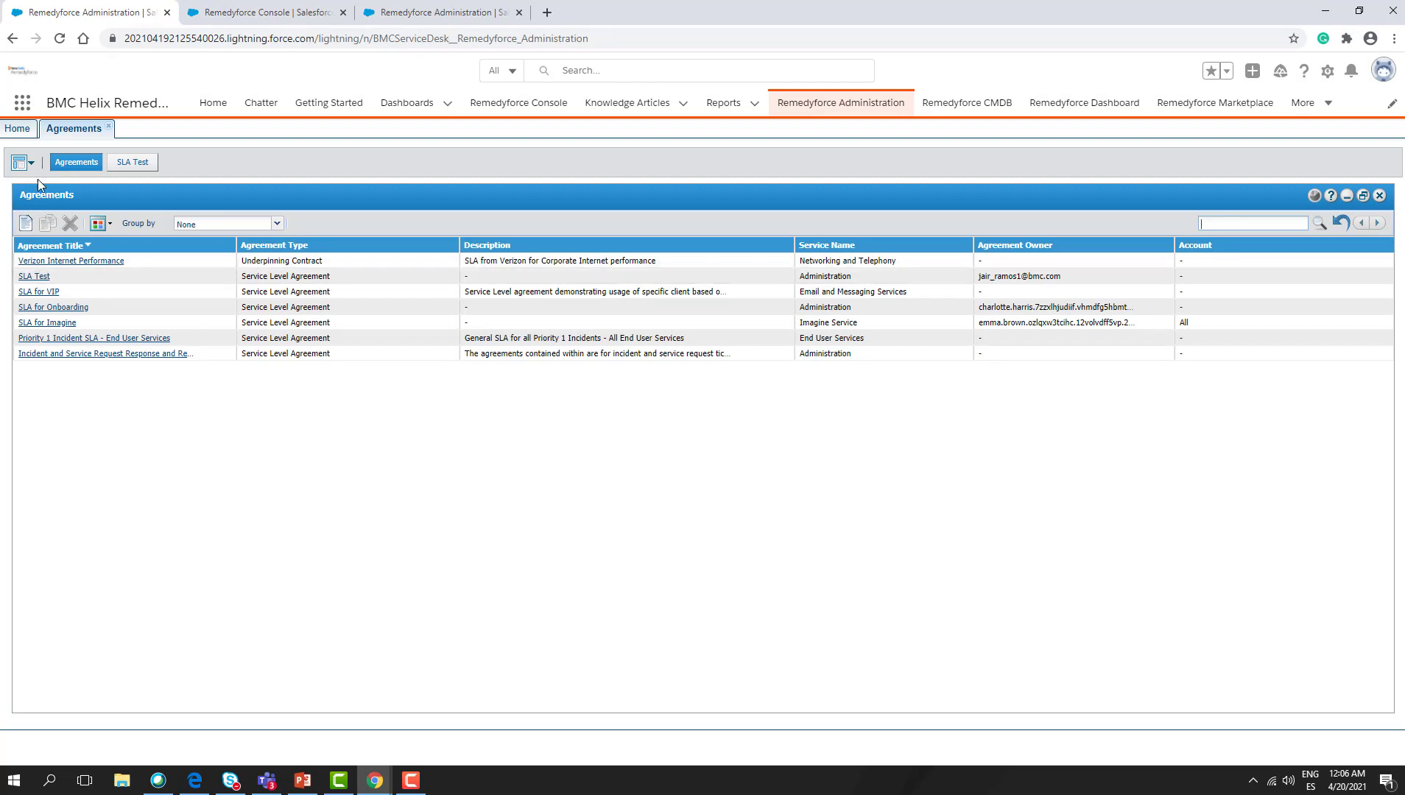
click(16, 129)
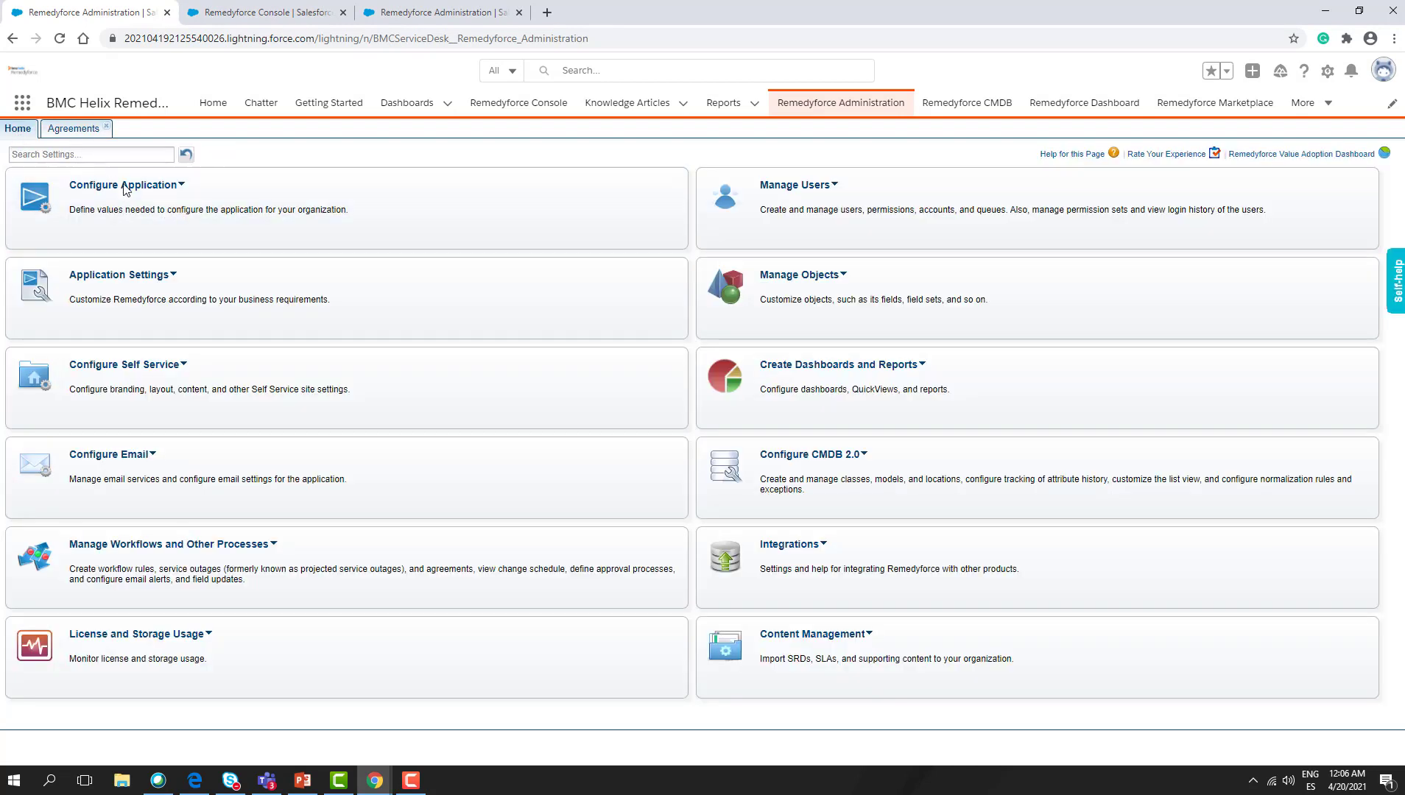
click(169, 275)
click(157, 407)
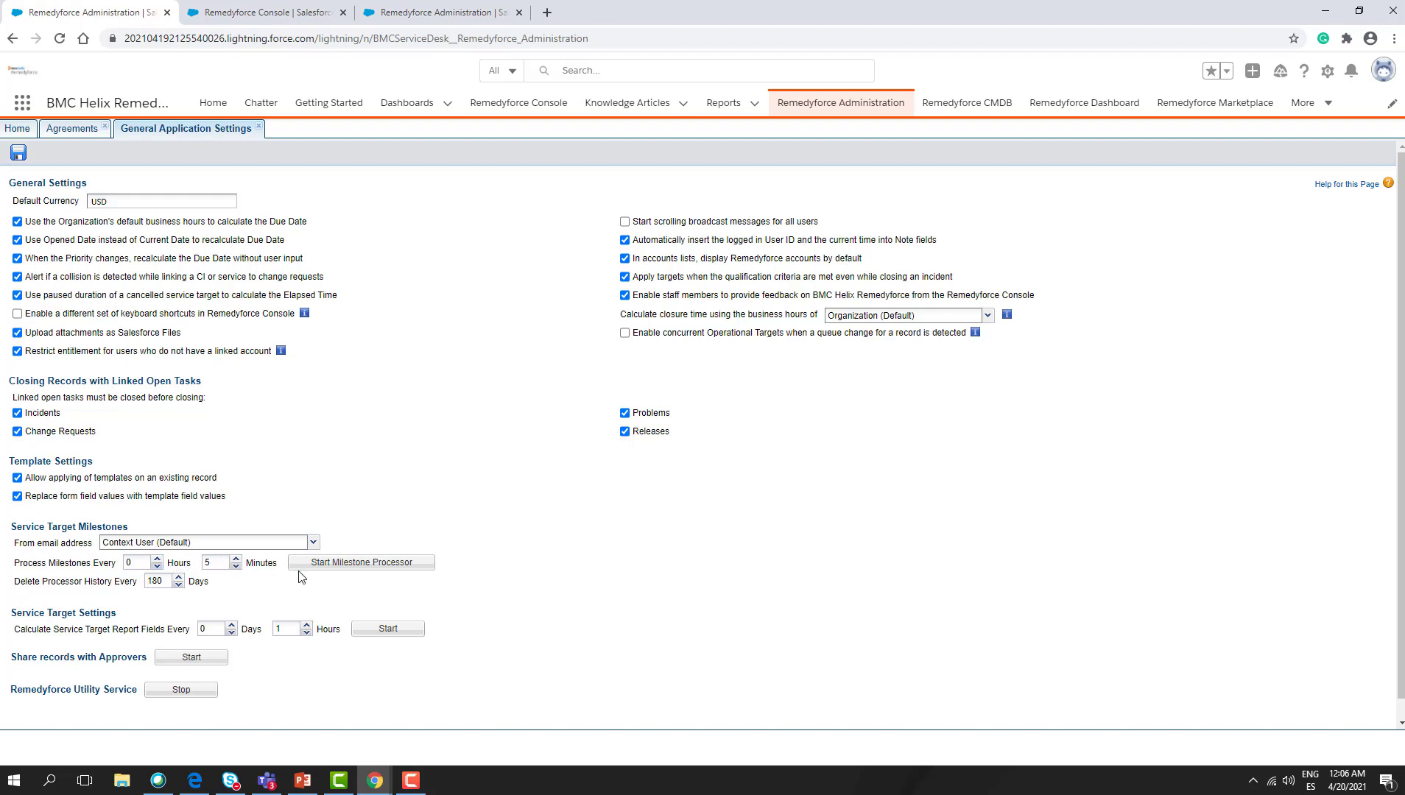
click(328, 565)
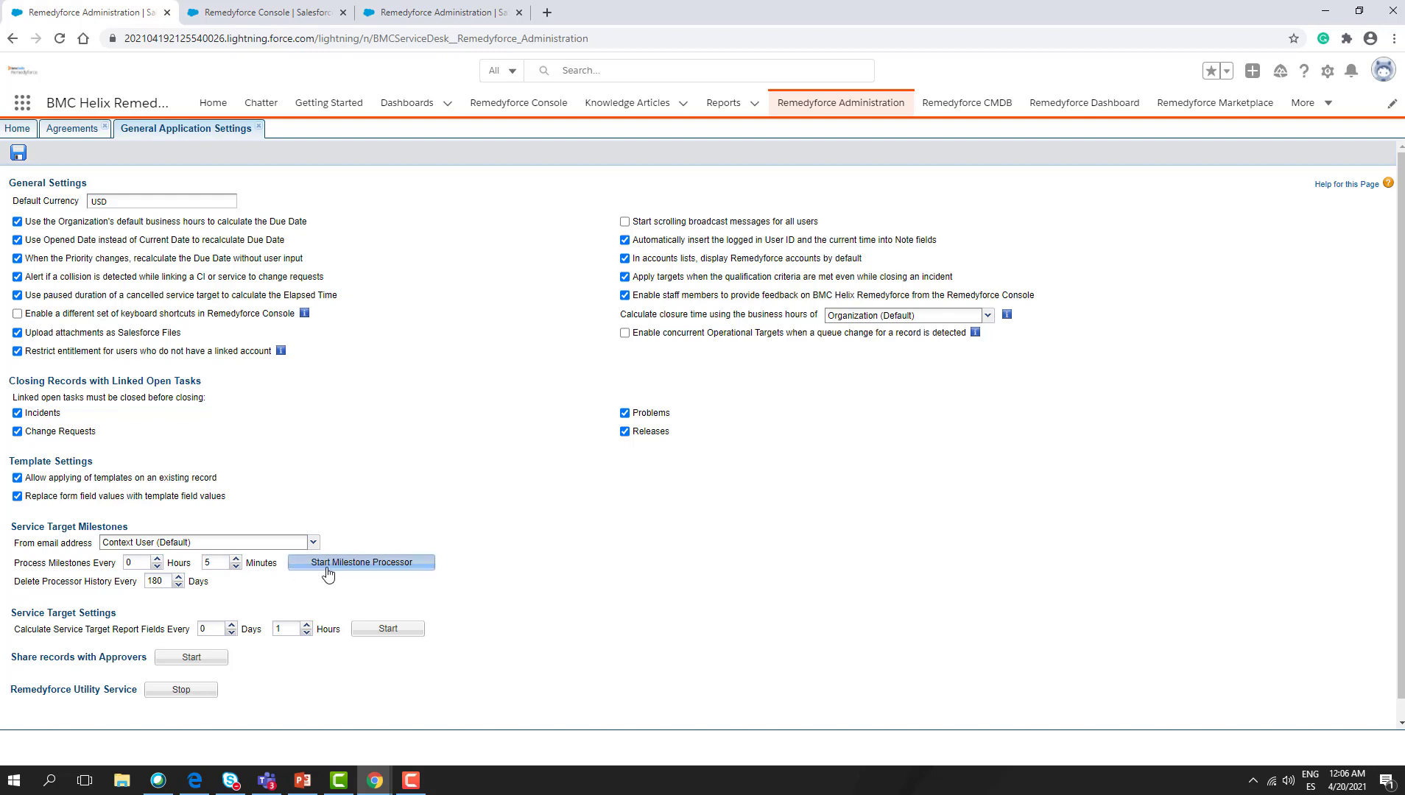
click(18, 152)
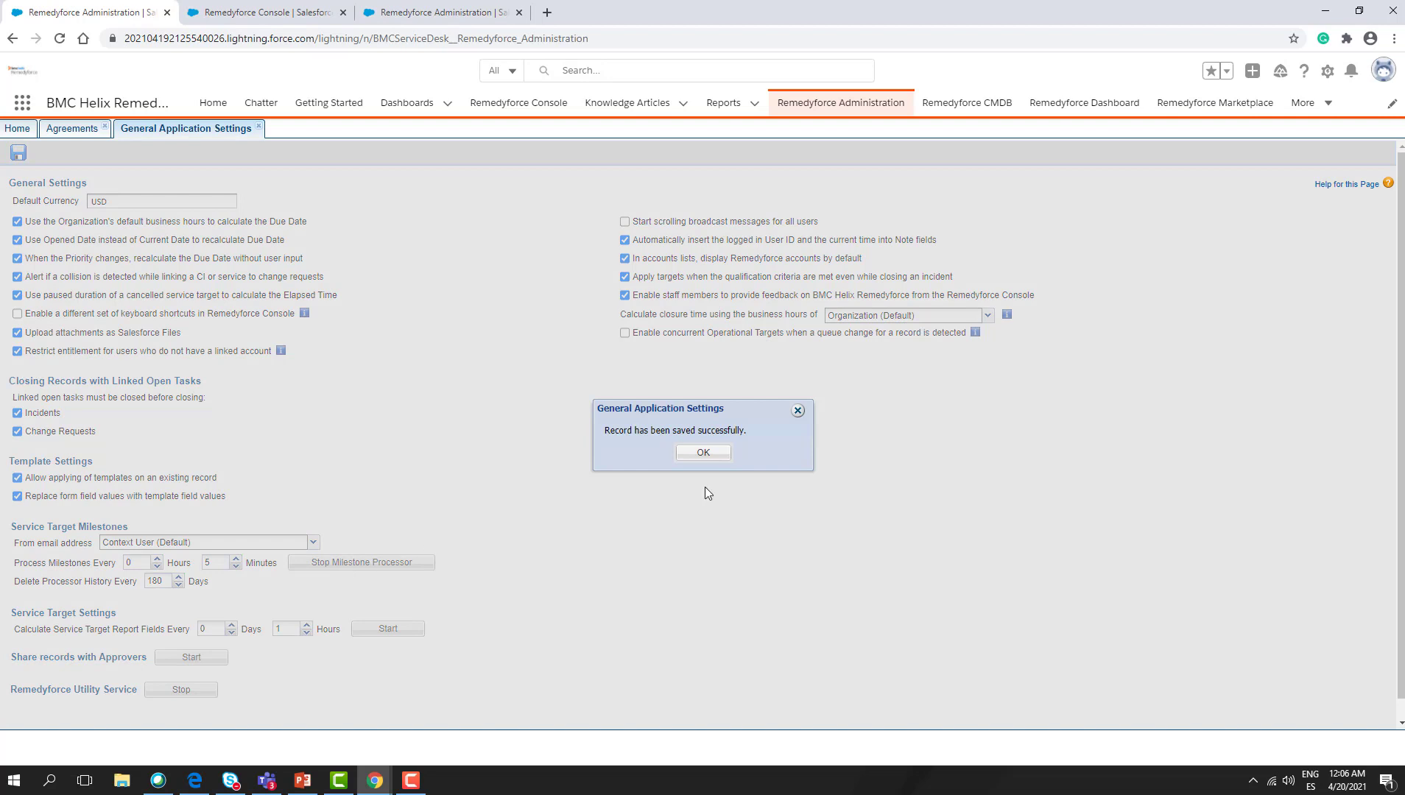
click(698, 456)
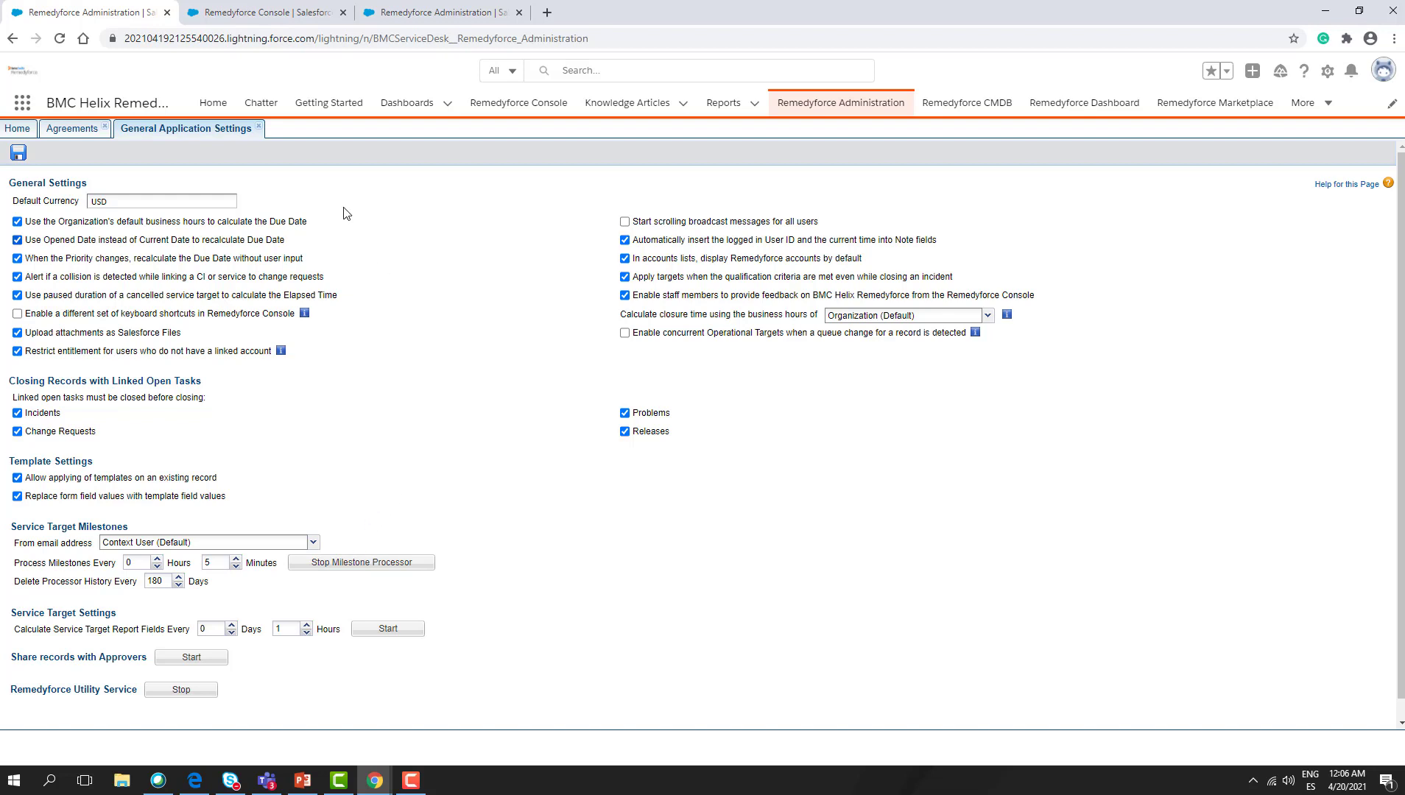
- Start a new incident in the Remedyforce Console and select the requesting person as the client
click(238, 10)
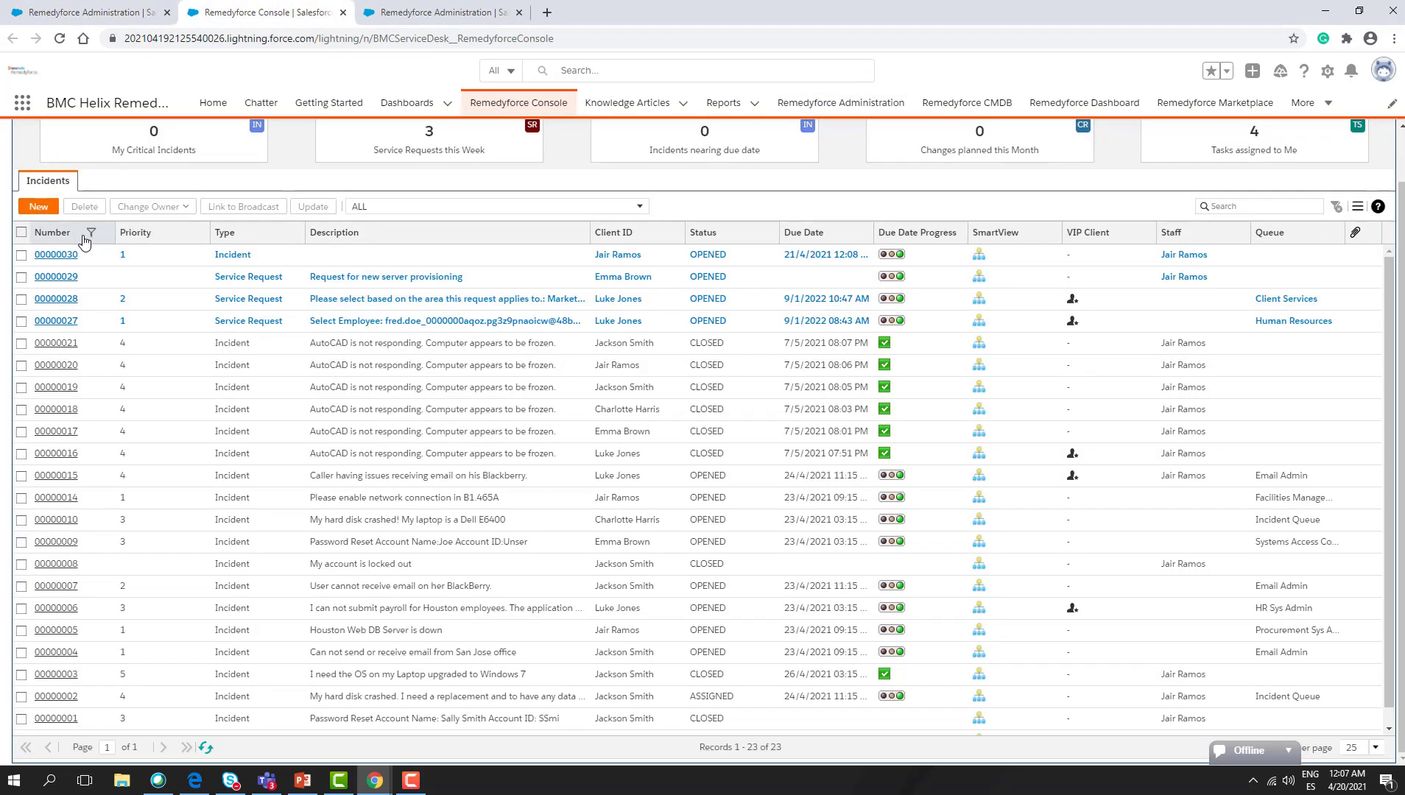
click(38, 209)
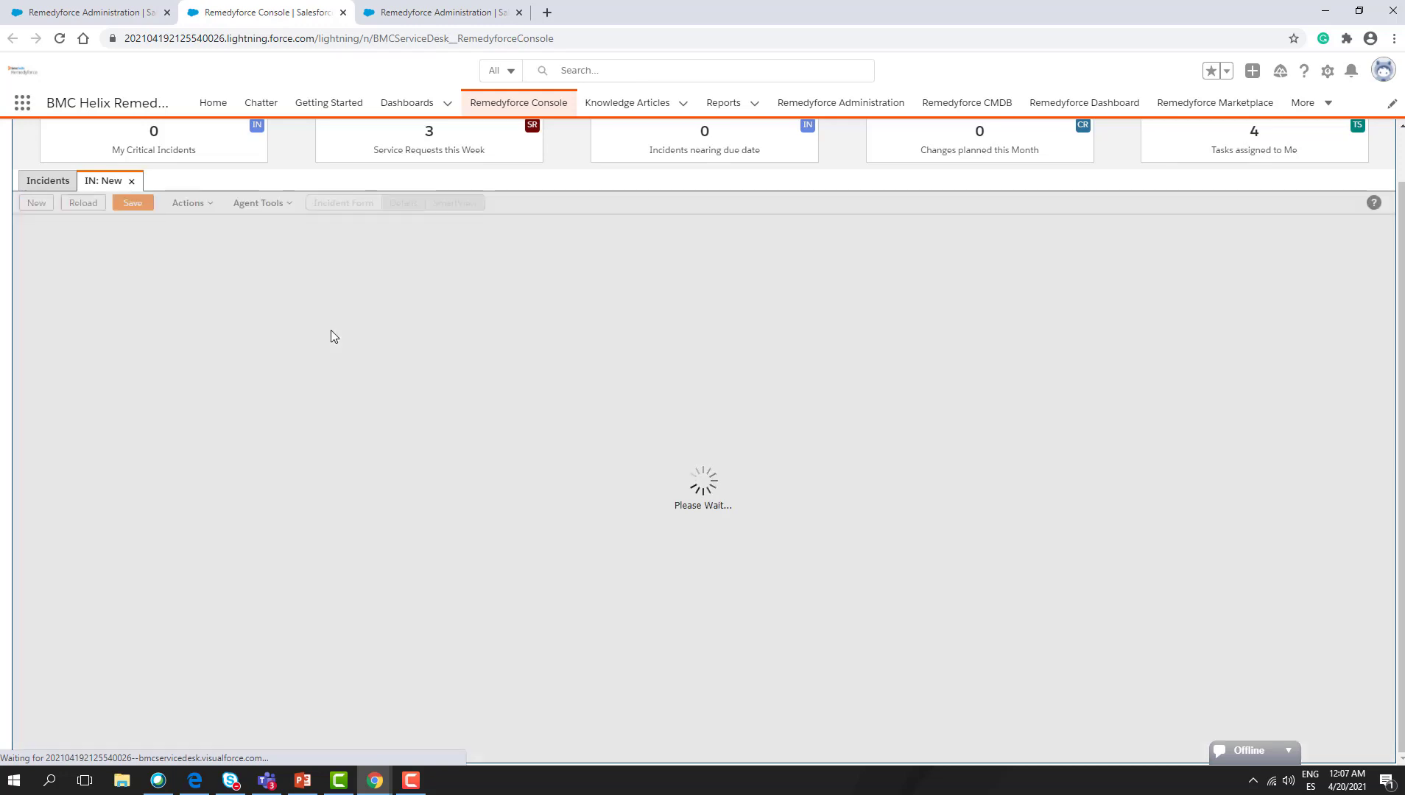
text(j)
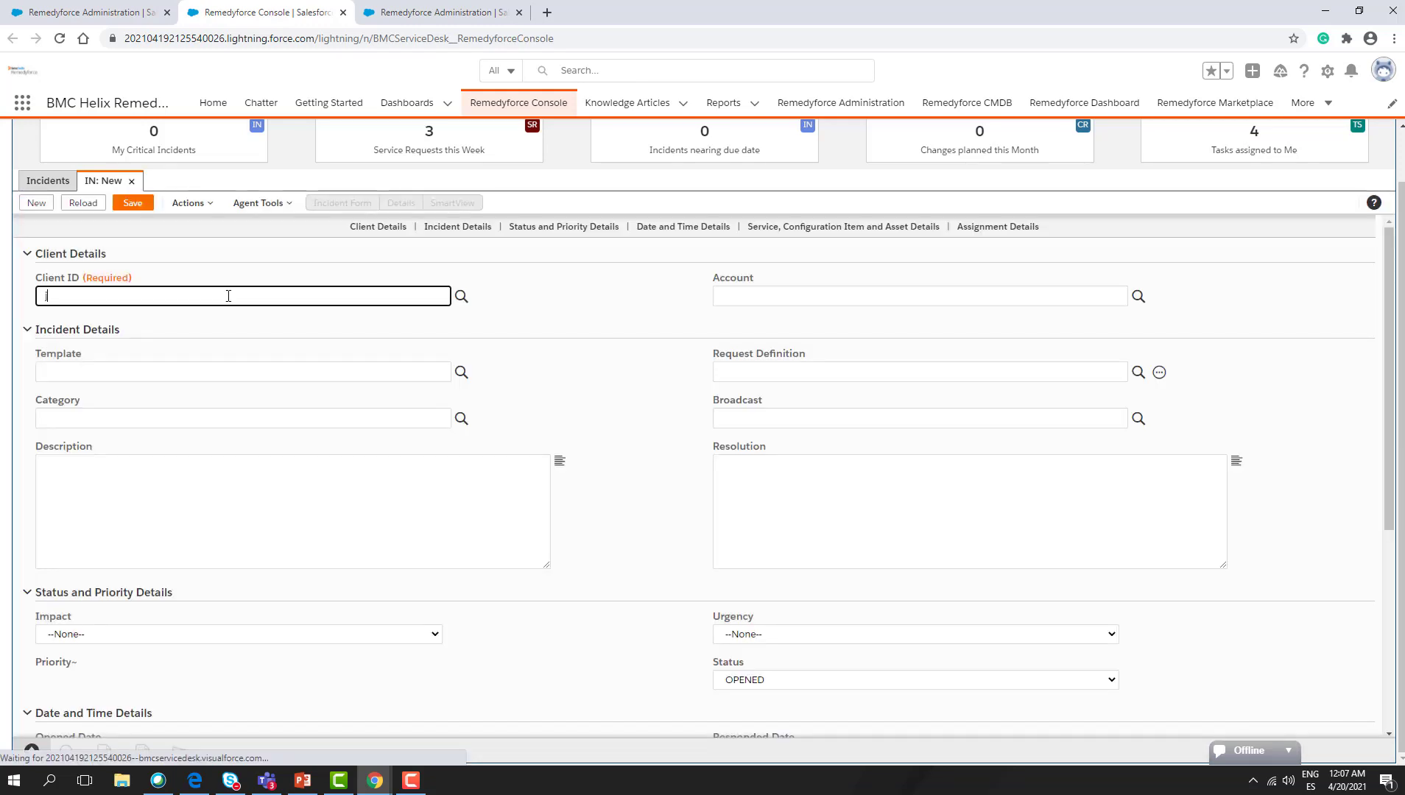
text(irai)
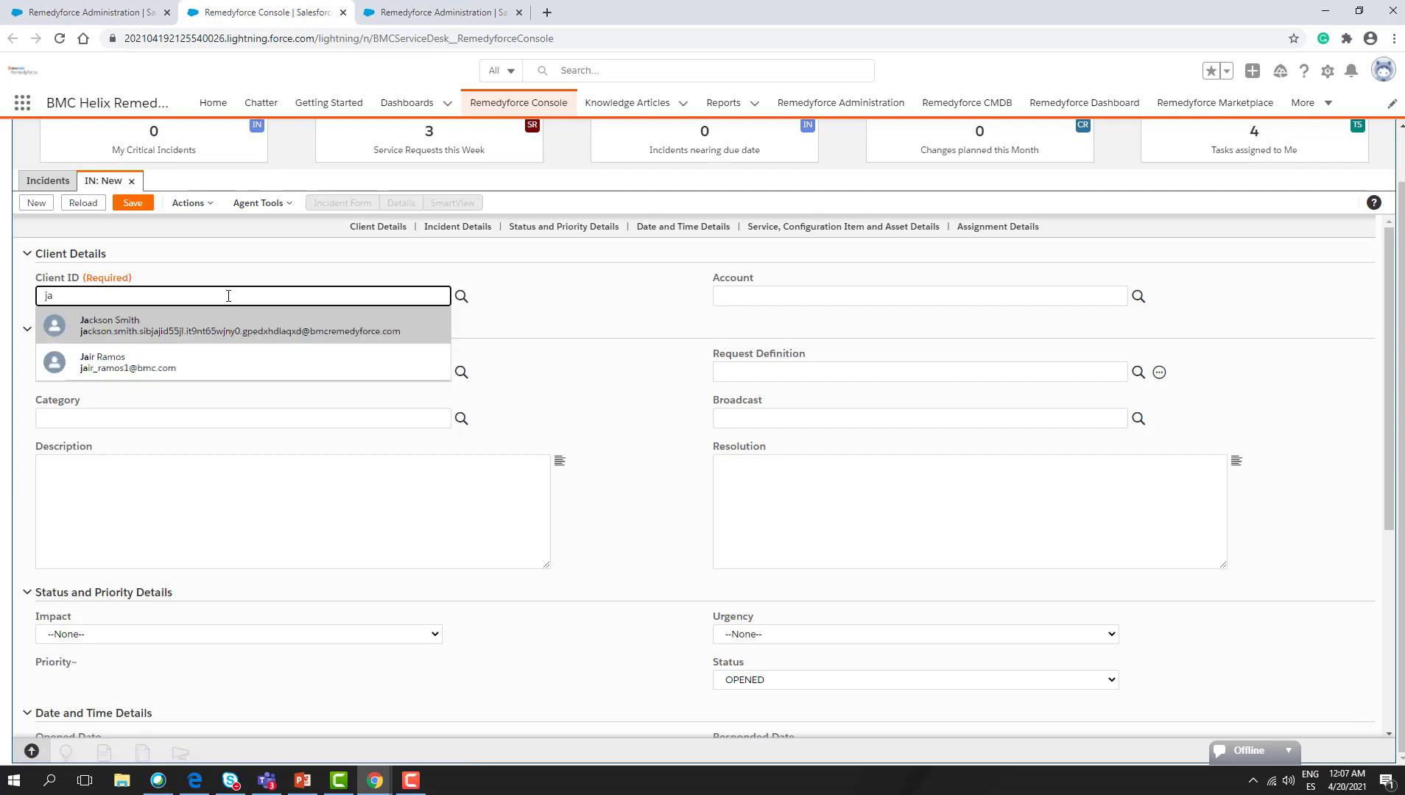
click(187, 340)
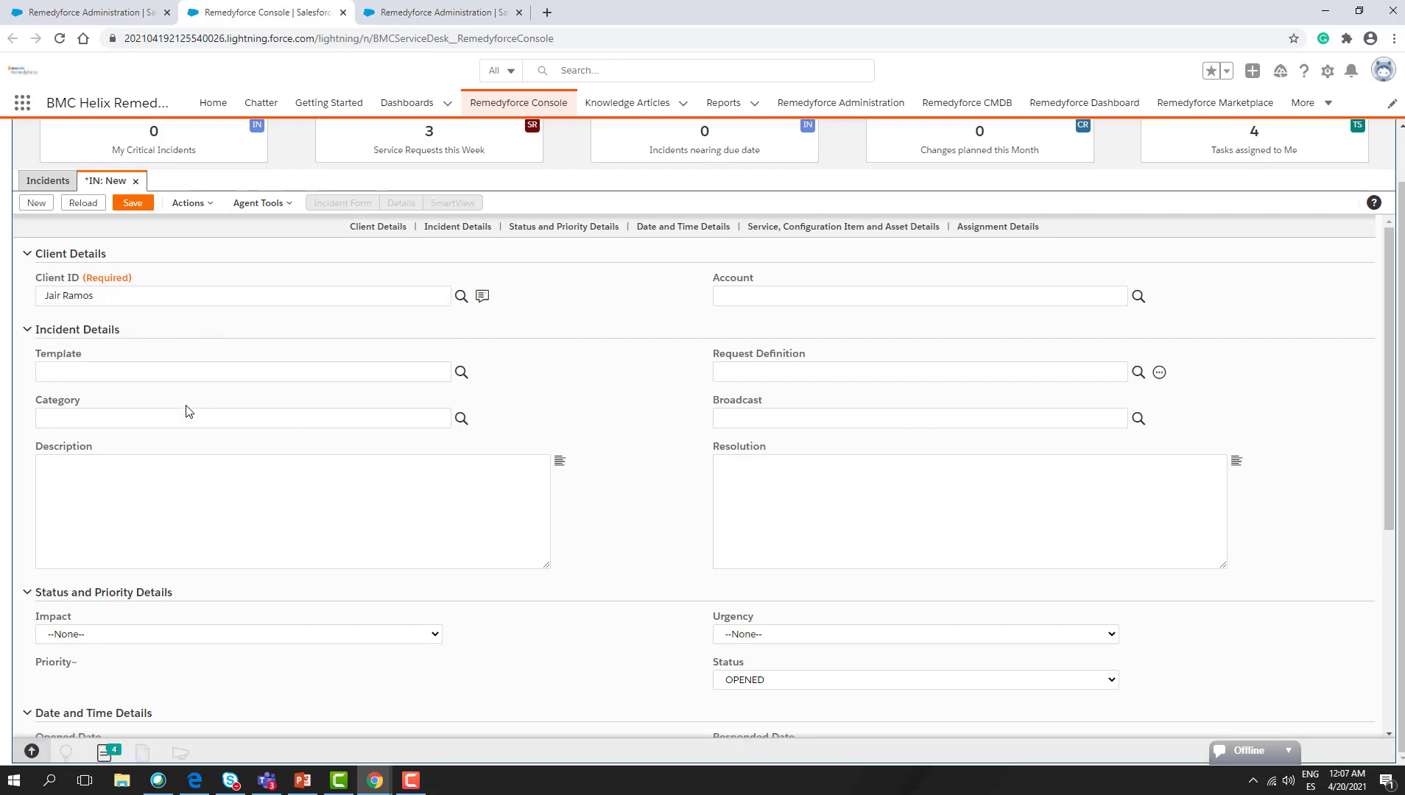
- Set the new incident's category to Email
click(174, 420)
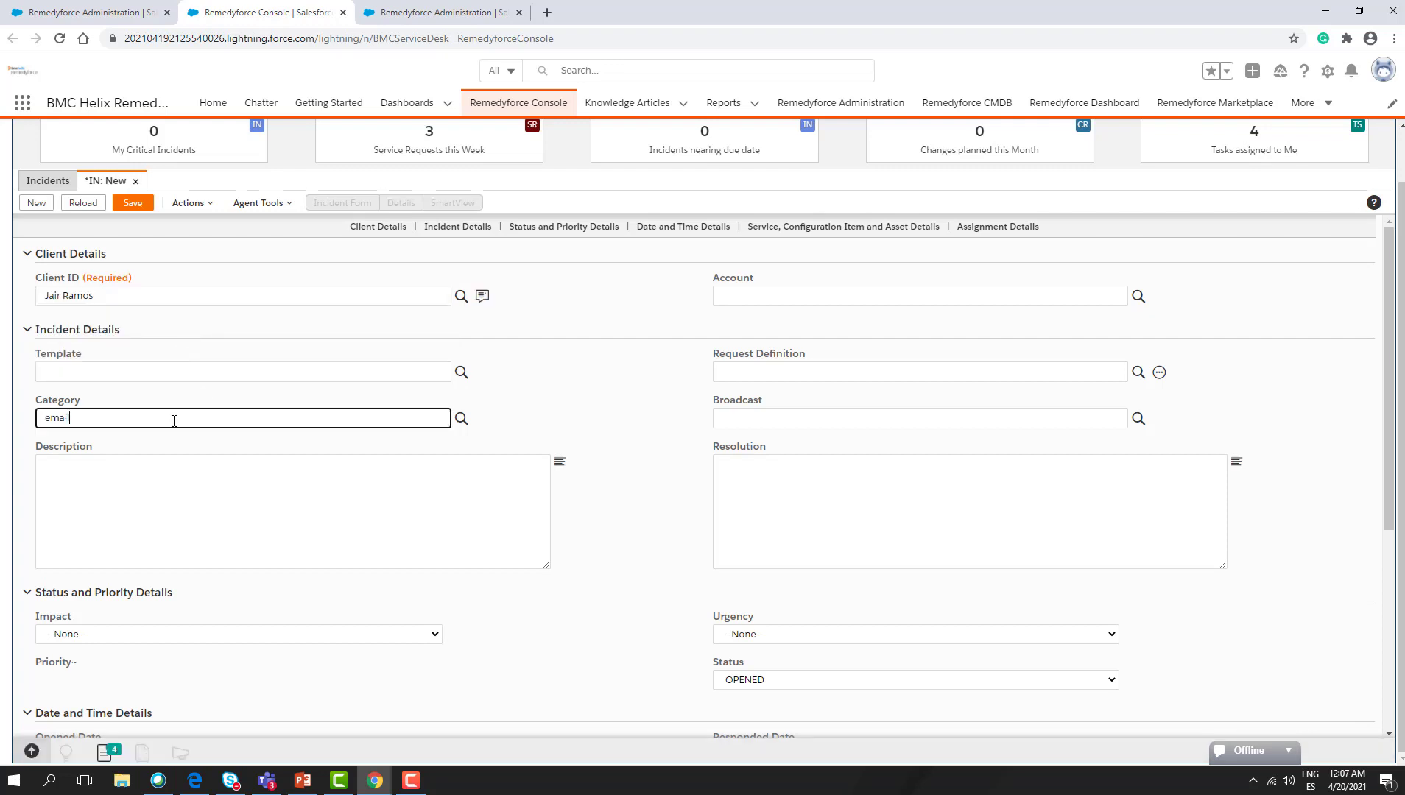
text(email)
click(92, 443)
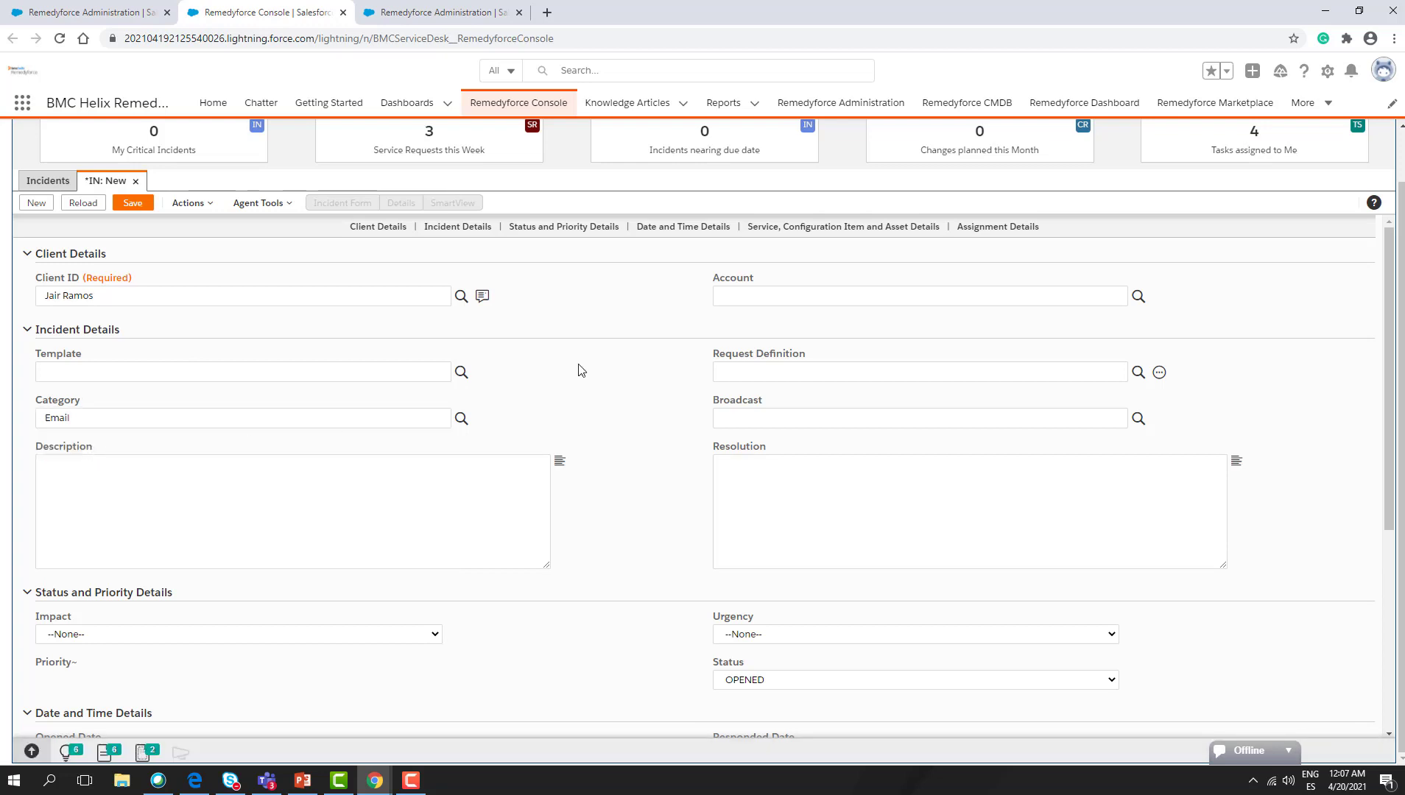
- Set both the impact and the urgency of the new incident to HIGH and save it
scroll(580, 370, down, 5)
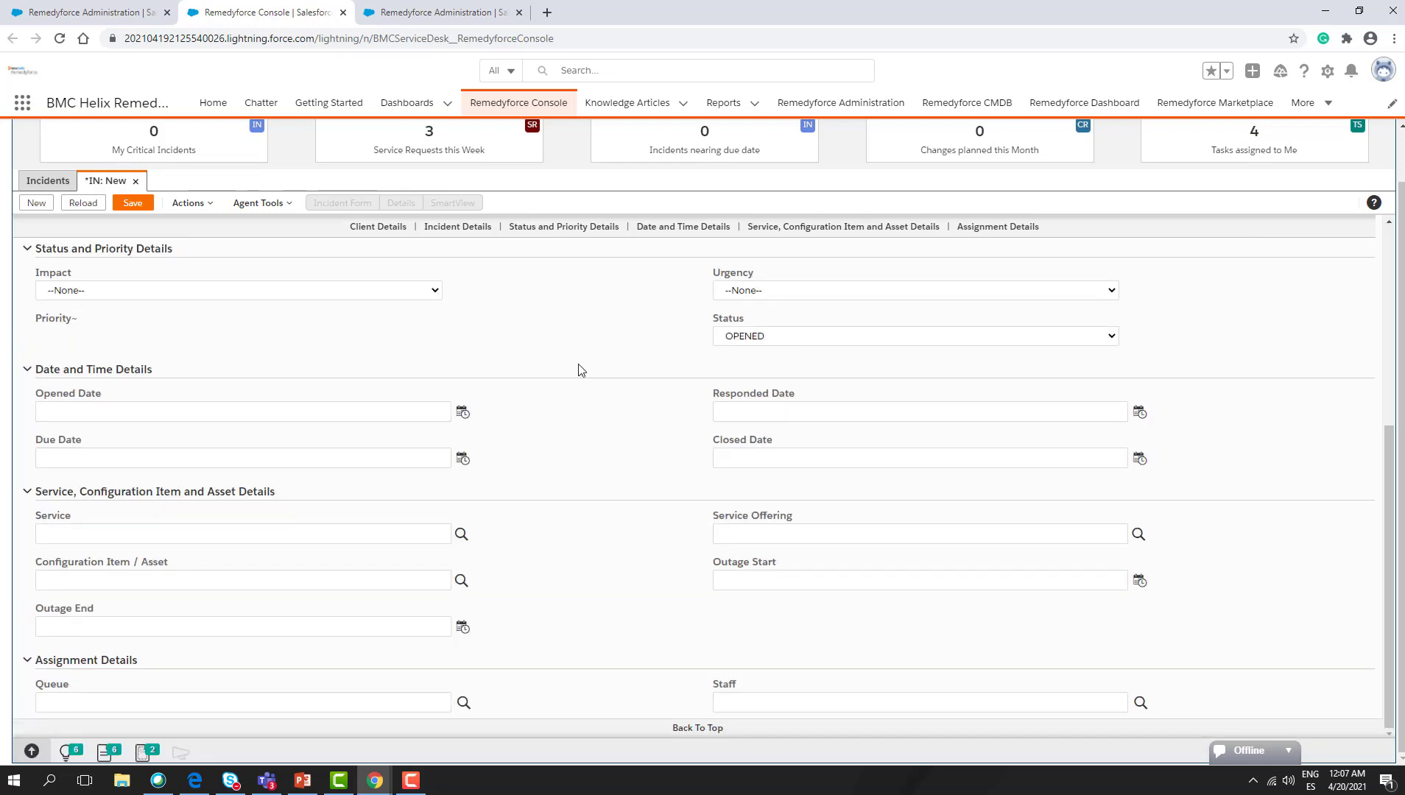
click(426, 291)
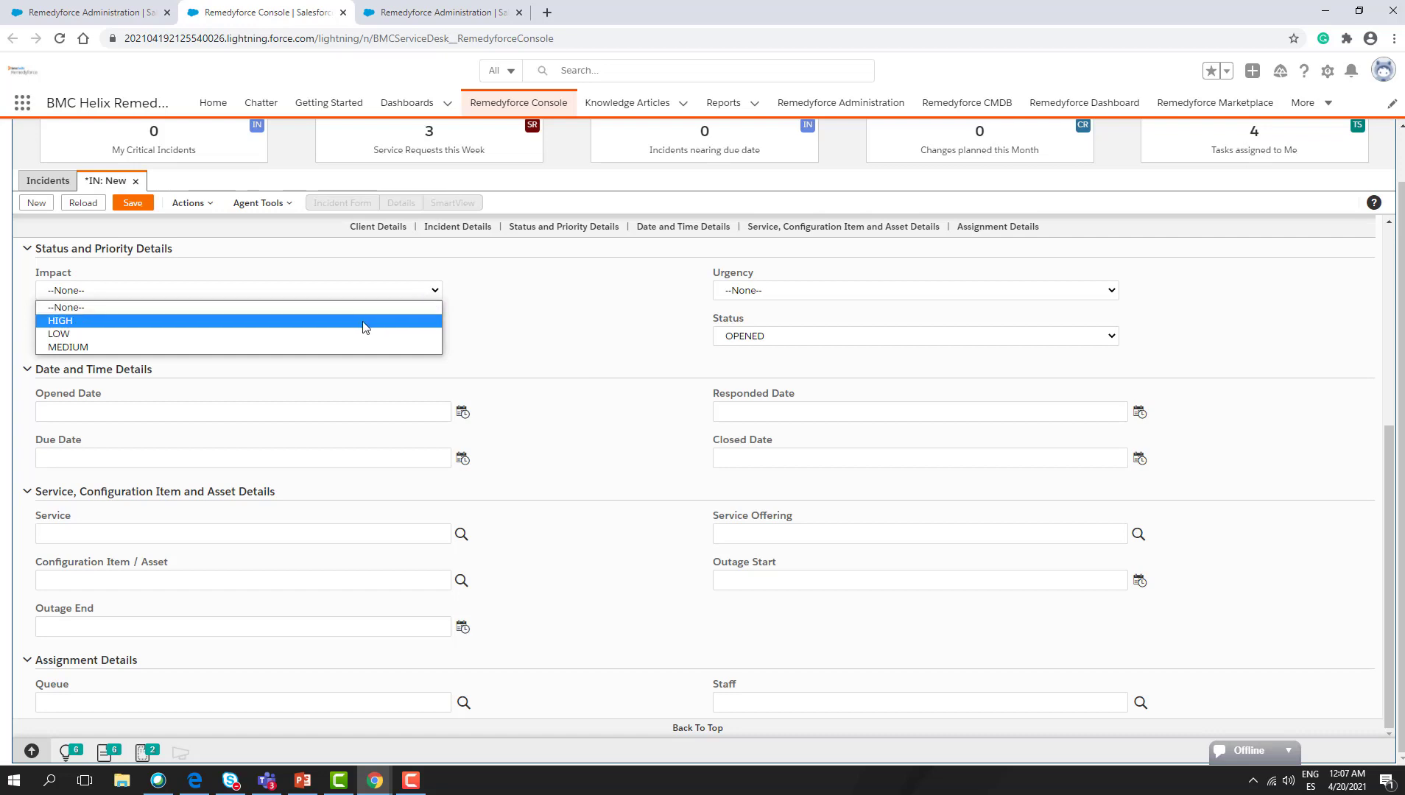
click(408, 317)
click(774, 293)
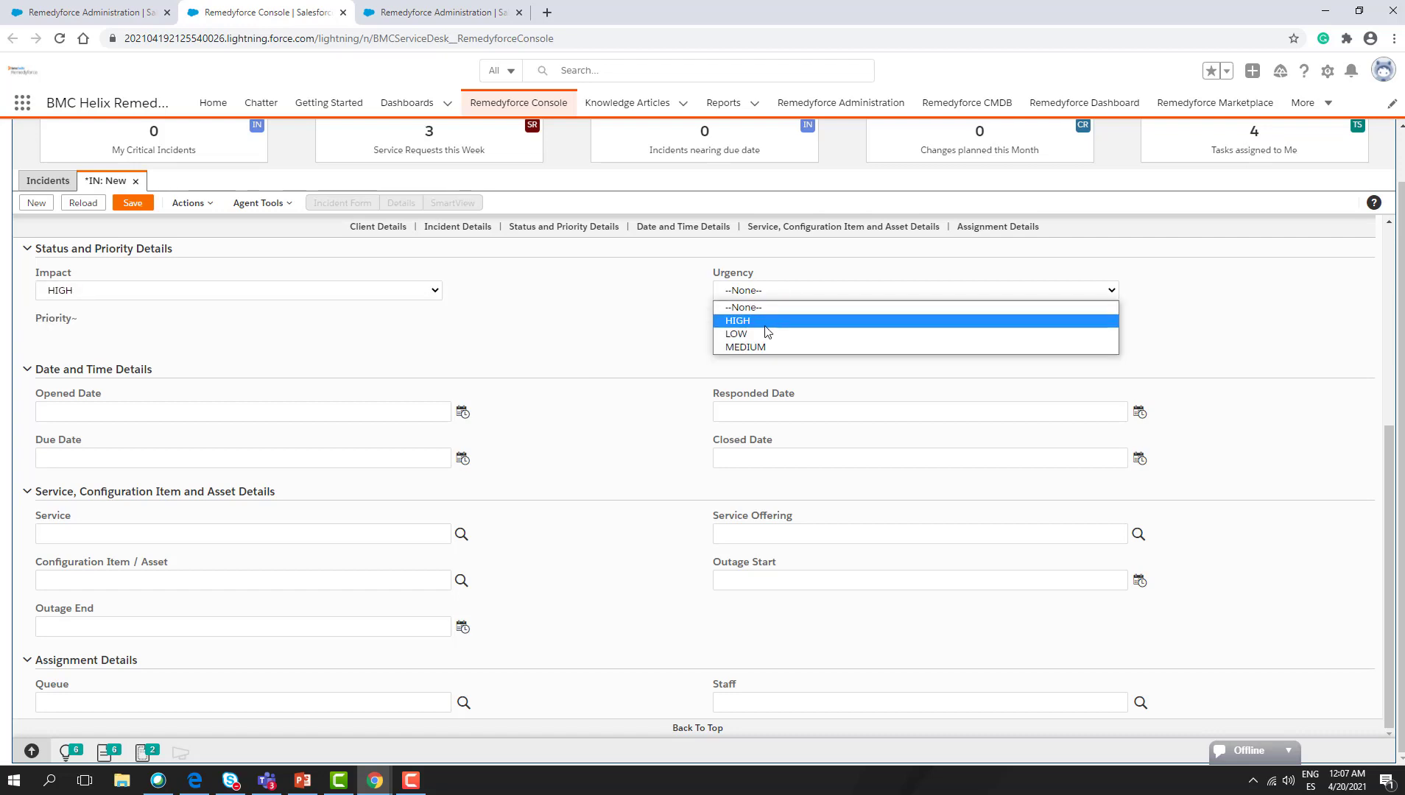
click(766, 324)
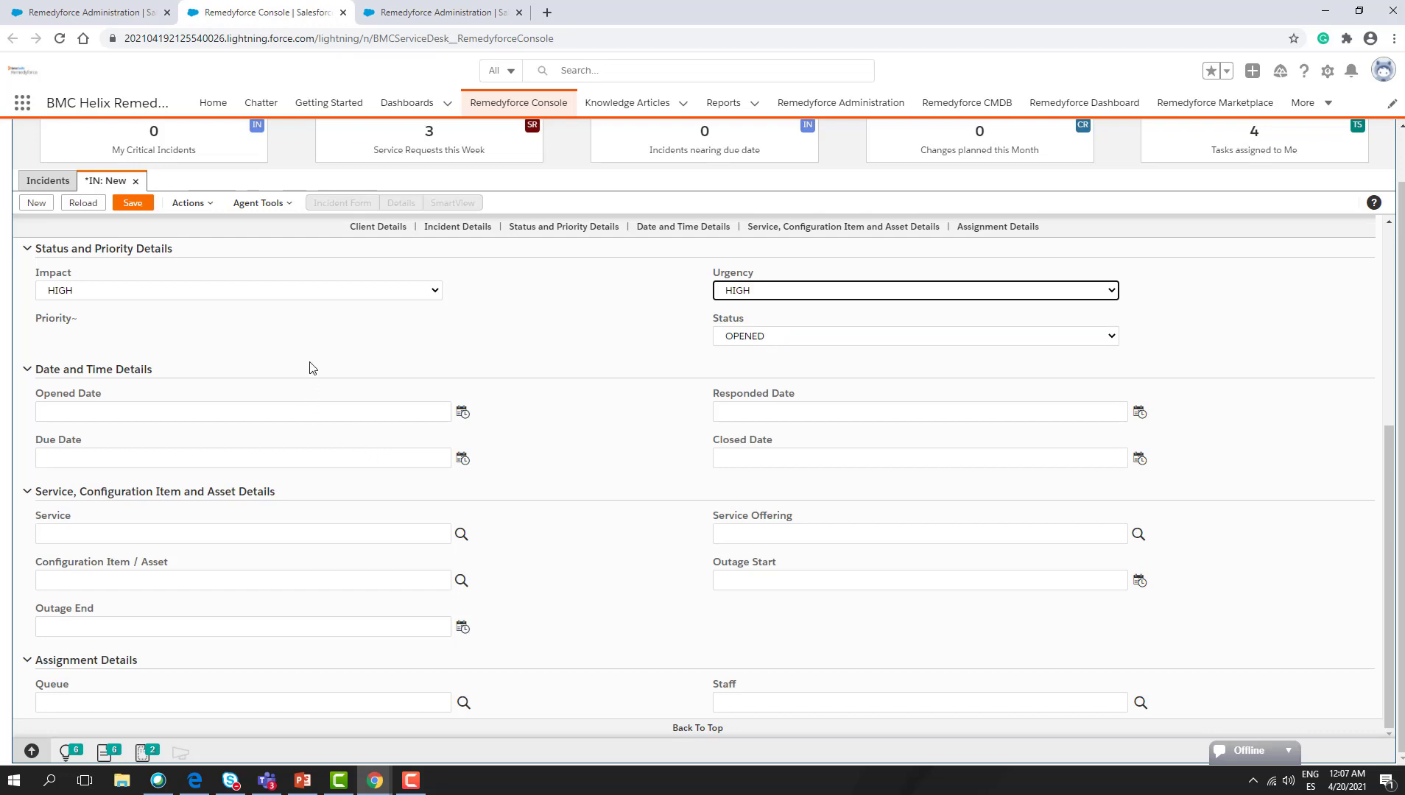
scroll(310, 368, up, 1)
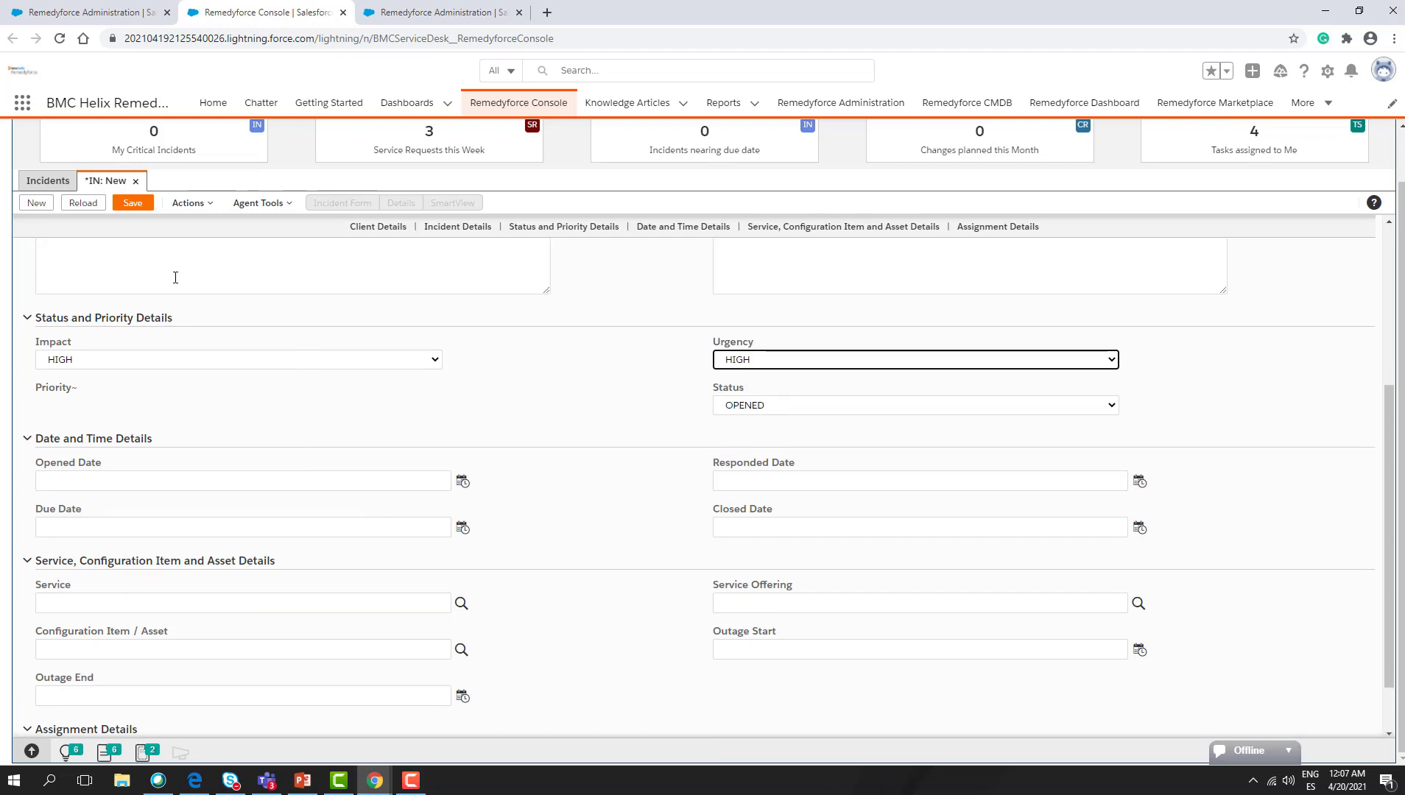
click(134, 204)
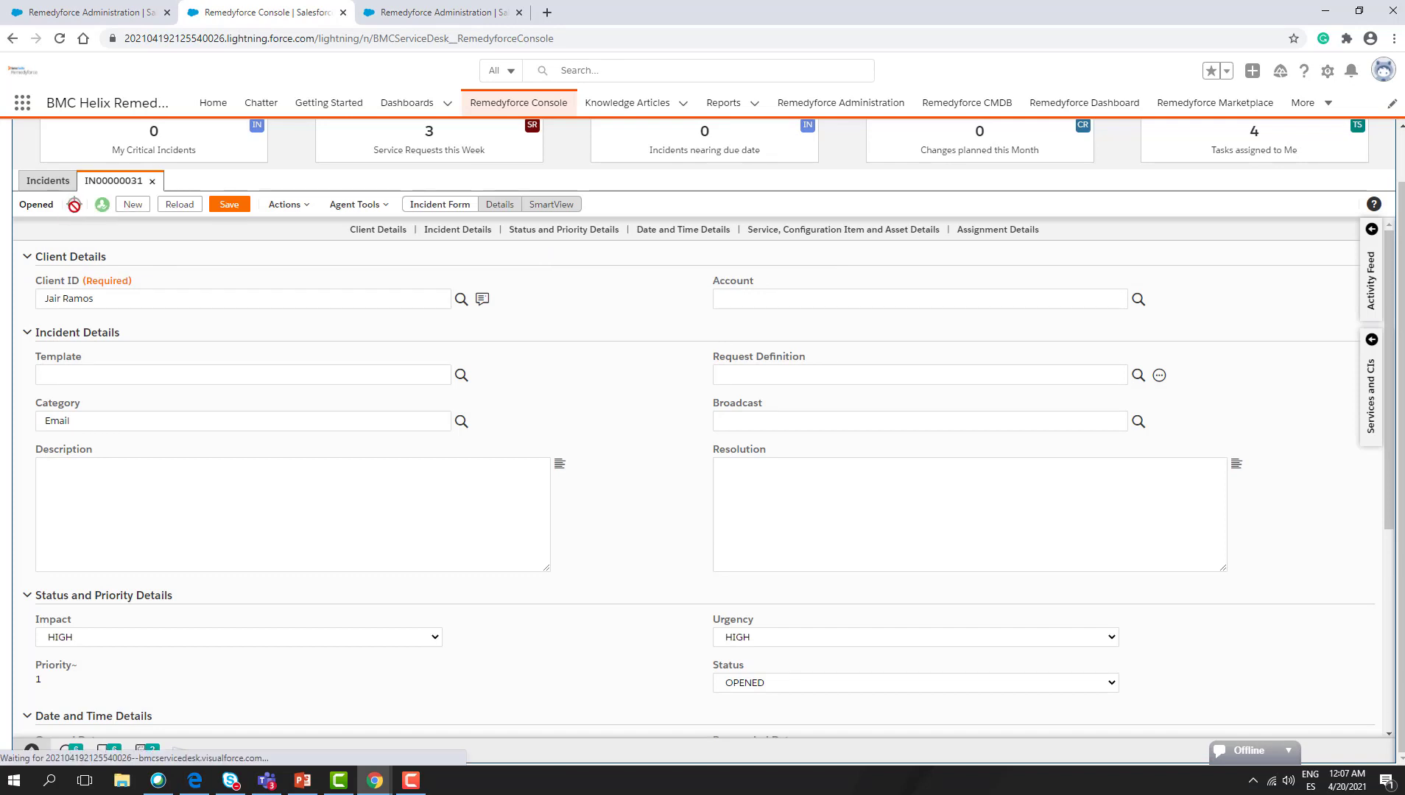
- Set the incident's service to Administration from the business services lookup and save the record
scroll(427, 356, down, 5)
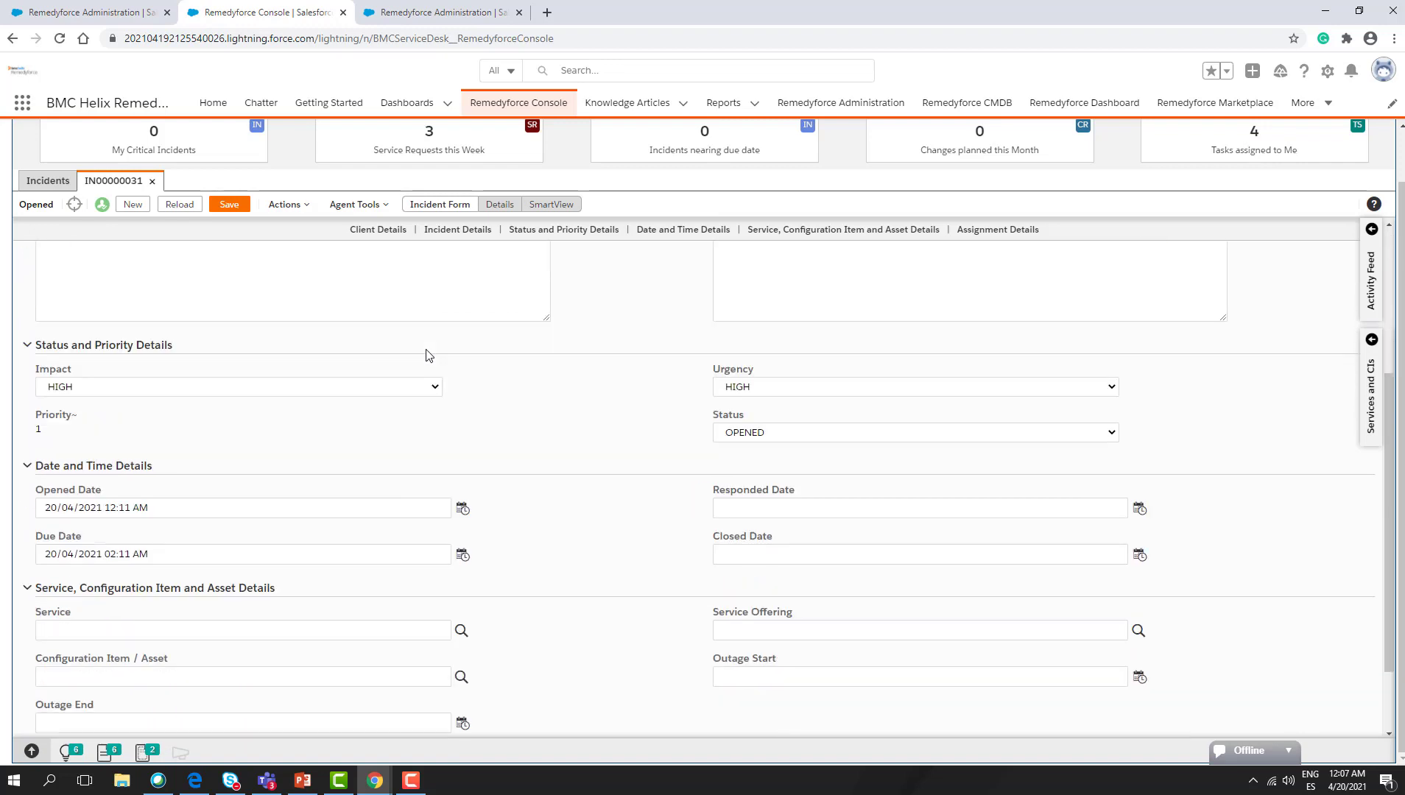
click(245, 528)
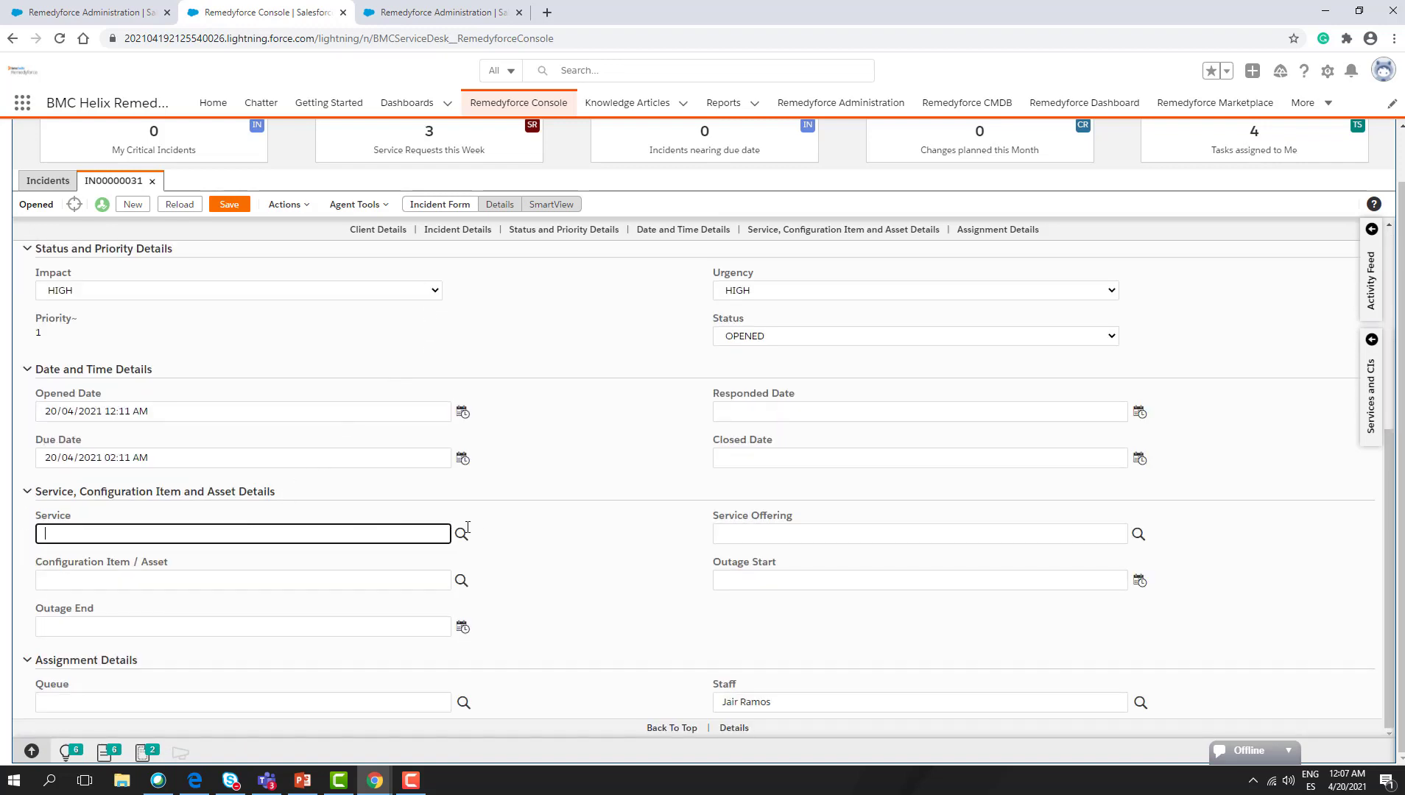
click(461, 534)
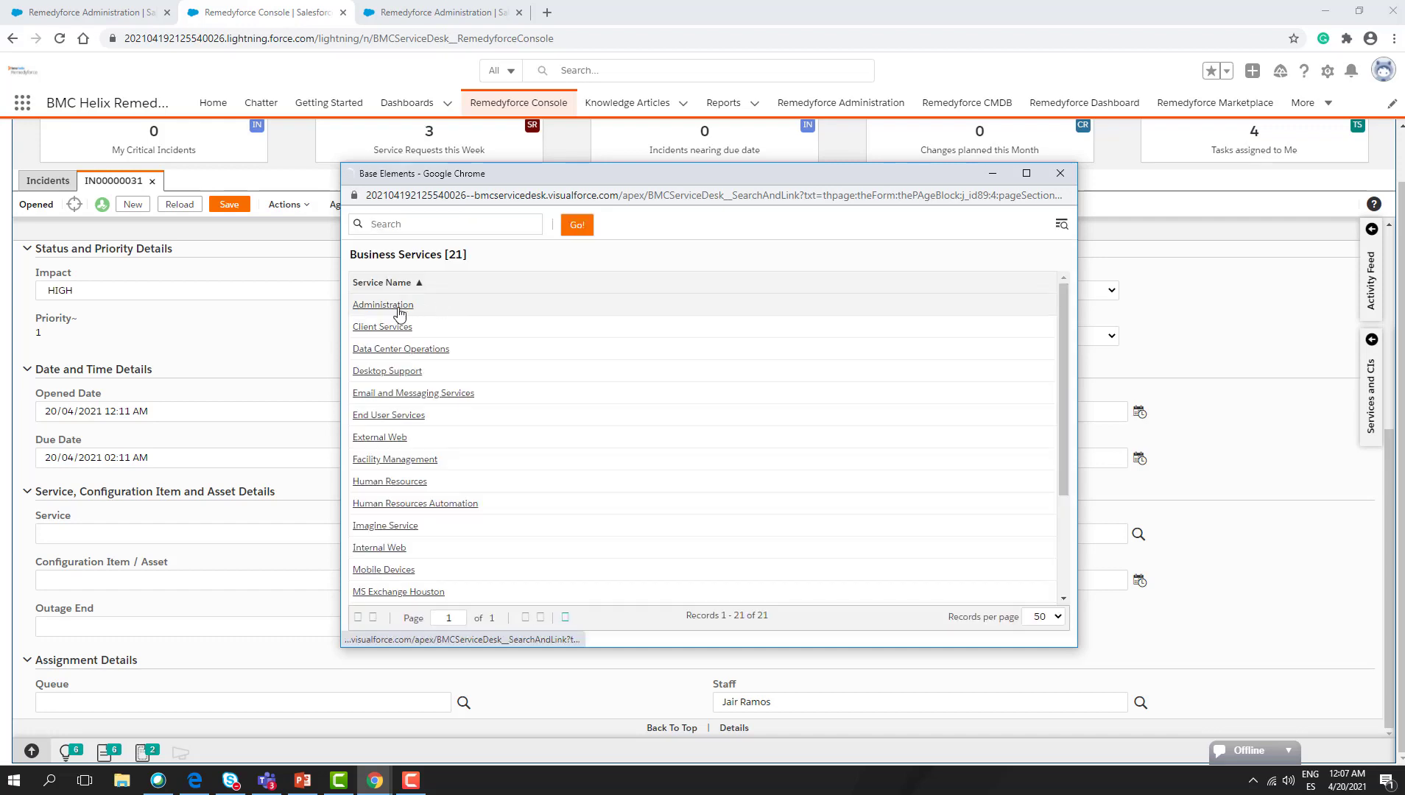
click(398, 310)
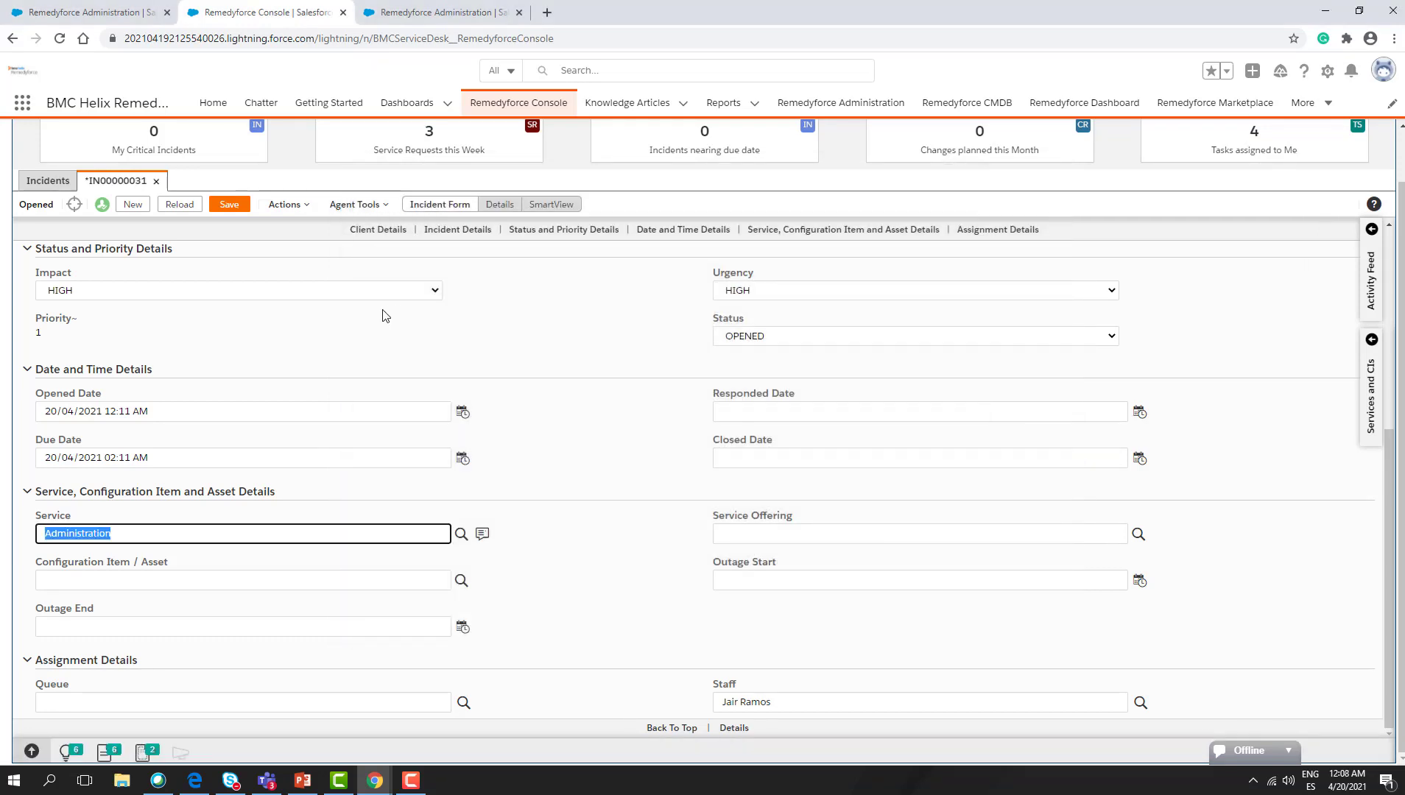
click(232, 210)
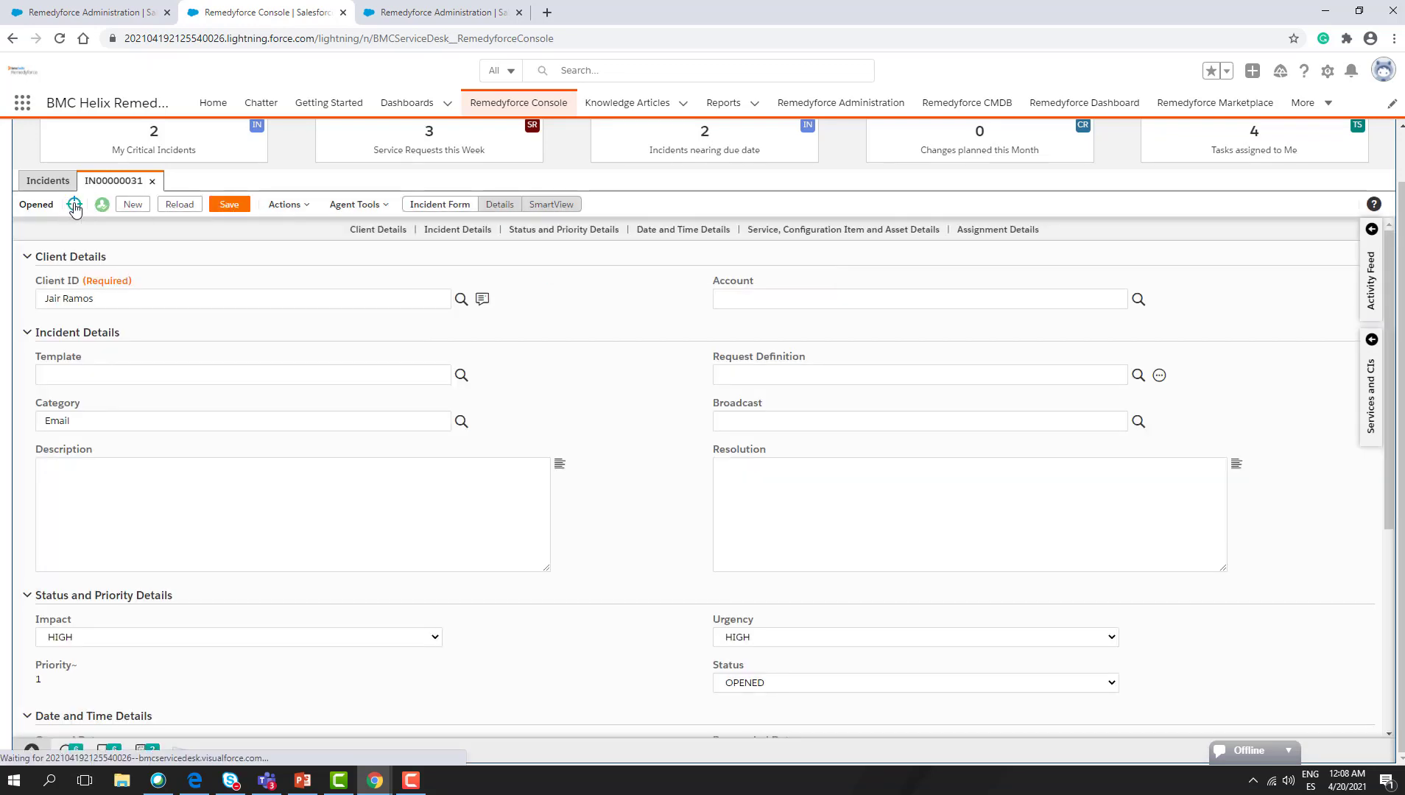
- Review the incident's service targets, adjusting column widths to read state, clock, target type, end date and agreement
click(74, 207)
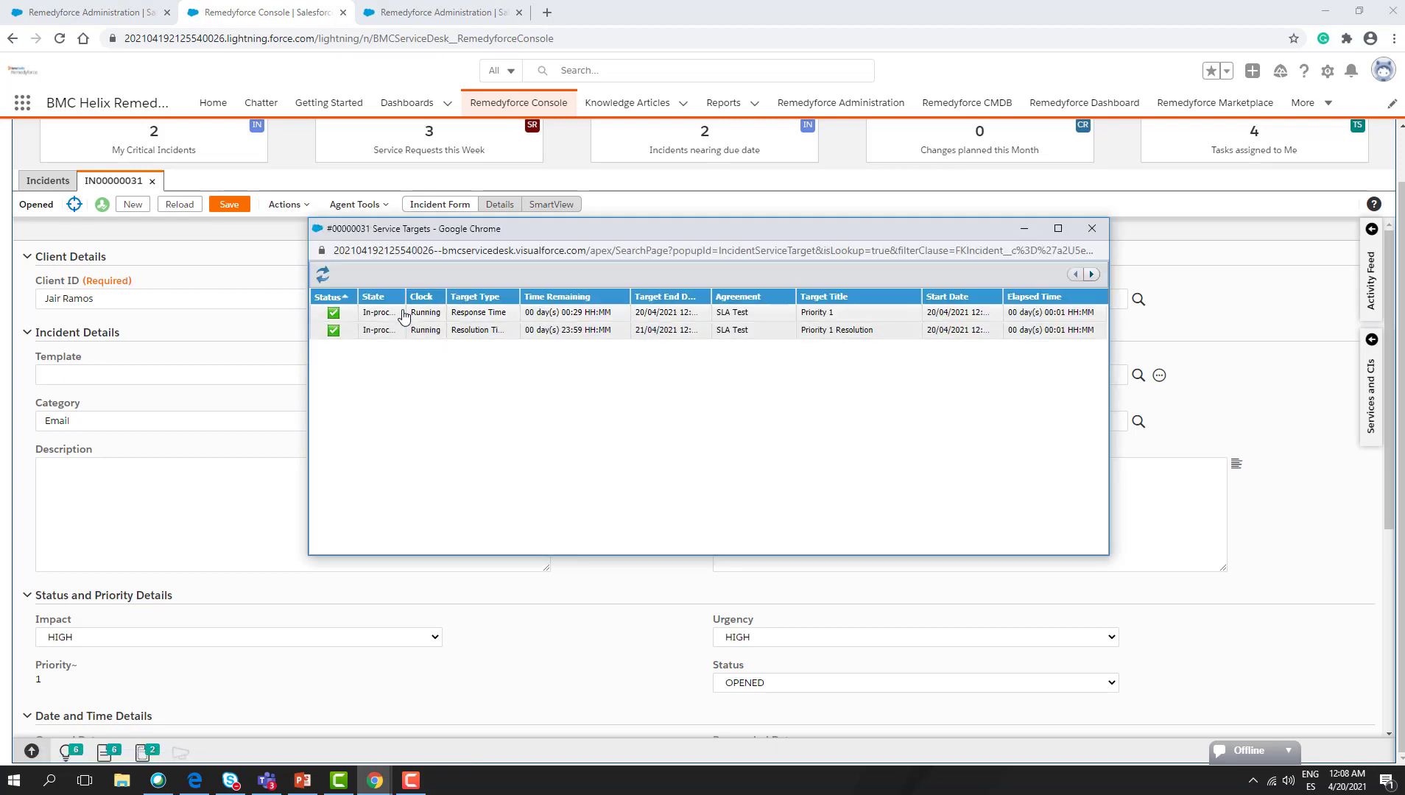
drag(406, 297, 455, 296)
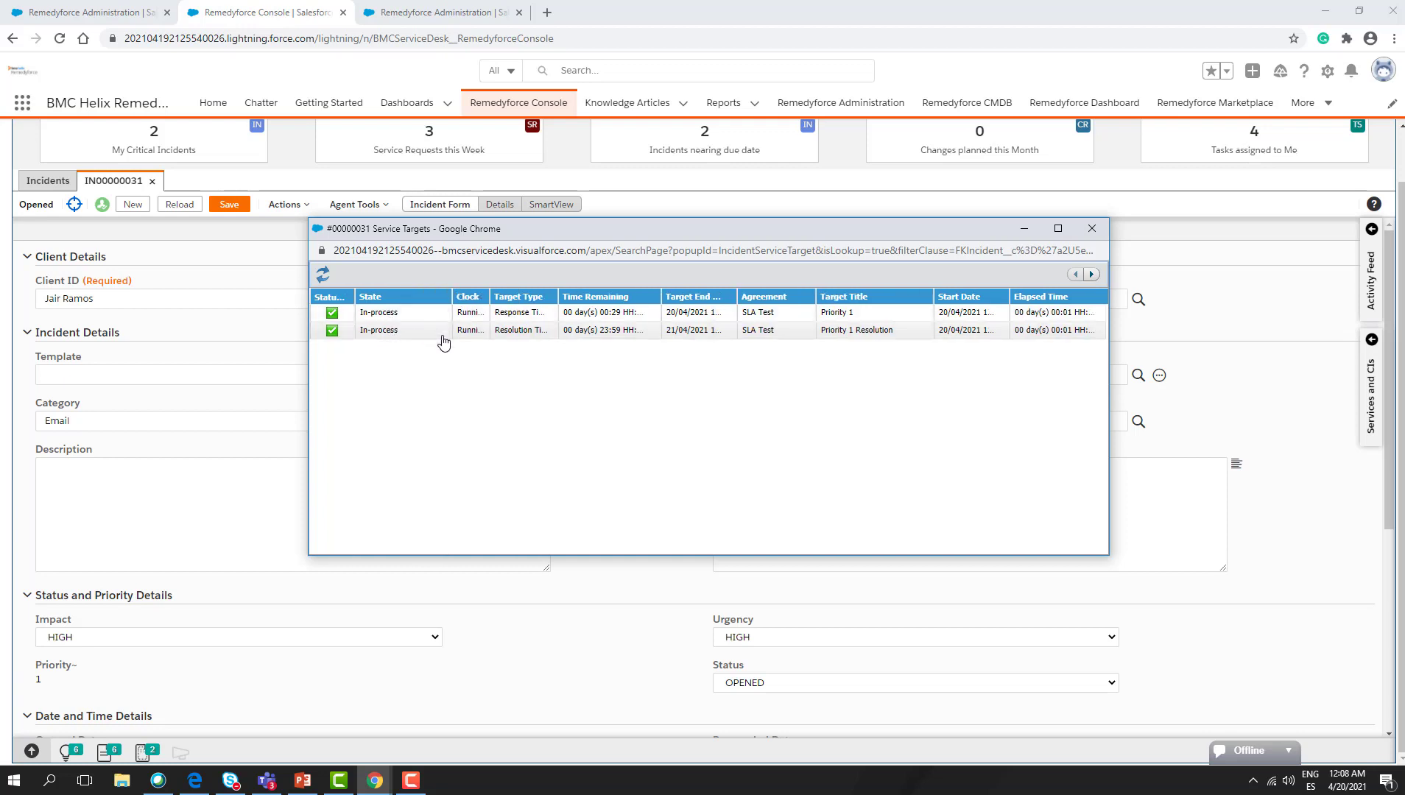
drag(453, 294, 498, 297)
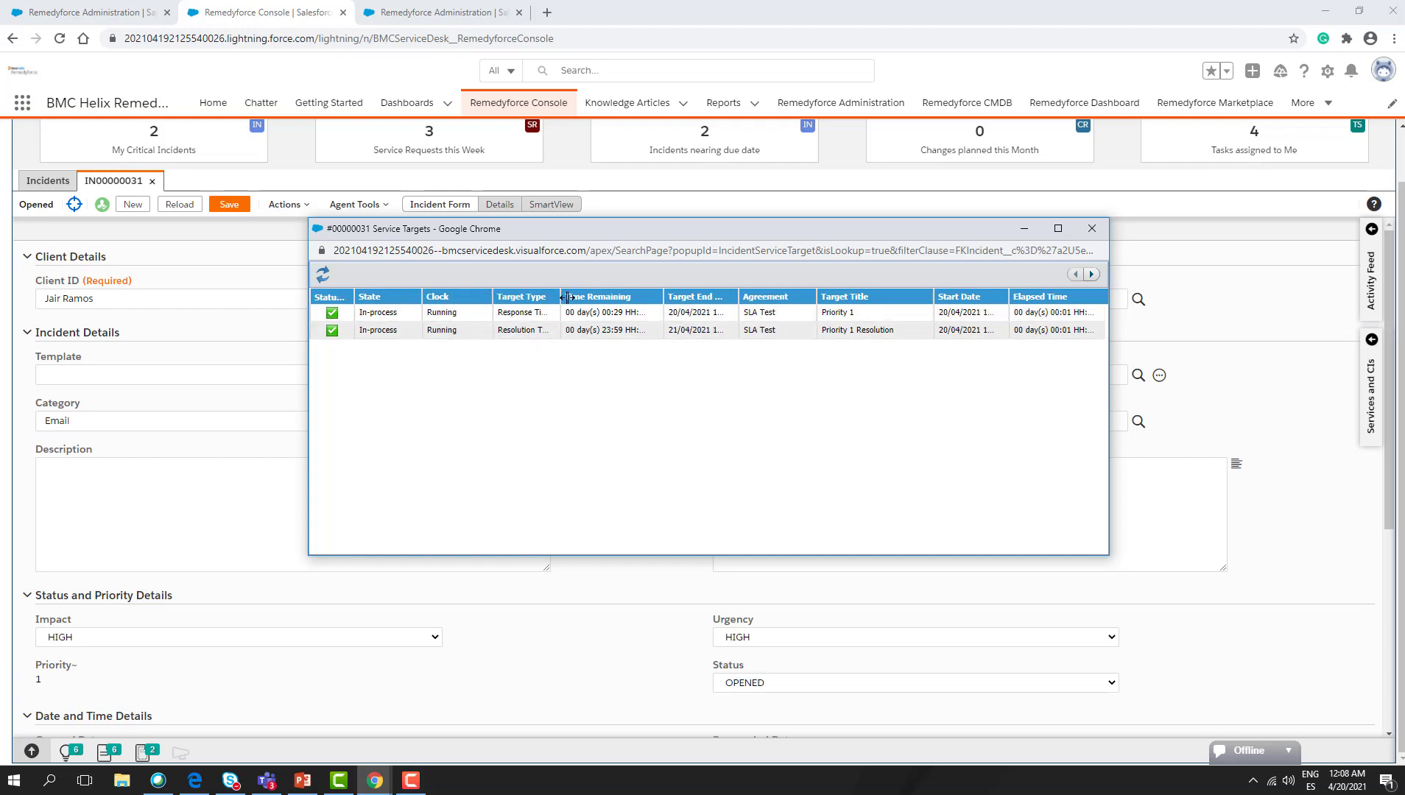
drag(568, 297, 587, 298)
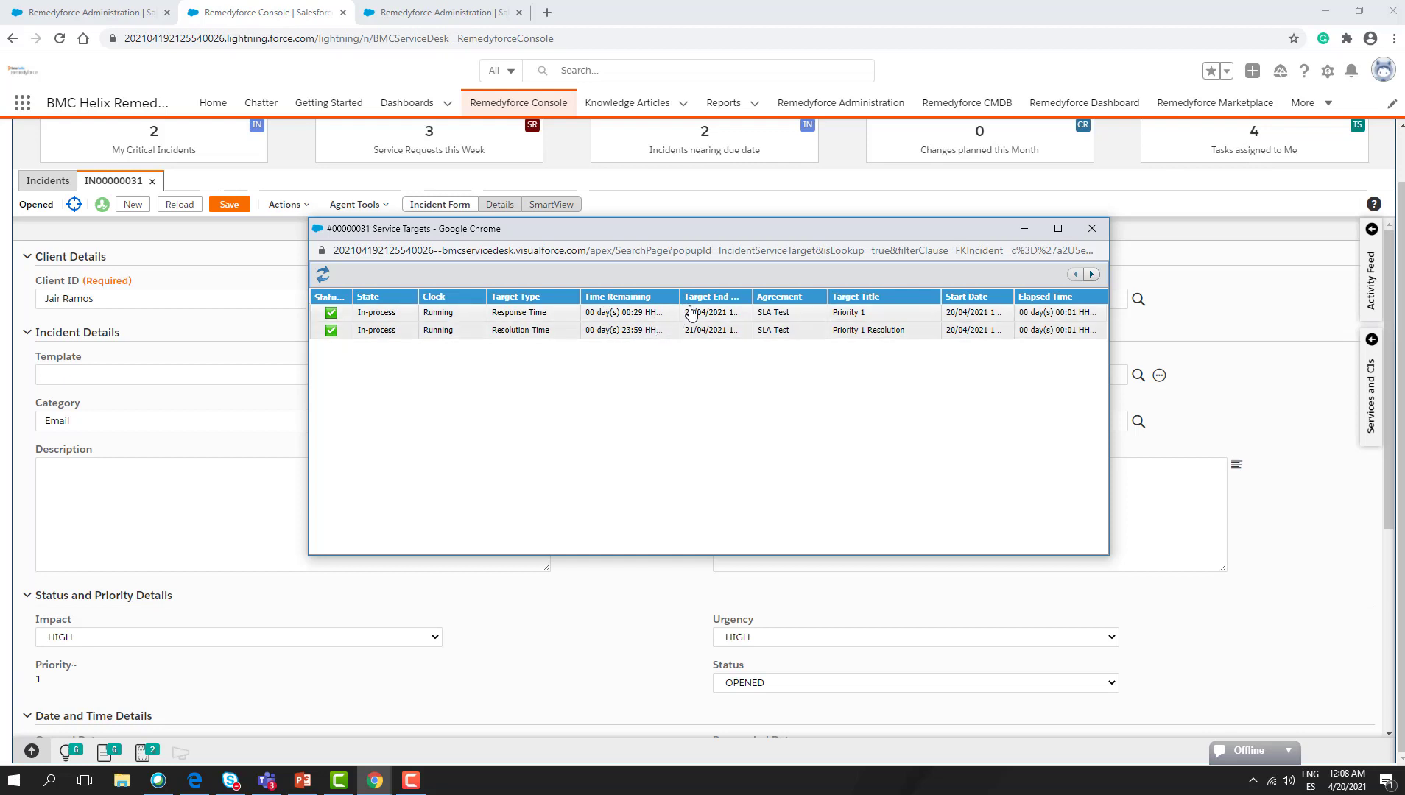
drag(754, 295, 779, 296)
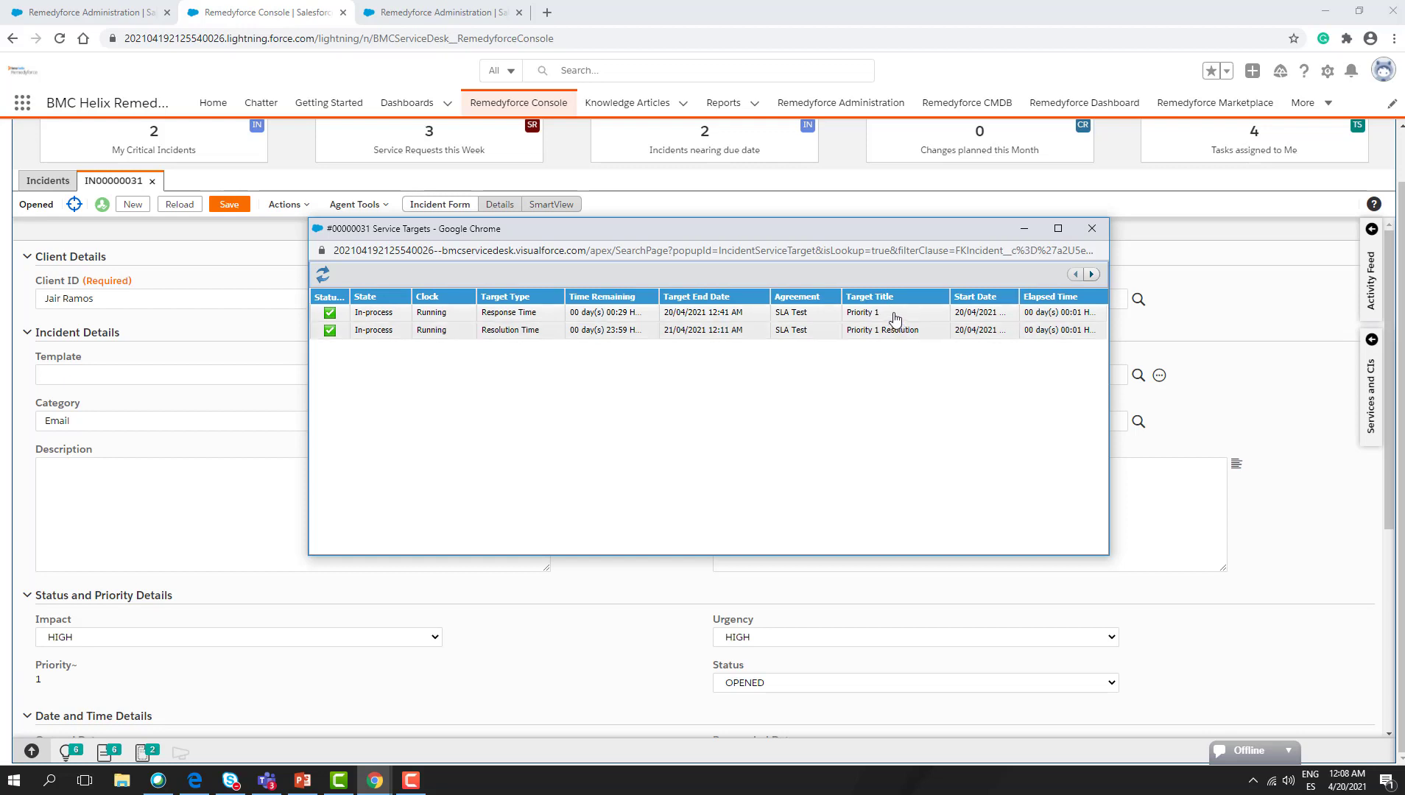
drag(950, 296, 921, 296)
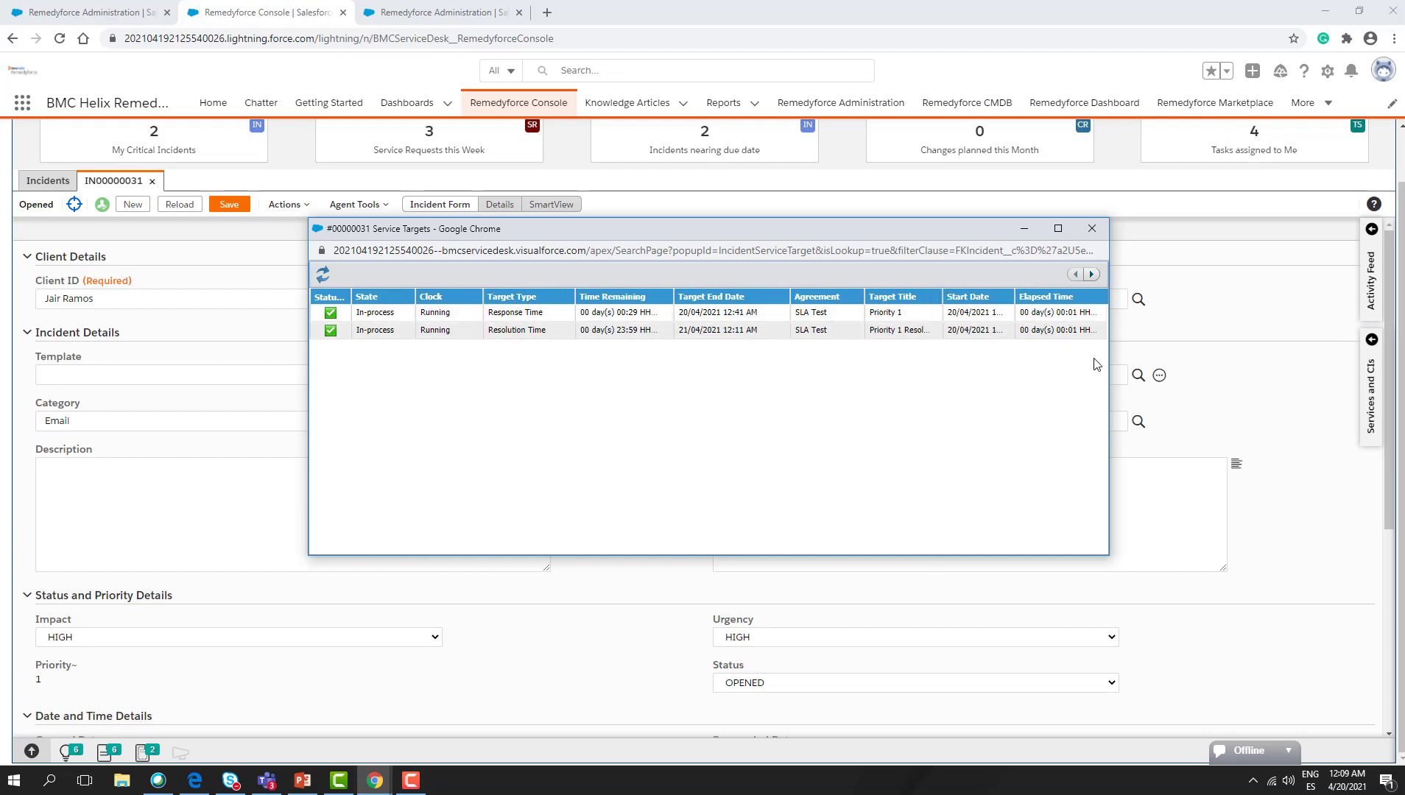
drag(1015, 297, 978, 297)
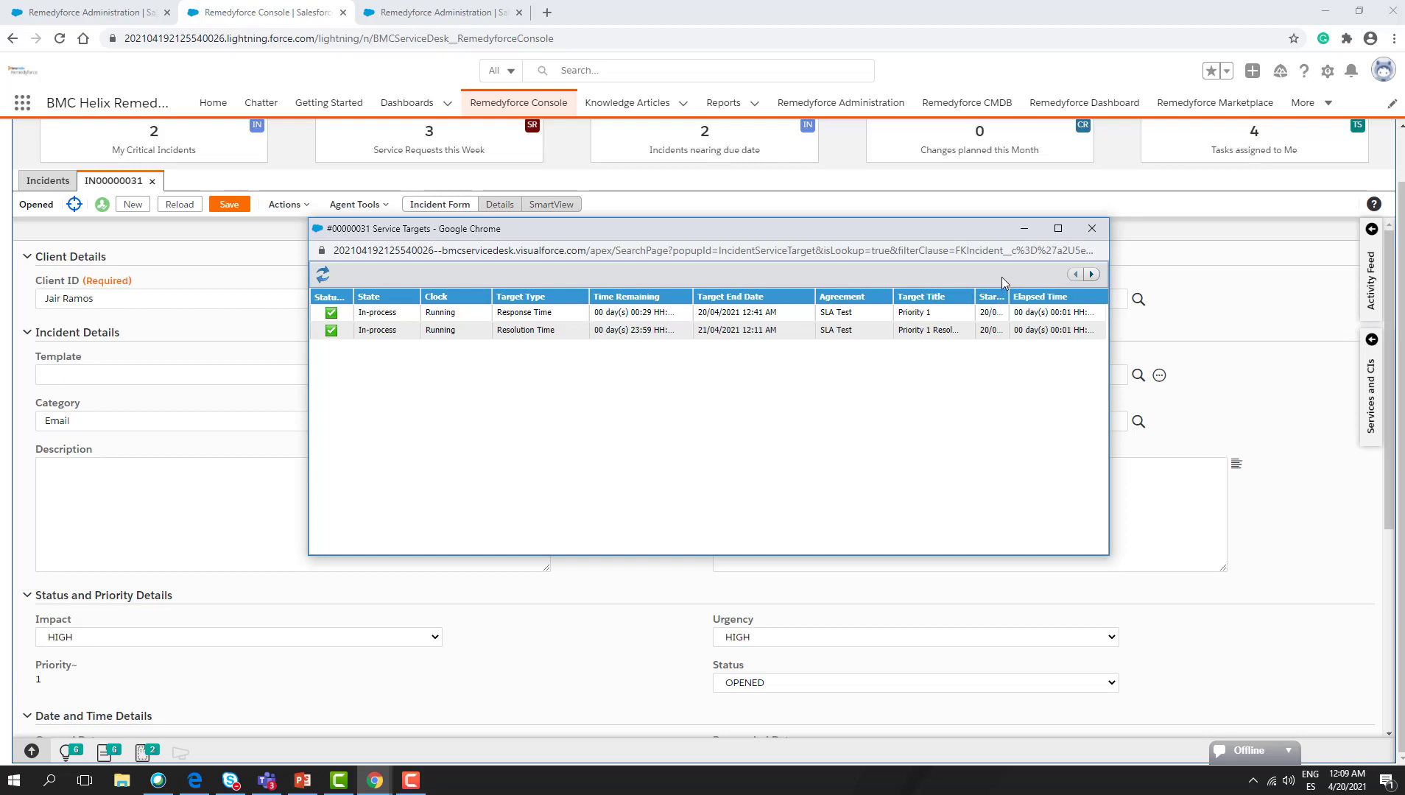
click(1091, 228)
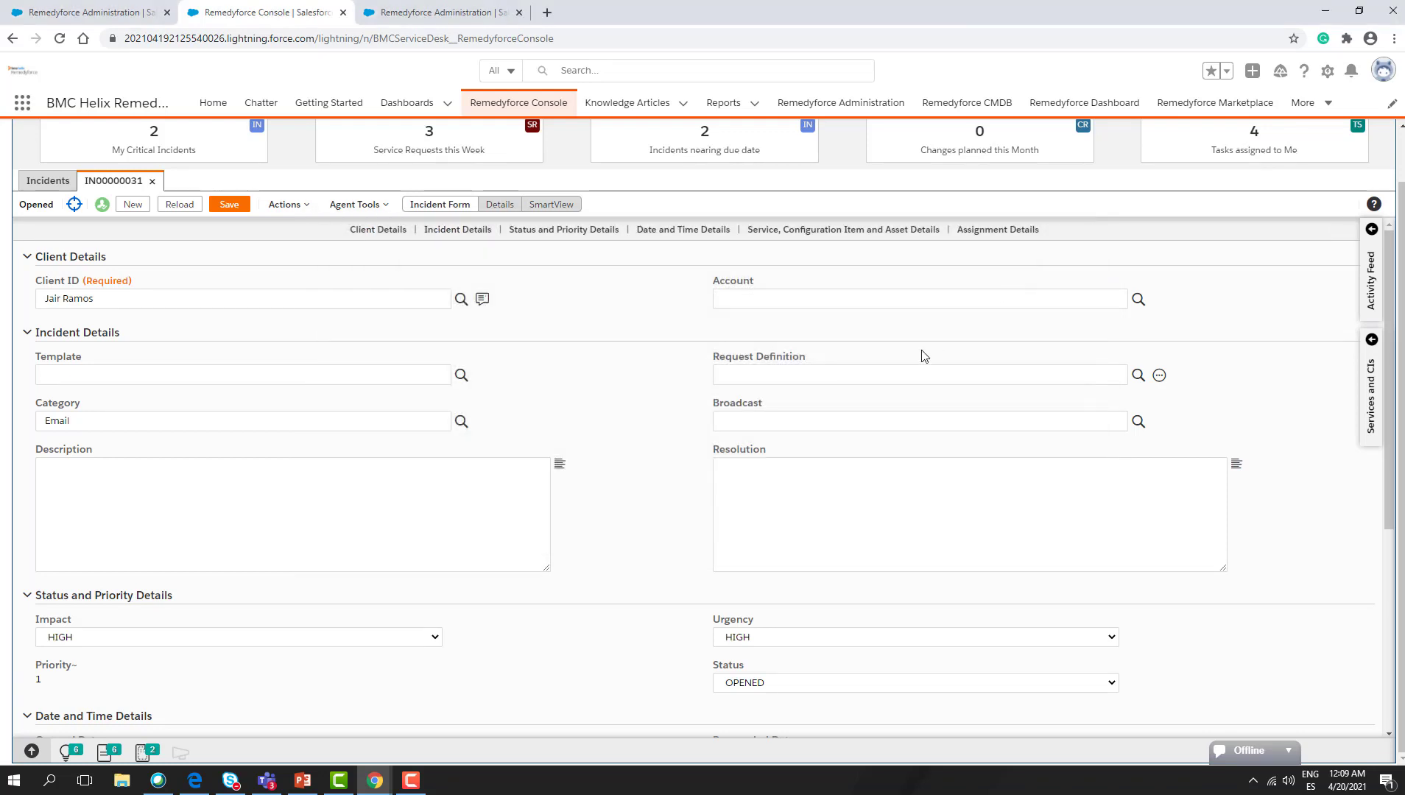
- Change the incident's status to IN PROGRESS, save it, and check the state and clock of its service targets
scroll(865, 416, down, 3)
click(808, 446)
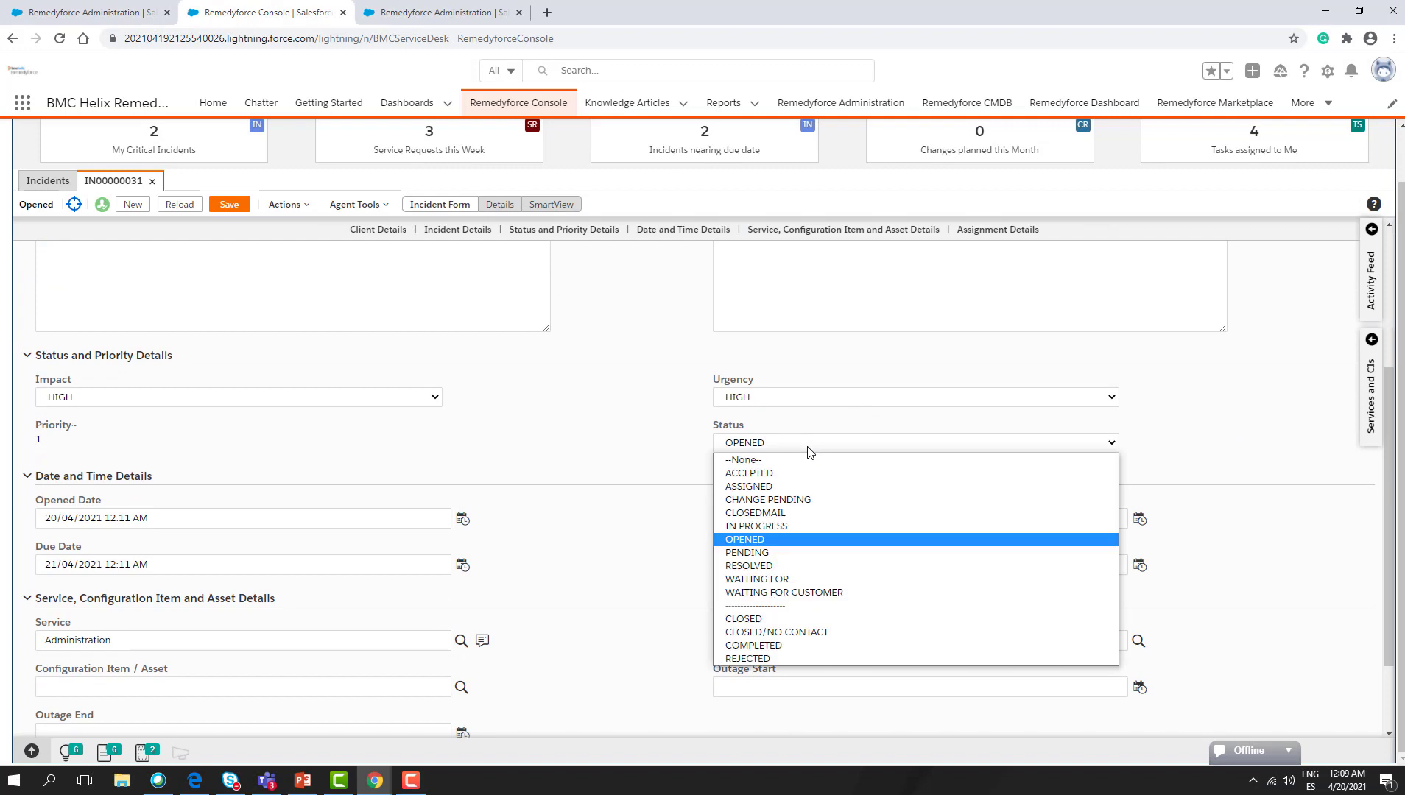
click(786, 526)
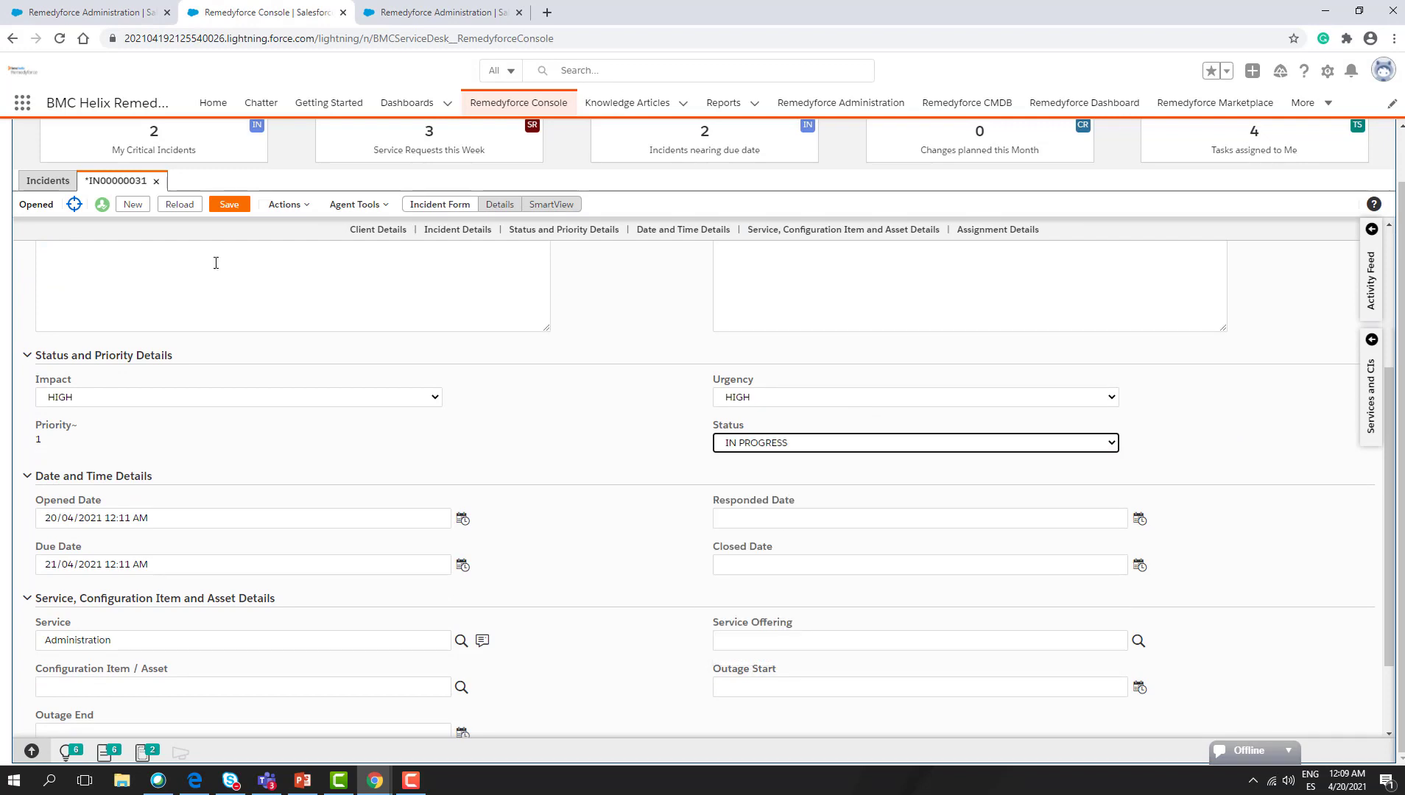
click(226, 204)
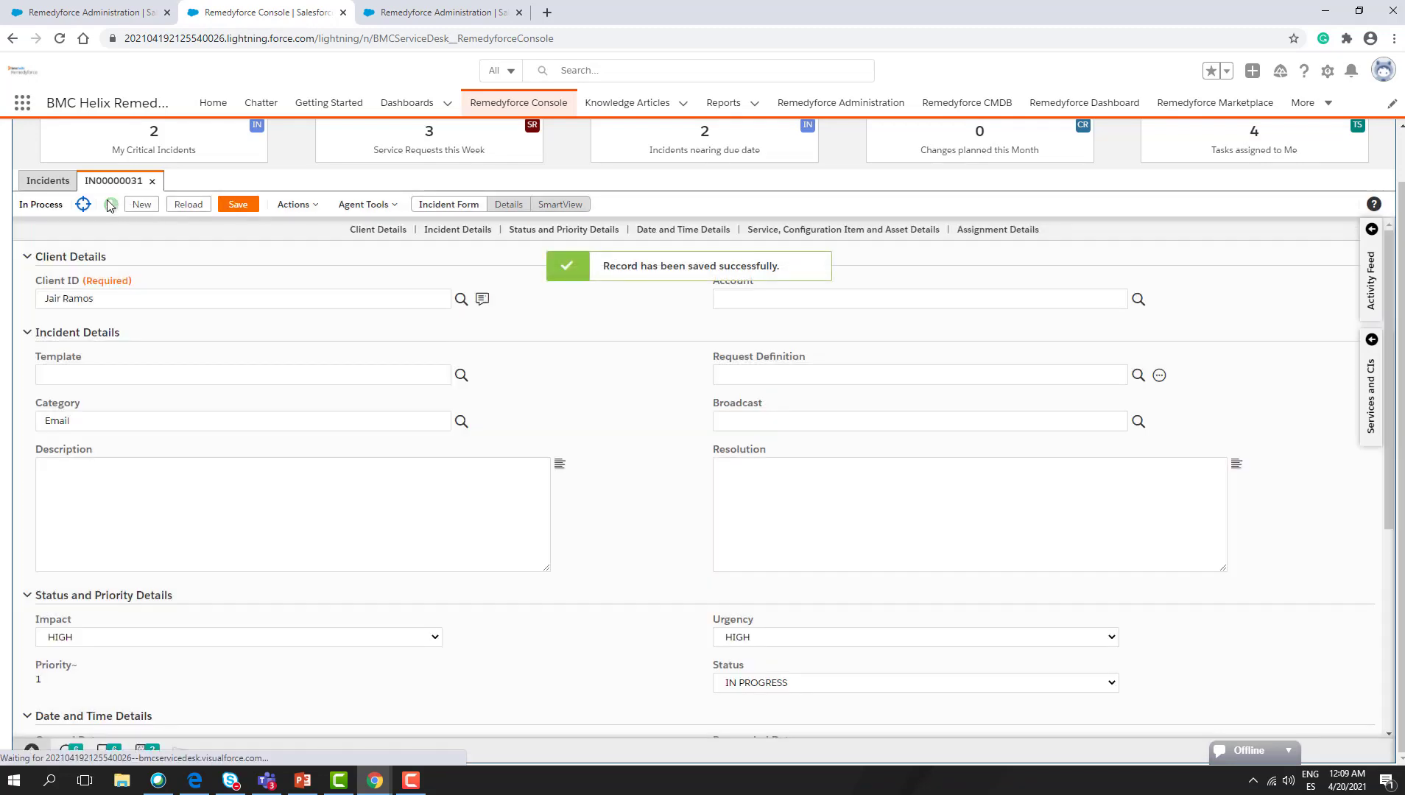
click(83, 204)
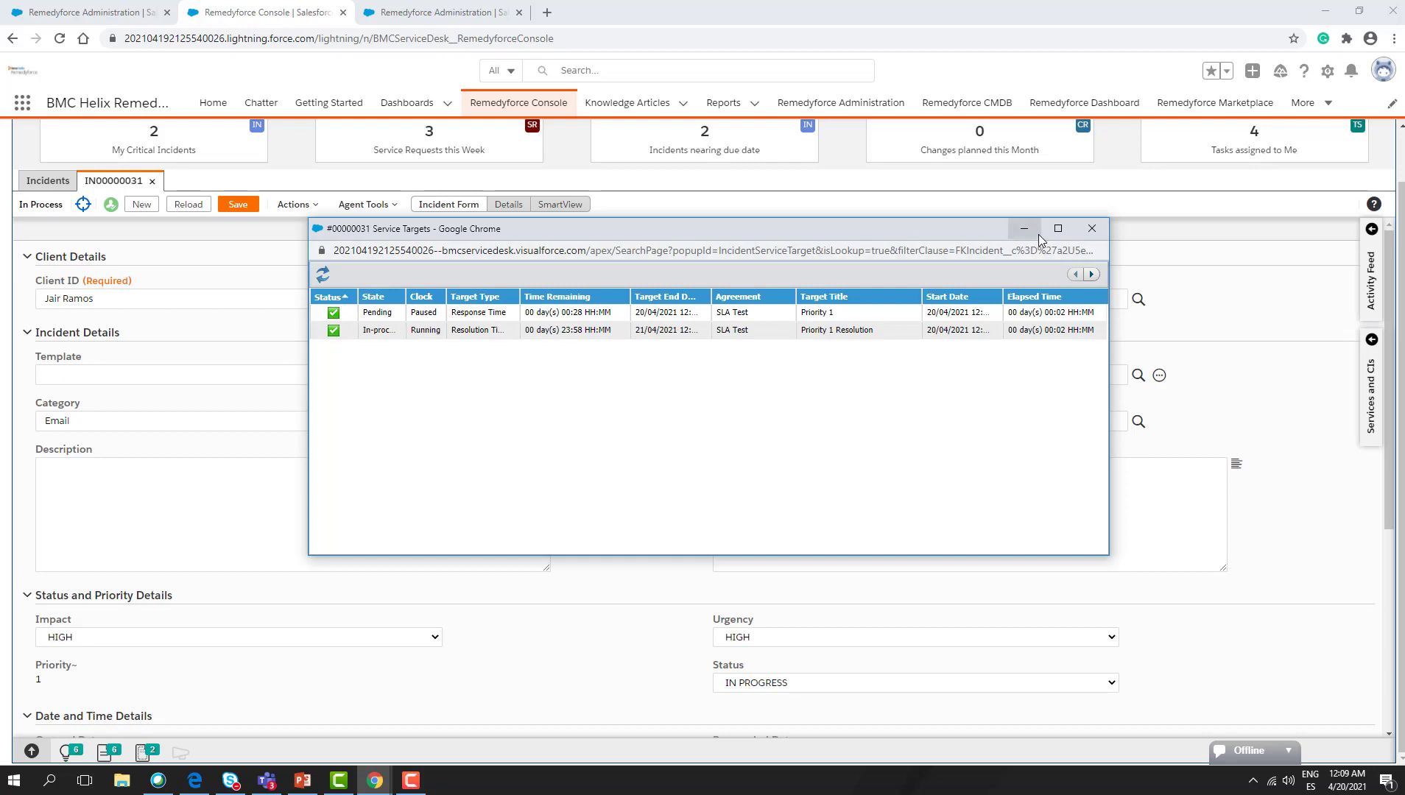
click(1092, 229)
- Change the incident's status to CLOSED, save it, and open its service targets to check their state and clock
scroll(872, 485, down, 2)
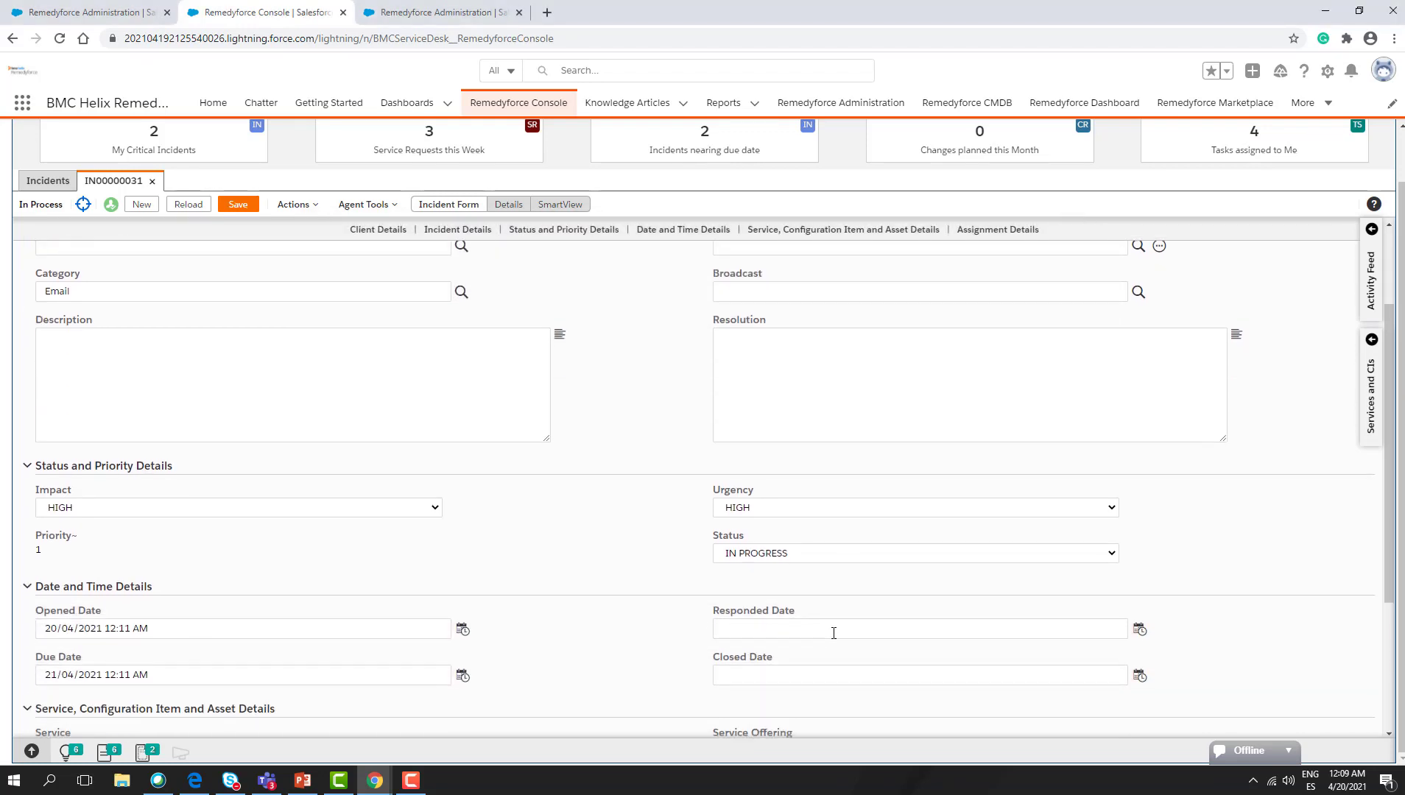
click(808, 559)
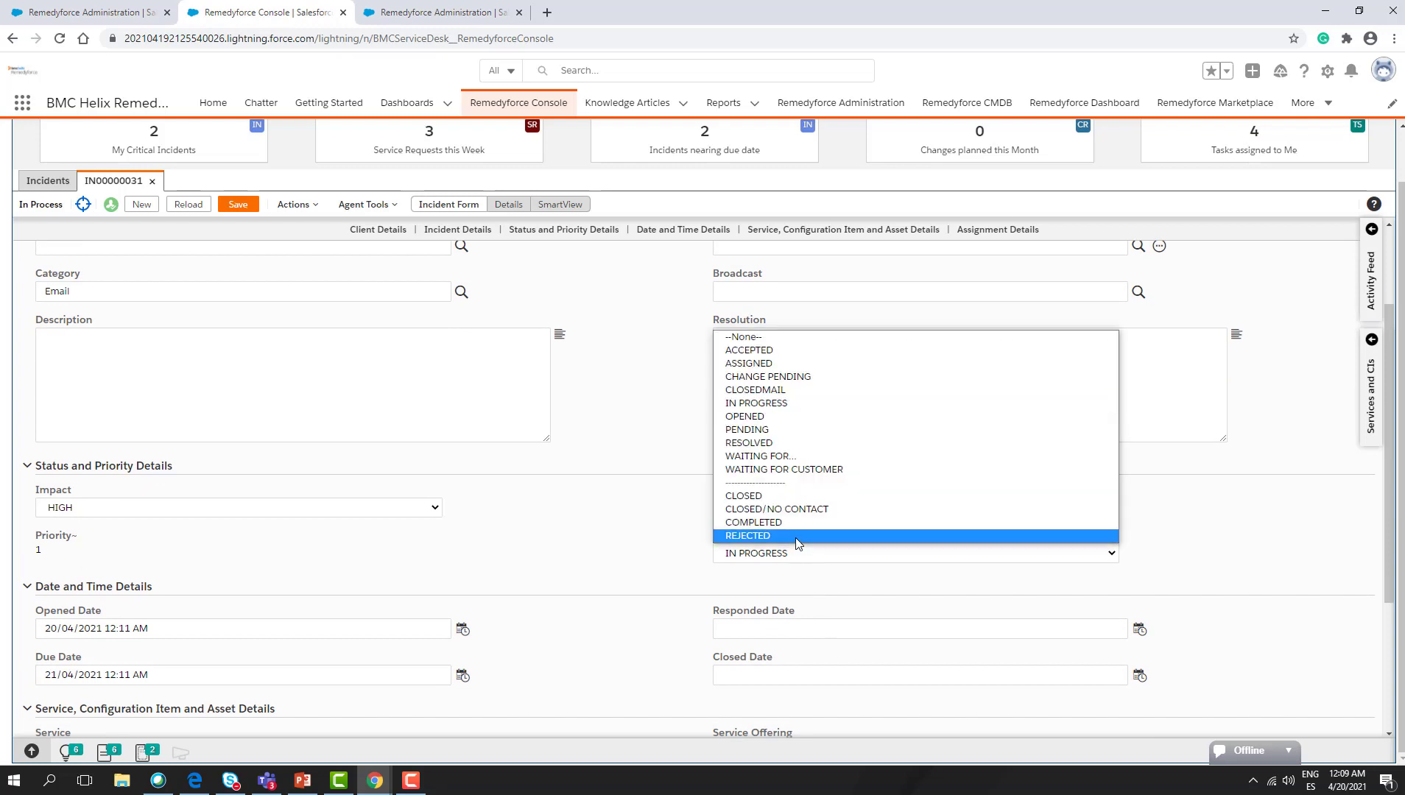
click(763, 498)
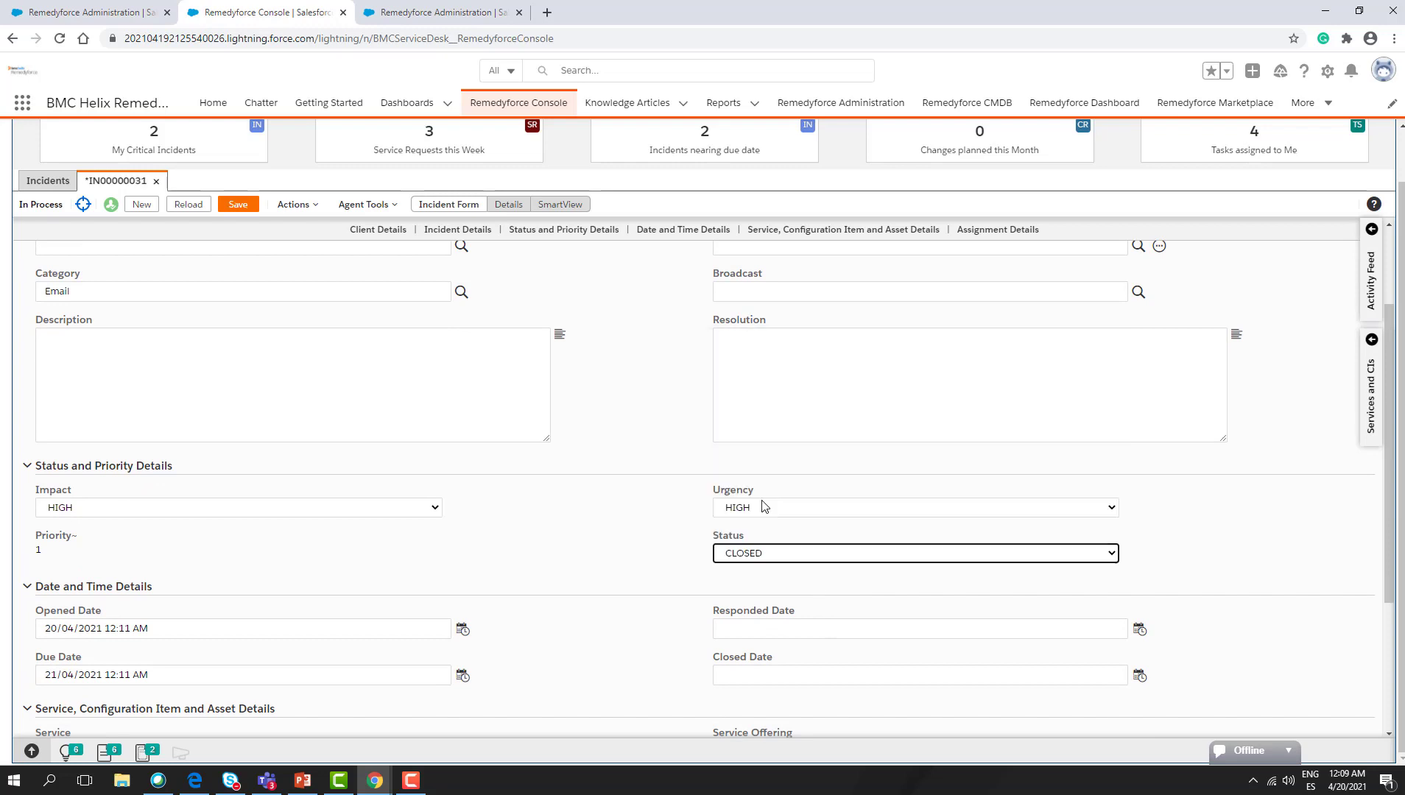
click(242, 209)
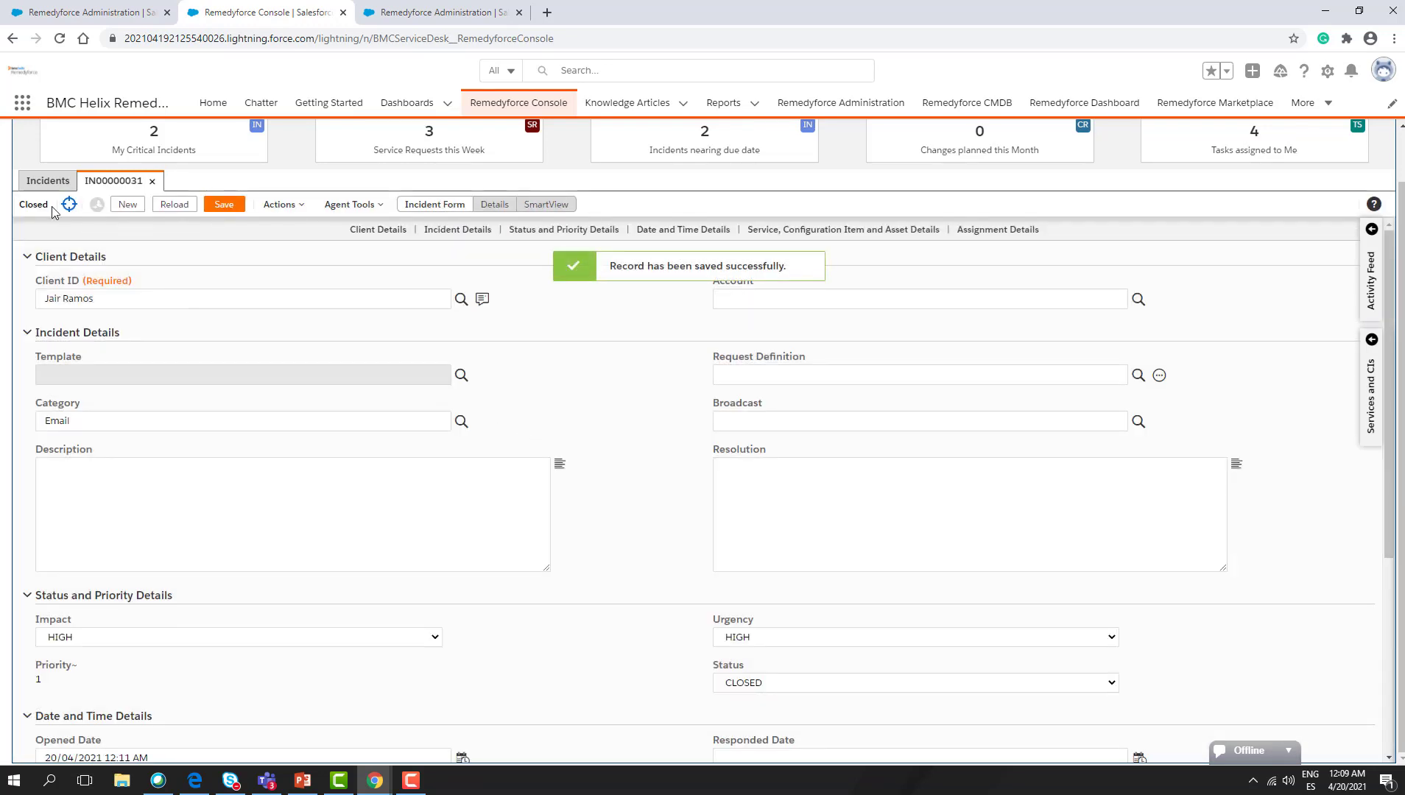
click(68, 206)
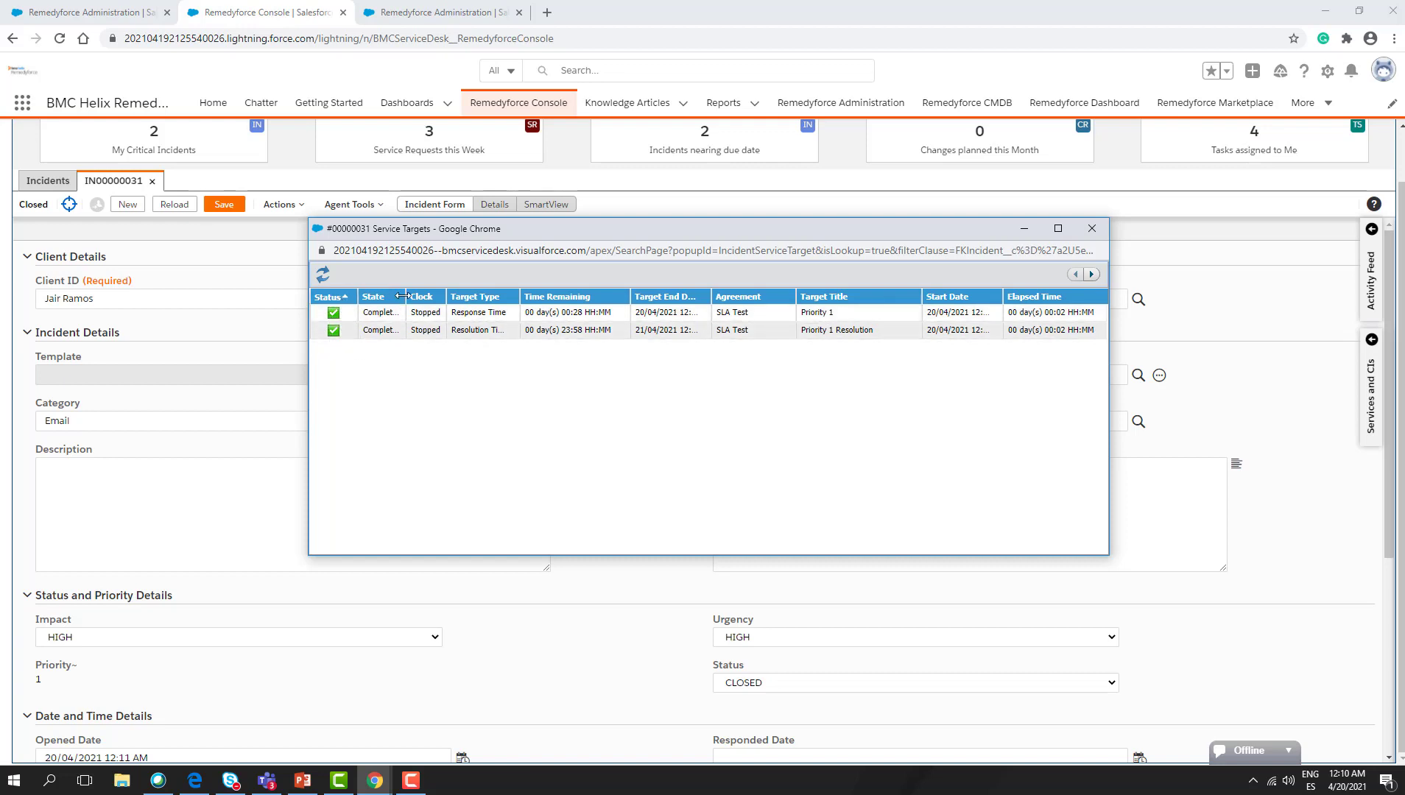
- Widen the State column to read the closed incident's service targets, close the list, and check the incident's Service field
drag(406, 296, 446, 297)
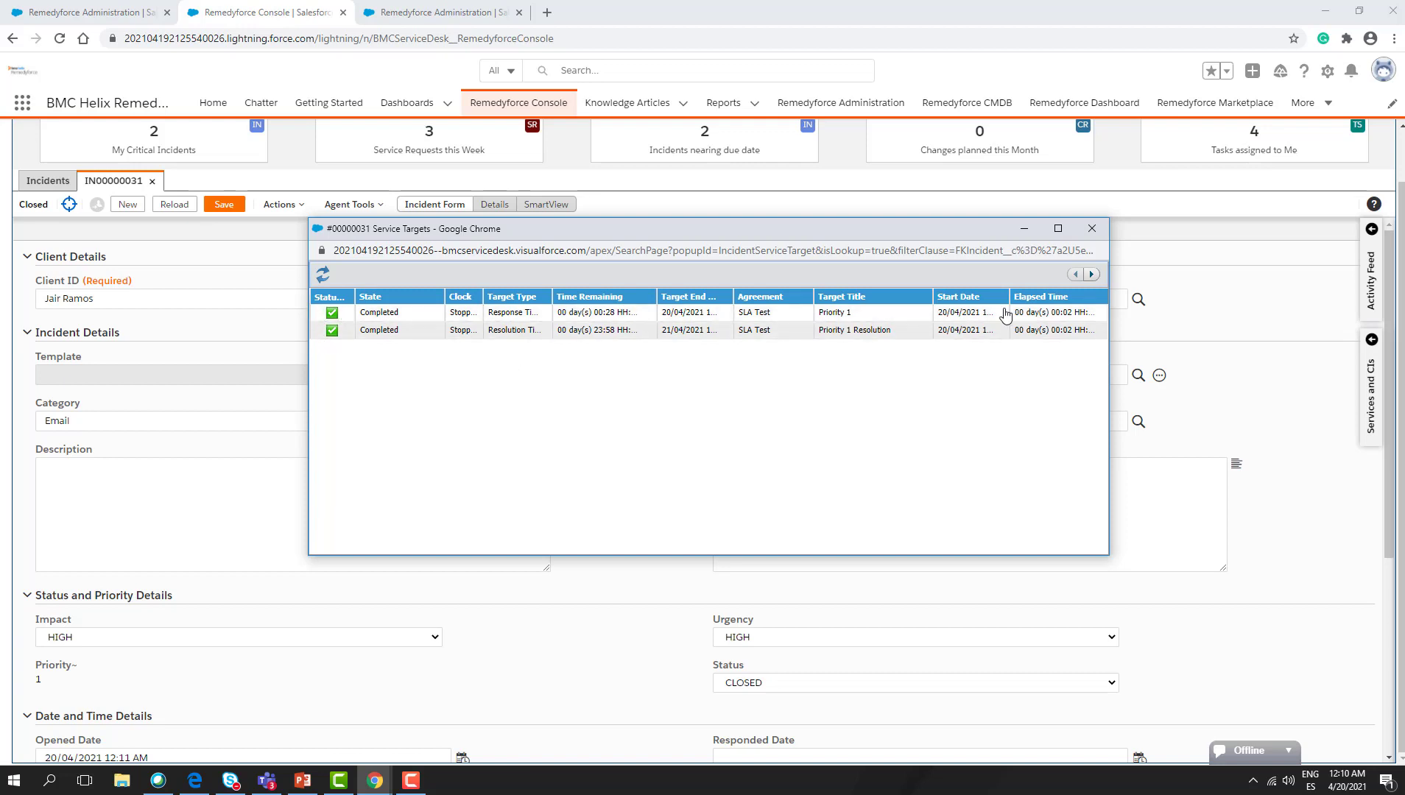
click(1093, 230)
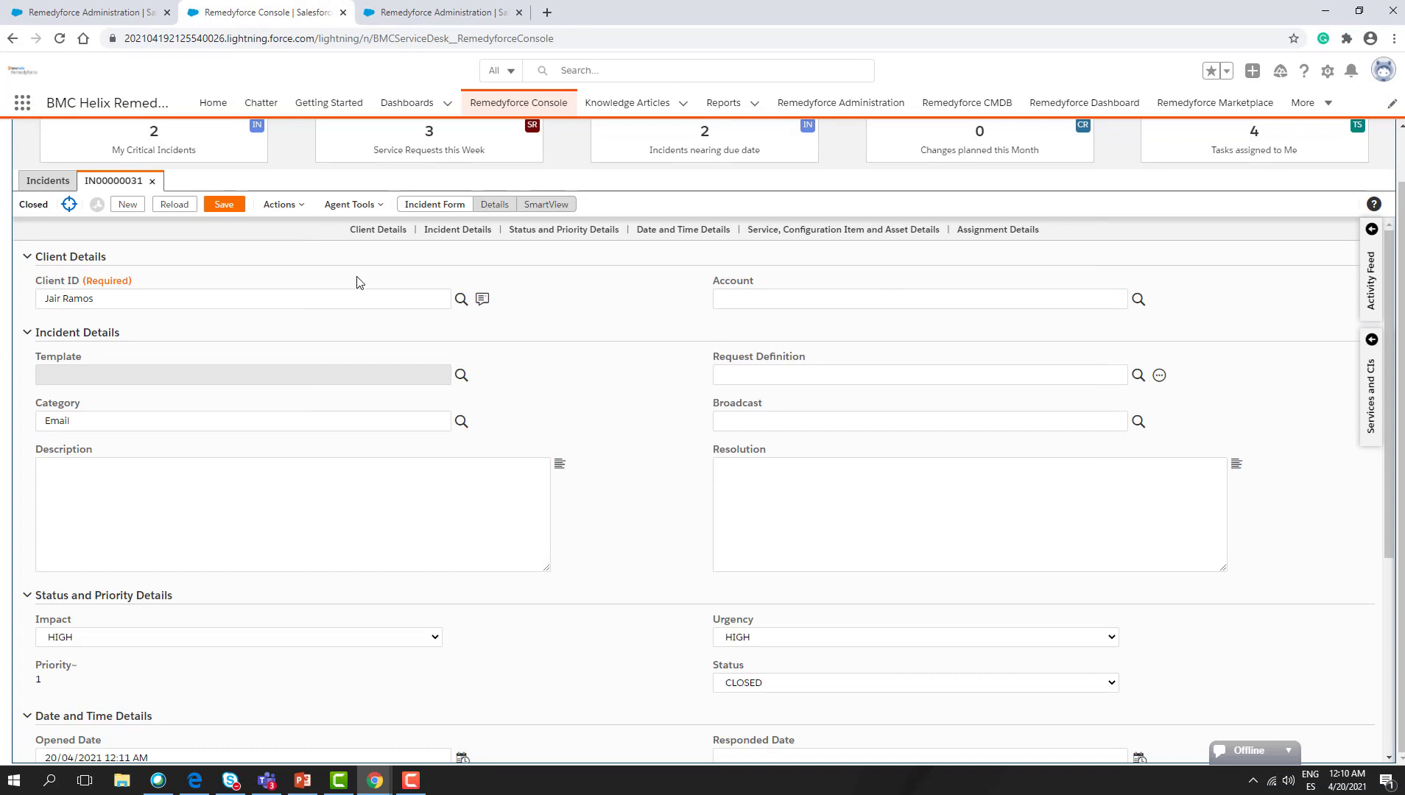
scroll(223, 368, down, 5)
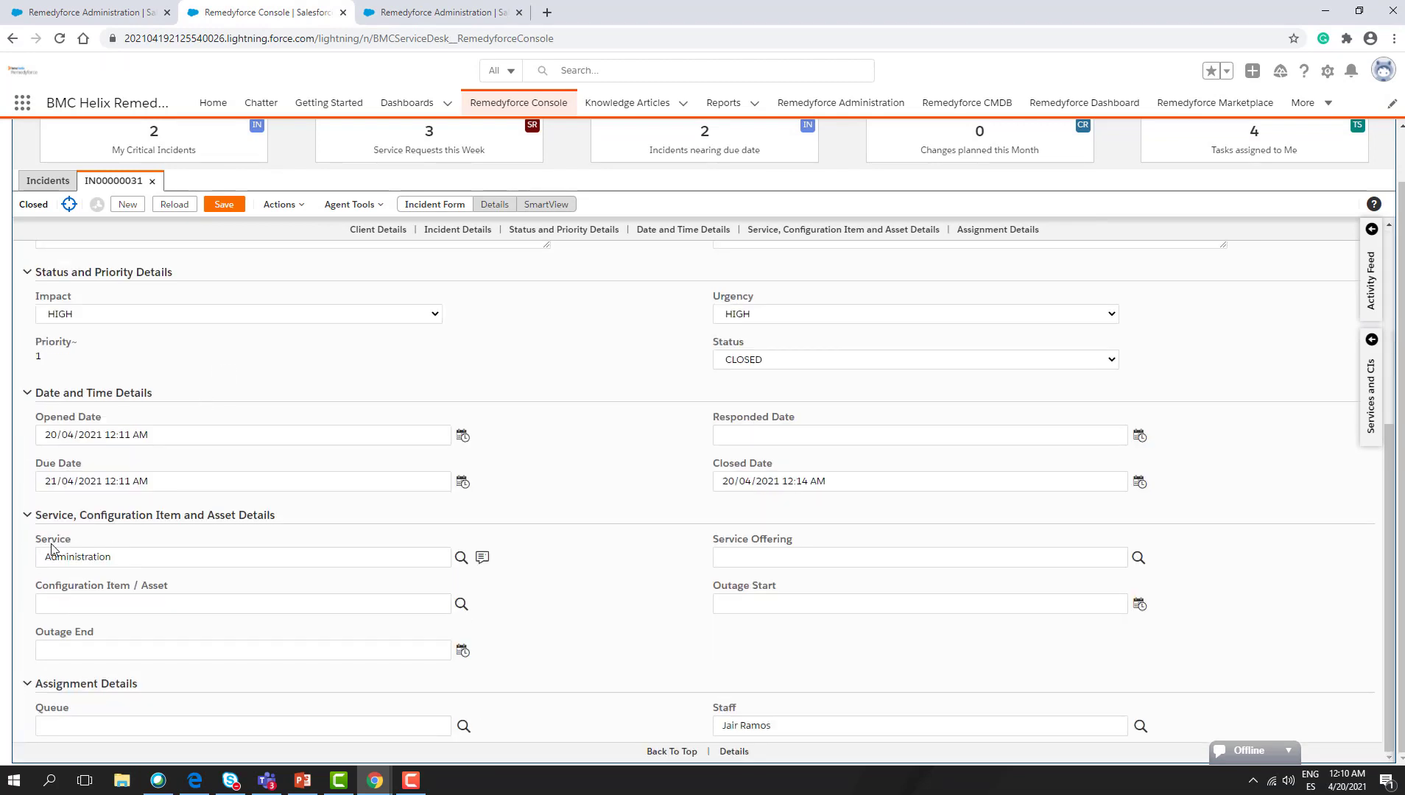
- Clear the service from the SLA Test agreement in Remedyforce Administration and save the agreement
click(103, 12)
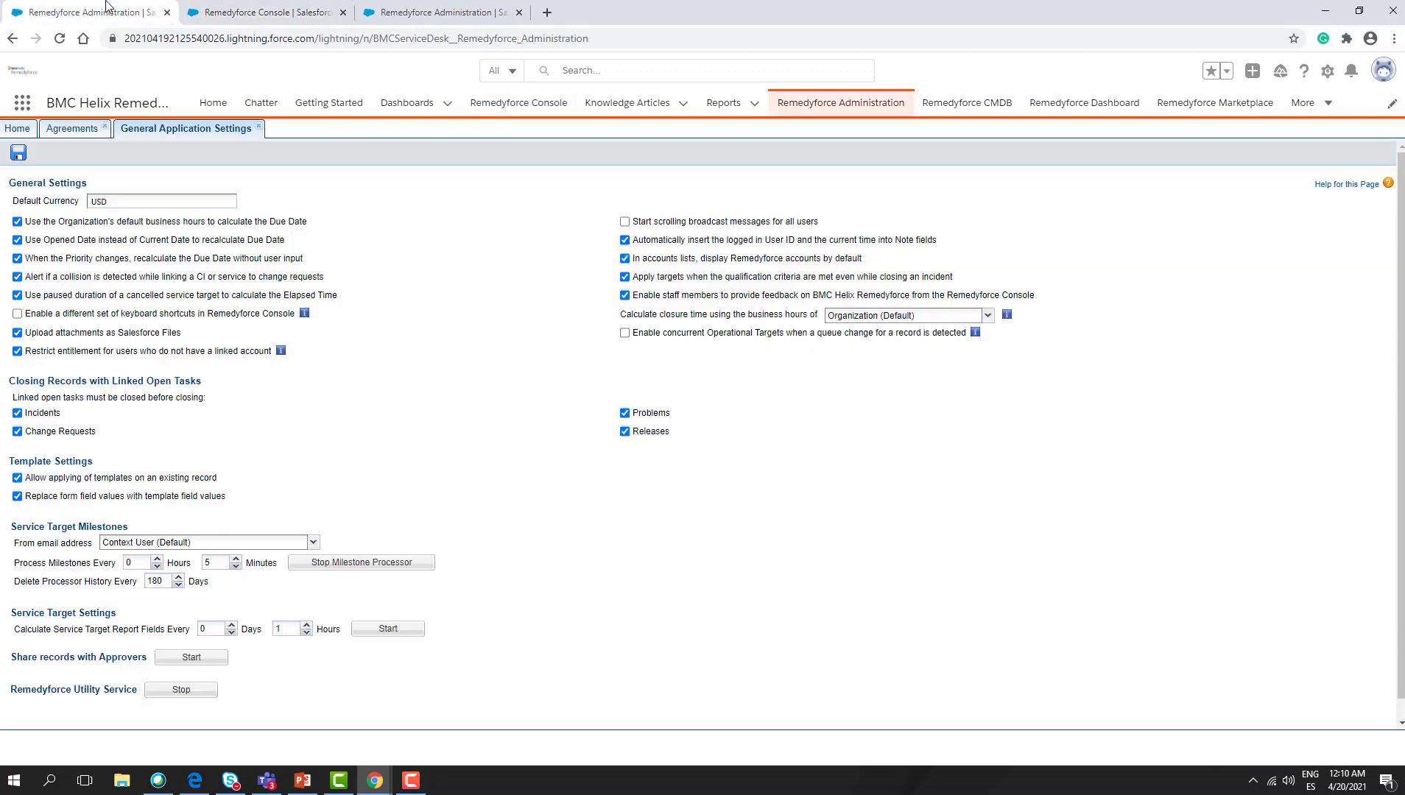
click(70, 130)
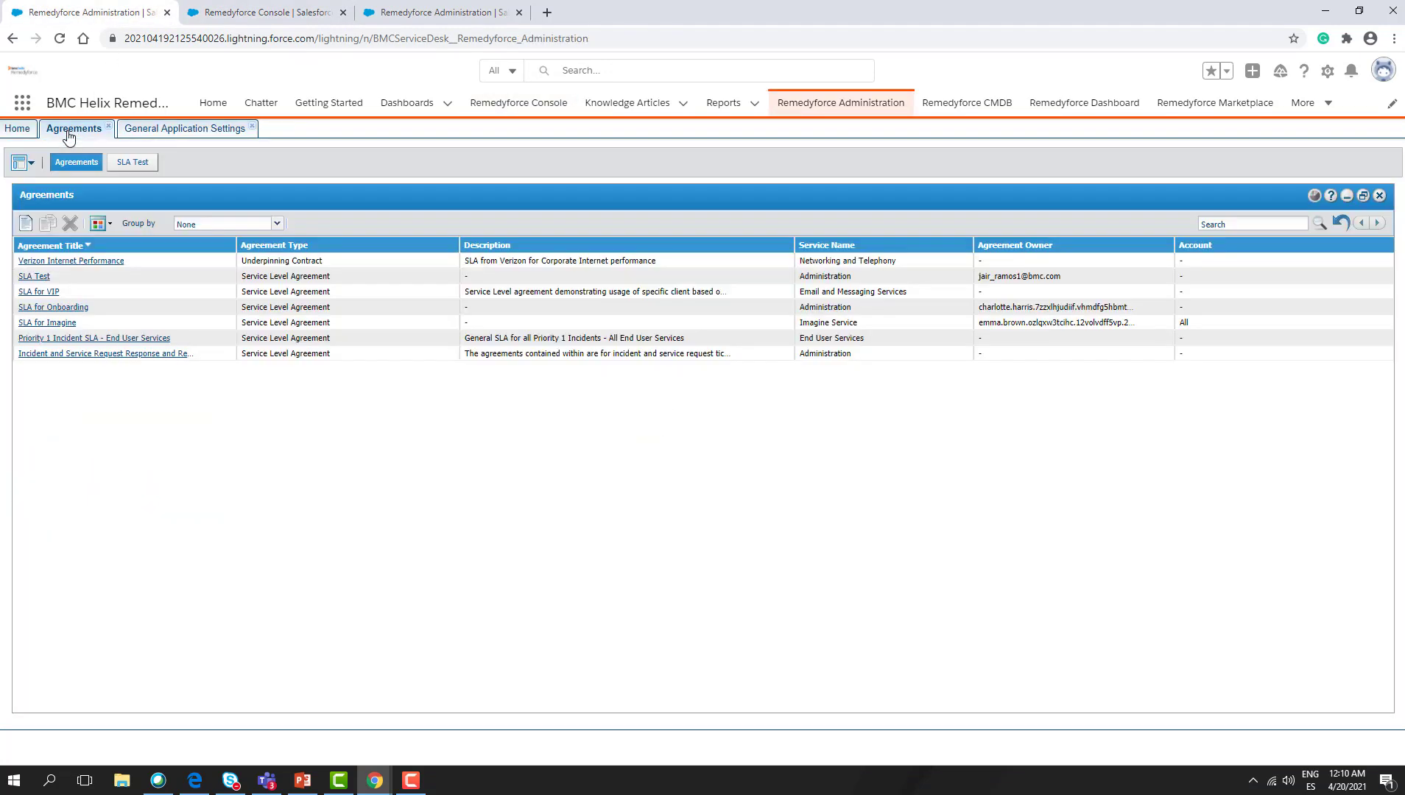
click(34, 276)
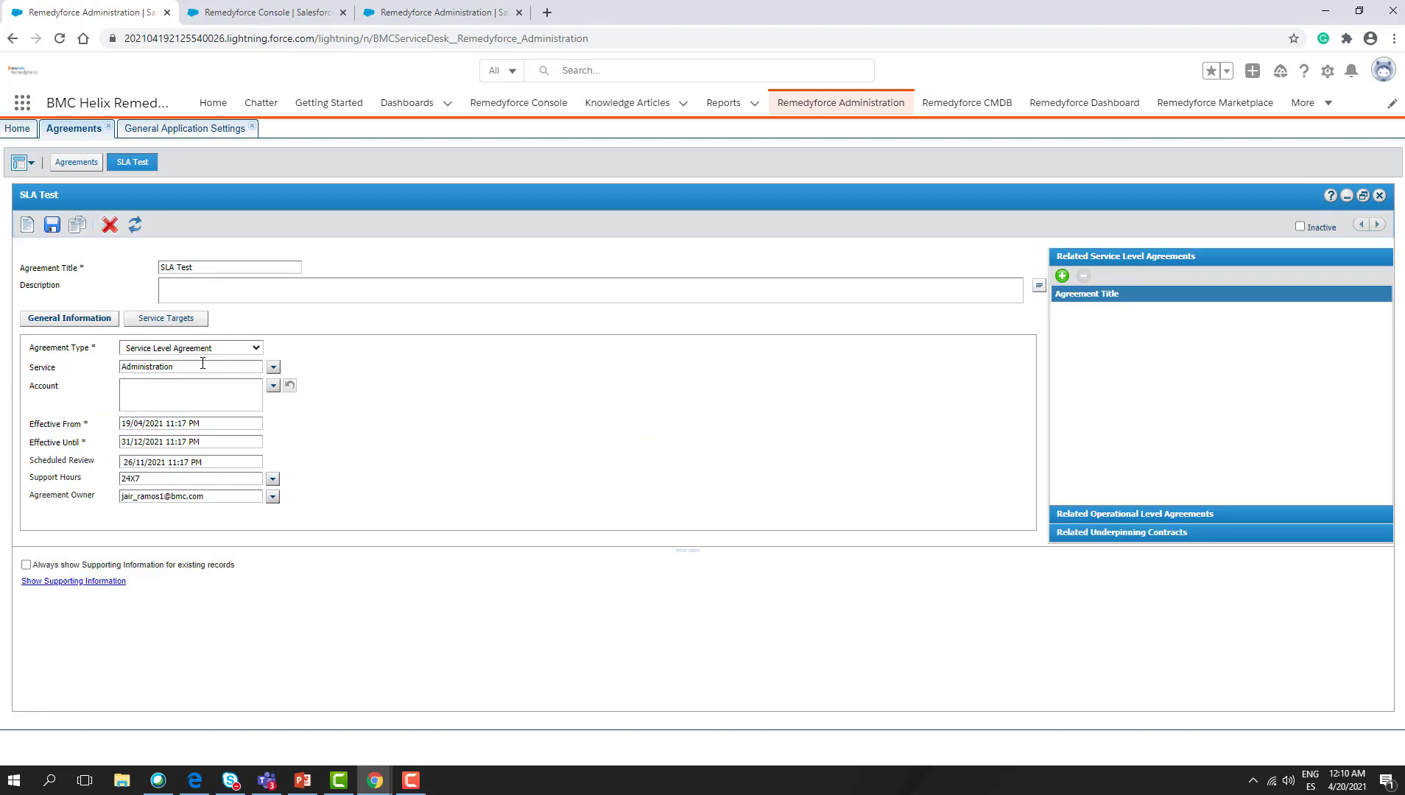
drag(202, 363, 110, 372)
key(BackSpace)
click(52, 224)
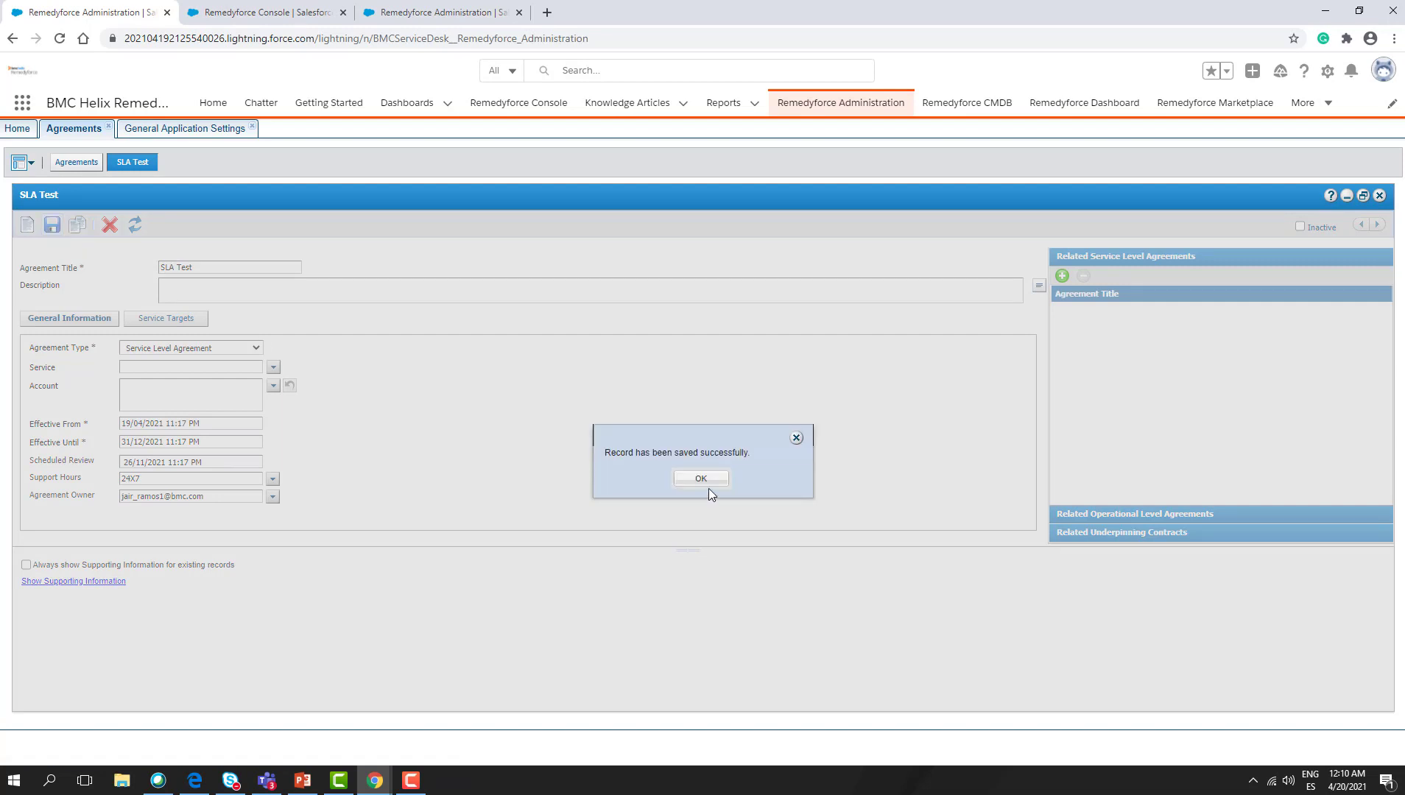
click(706, 480)
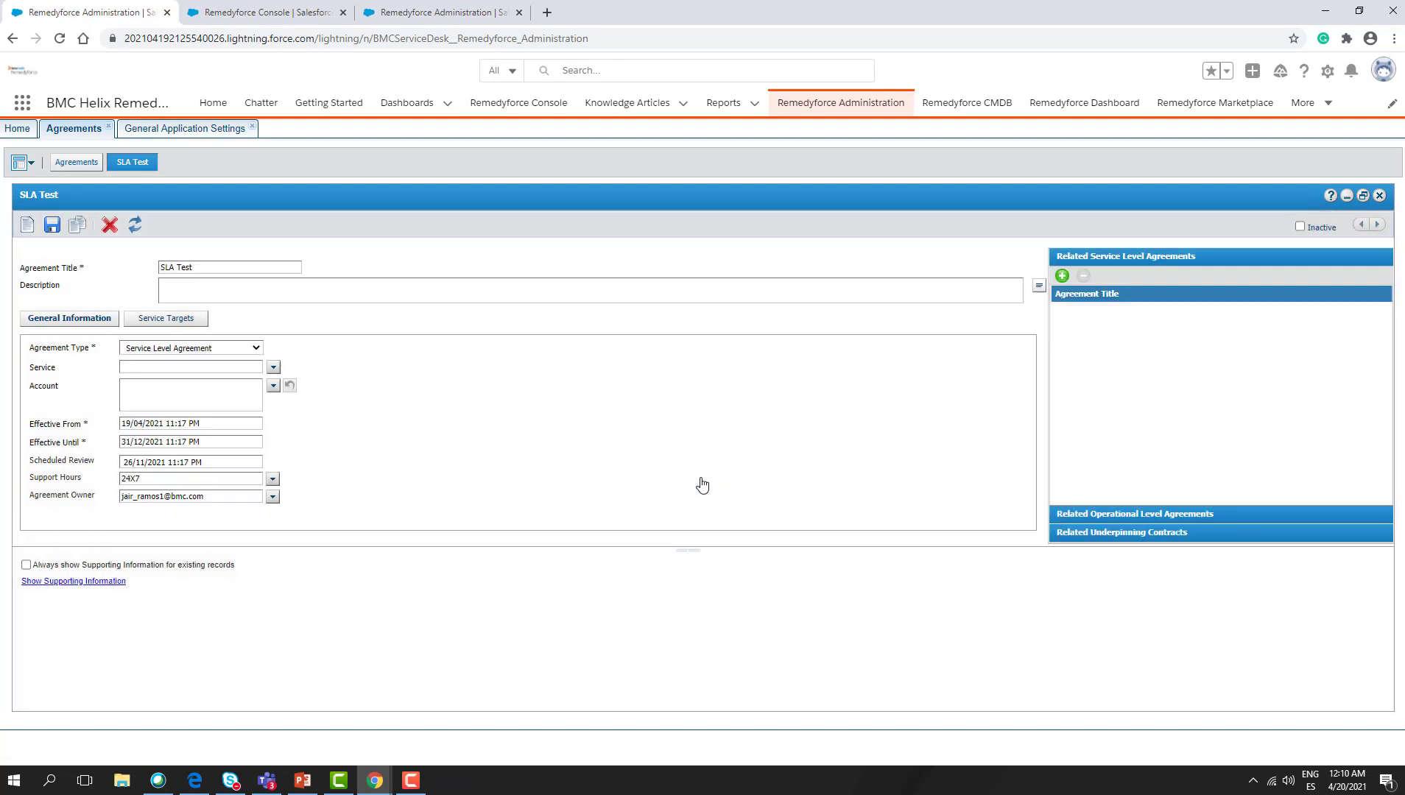
- Start a new incident in the Remedyforce Console with the client's name as Client ID and Email as category
click(269, 10)
click(48, 182)
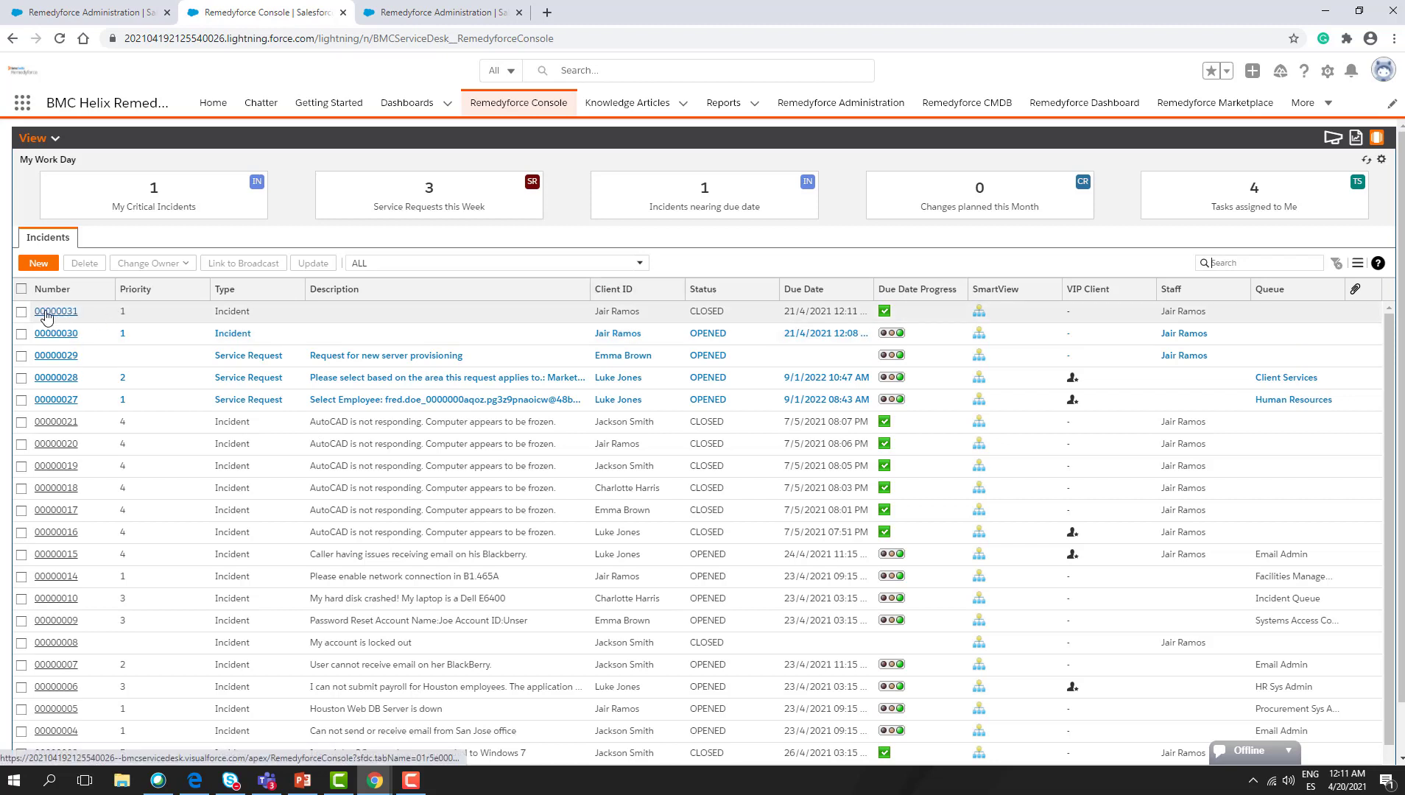
click(38, 263)
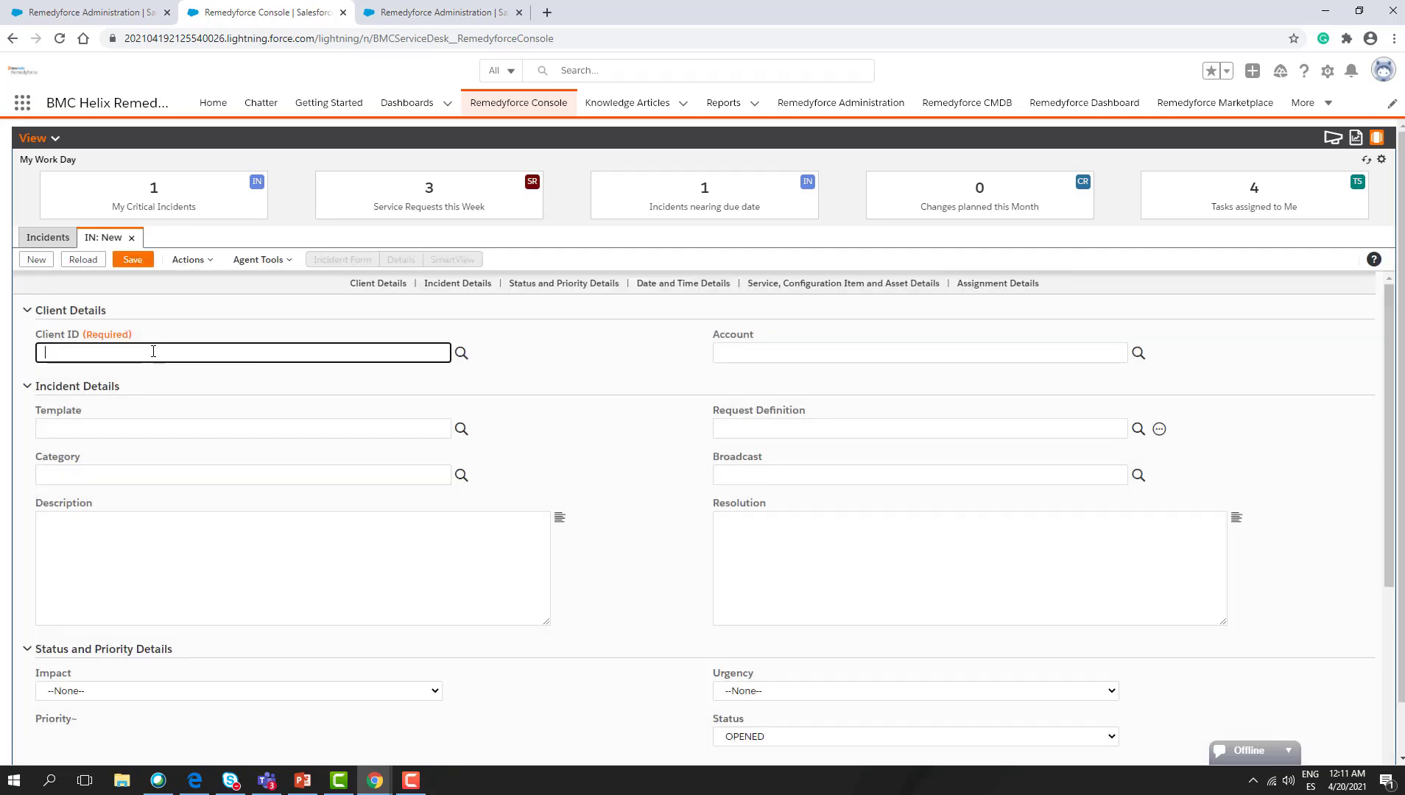
text(jair)
click(140, 388)
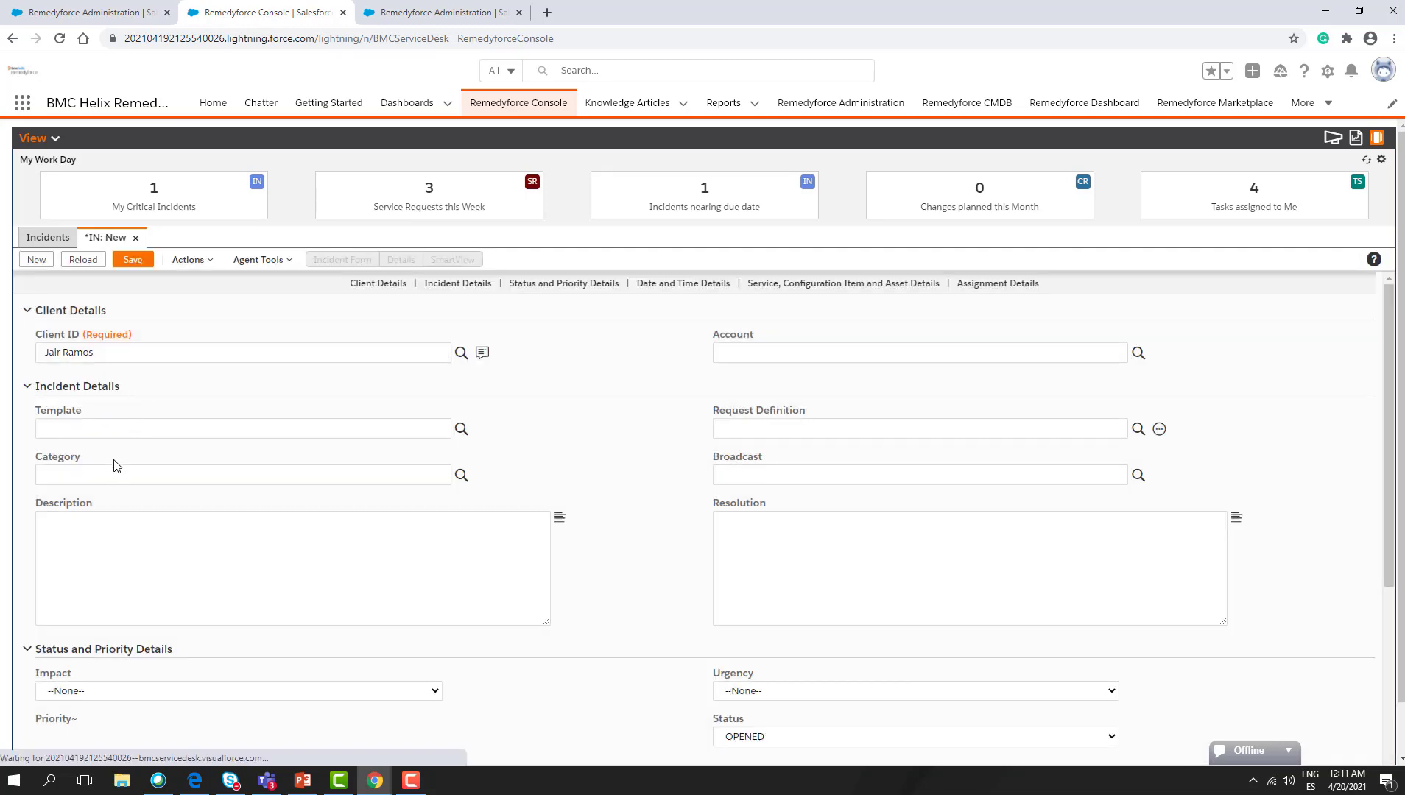
click(104, 475)
text(emai)
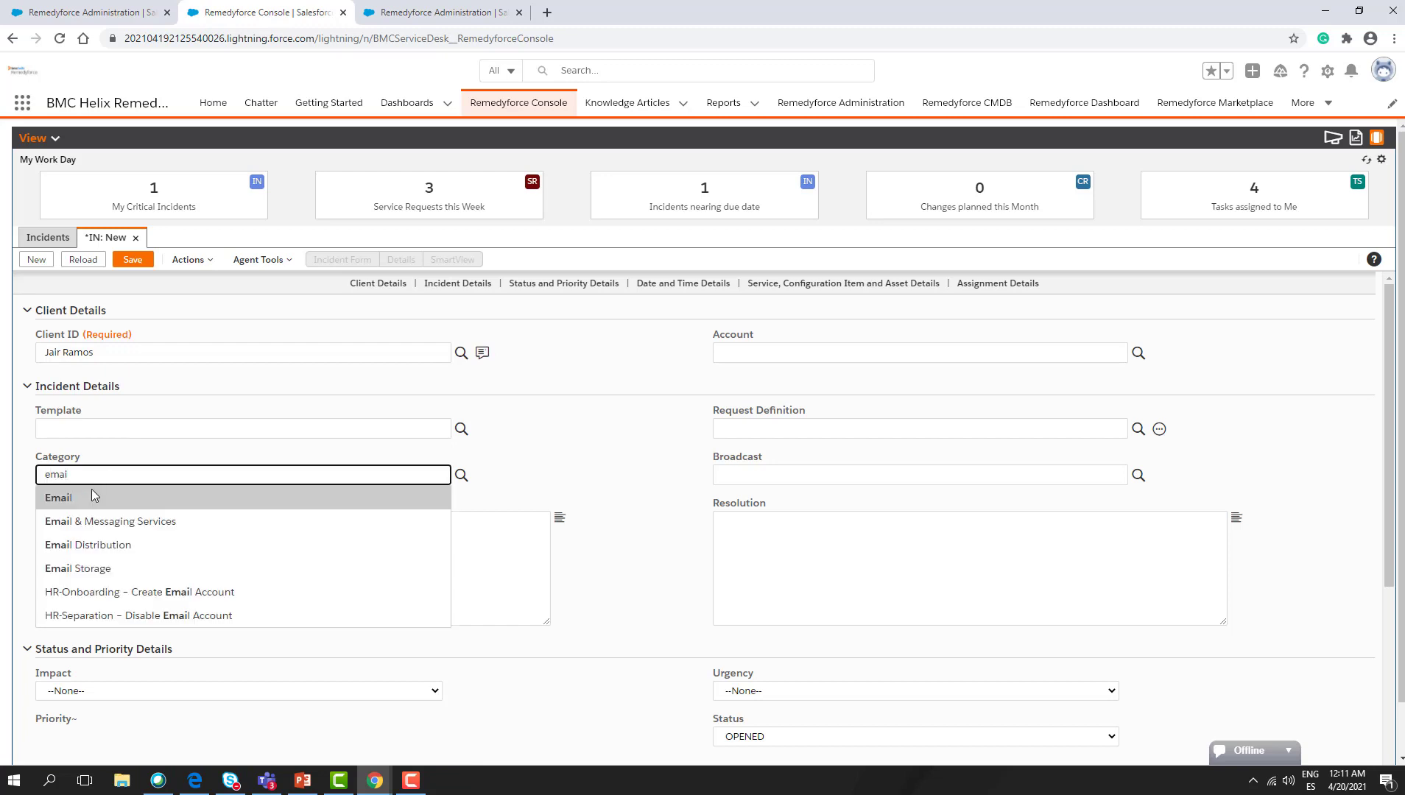
click(85, 494)
- Set the new incident's impact and urgency to HIGH, save it, and review its details with the service left blank
scroll(316, 445, down, 5)
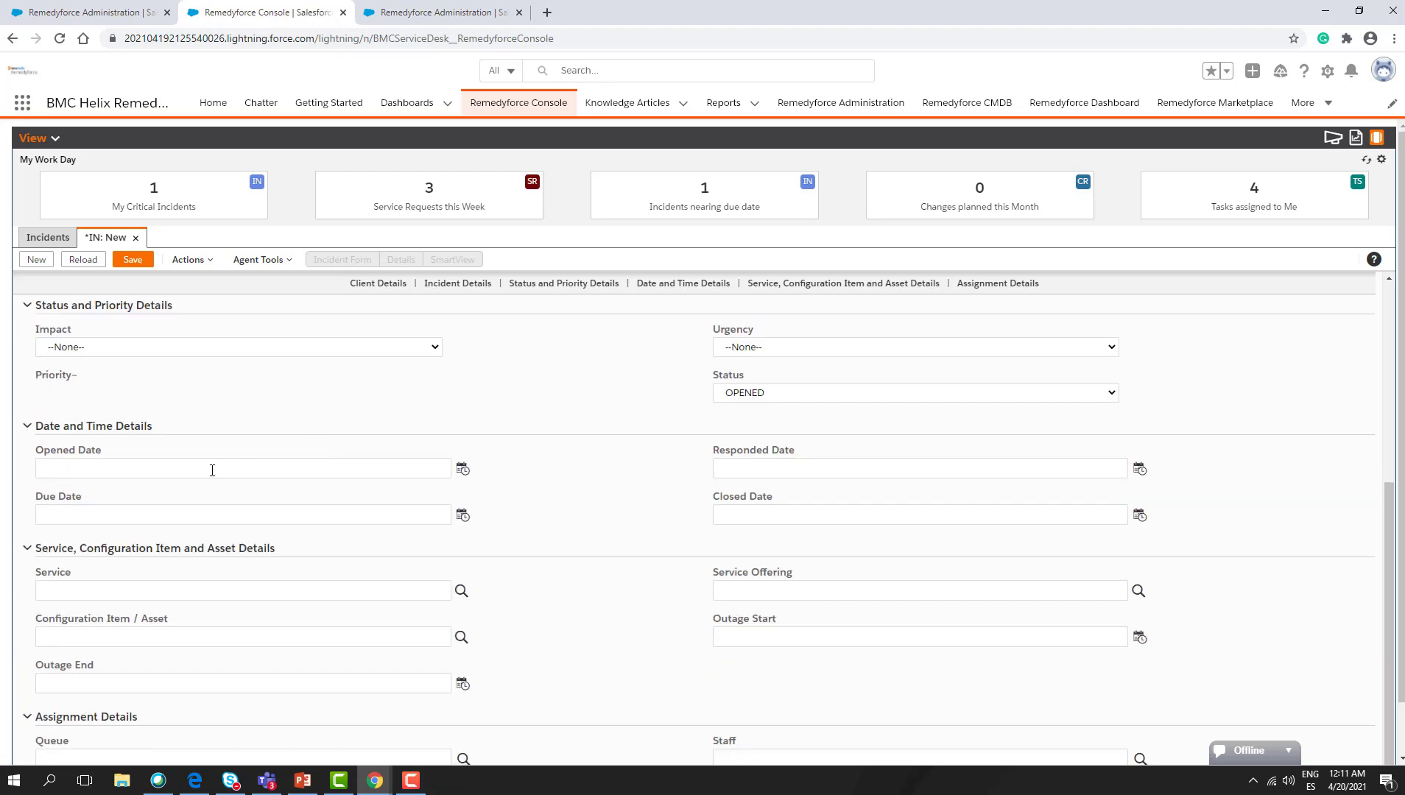
click(150, 353)
click(144, 379)
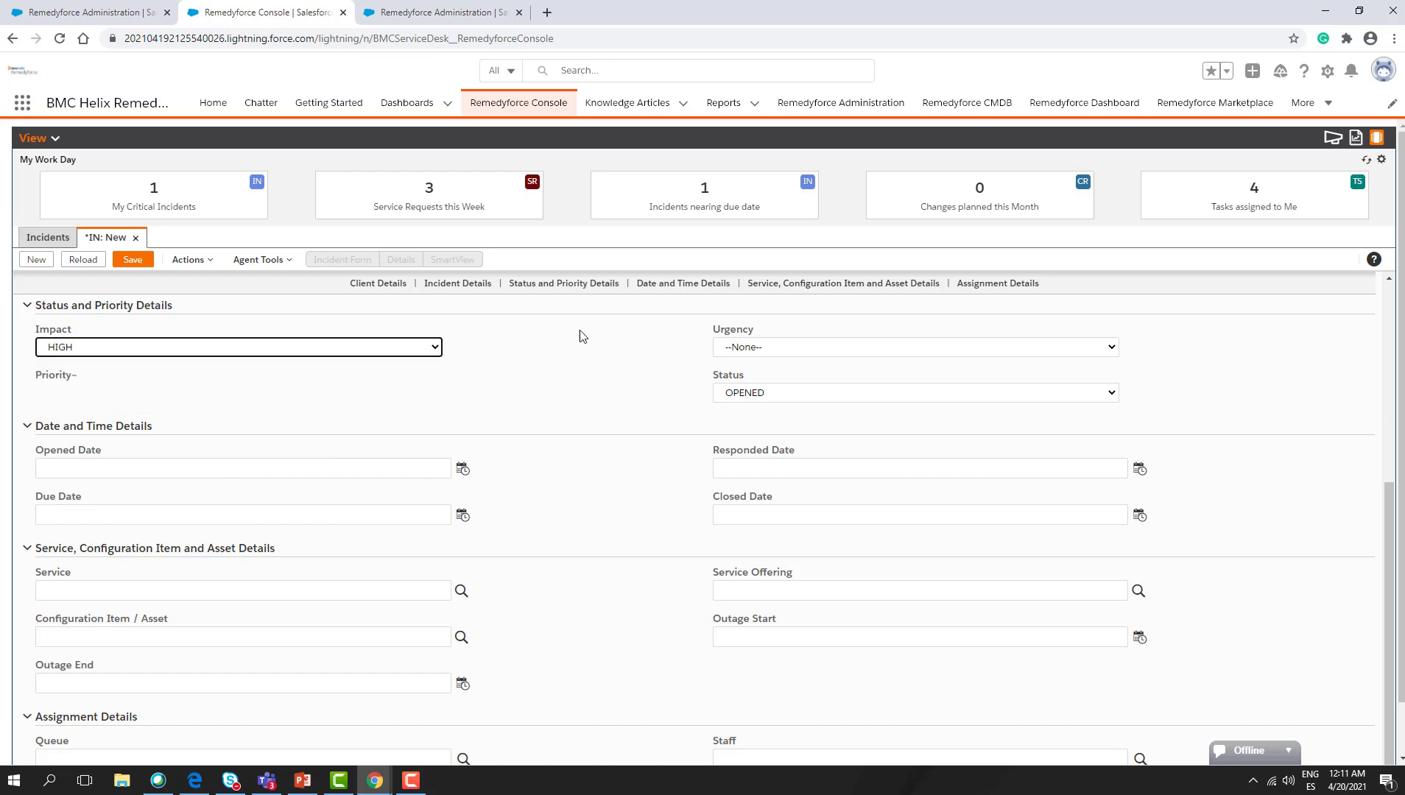
click(739, 349)
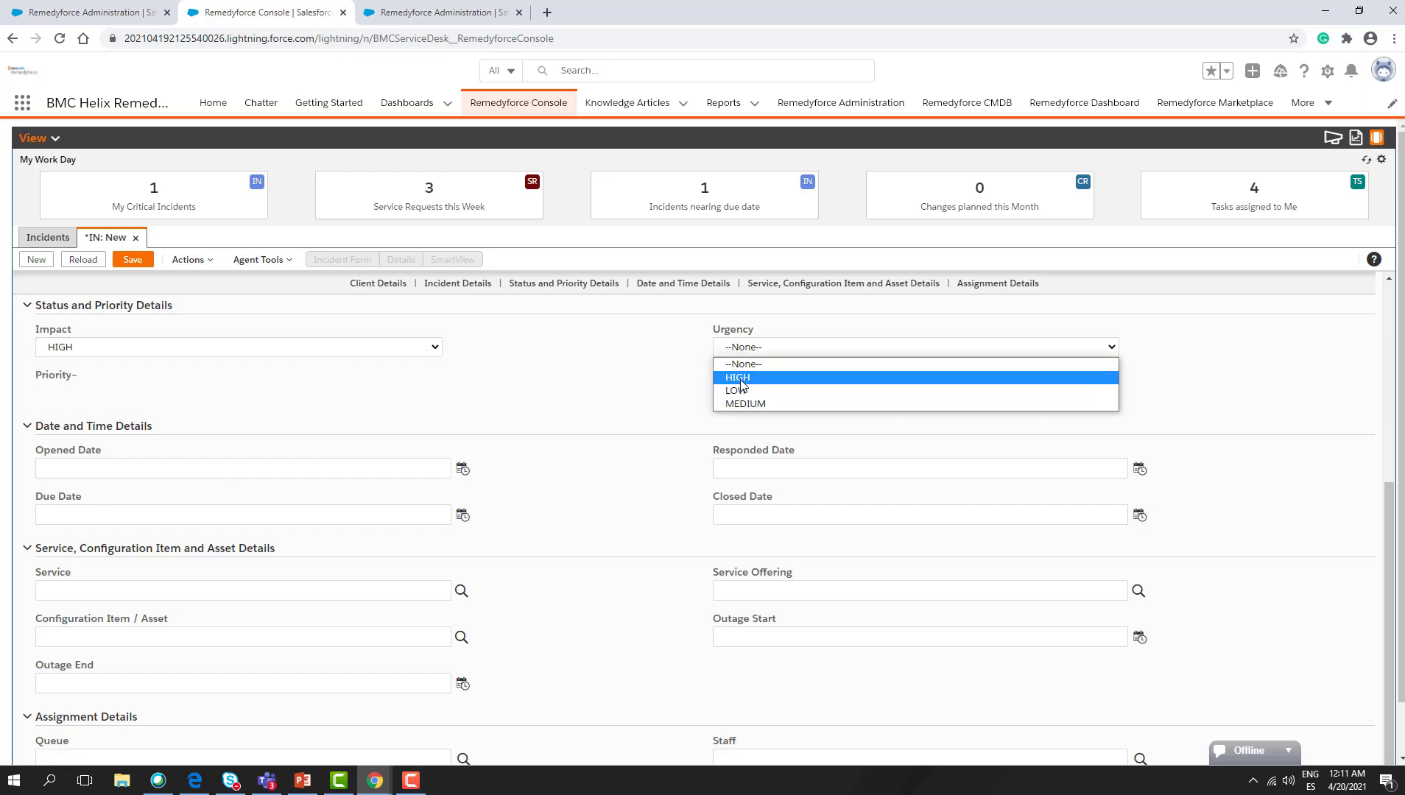
click(740, 376)
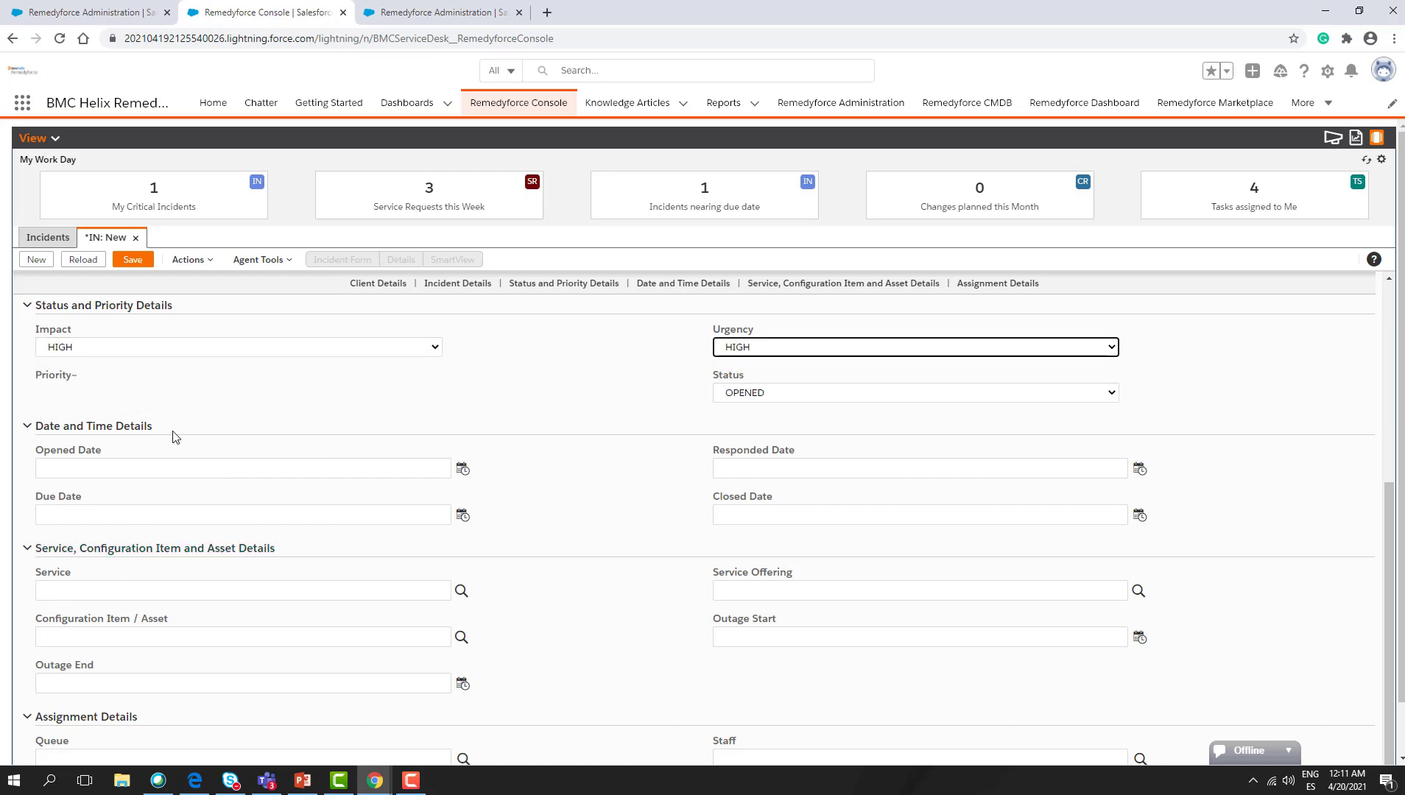
click(128, 262)
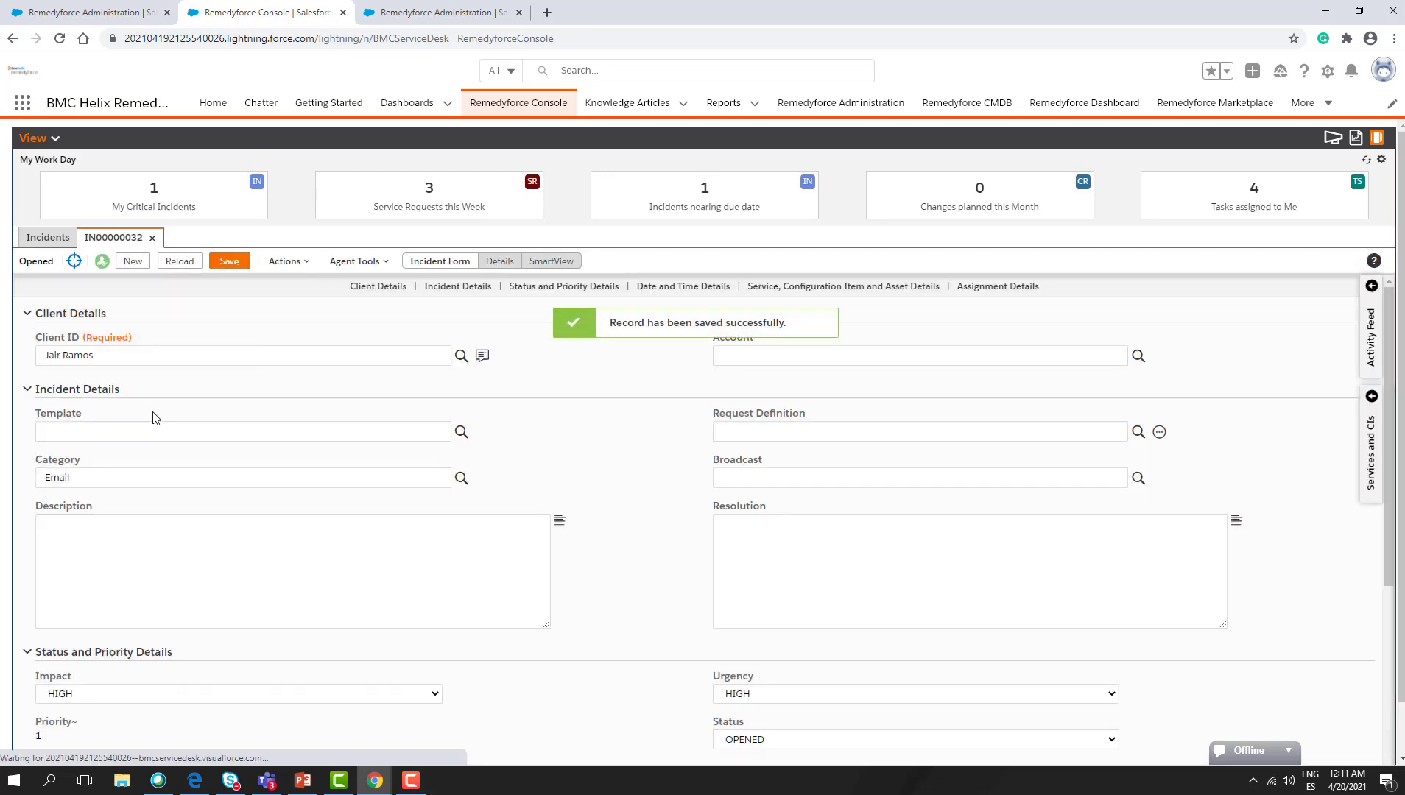
scroll(153, 417, down, 5)
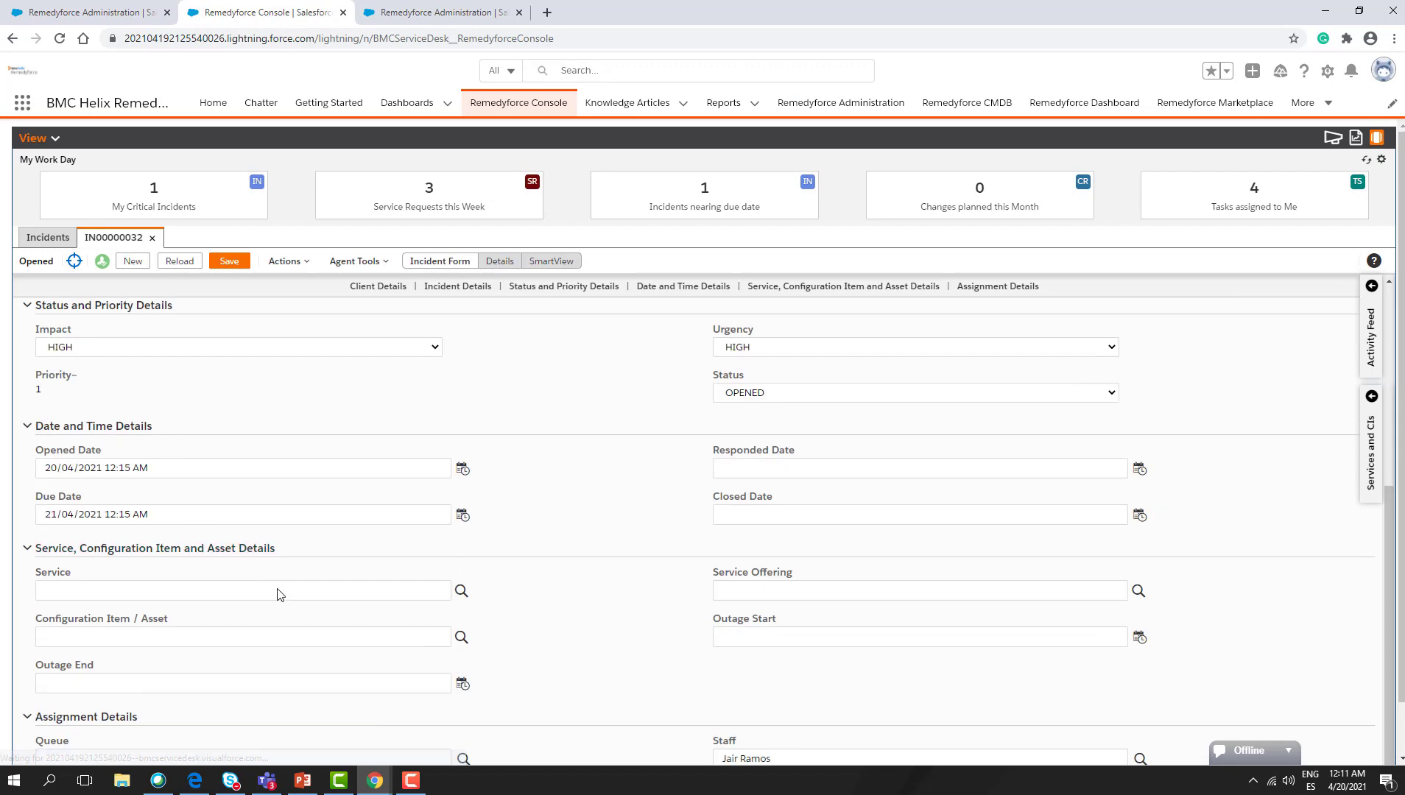
scroll(278, 589, up, 5)
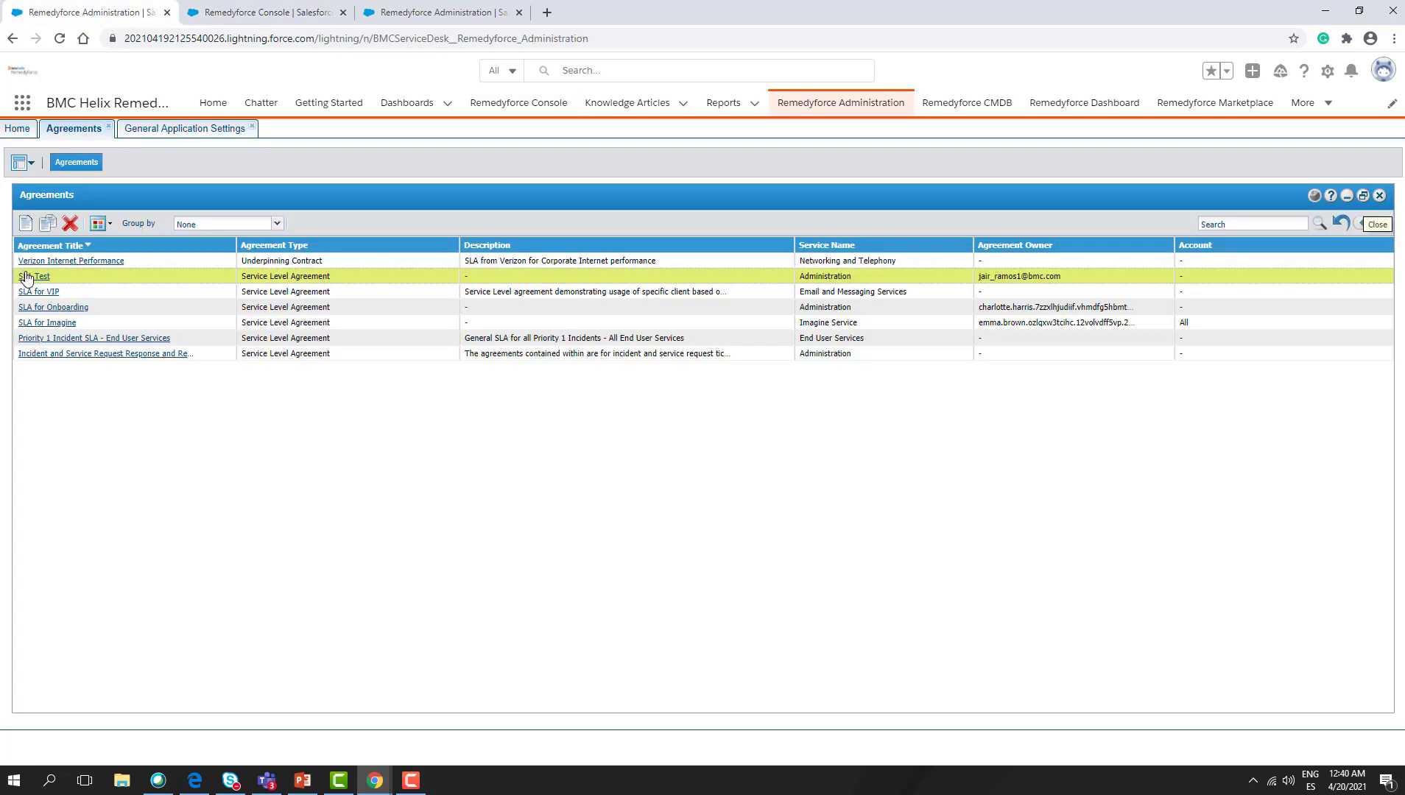
- Open the SLA Test agreement and show the incidents linked to it in its supporting information
click(27, 278)
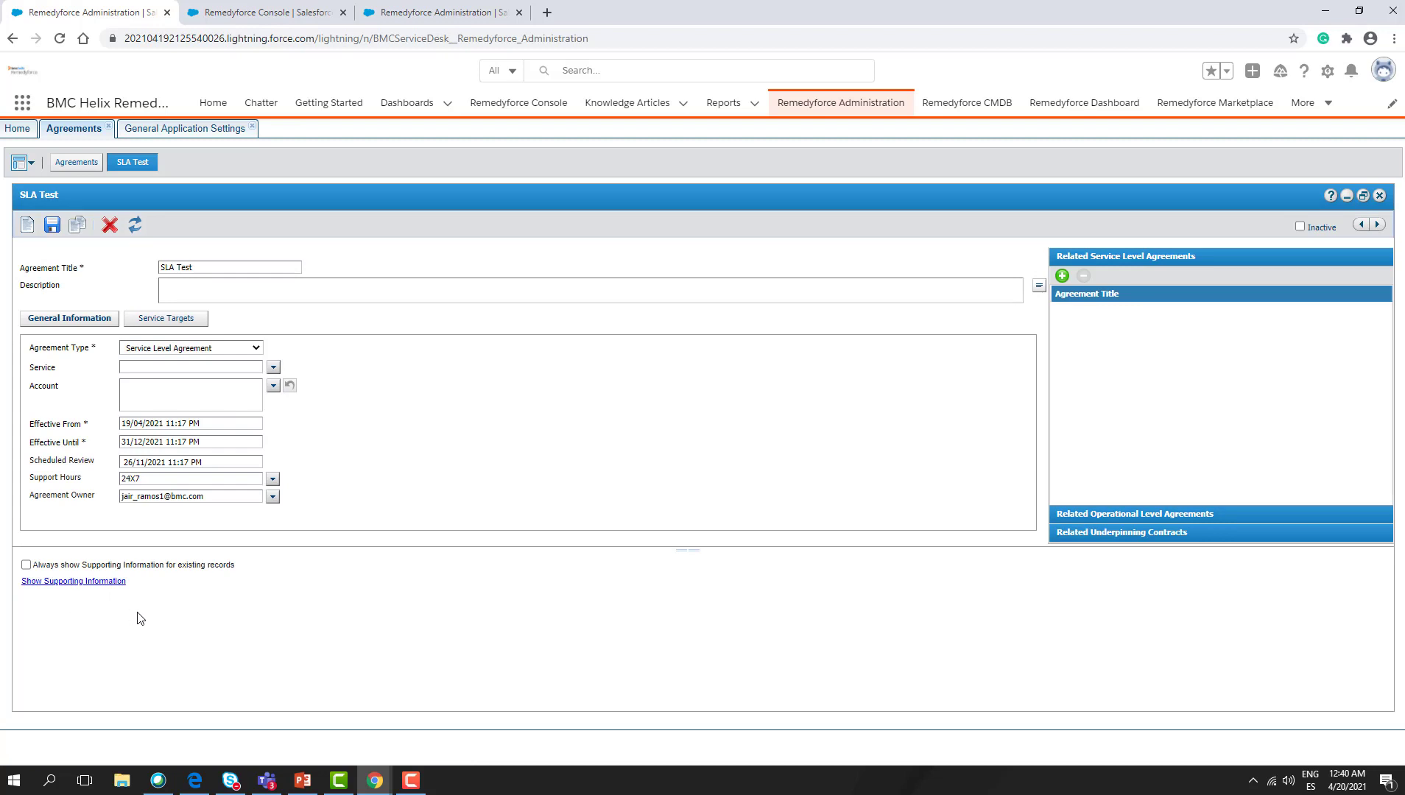
click(84, 582)
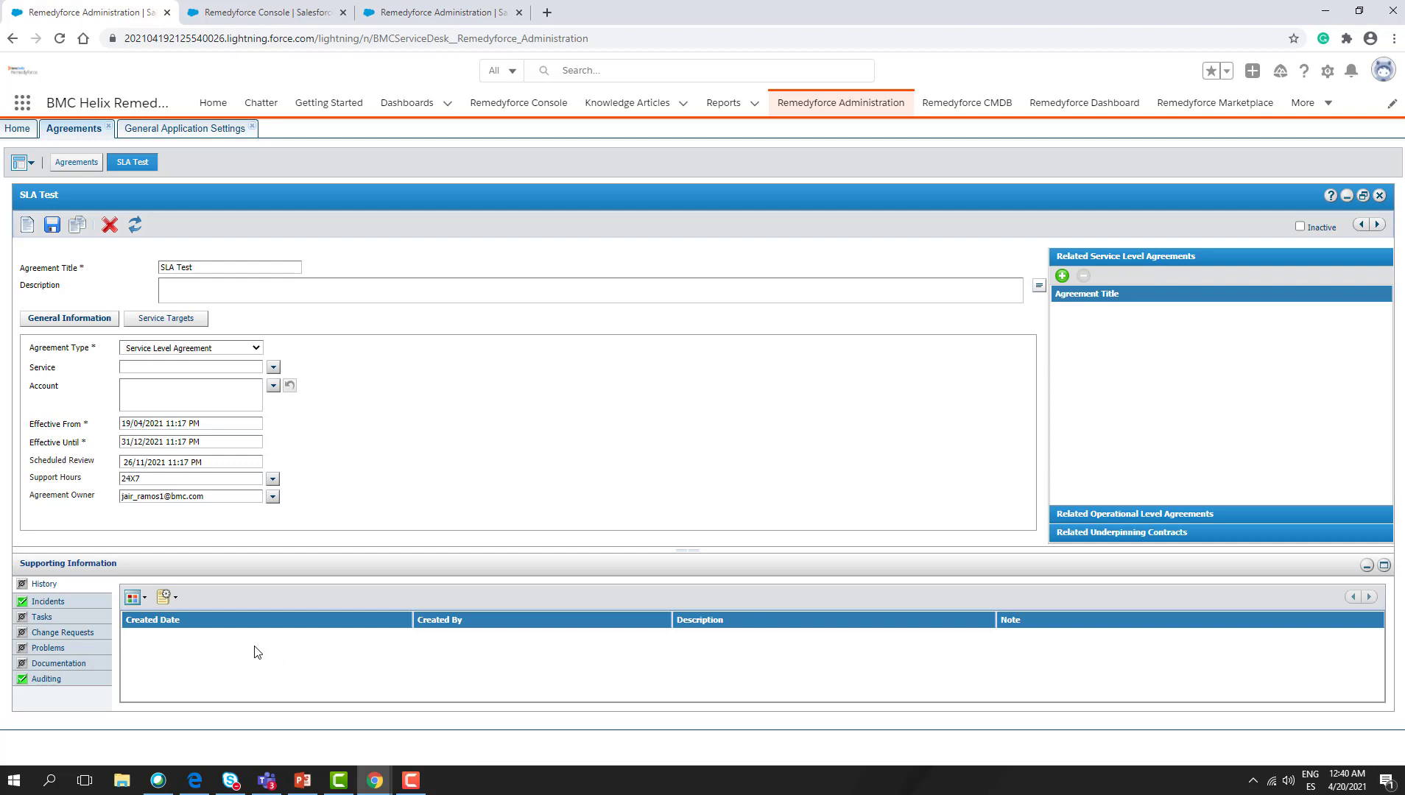
click(56, 602)
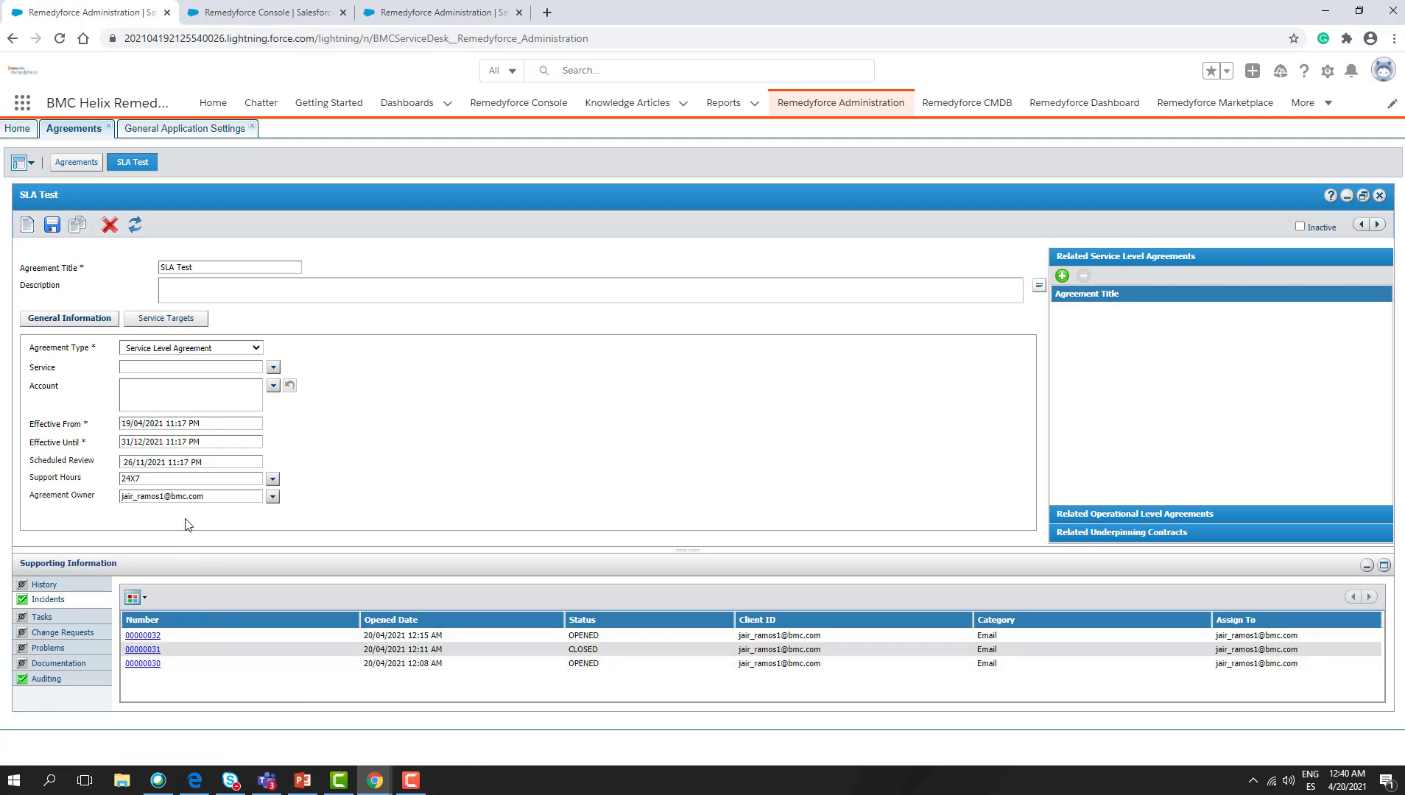
- Add a milestone to the agreement's Priority 1 service target, triggered when Percentage of Time Elapsed equals 10%
click(174, 325)
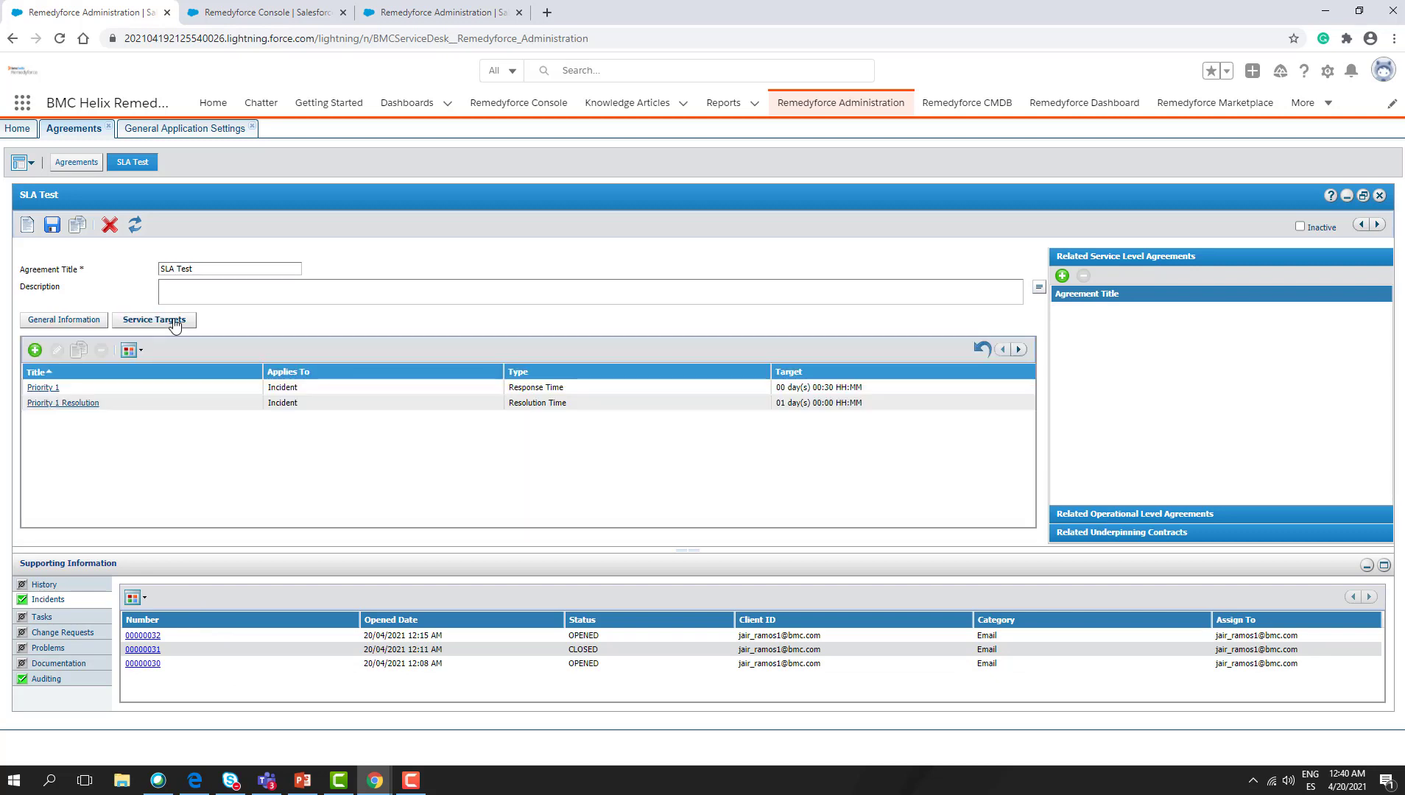
click(43, 388)
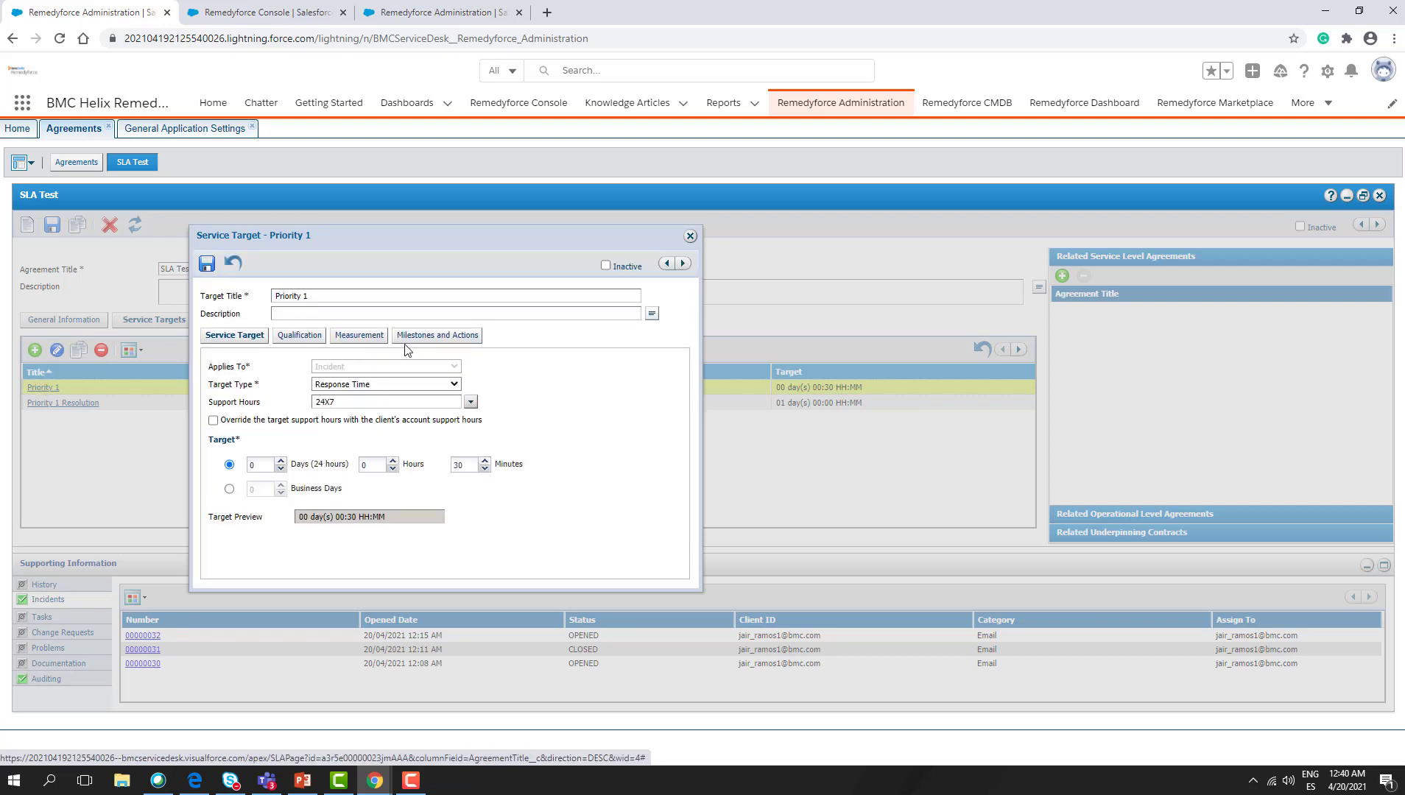
click(421, 337)
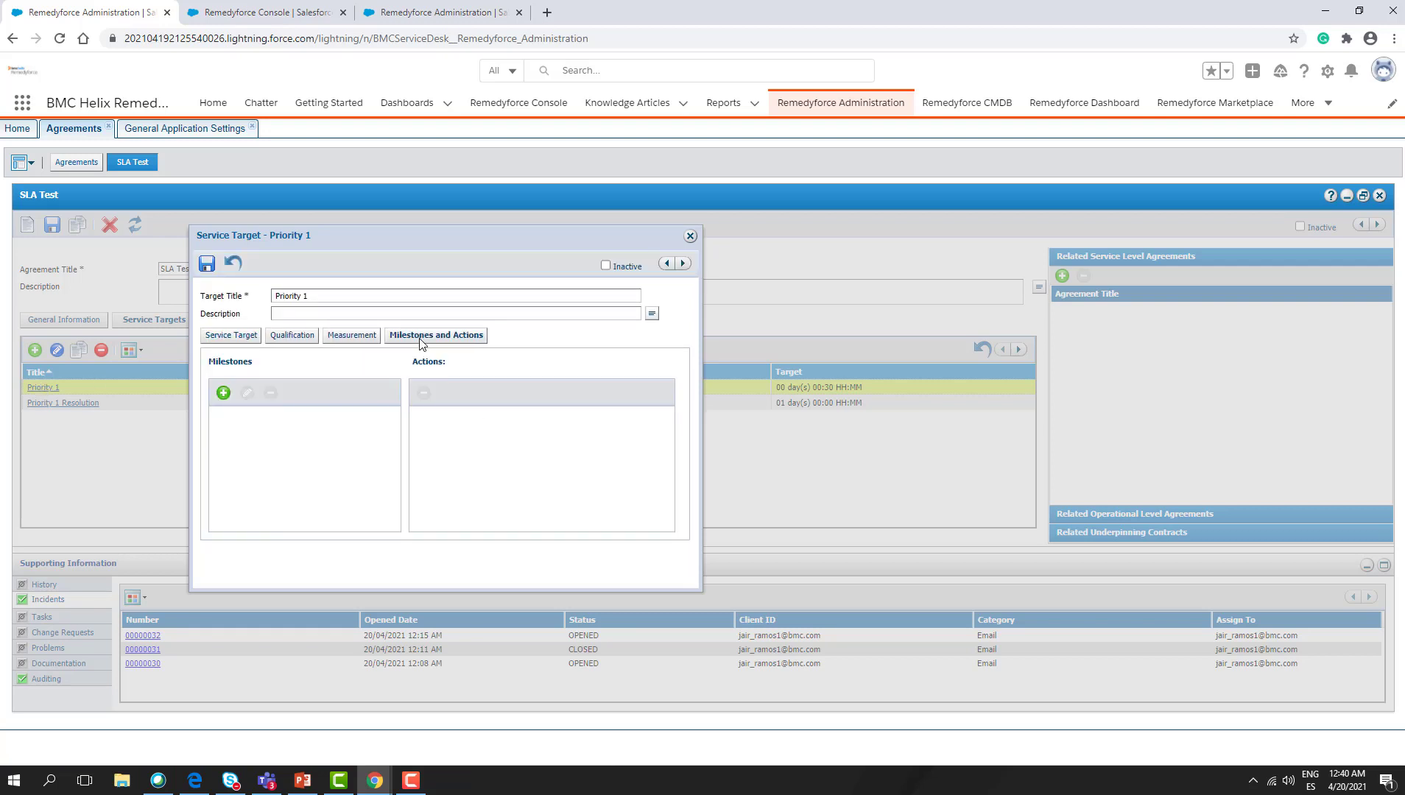
click(224, 393)
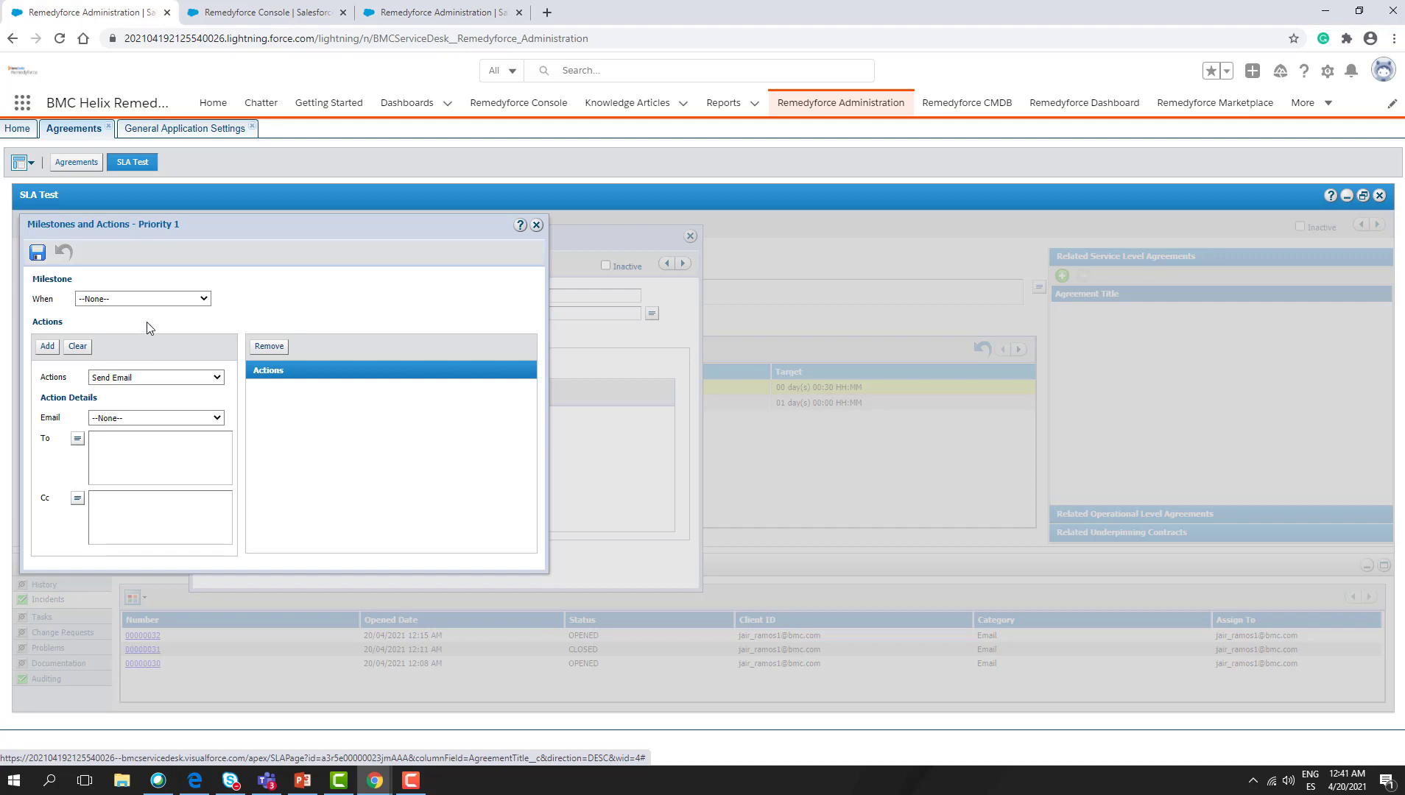
click(120, 302)
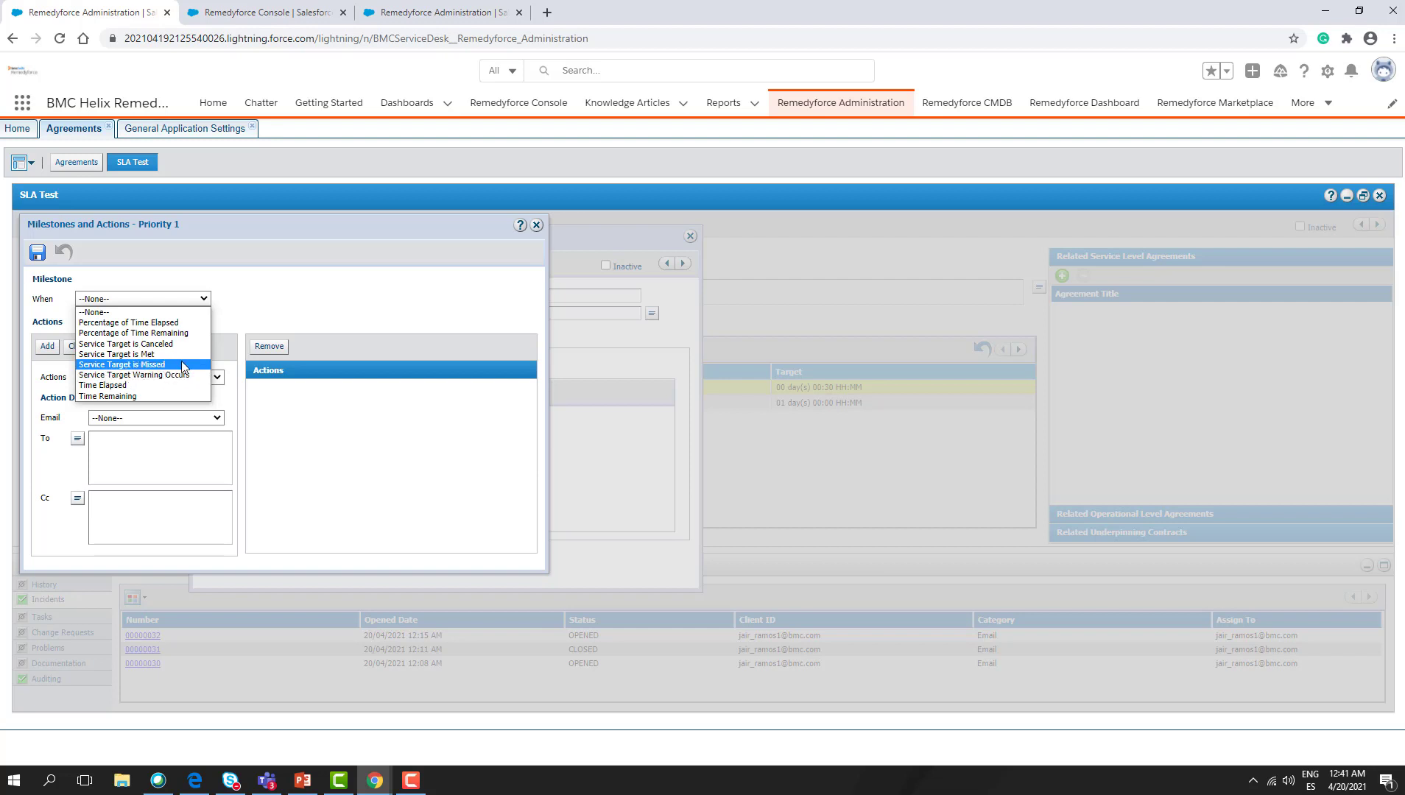
click(169, 324)
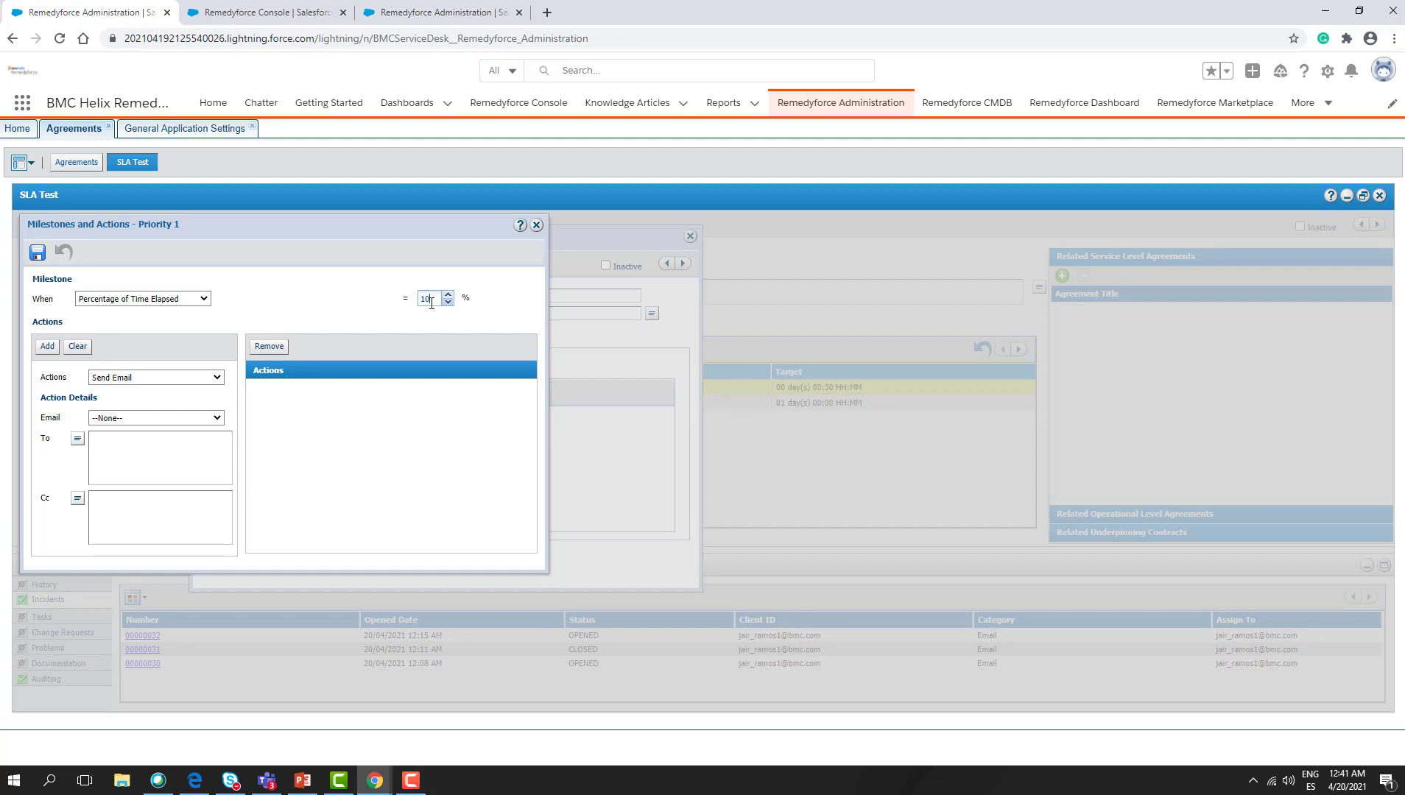
- Keep Send Email as the milestone's action and choose the Incident Percentage of Time Elapsed email template
click(123, 378)
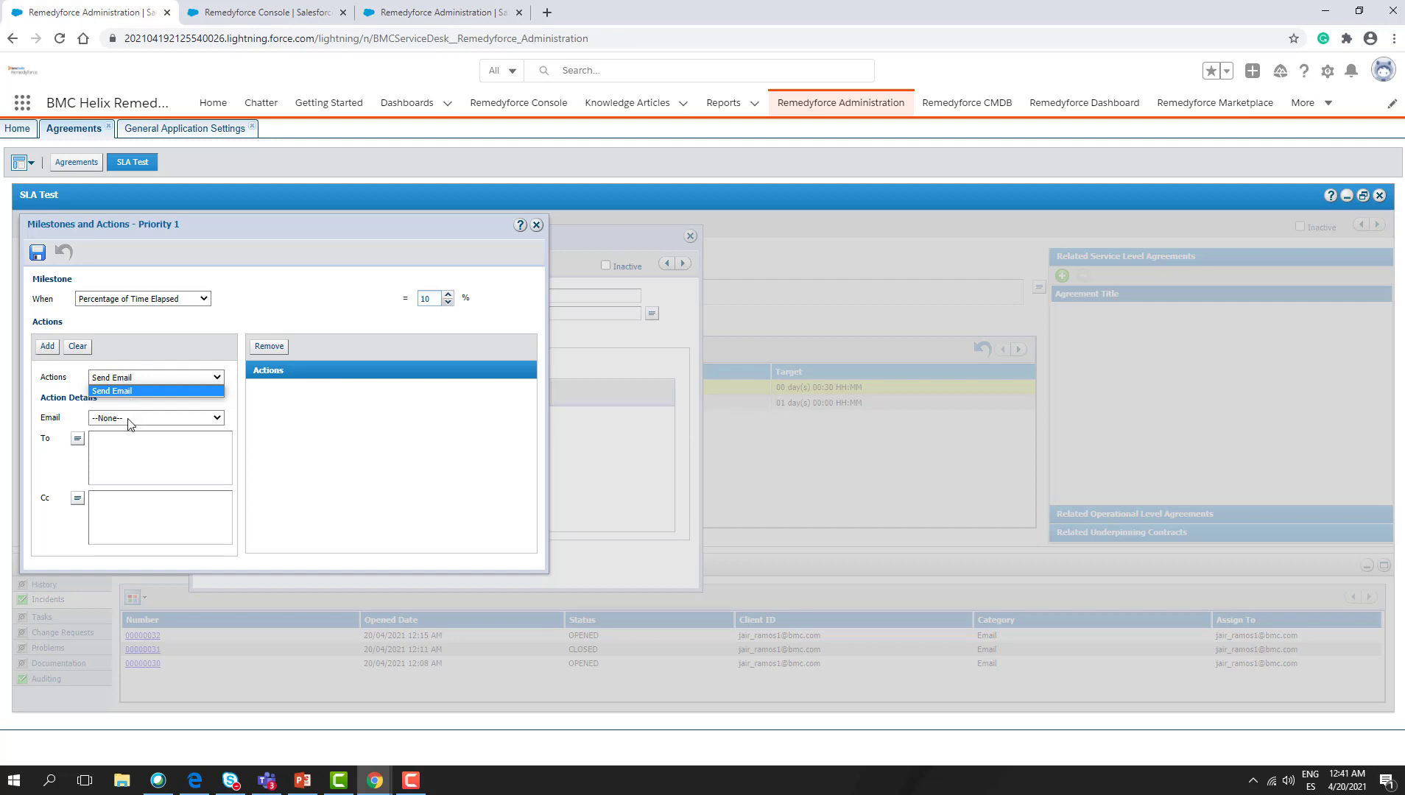
click(127, 418)
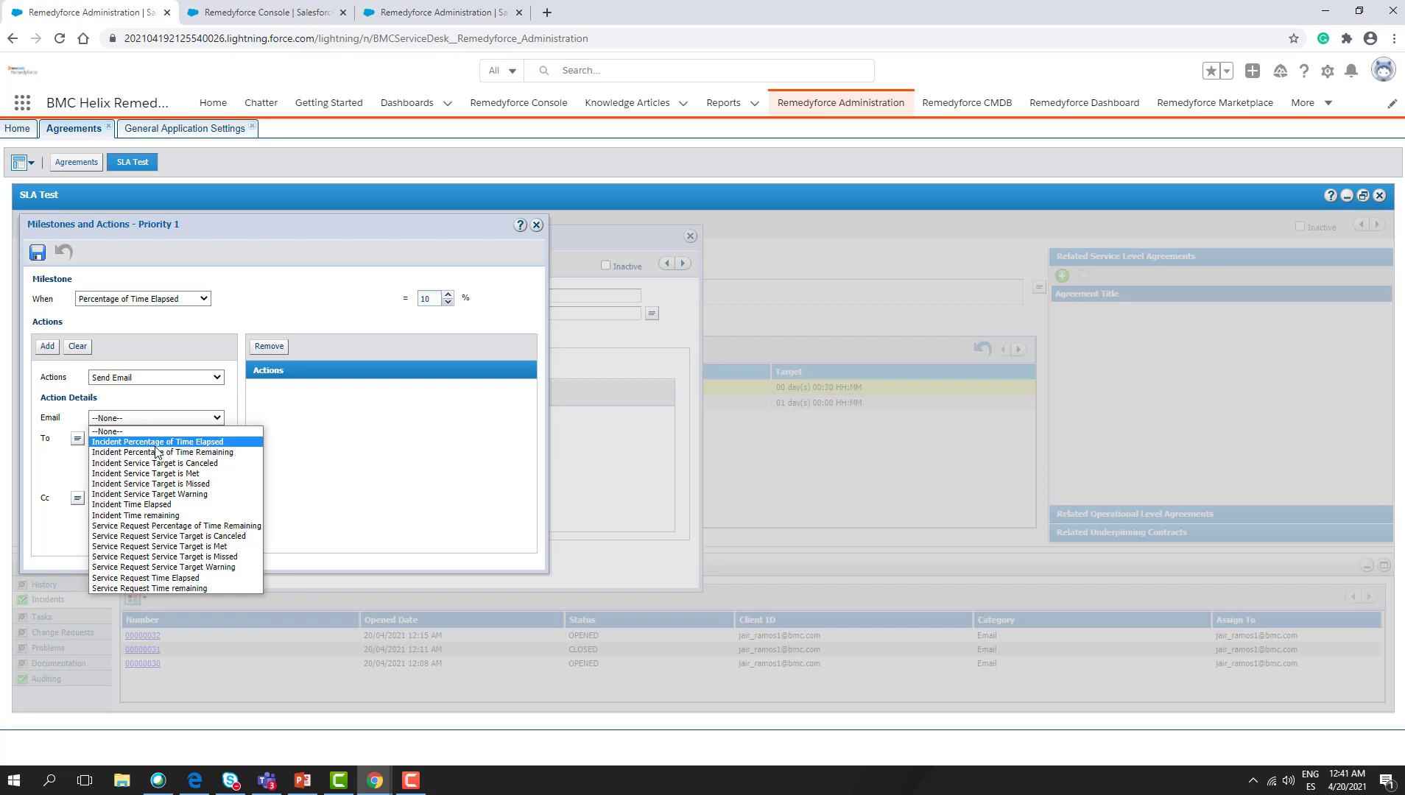
click(206, 443)
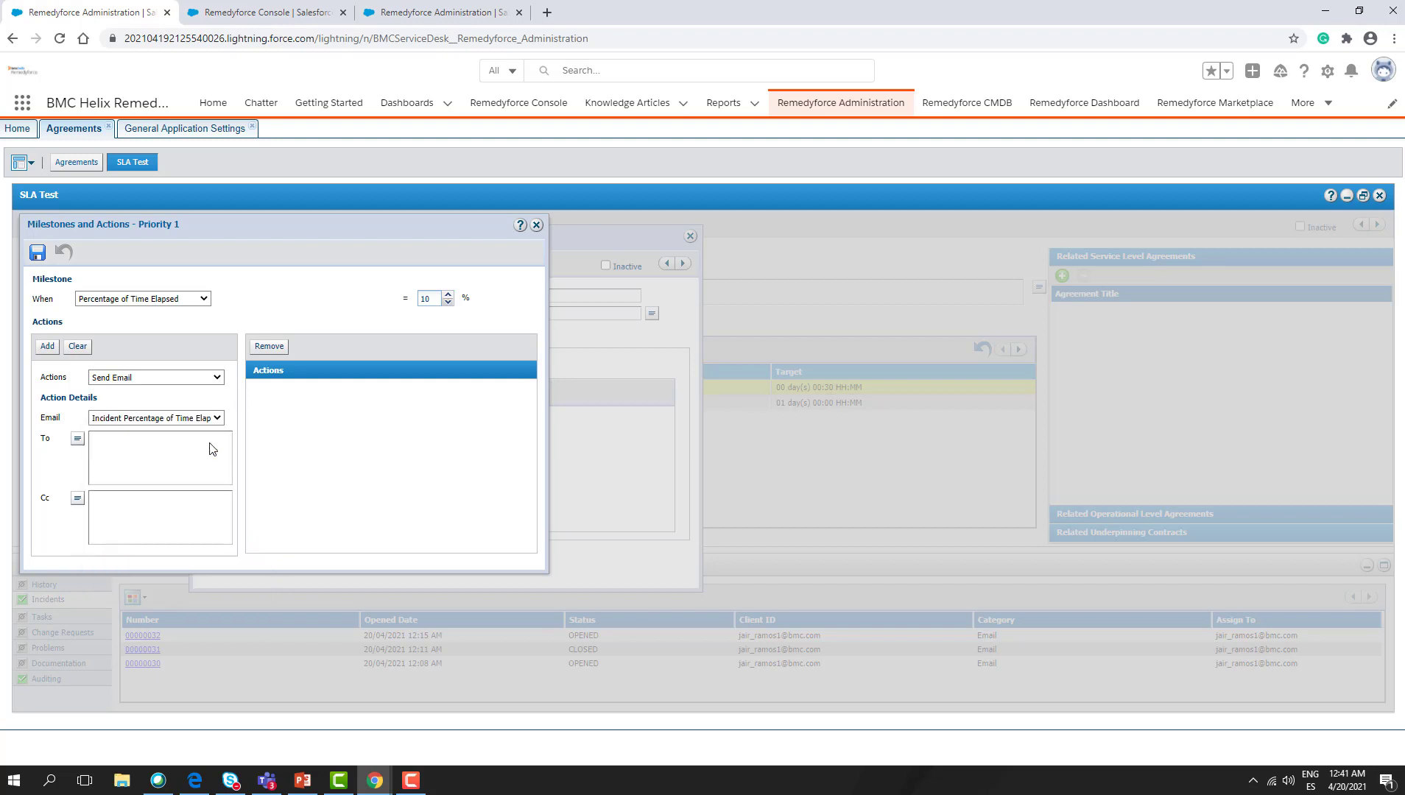
- Select Incident.Owner ID and Agreement.Owner ID as the To recipients of the milestone email
click(184, 454)
click(77, 439)
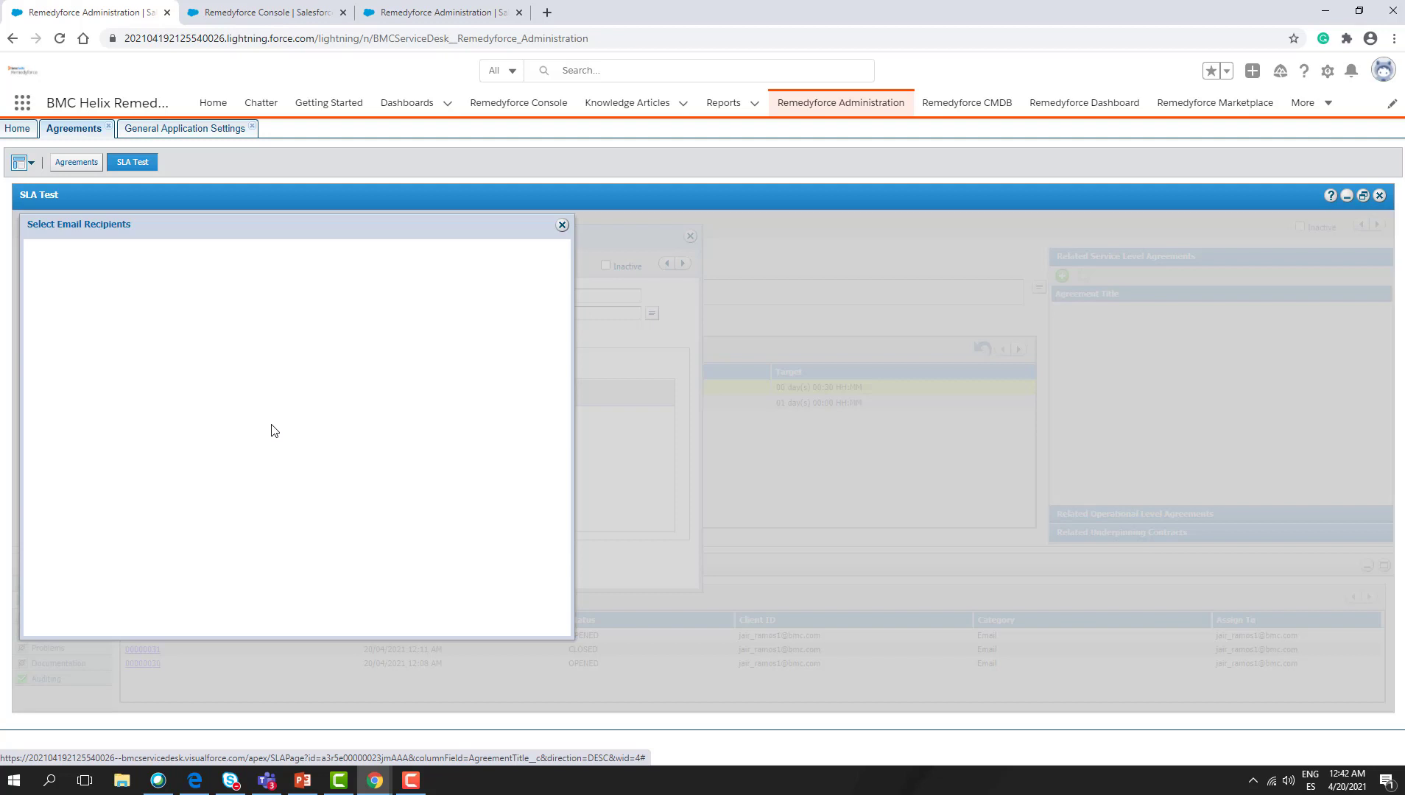
double_click(75, 524)
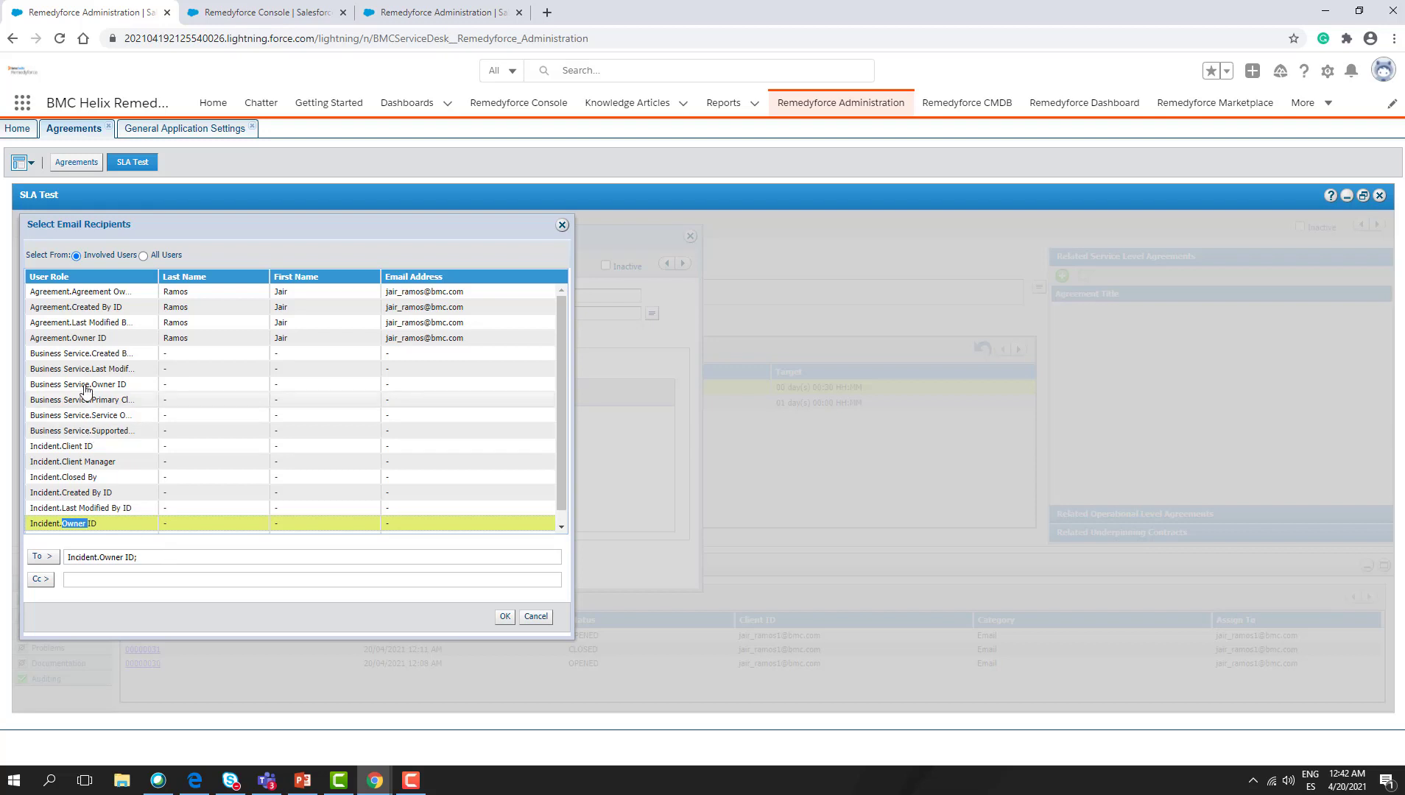
double_click(85, 340)
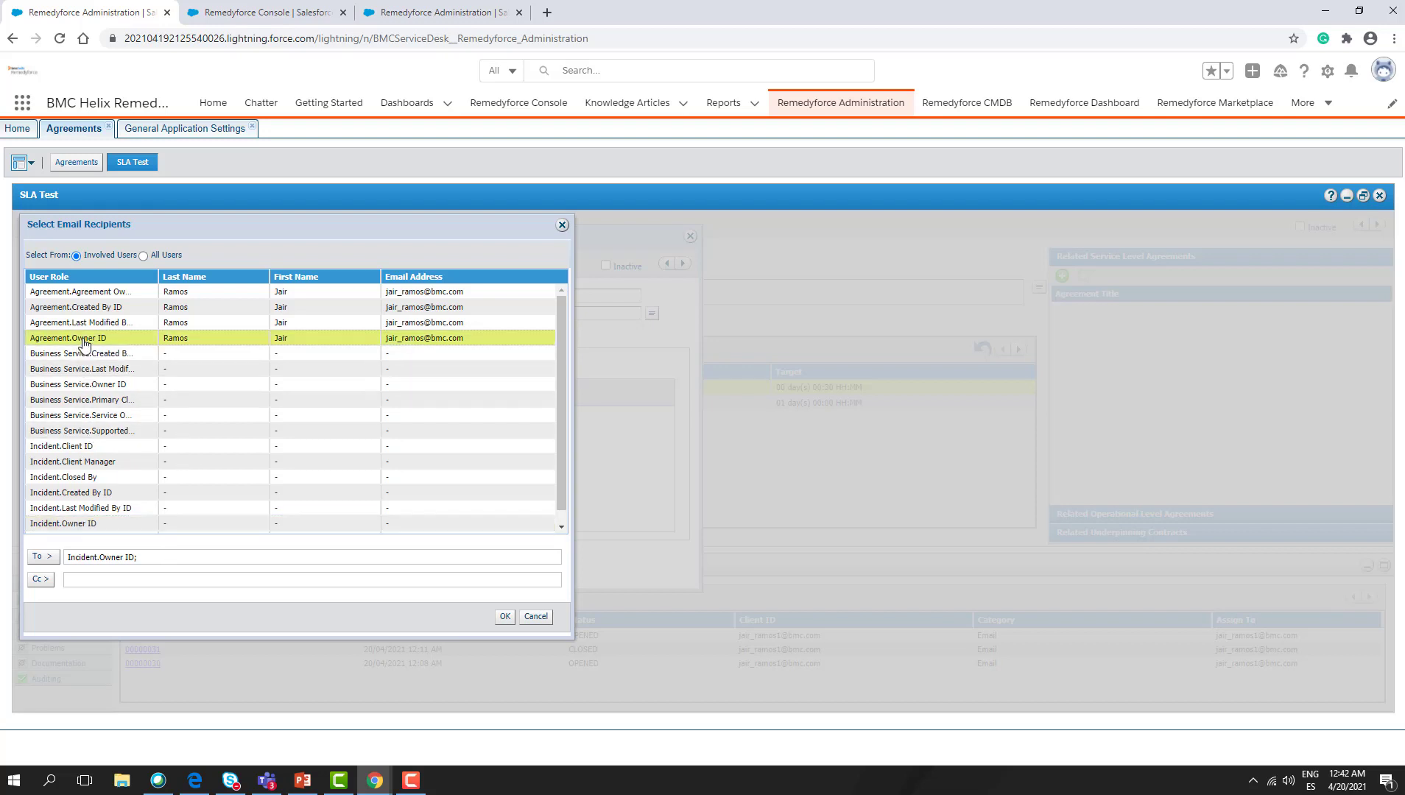
click(505, 617)
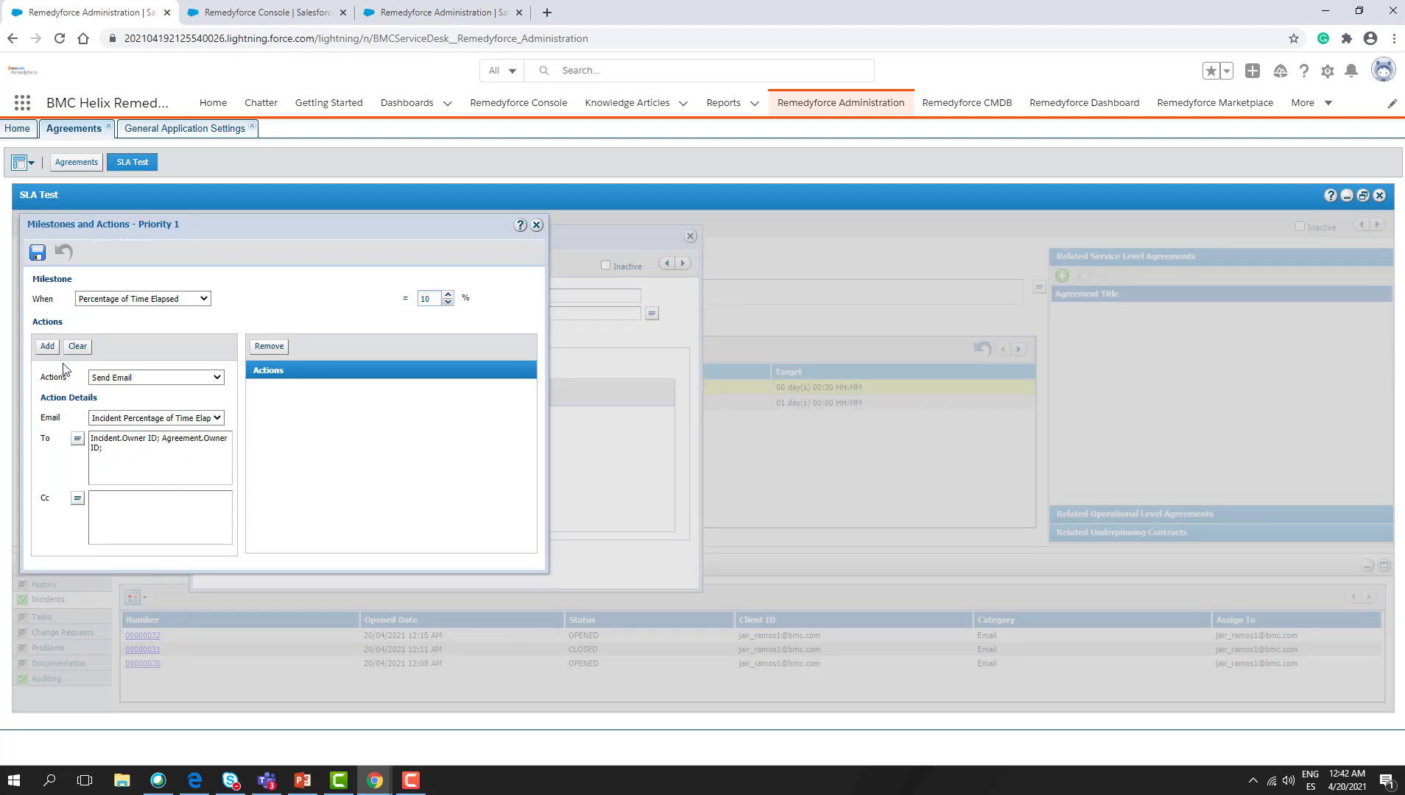
- Add the configured email action to the Priority 1 milestone, save the milestone and close its window
click(47, 347)
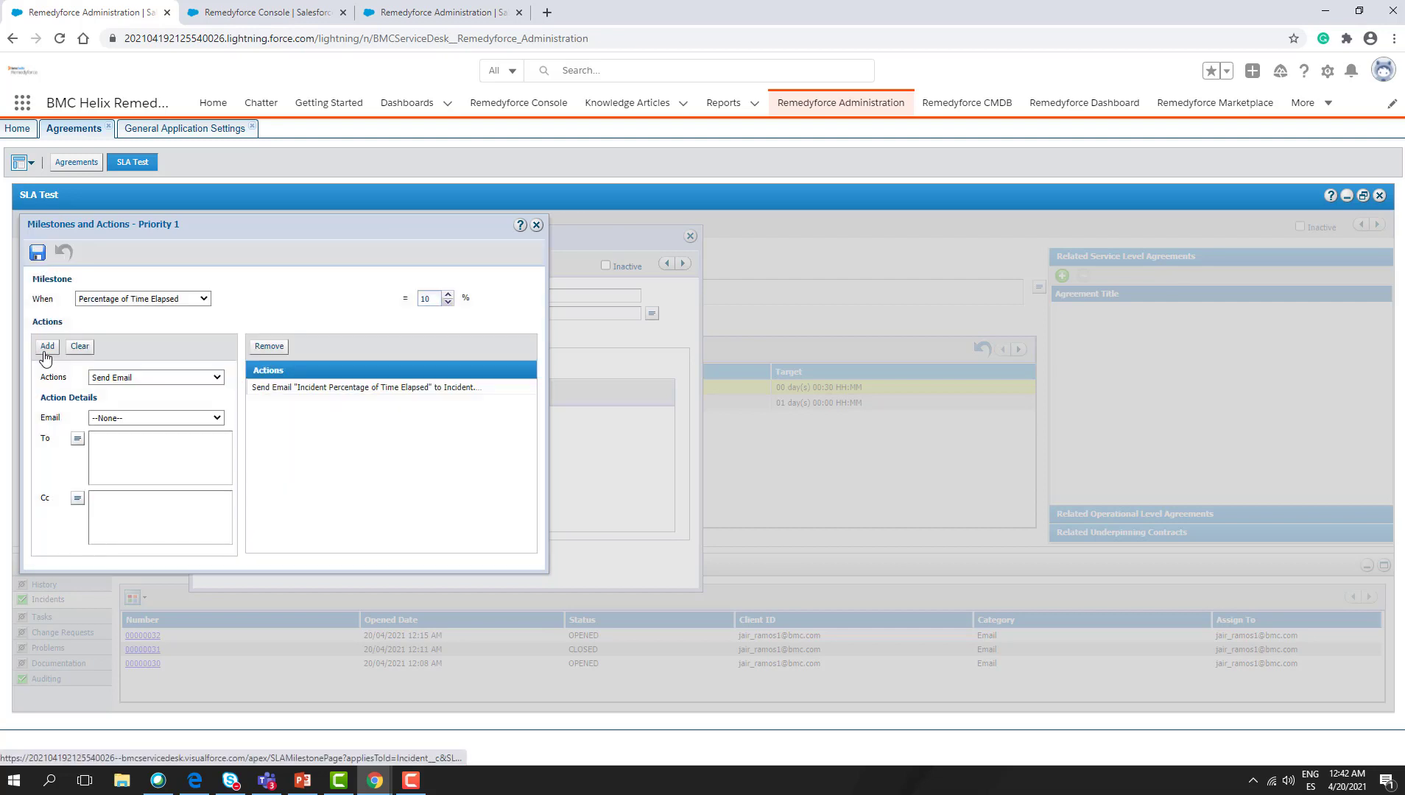
click(396, 395)
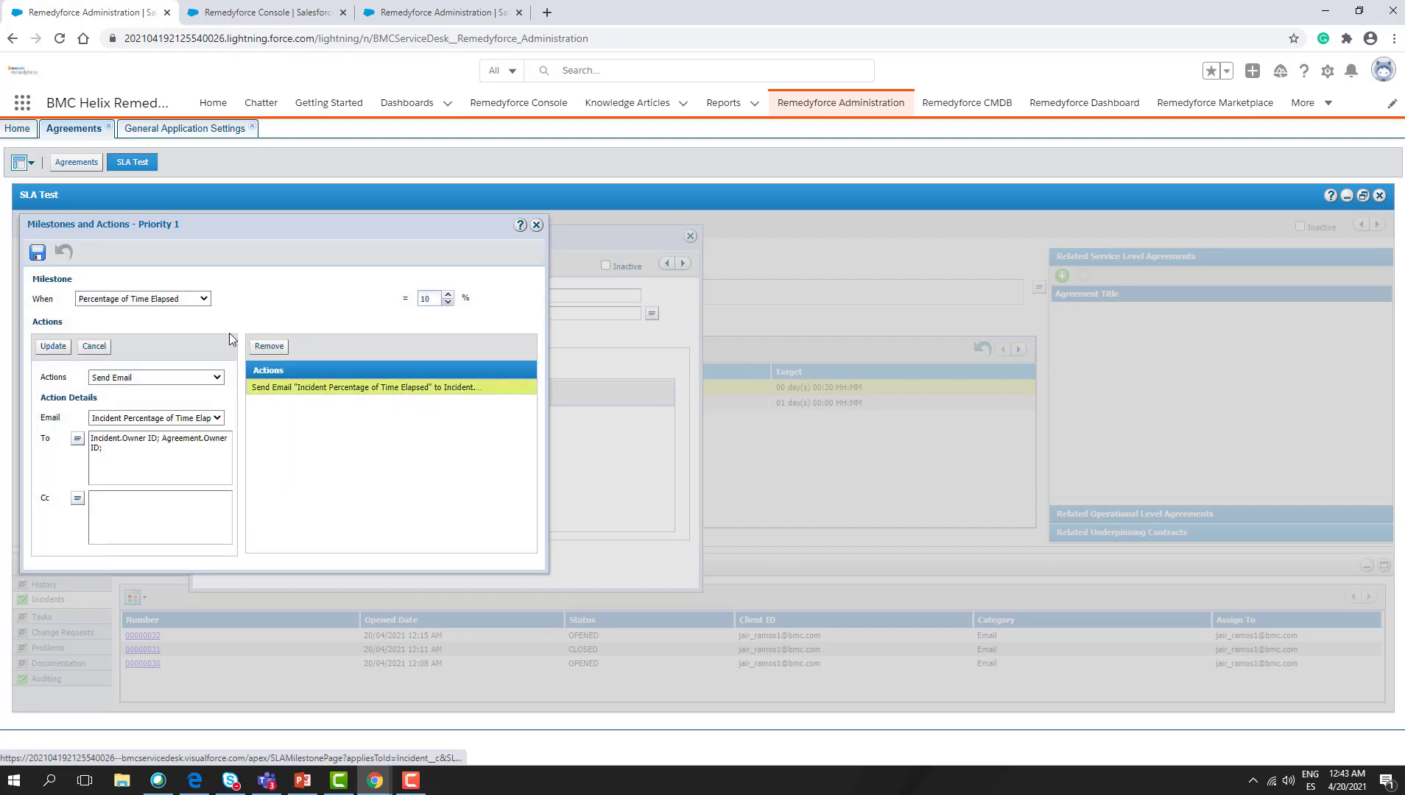
click(205, 299)
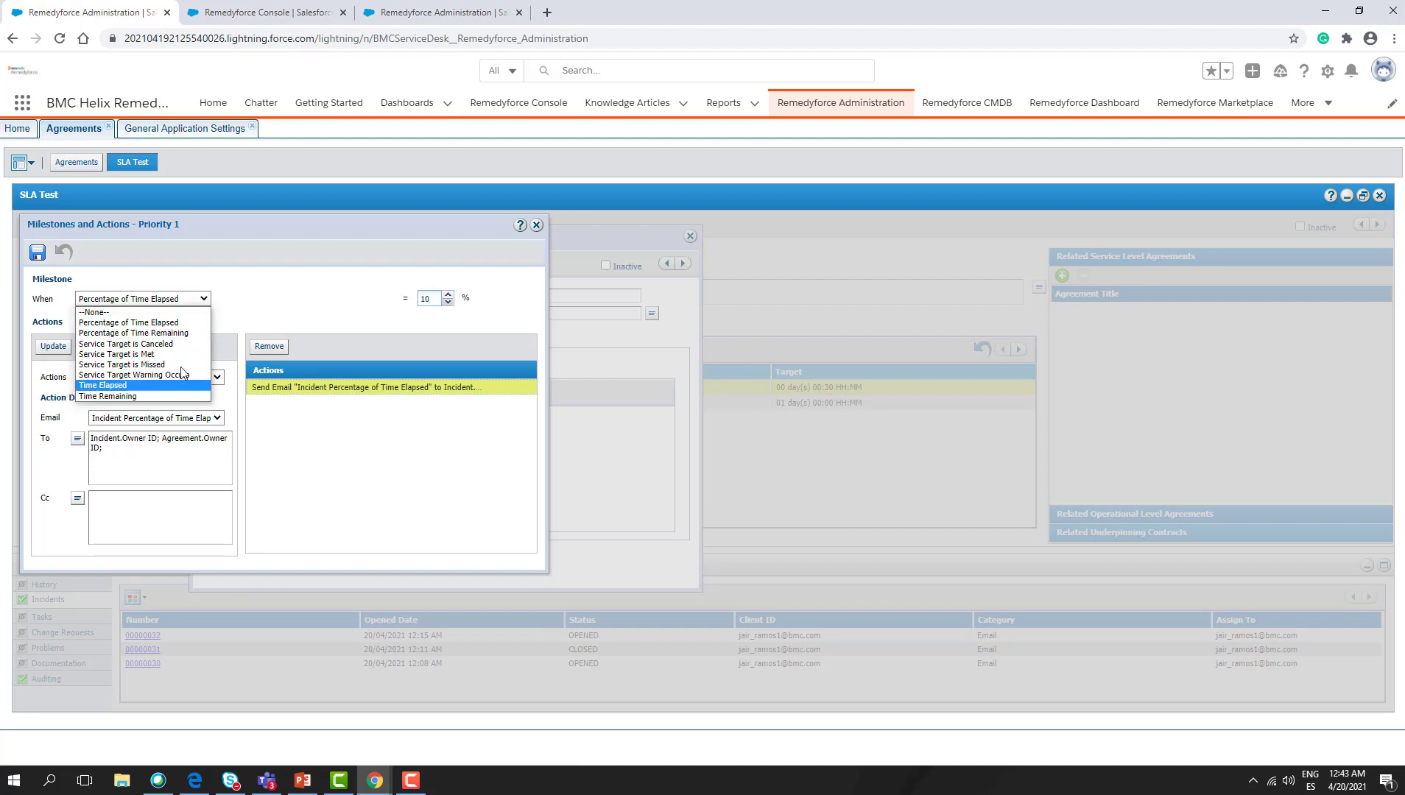
click(35, 253)
click(35, 252)
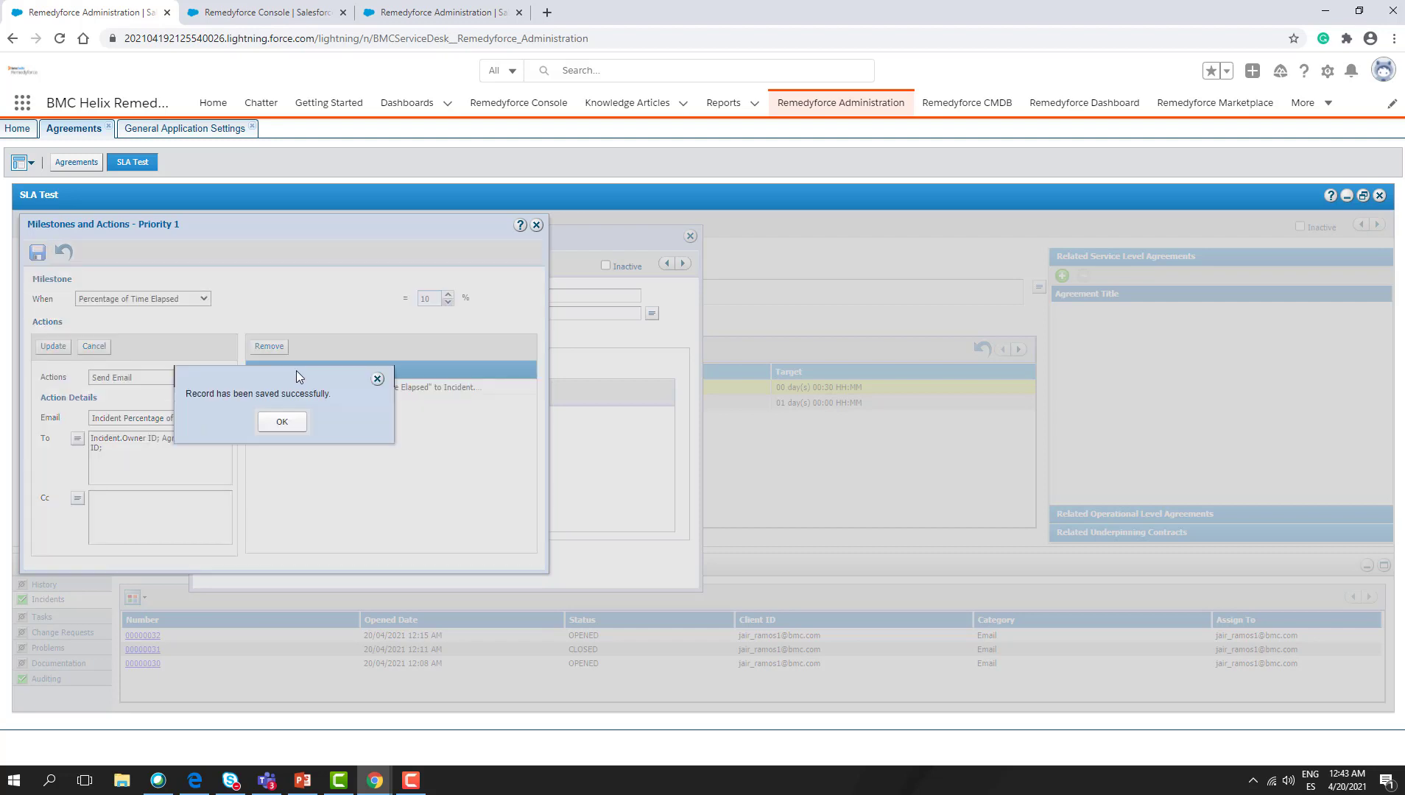
click(282, 422)
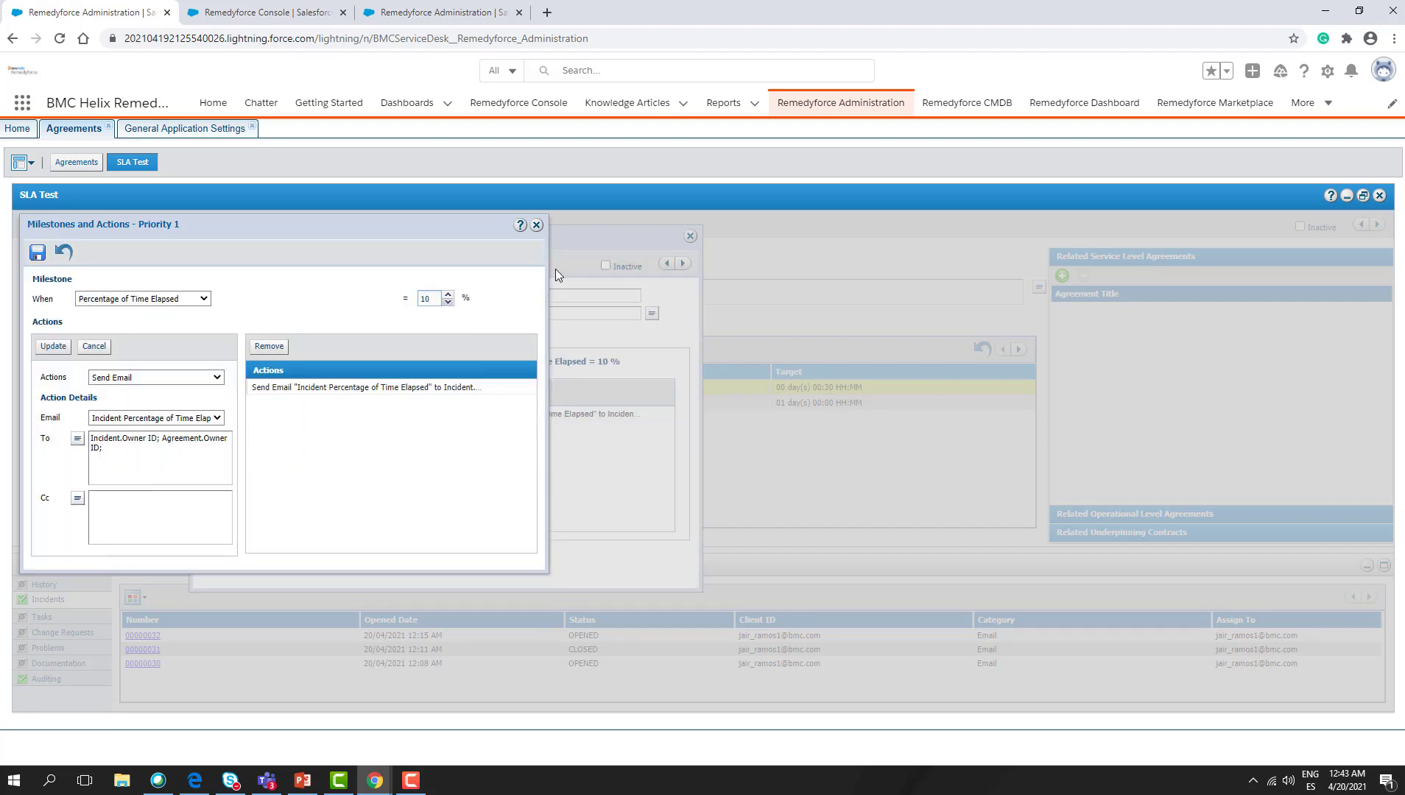
click(537, 226)
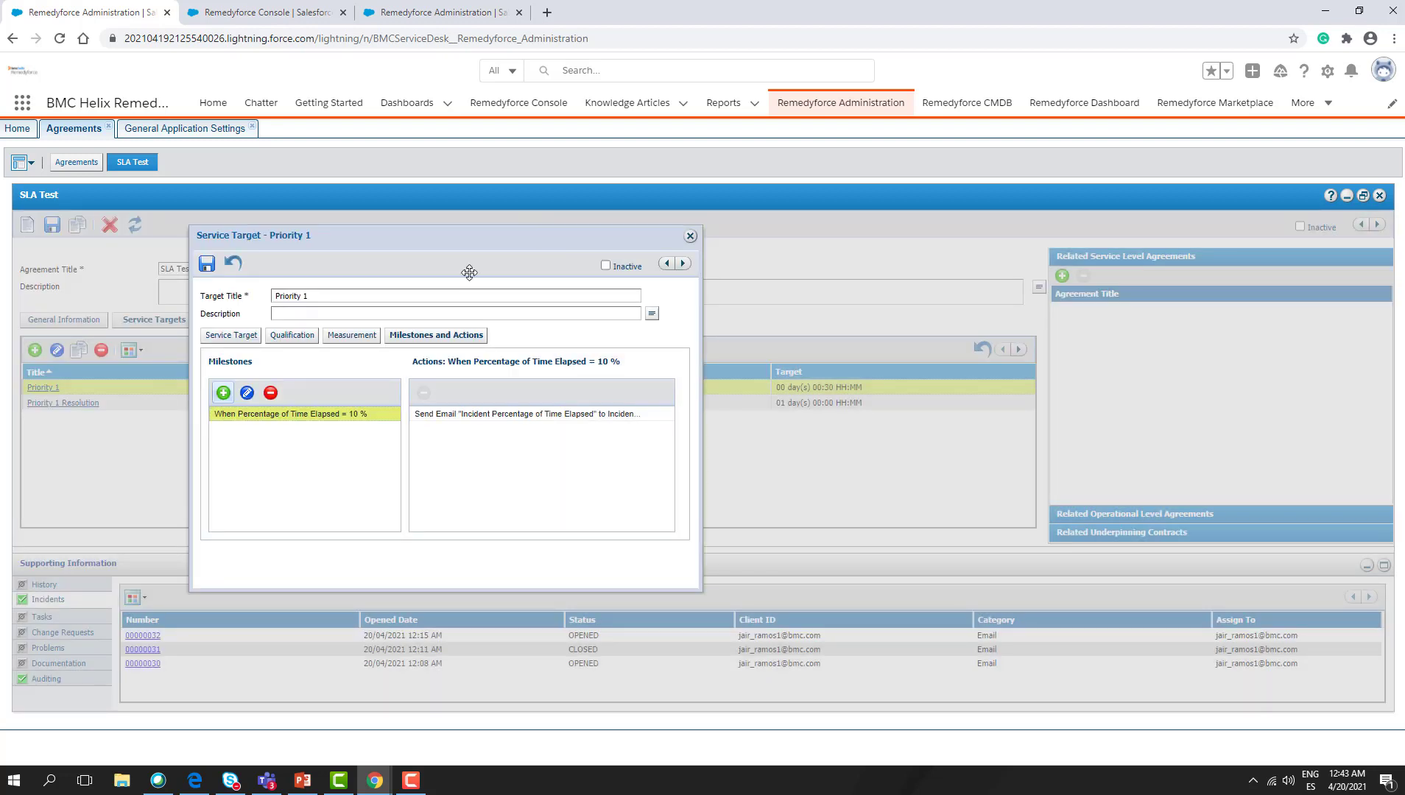
- Save and close the Priority 1 service target, and save the SLA Test agreement
click(207, 265)
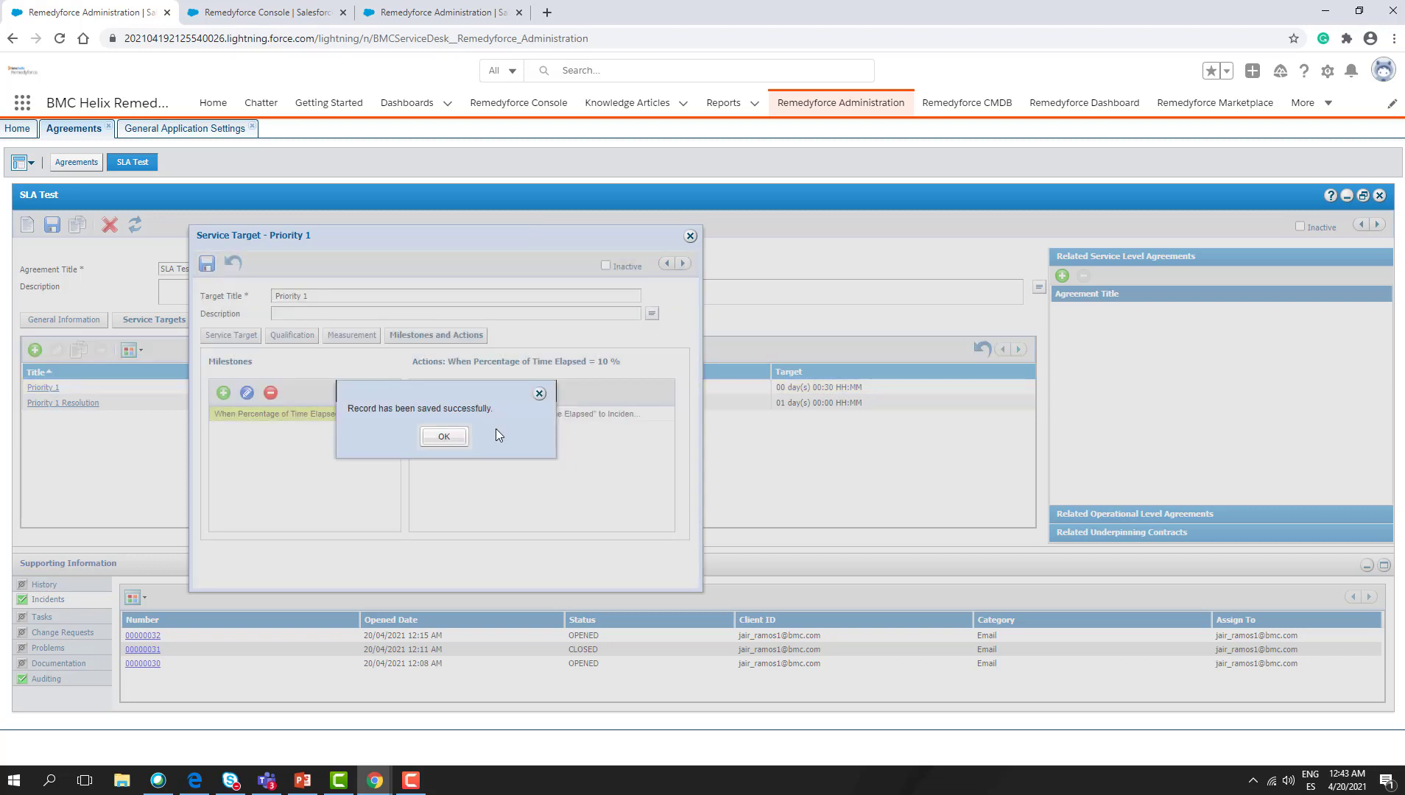
click(444, 438)
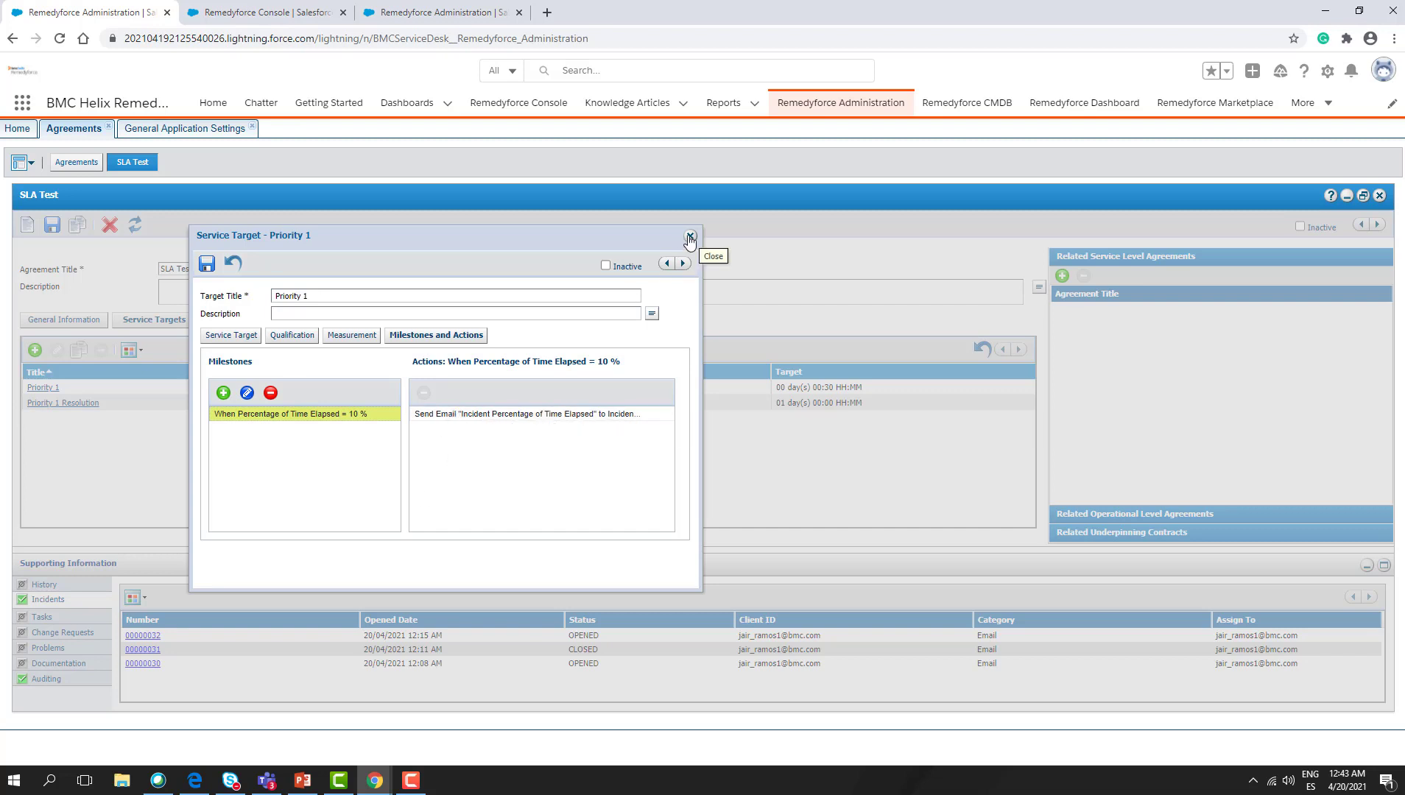
click(689, 238)
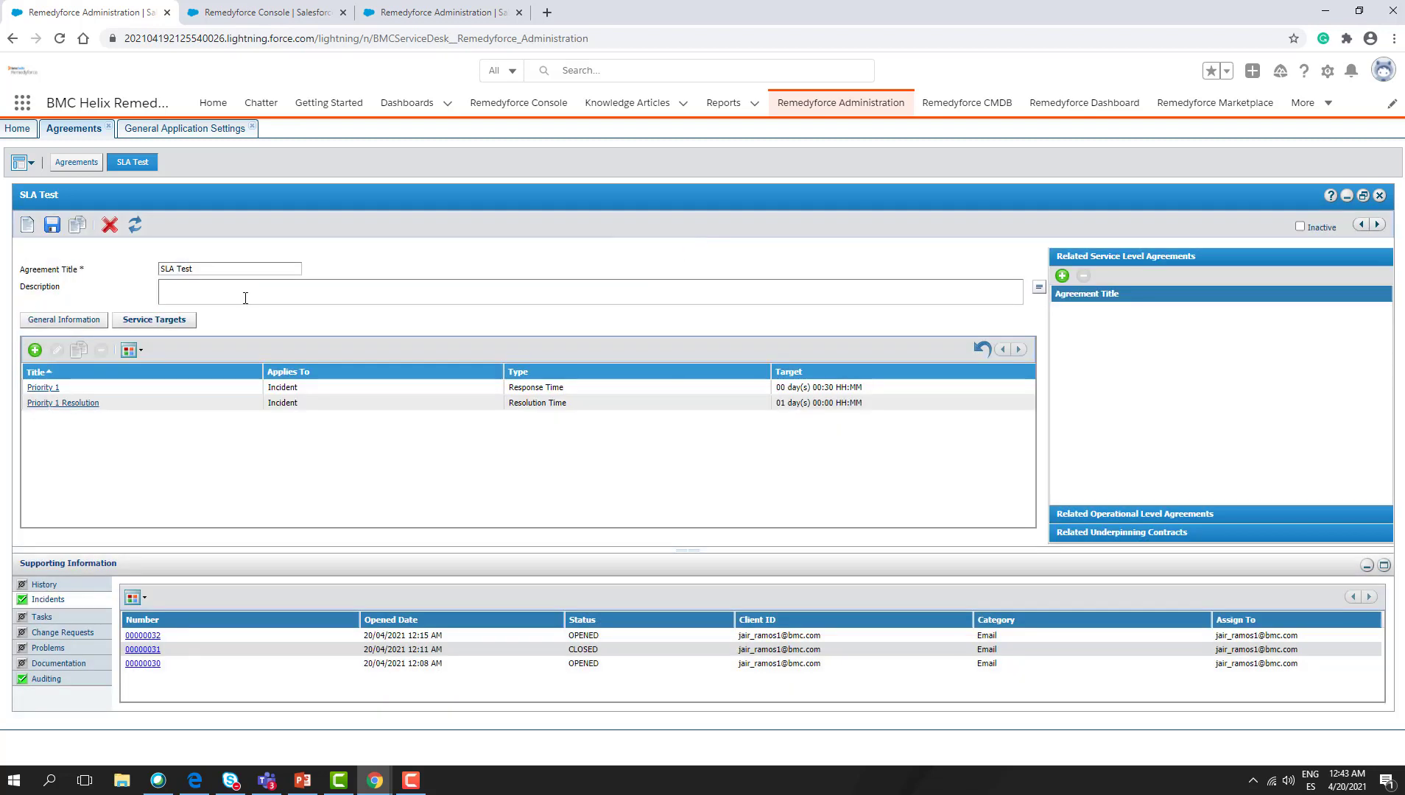
click(51, 225)
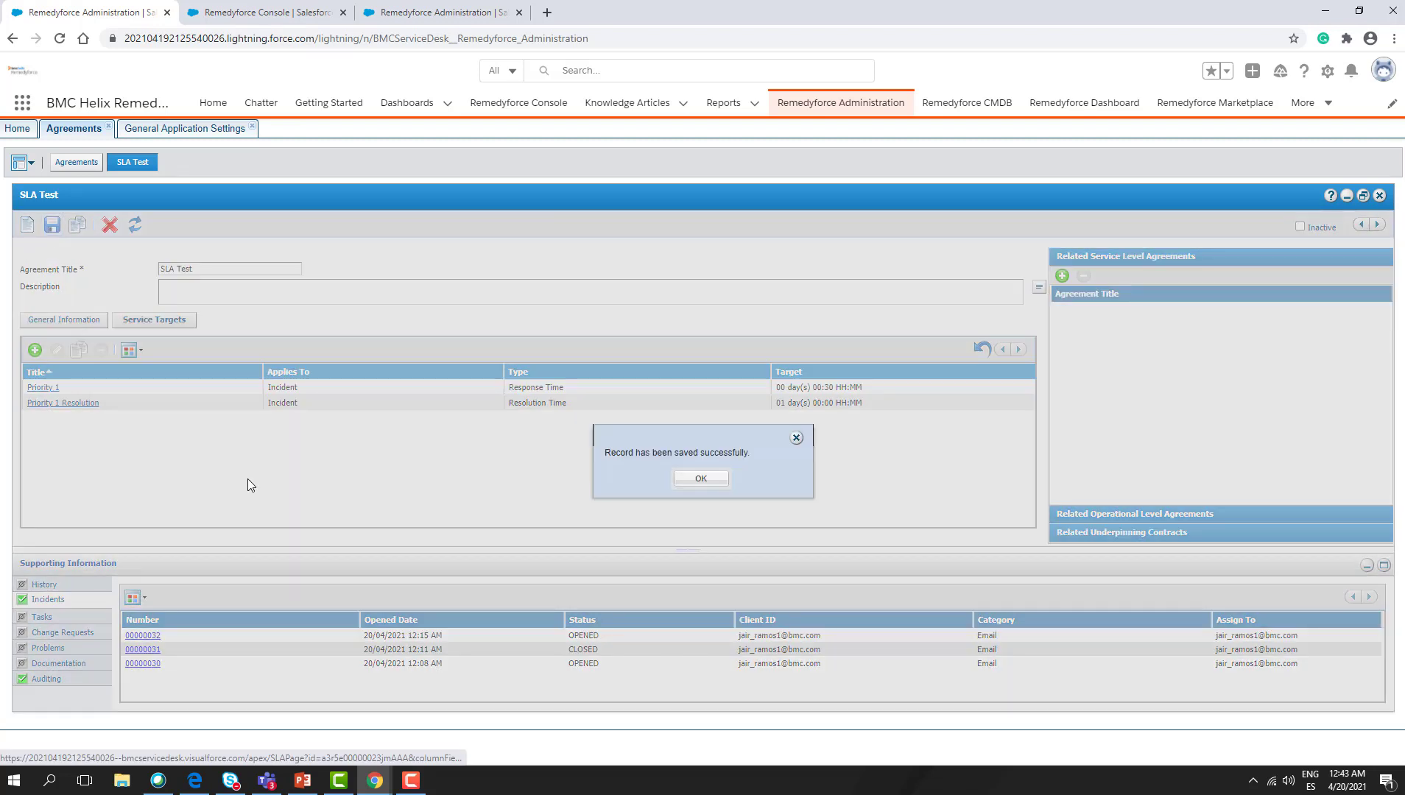
click(696, 483)
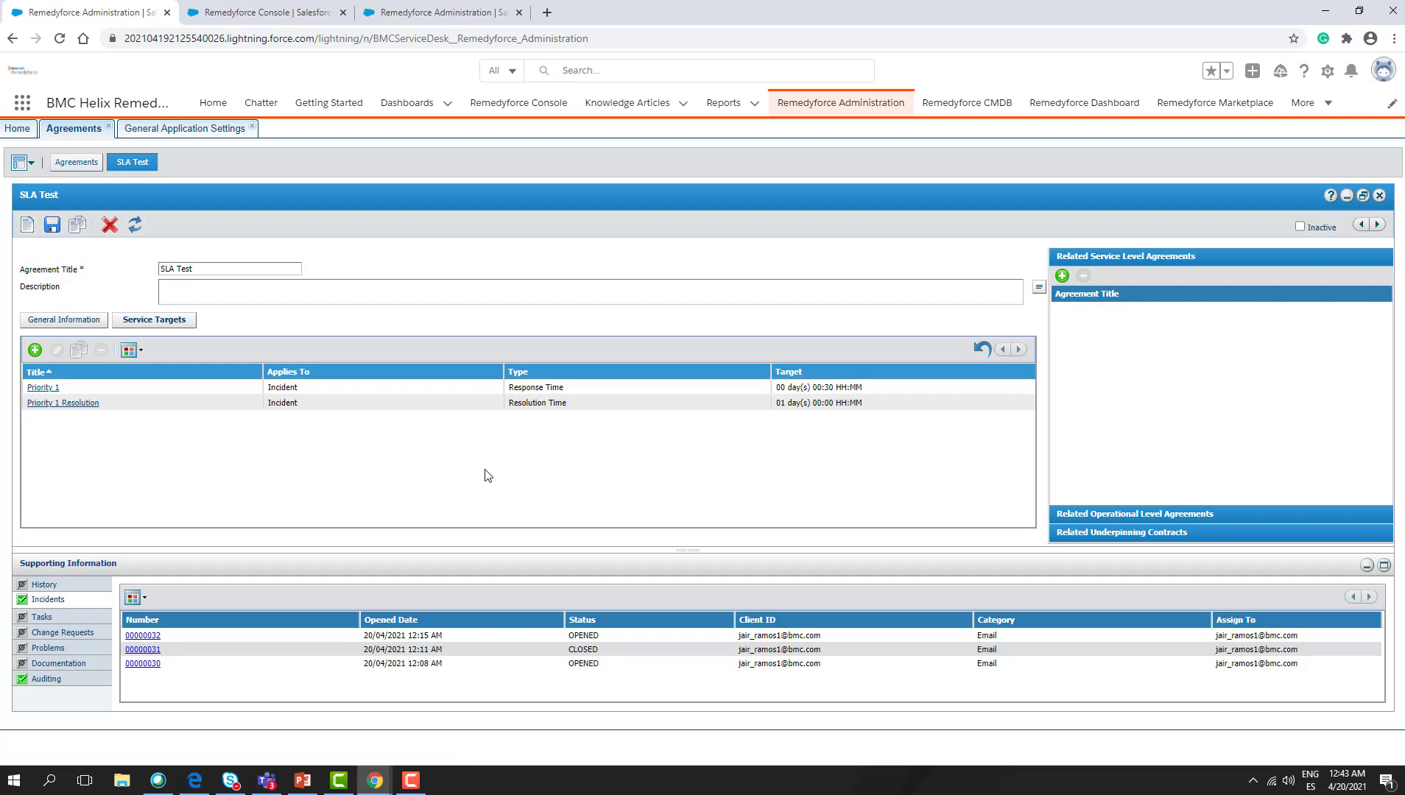
- Reopen the Priority 1 service target to check its saved milestone and action, and close it
click(44, 388)
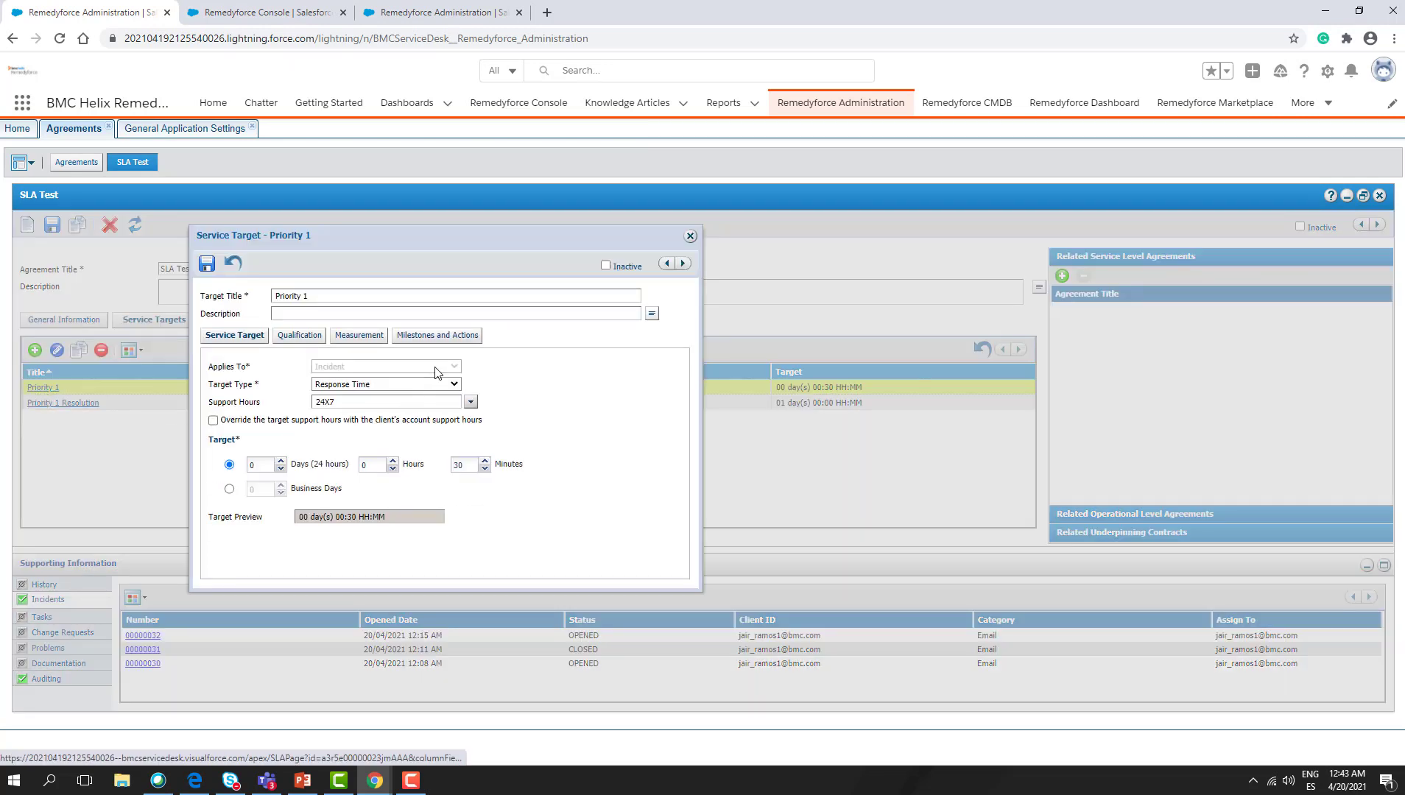
click(434, 335)
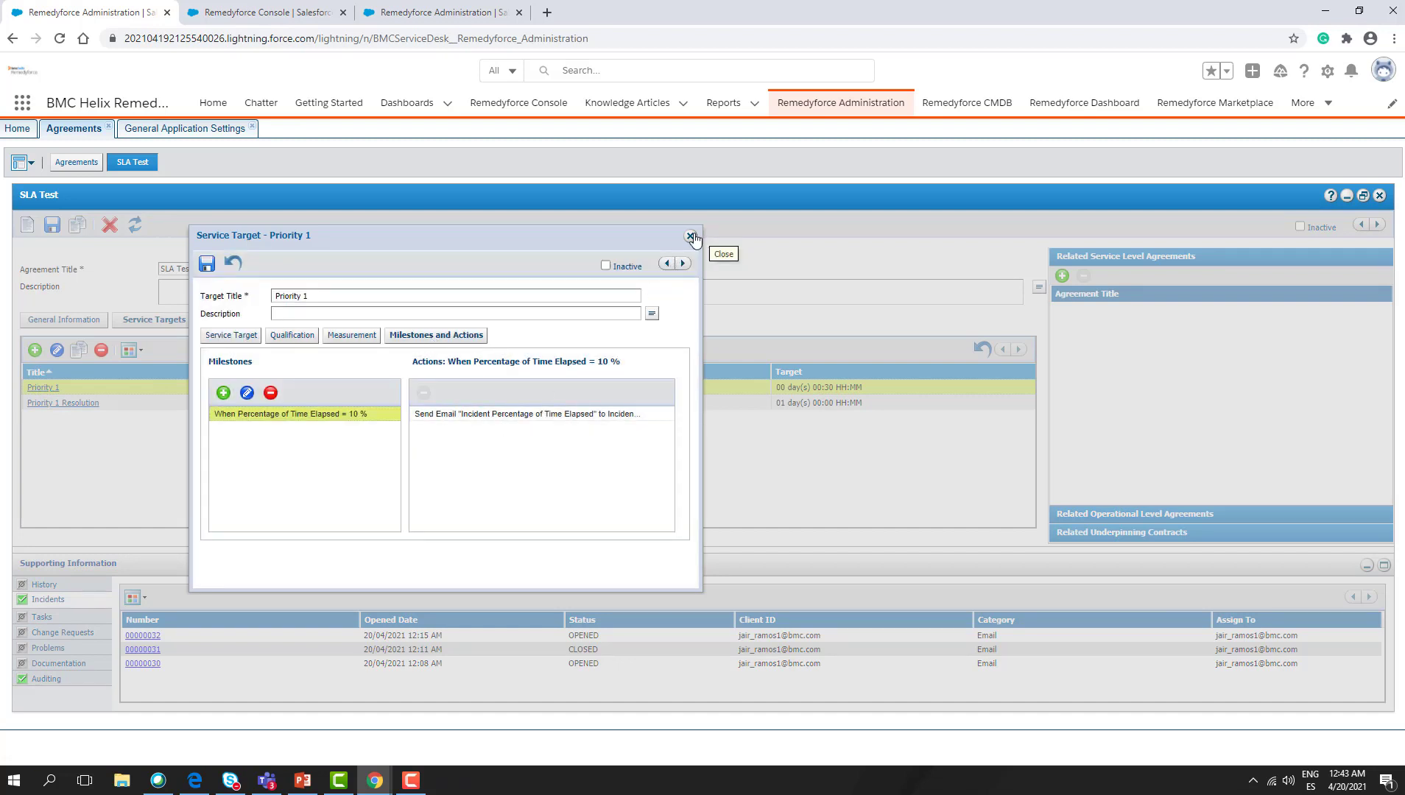
click(690, 235)
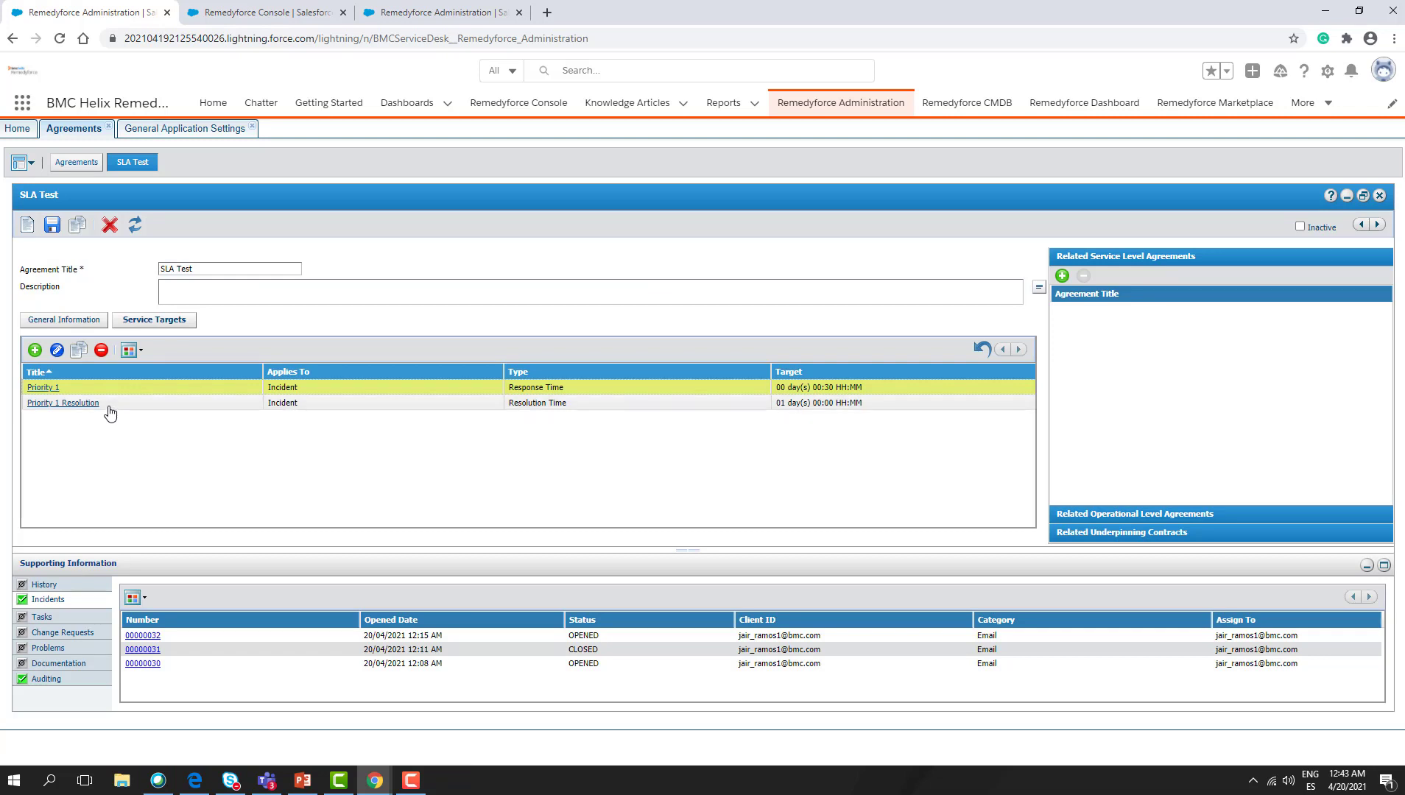
- Add a milestone to the Priority 1 Resolution service target, triggered when Service Target is Met
click(70, 404)
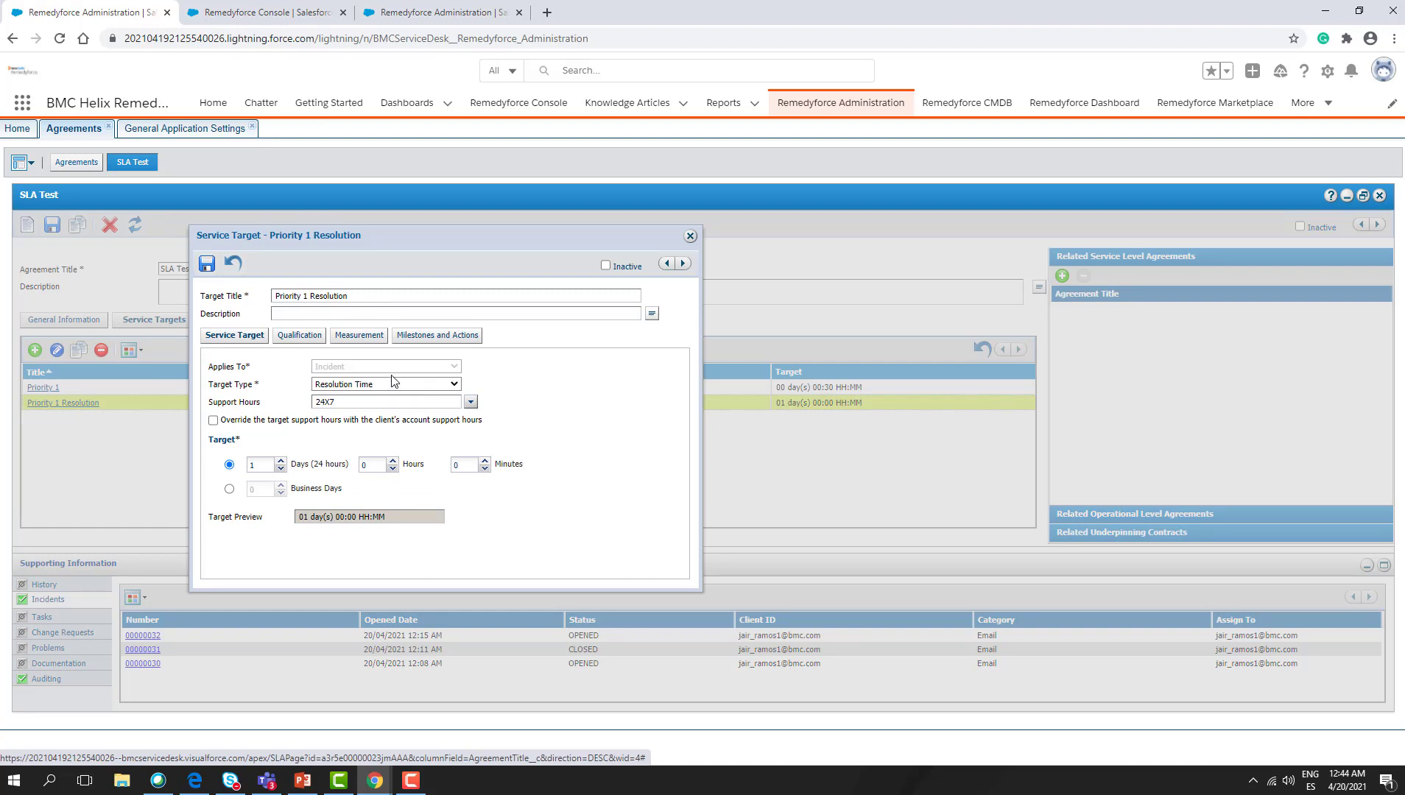
click(432, 338)
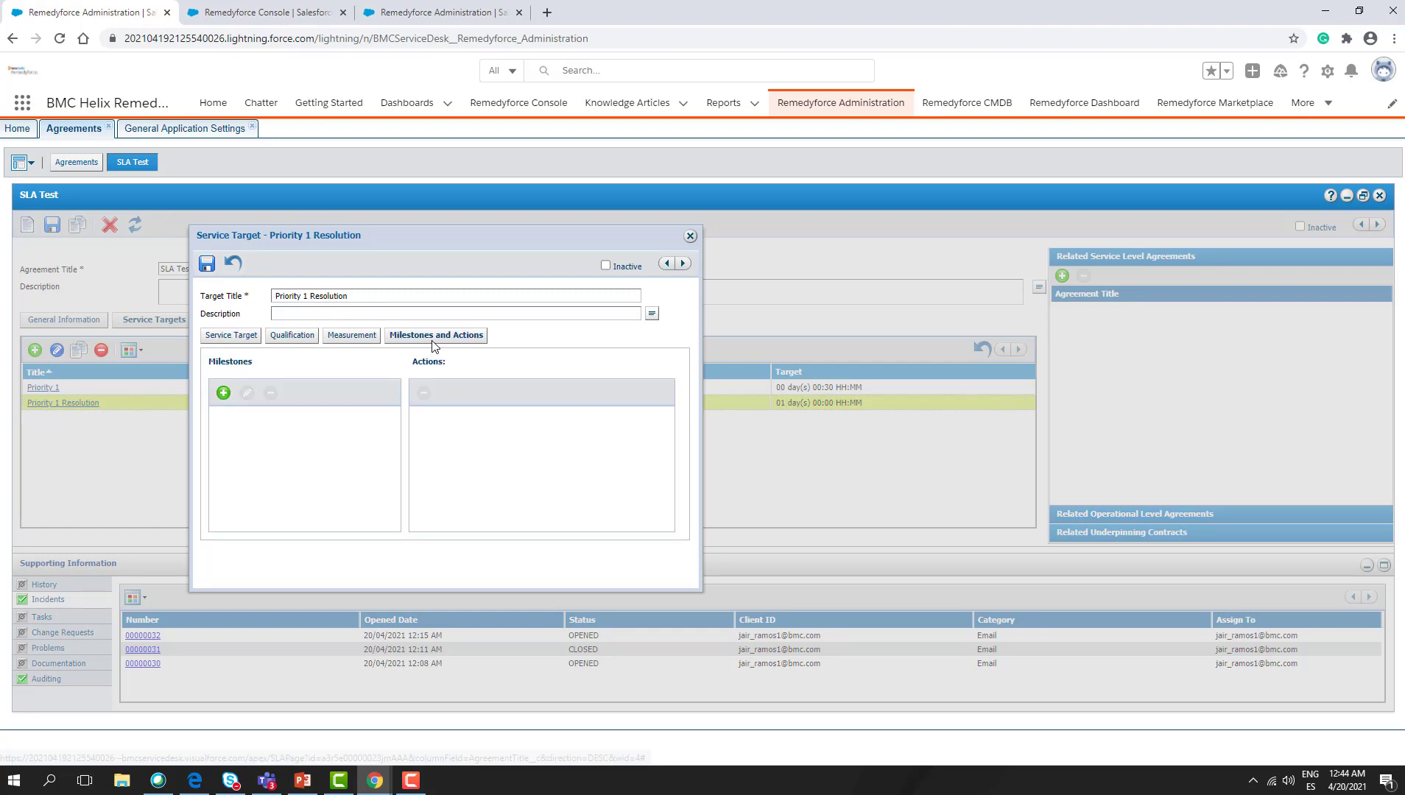
click(223, 393)
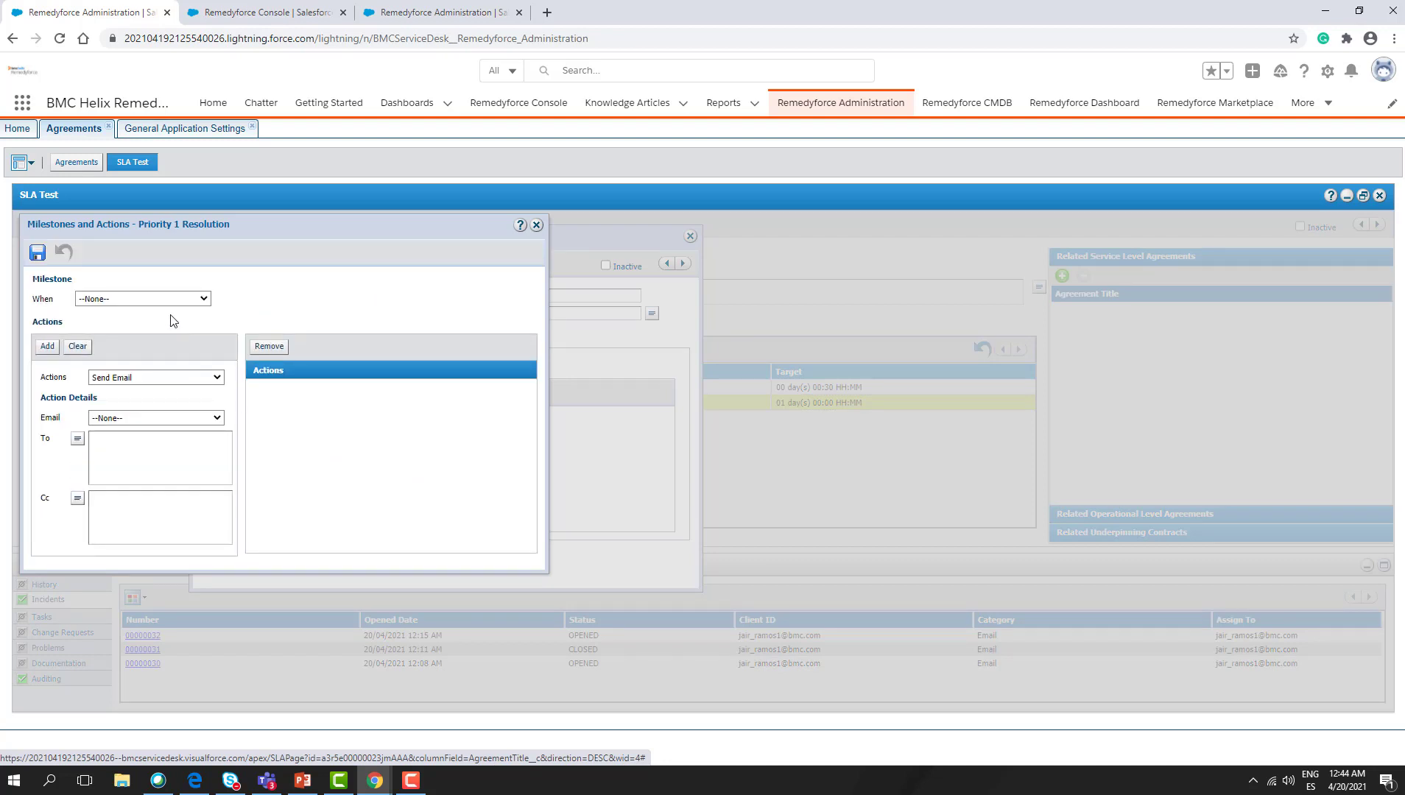
click(150, 298)
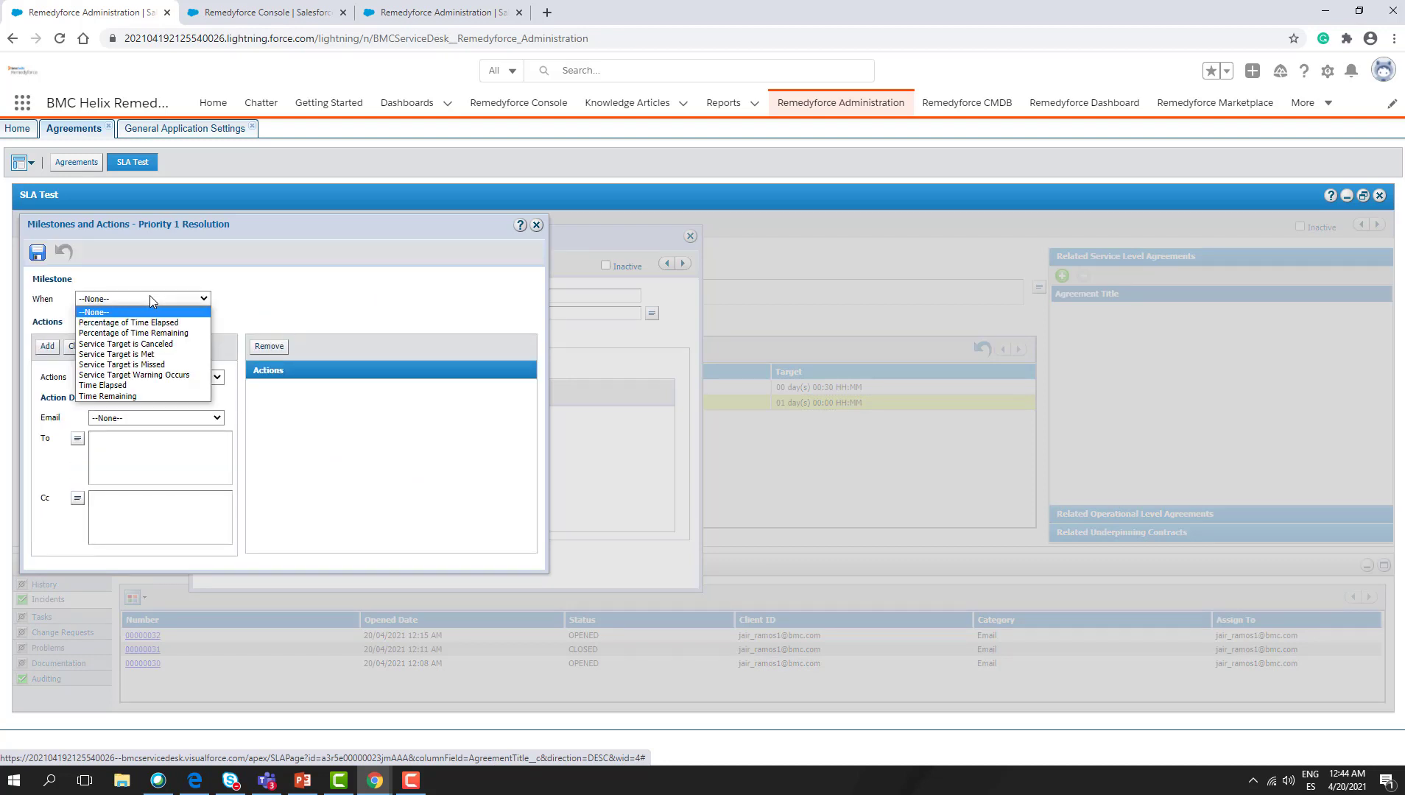
click(147, 354)
- Choose the Incident Service Target is Met email template for the resolution milestone's Send Email action
click(173, 465)
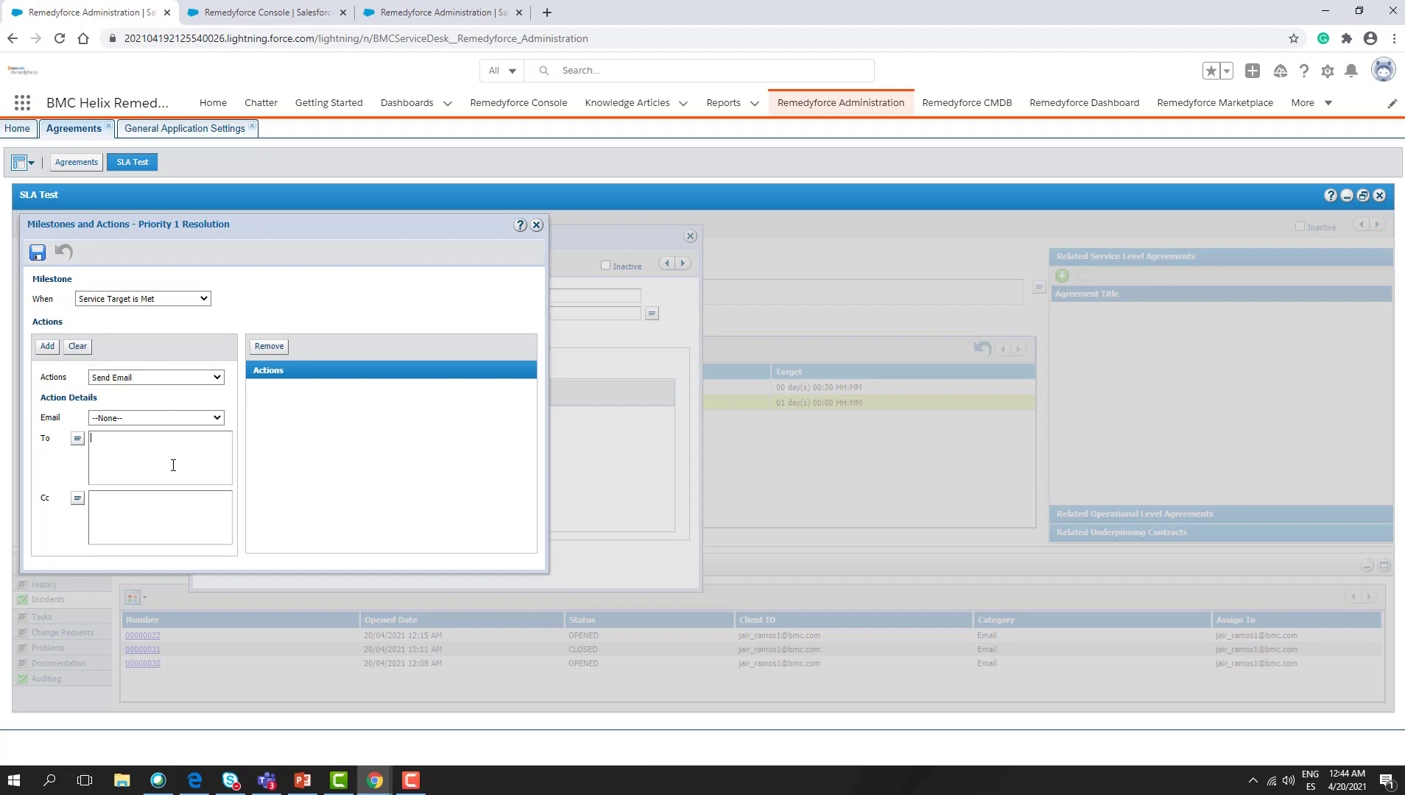
click(185, 420)
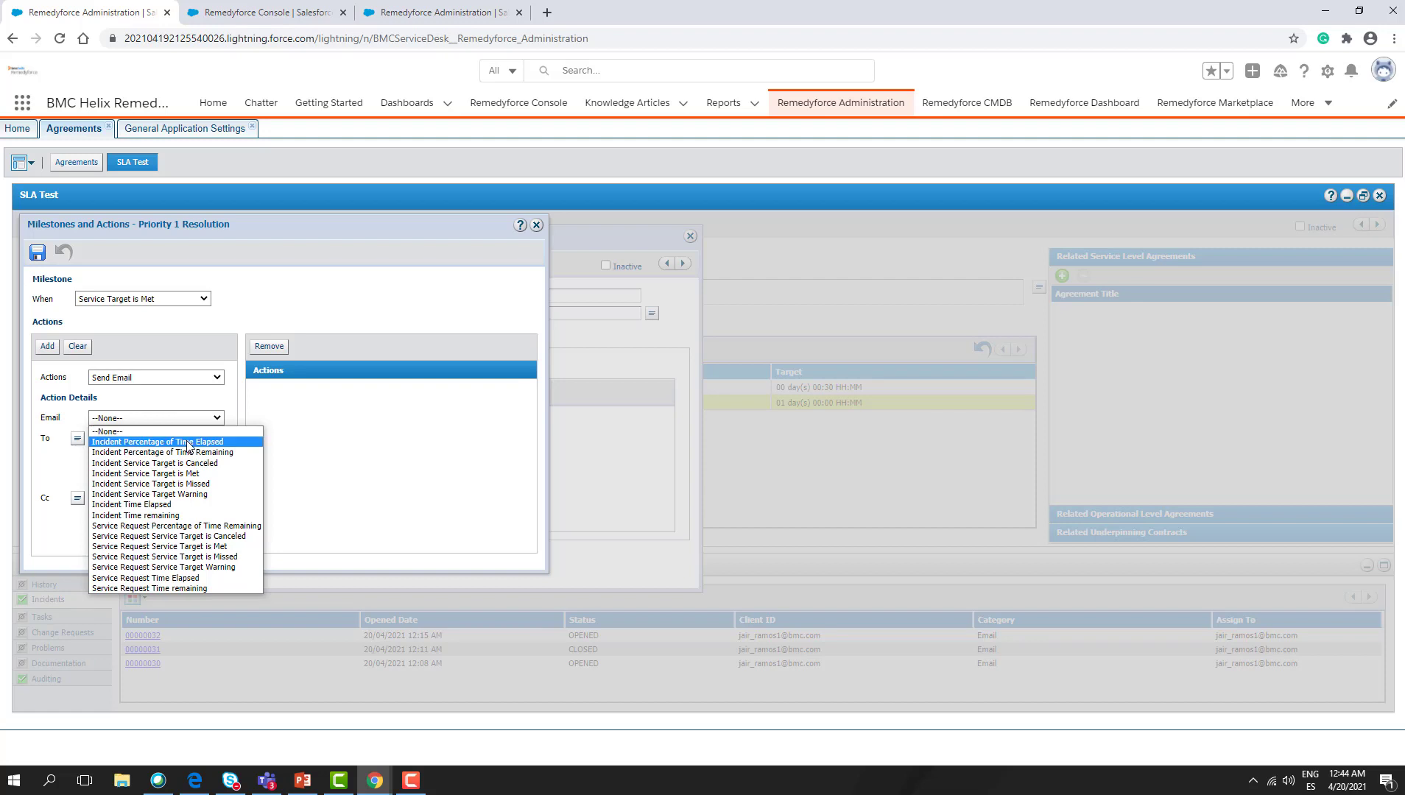
click(194, 472)
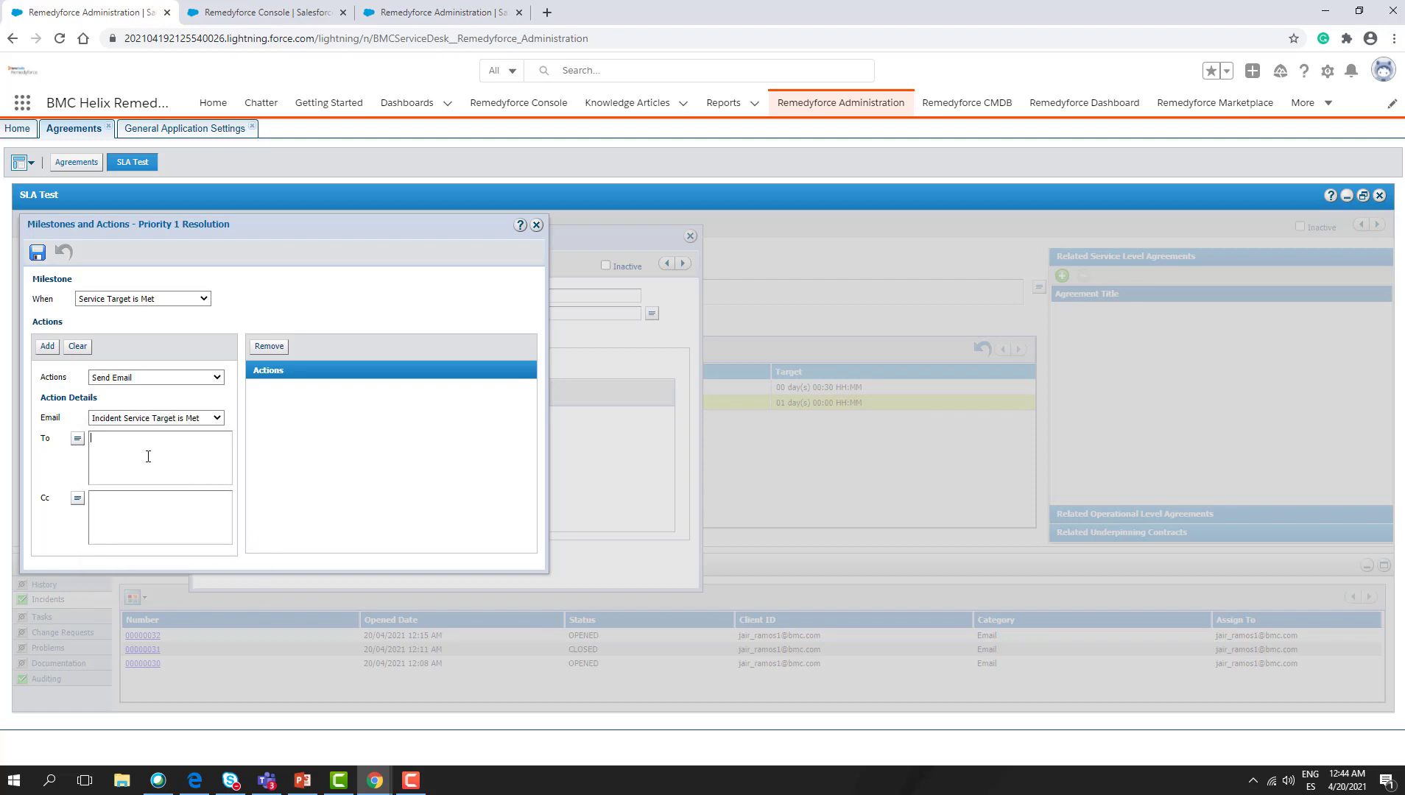
- Select Incident.Staff and Agreement.Owner ID as the To recipients of the resolution milestone's email
click(77, 439)
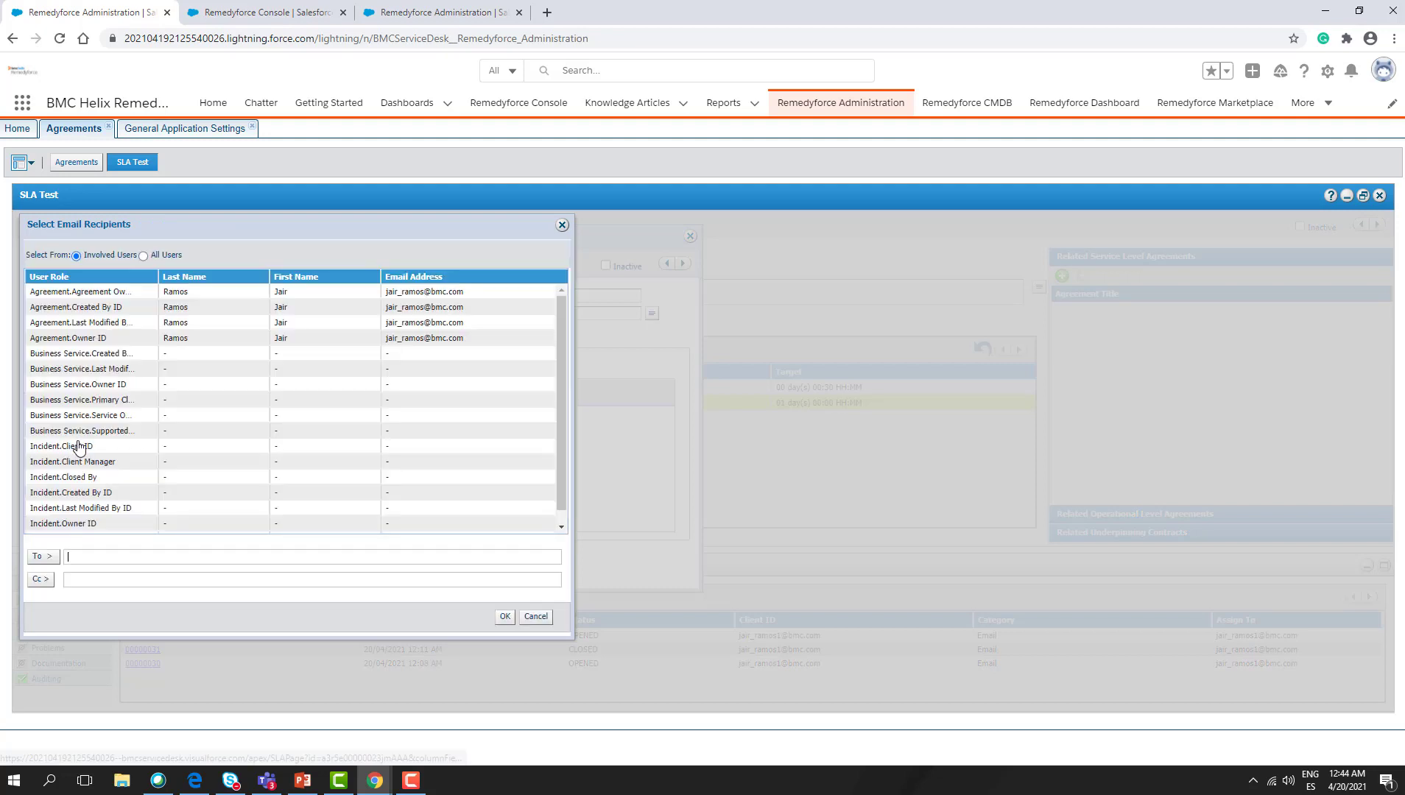
scroll(74, 532, down, 1)
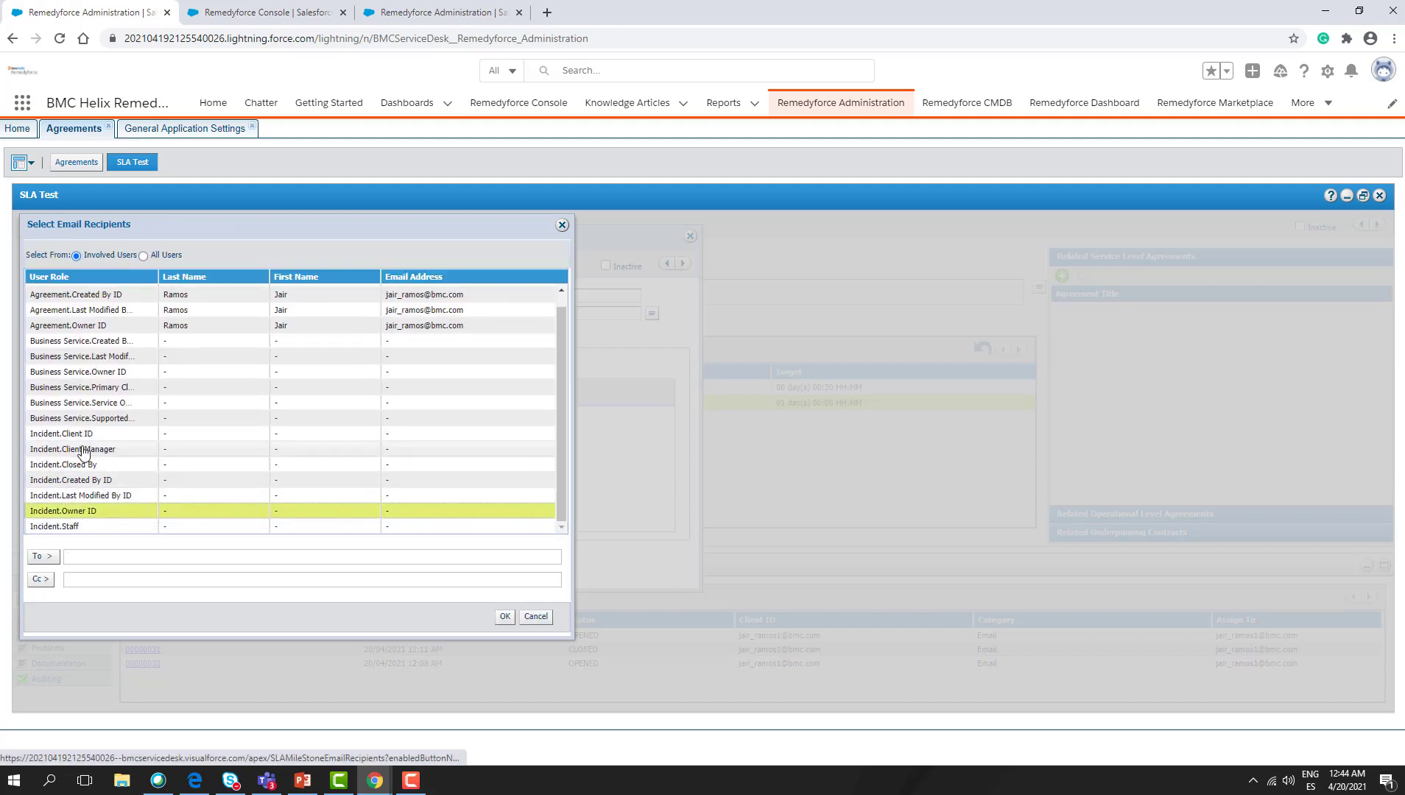
double_click(71, 526)
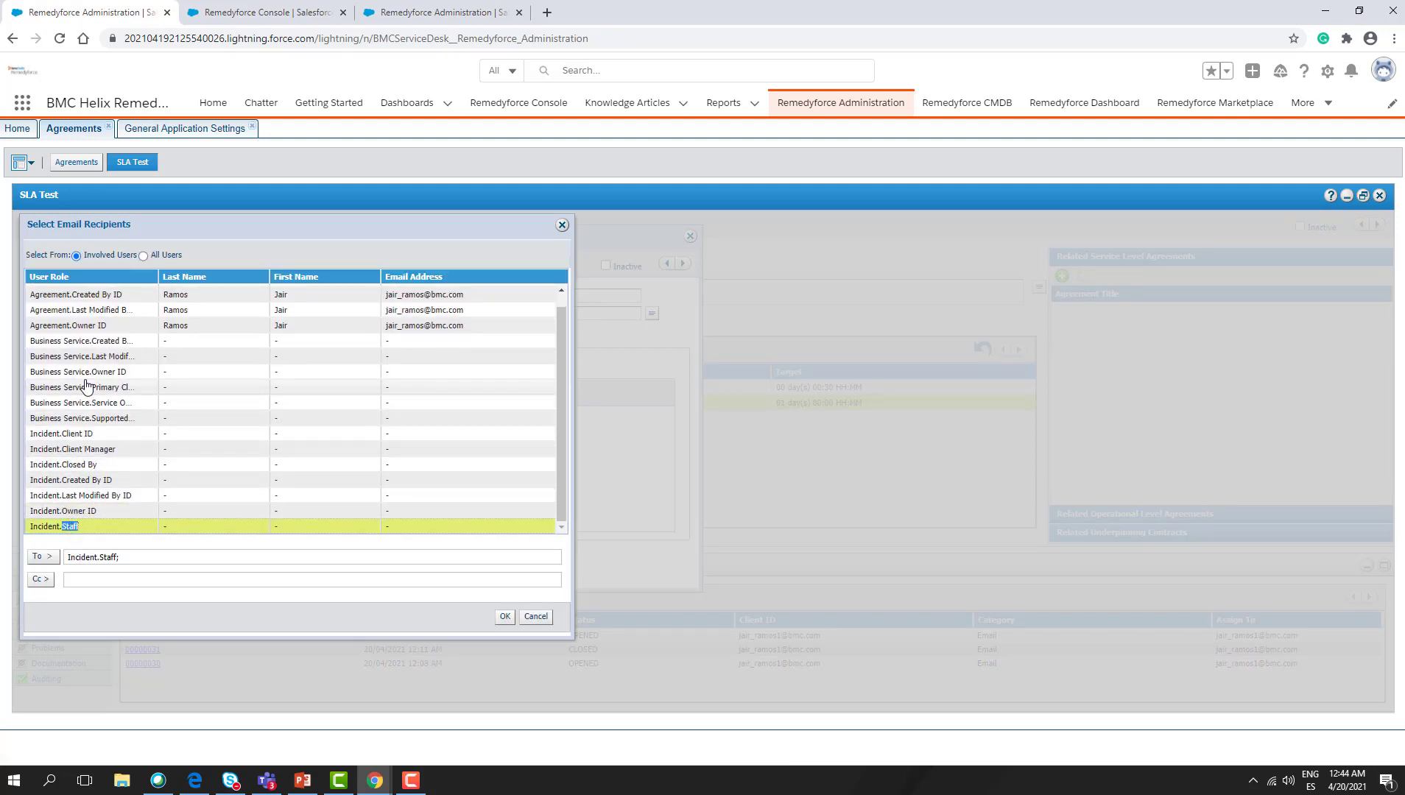
double_click(70, 328)
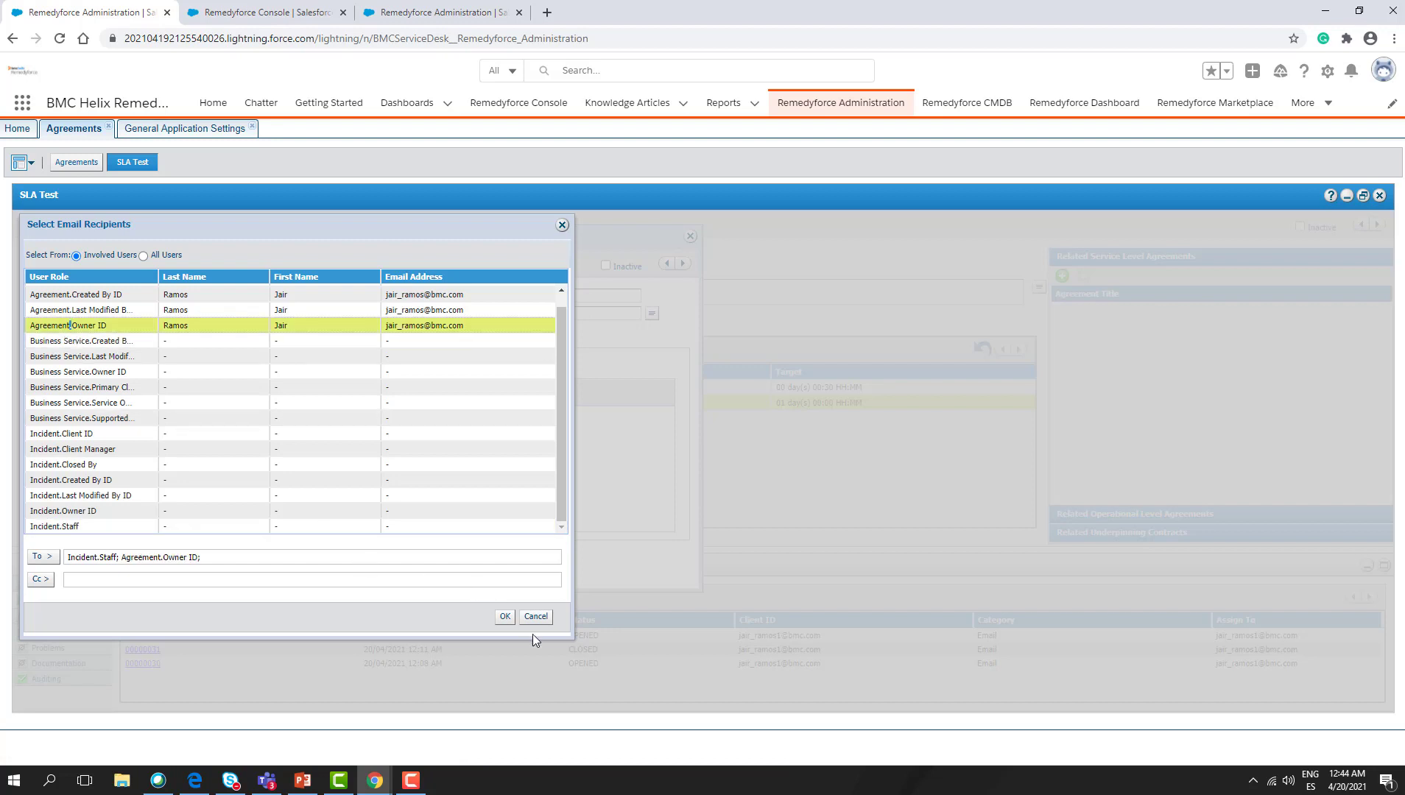
click(505, 617)
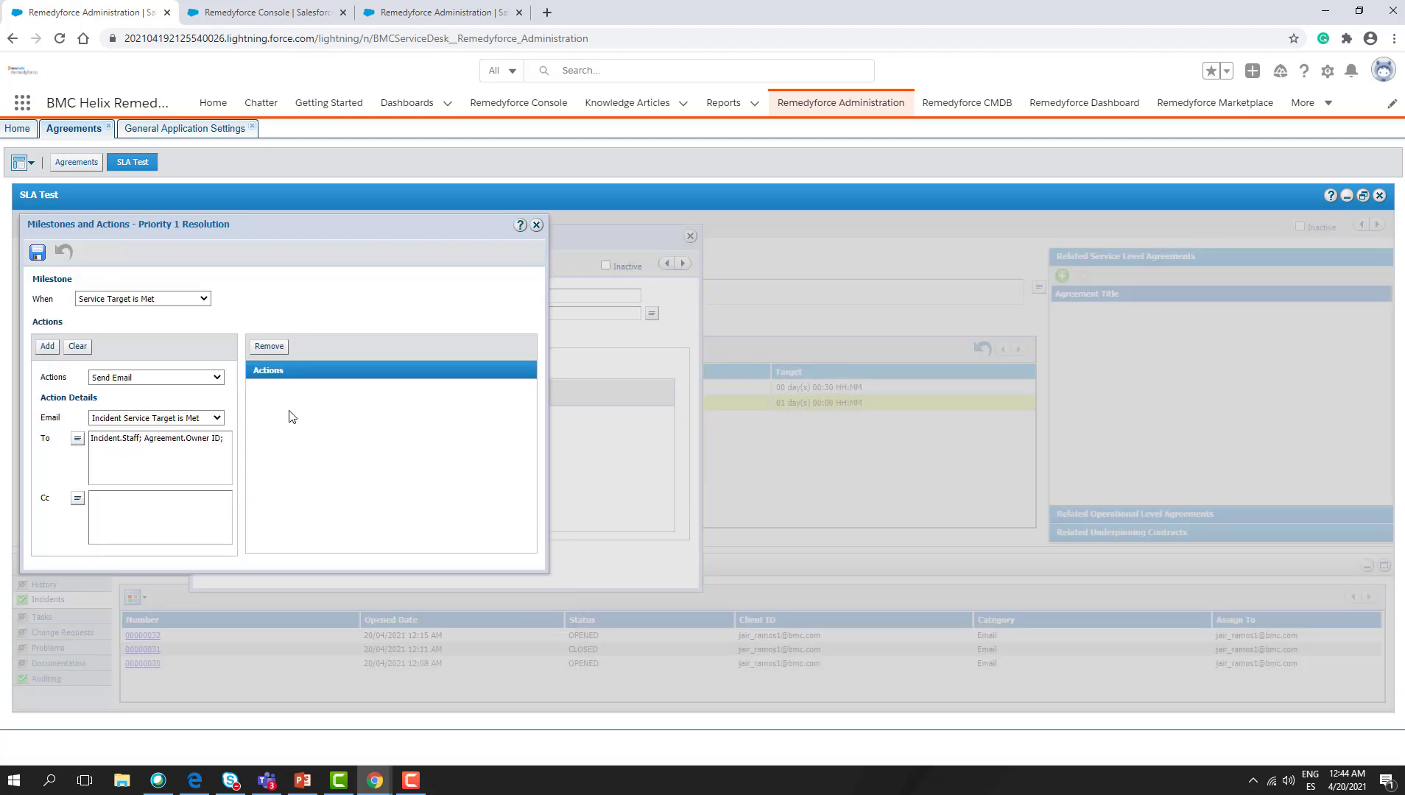
- Add the configured email action to the Priority 1 Resolution milestone, save the milestone and close its window
click(47, 346)
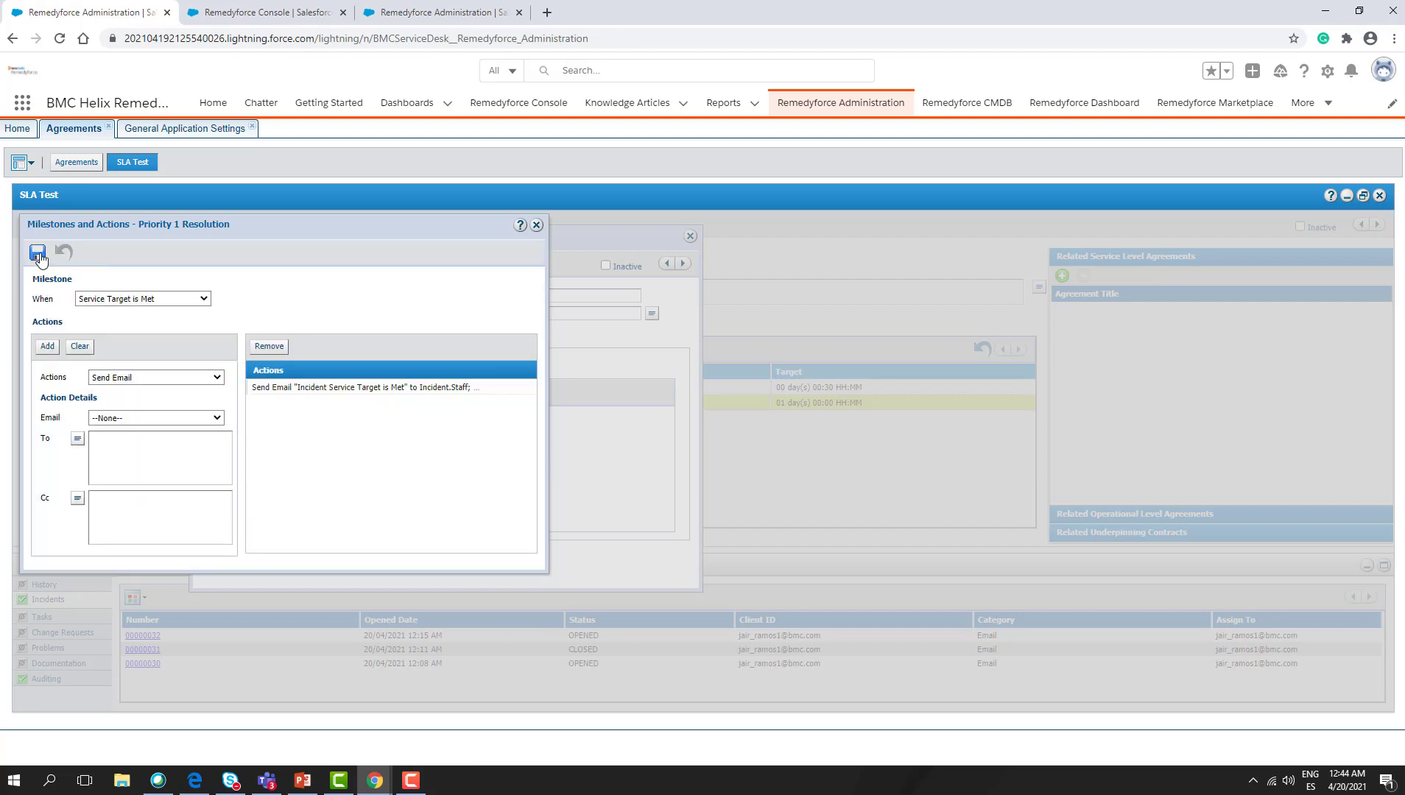
click(39, 254)
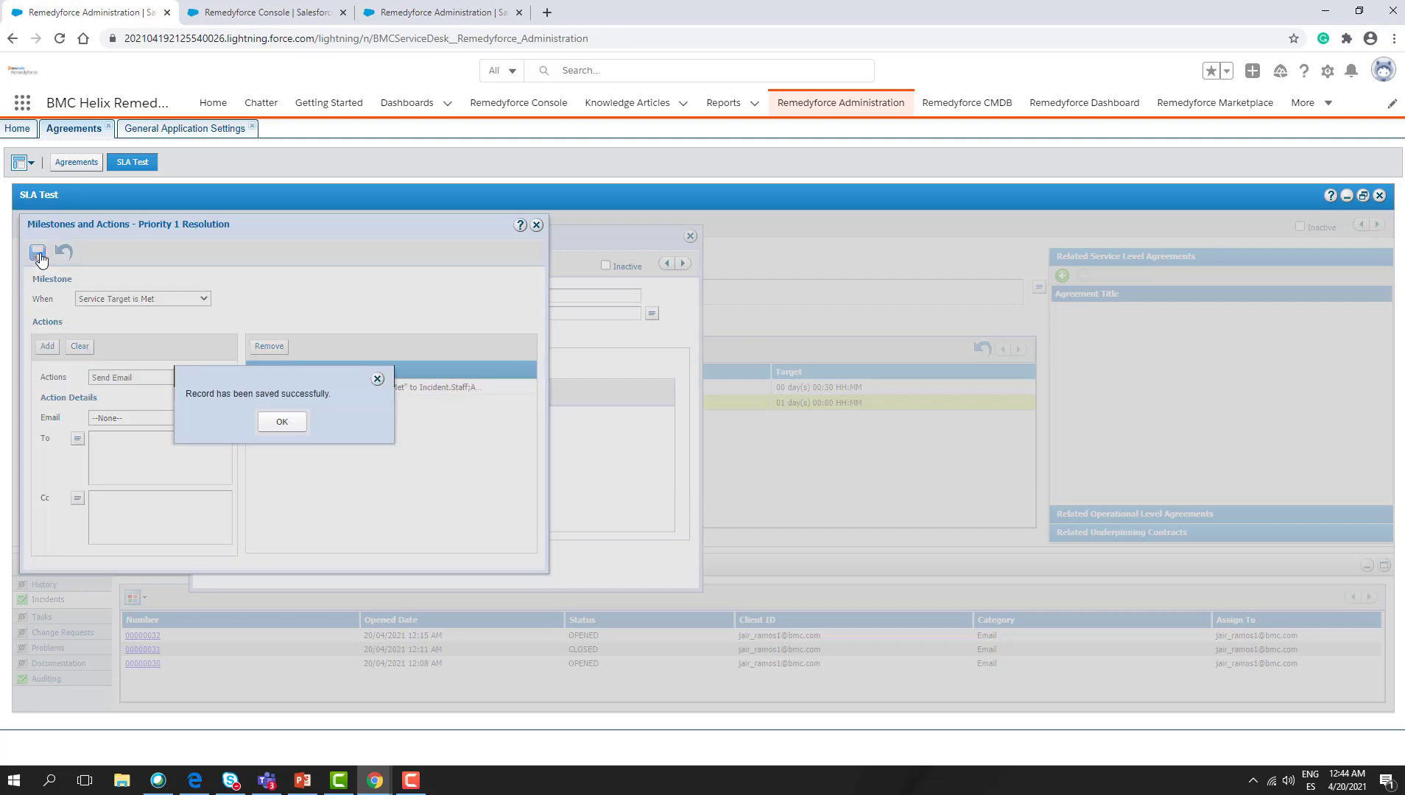
click(280, 418)
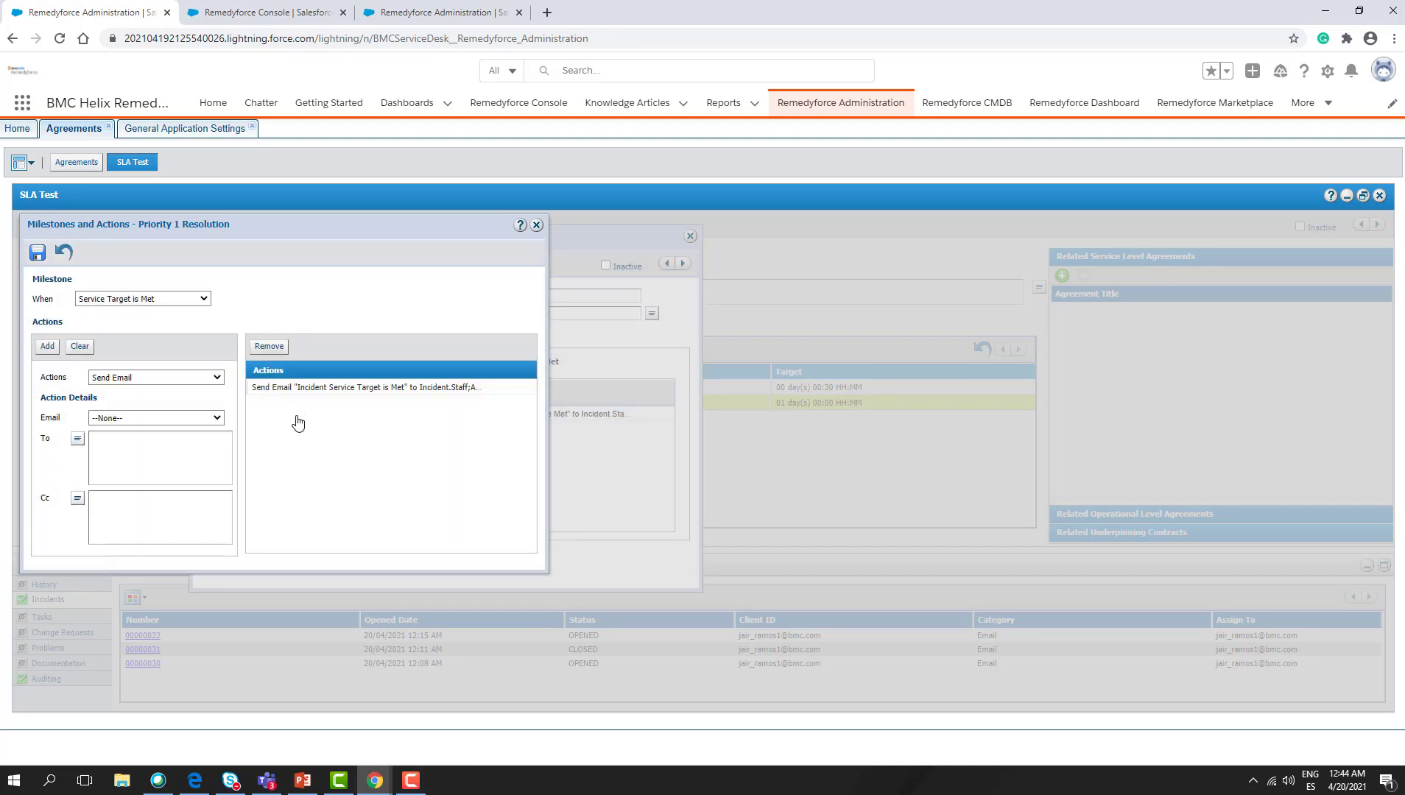
click(536, 224)
- Save and close the Priority 1 Resolution service target, and save the SLA Test agreement
click(209, 265)
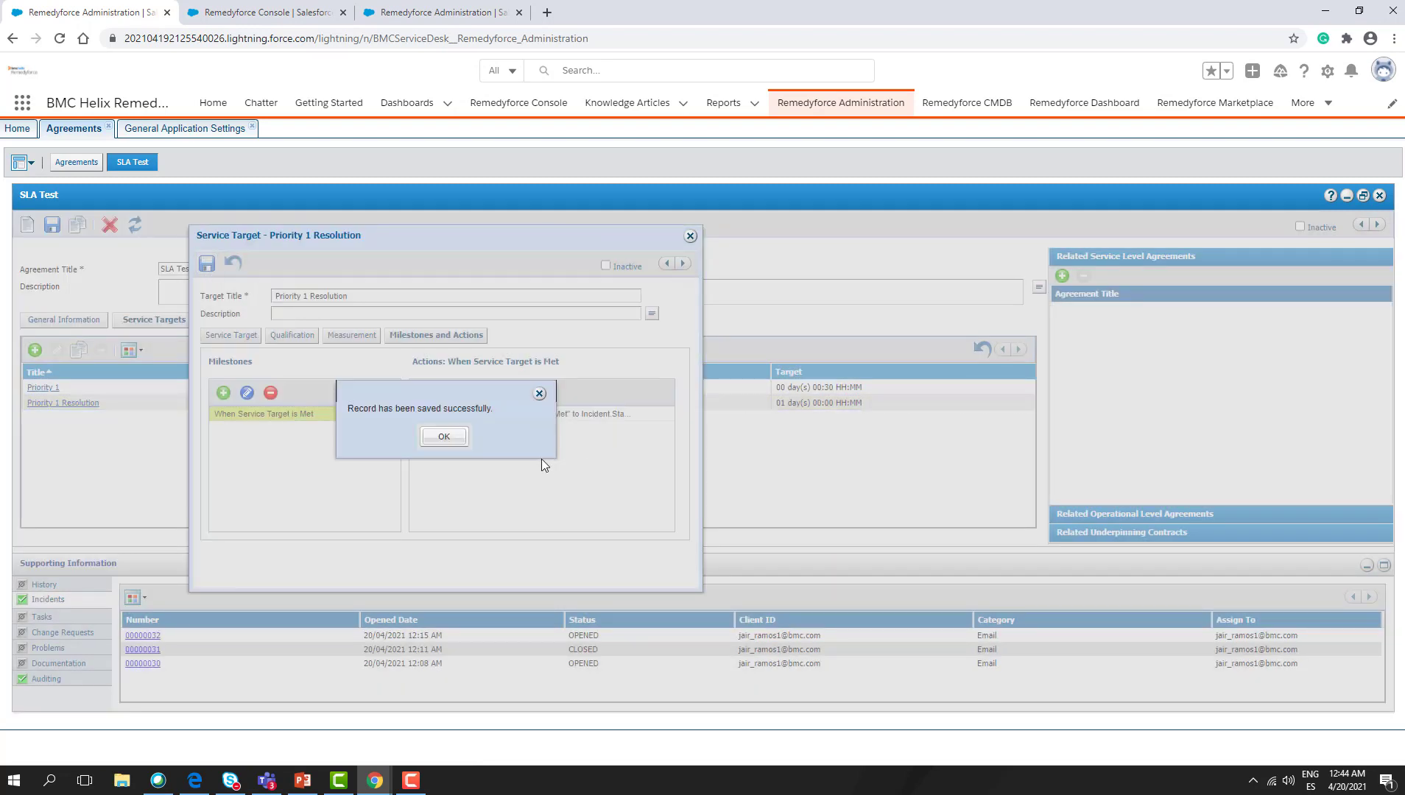
click(453, 436)
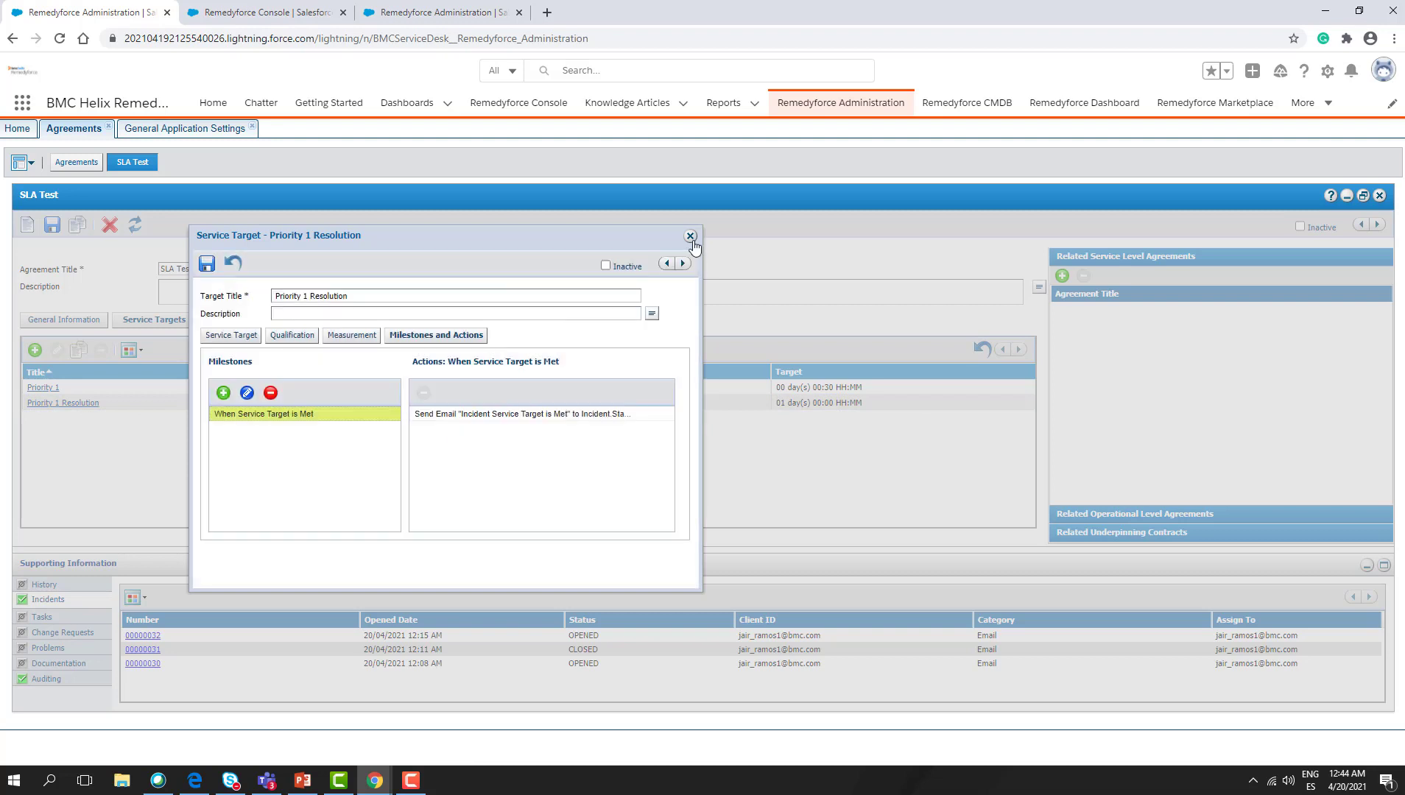
click(691, 237)
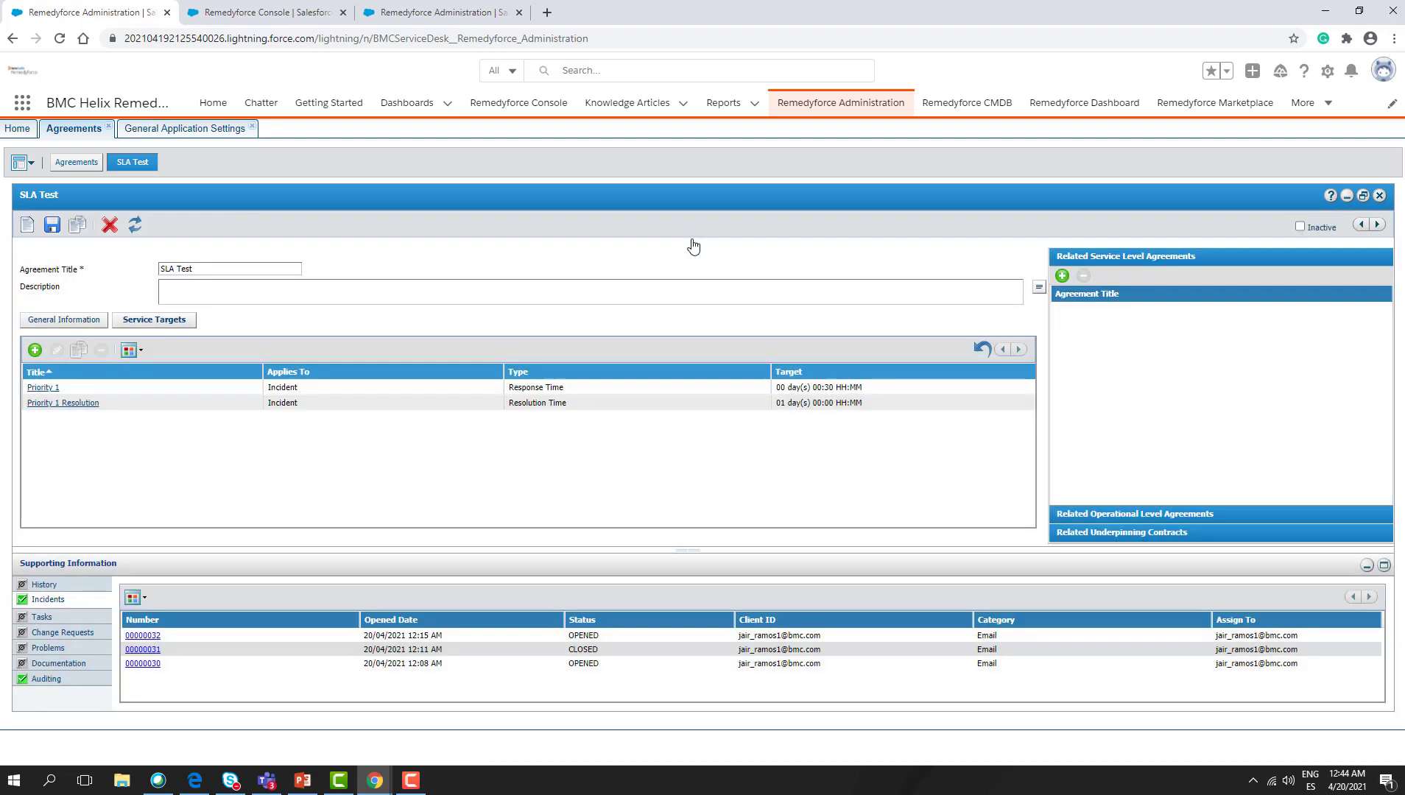
click(53, 224)
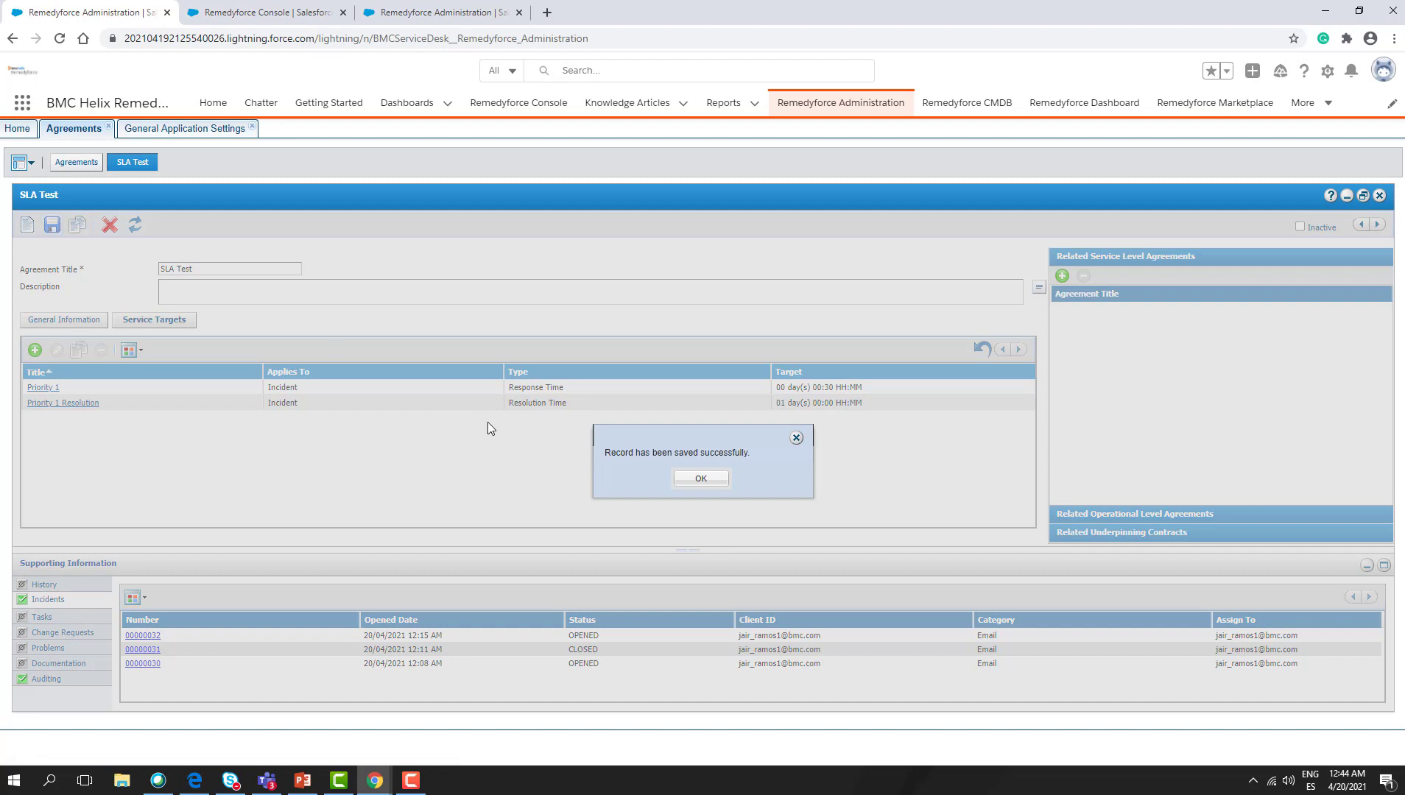
click(696, 479)
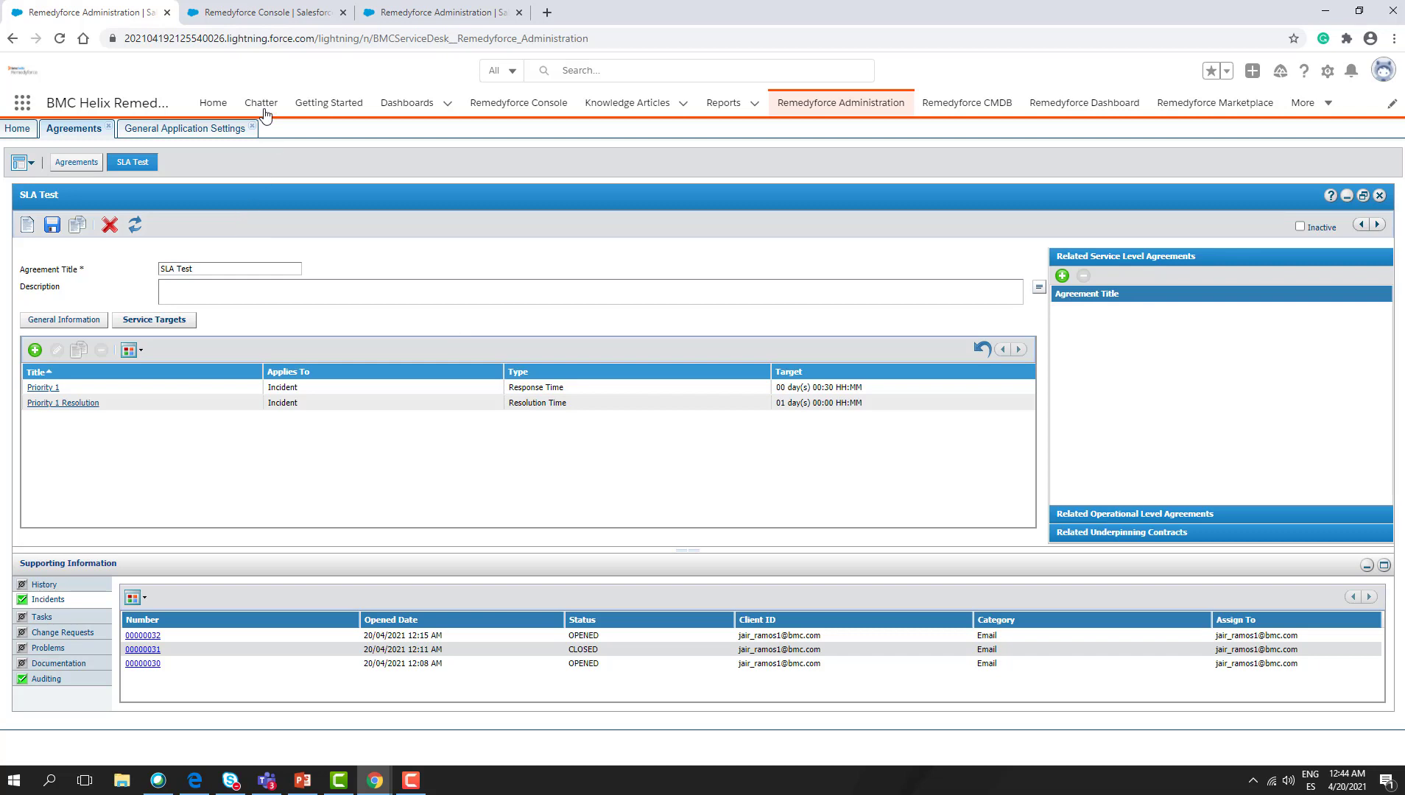
- Open incident 00000032 in the refreshed Remedyforce Console, set its status to CLOSED and save the record
click(266, 15)
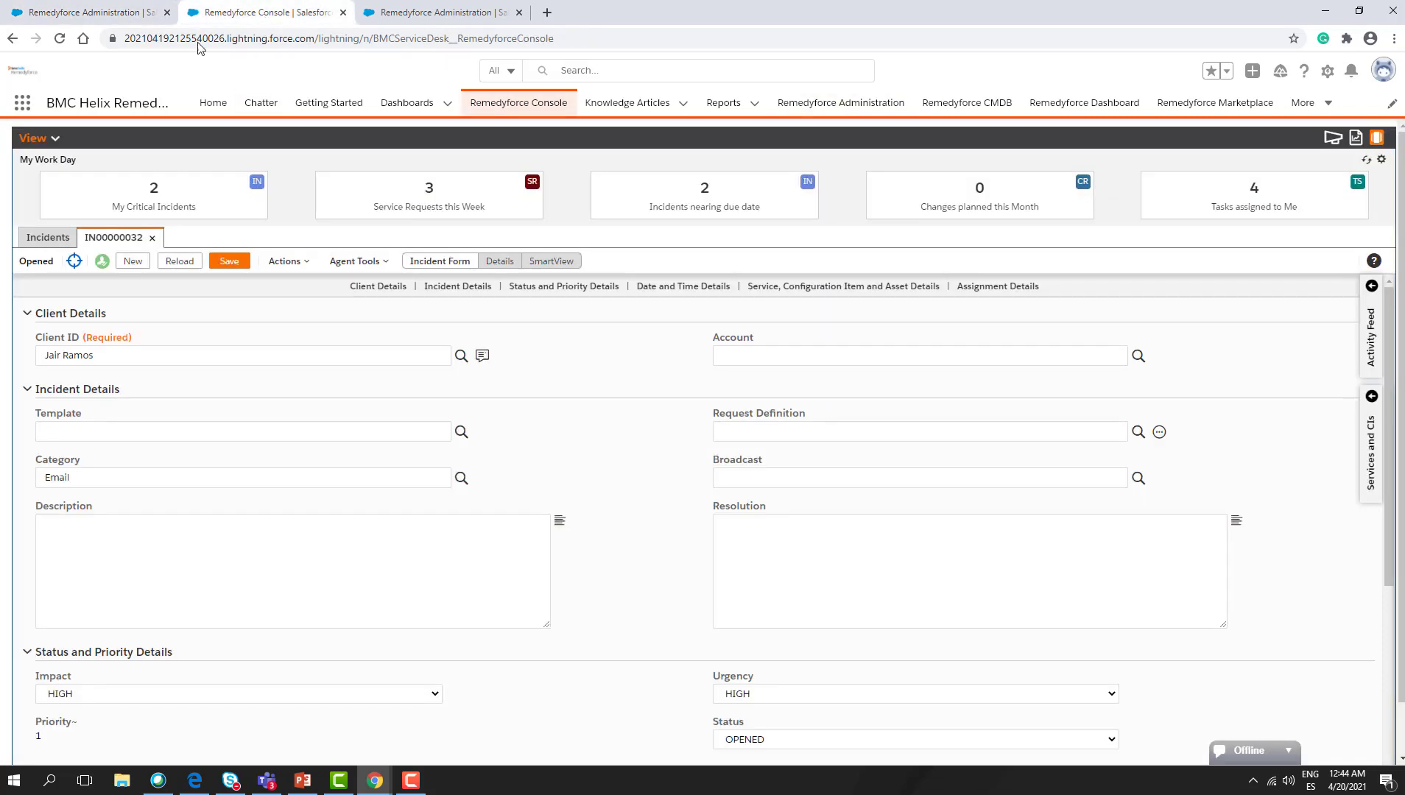
click(60, 39)
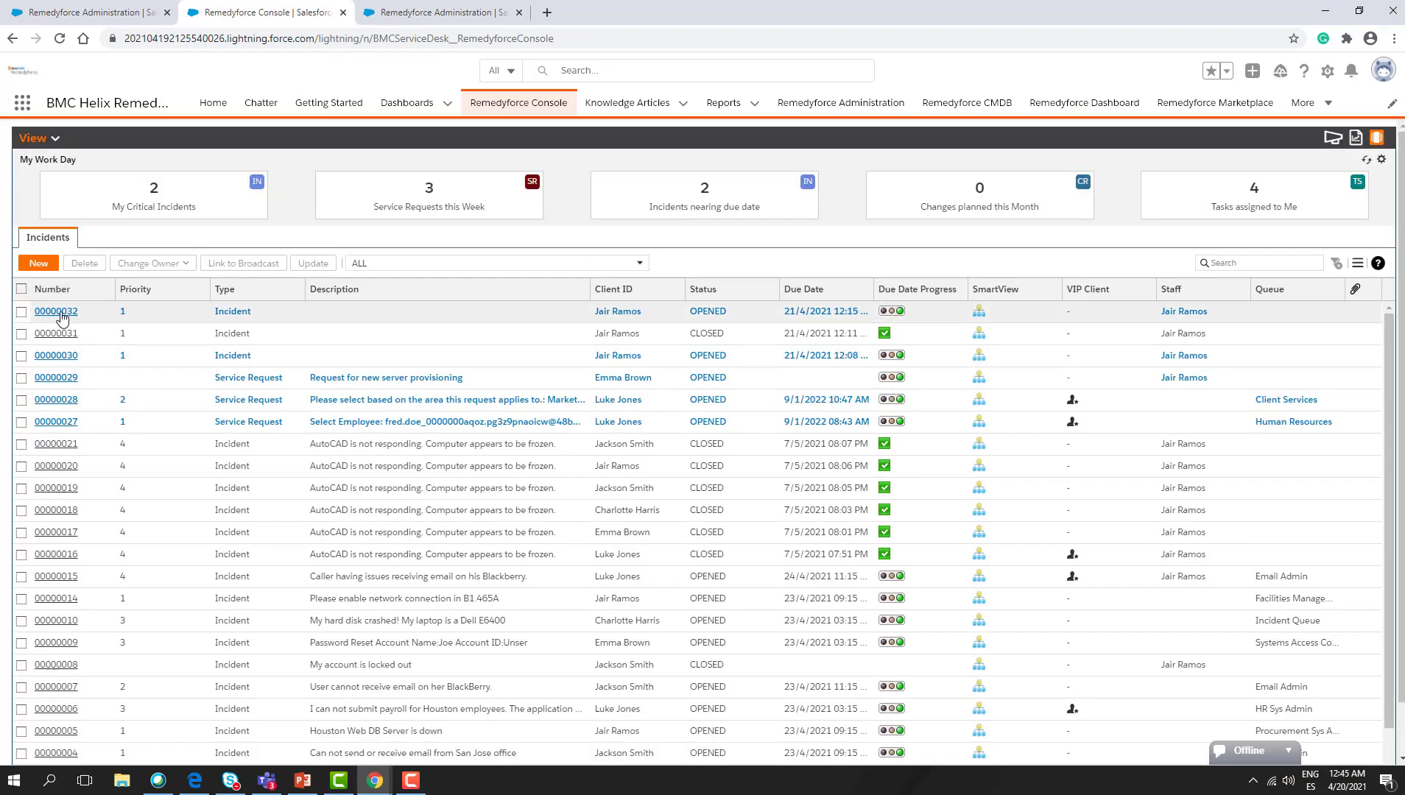
click(60, 319)
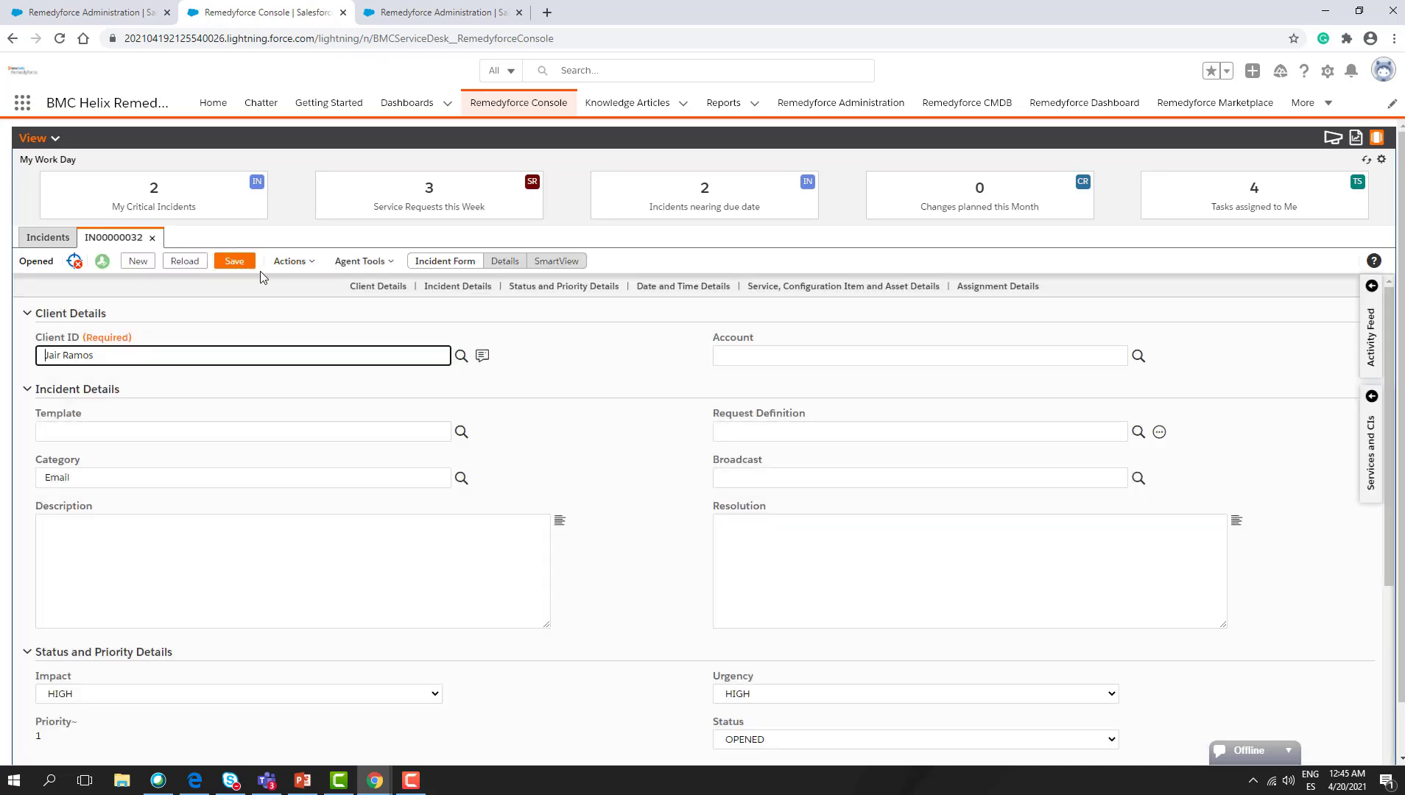
scroll(797, 703, down, 5)
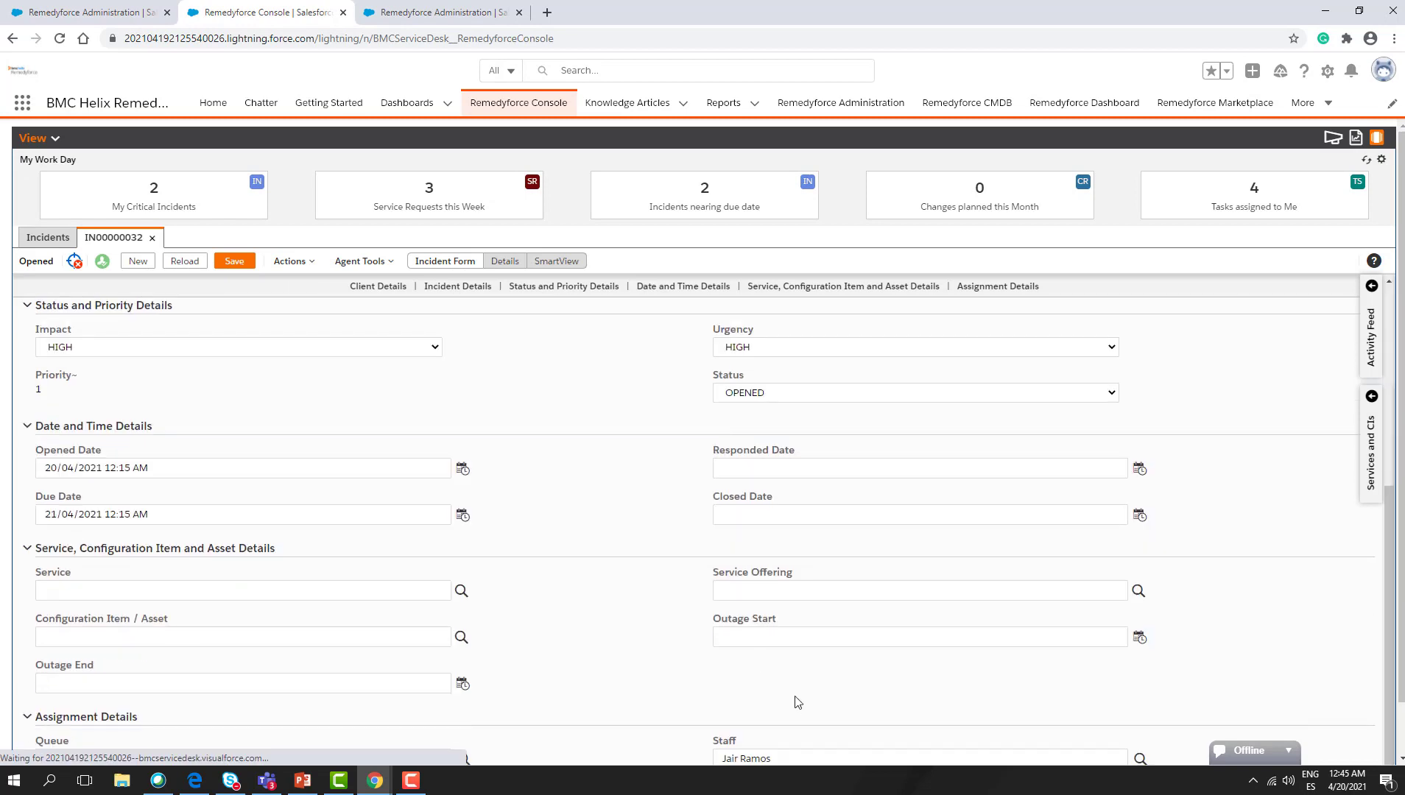
click(750, 396)
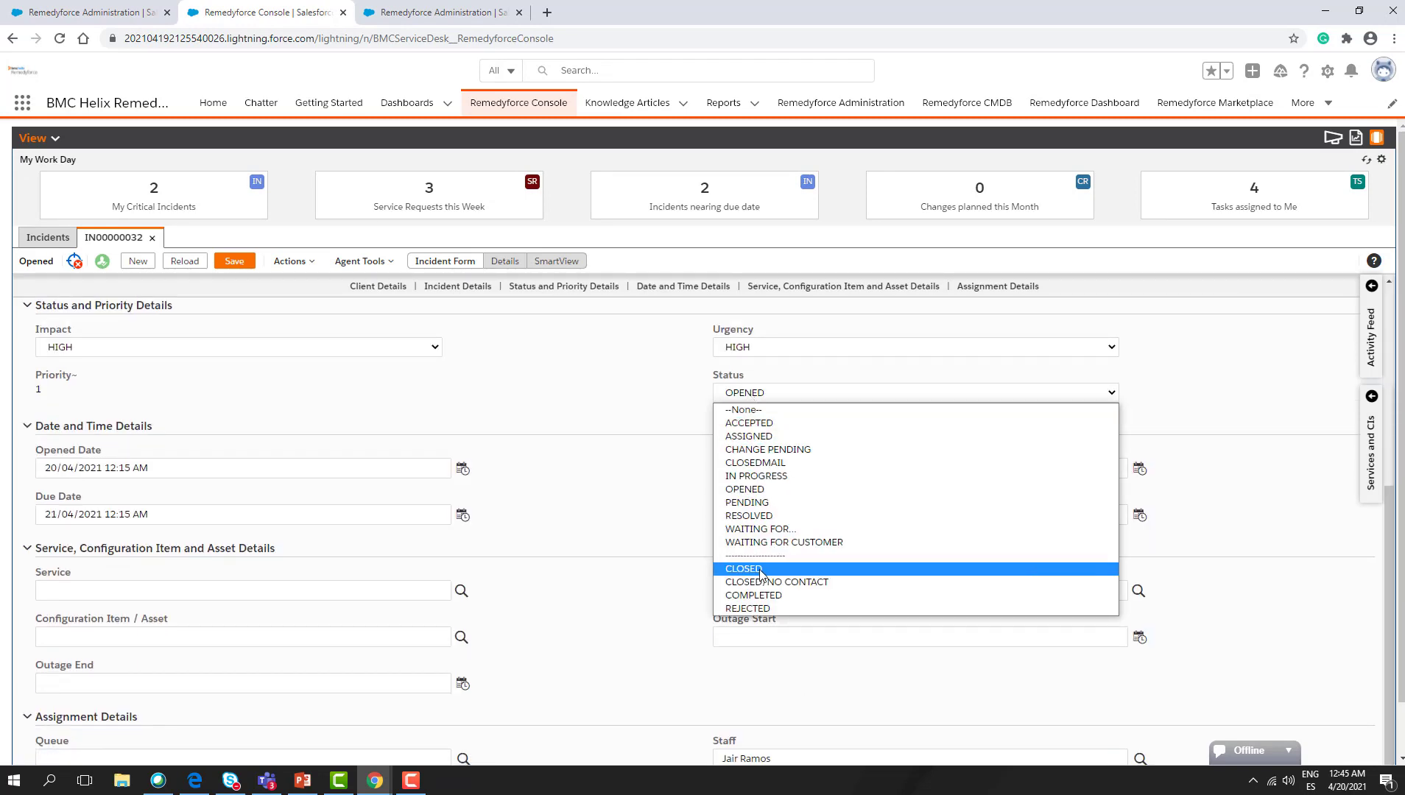
click(760, 570)
click(241, 266)
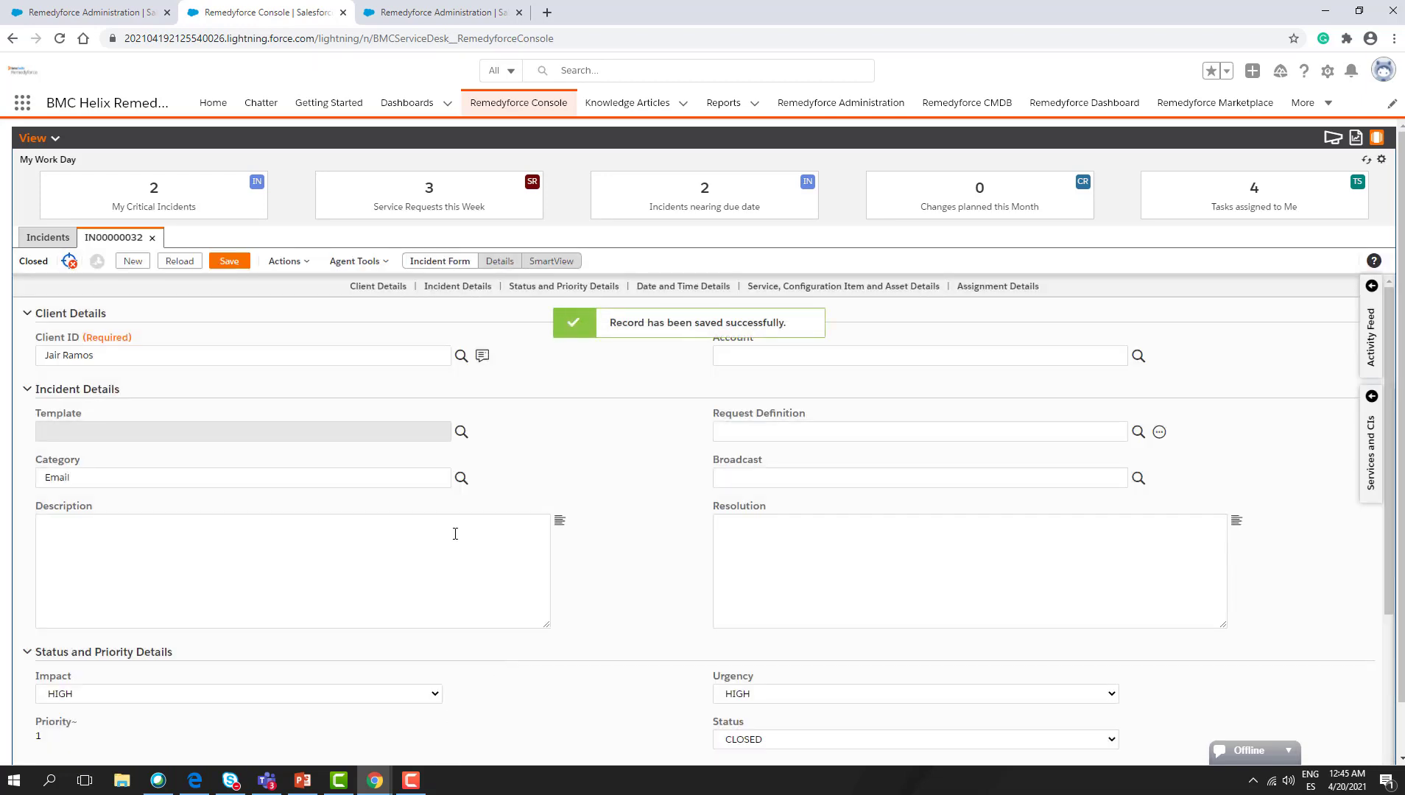
- Check the service targets of incident 00000032, and open the service target status notification email in Outlook
click(69, 260)
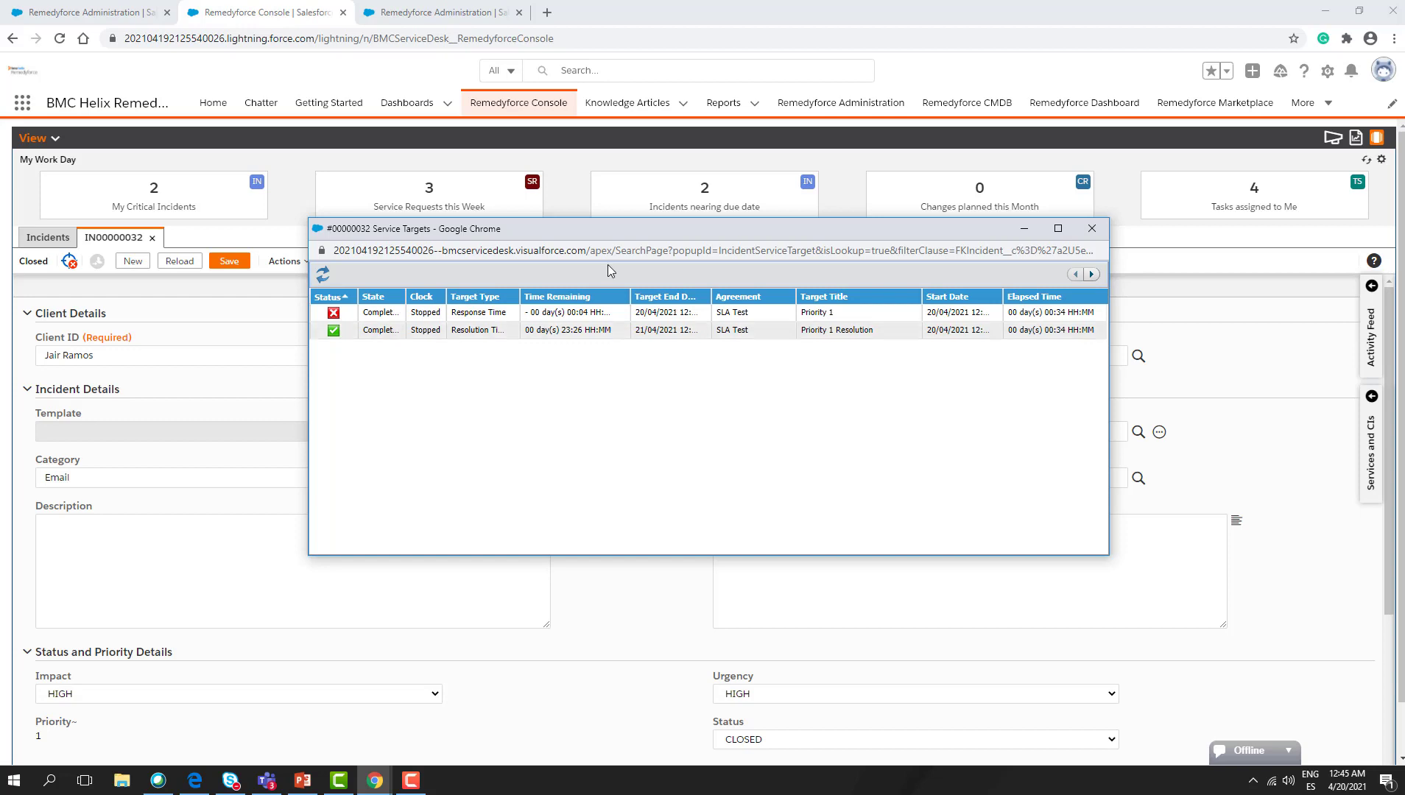
click(1091, 229)
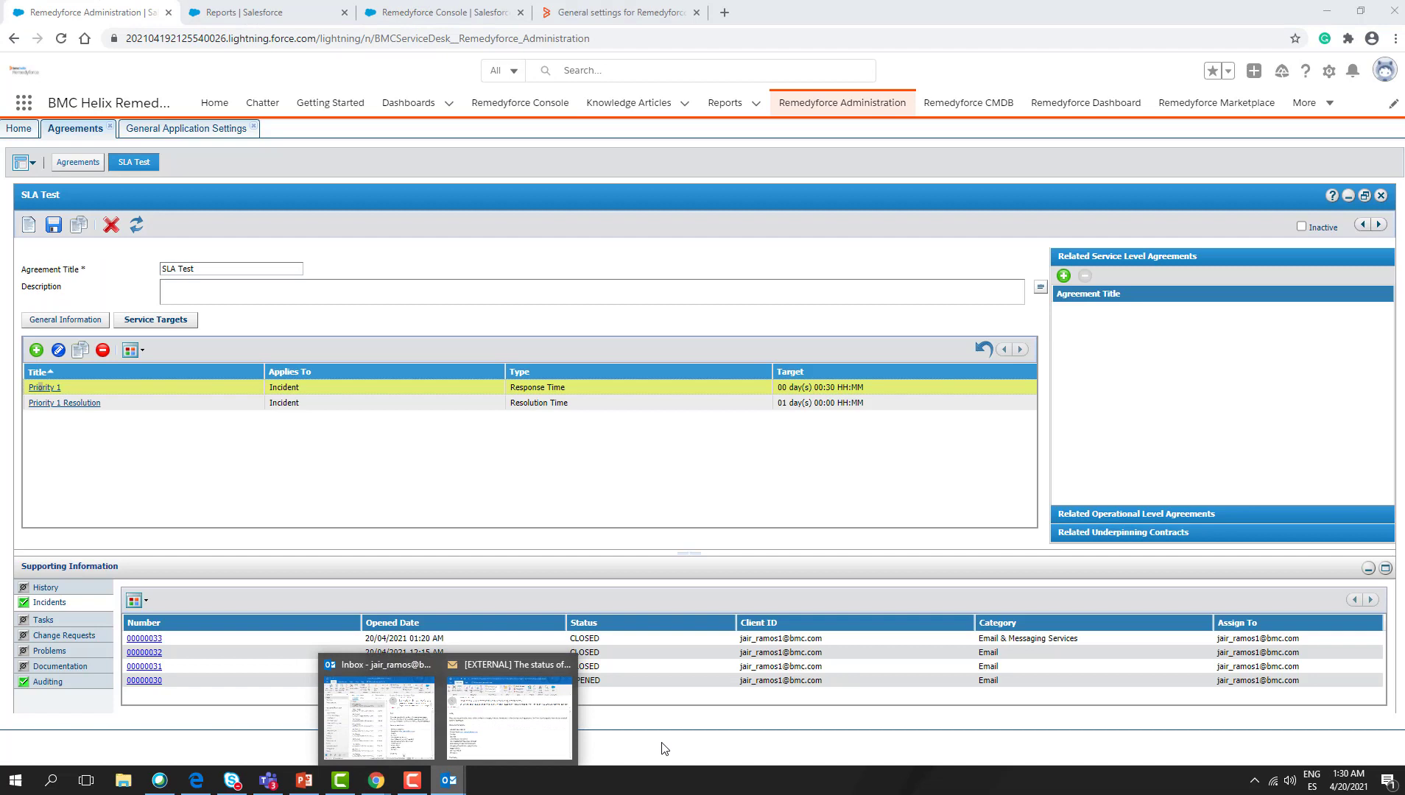
click(549, 737)
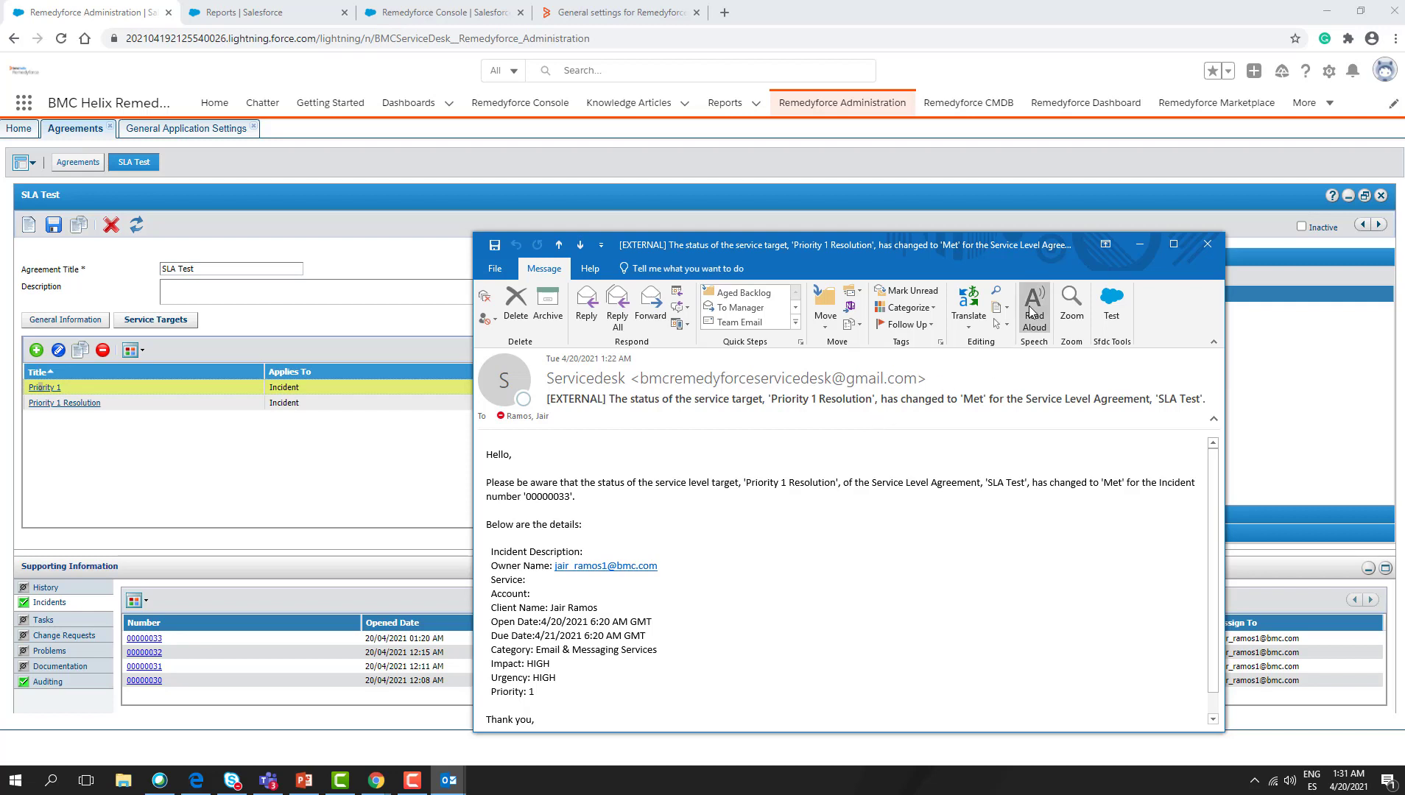
- Open Salesforce Setup, find Classic Email Templates by searching for "templa", and browse the BMC Remedyforce Emails folder
click(1327, 72)
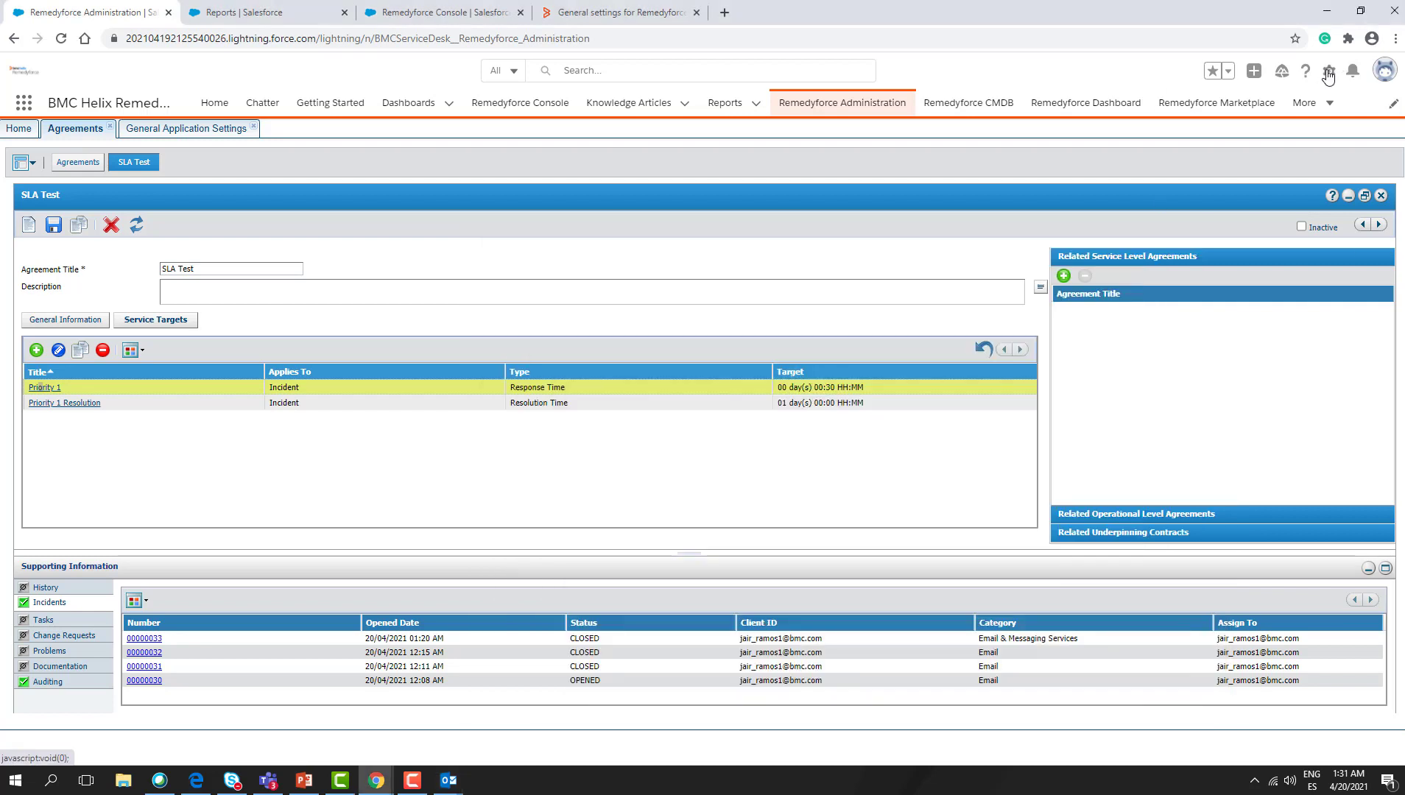
click(1231, 112)
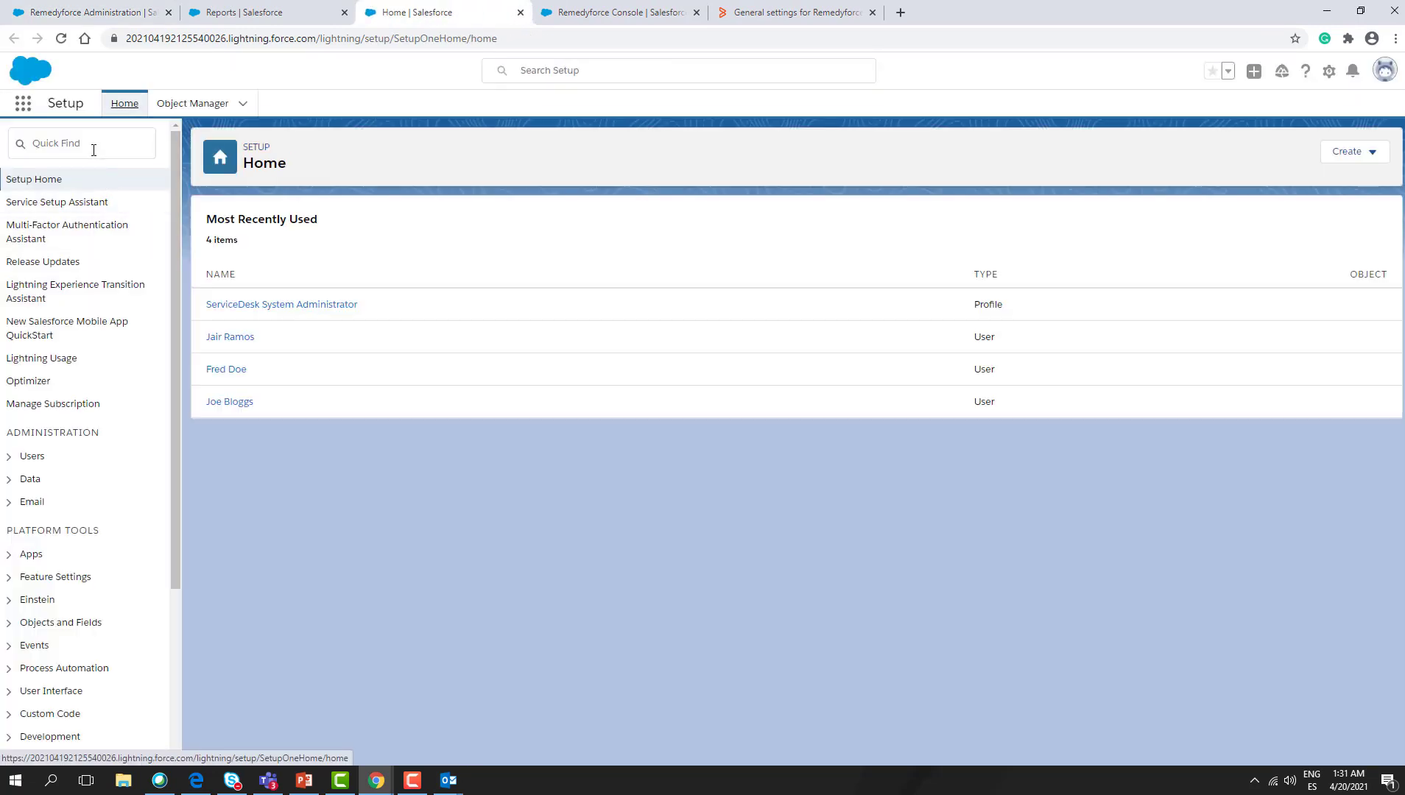
click(92, 145)
text(te)
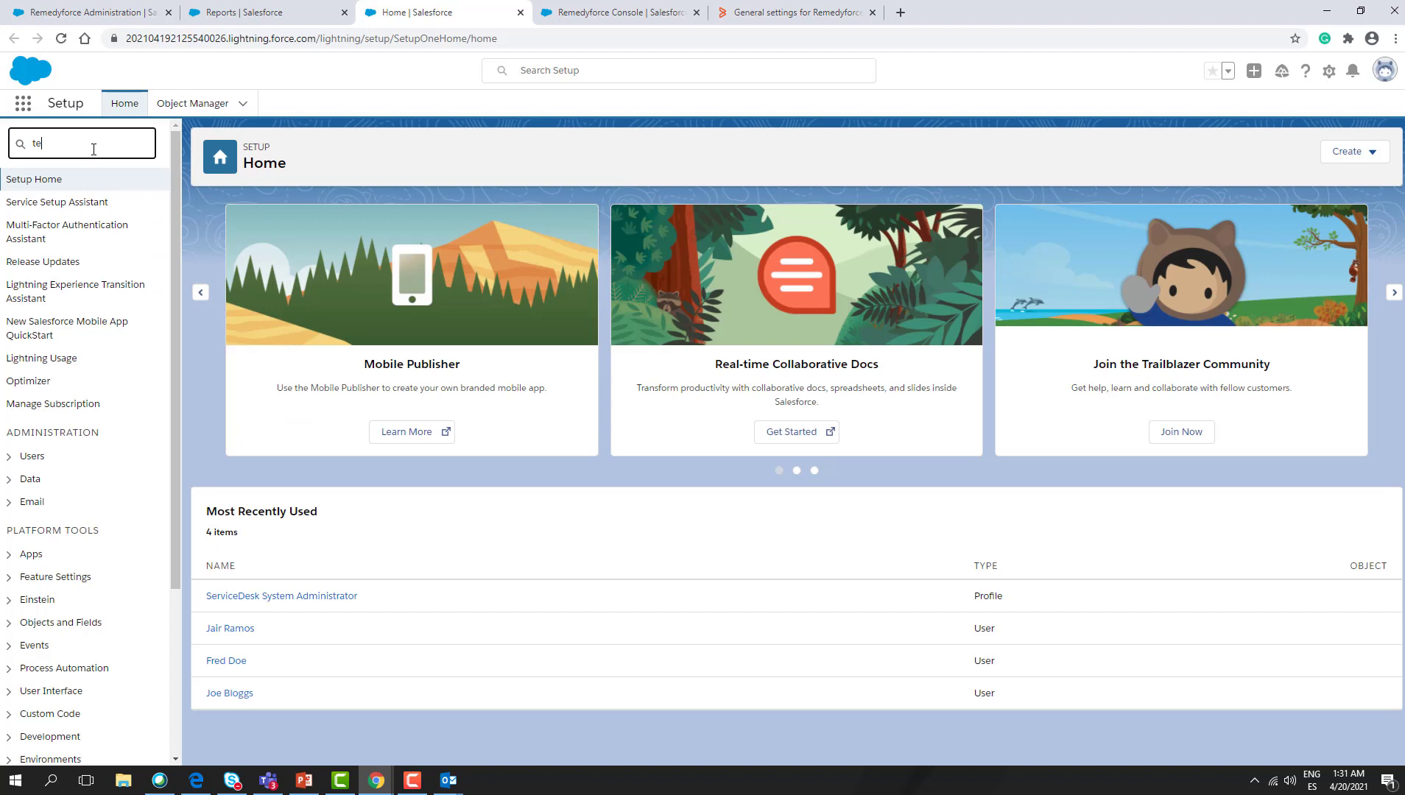
text(mpla)
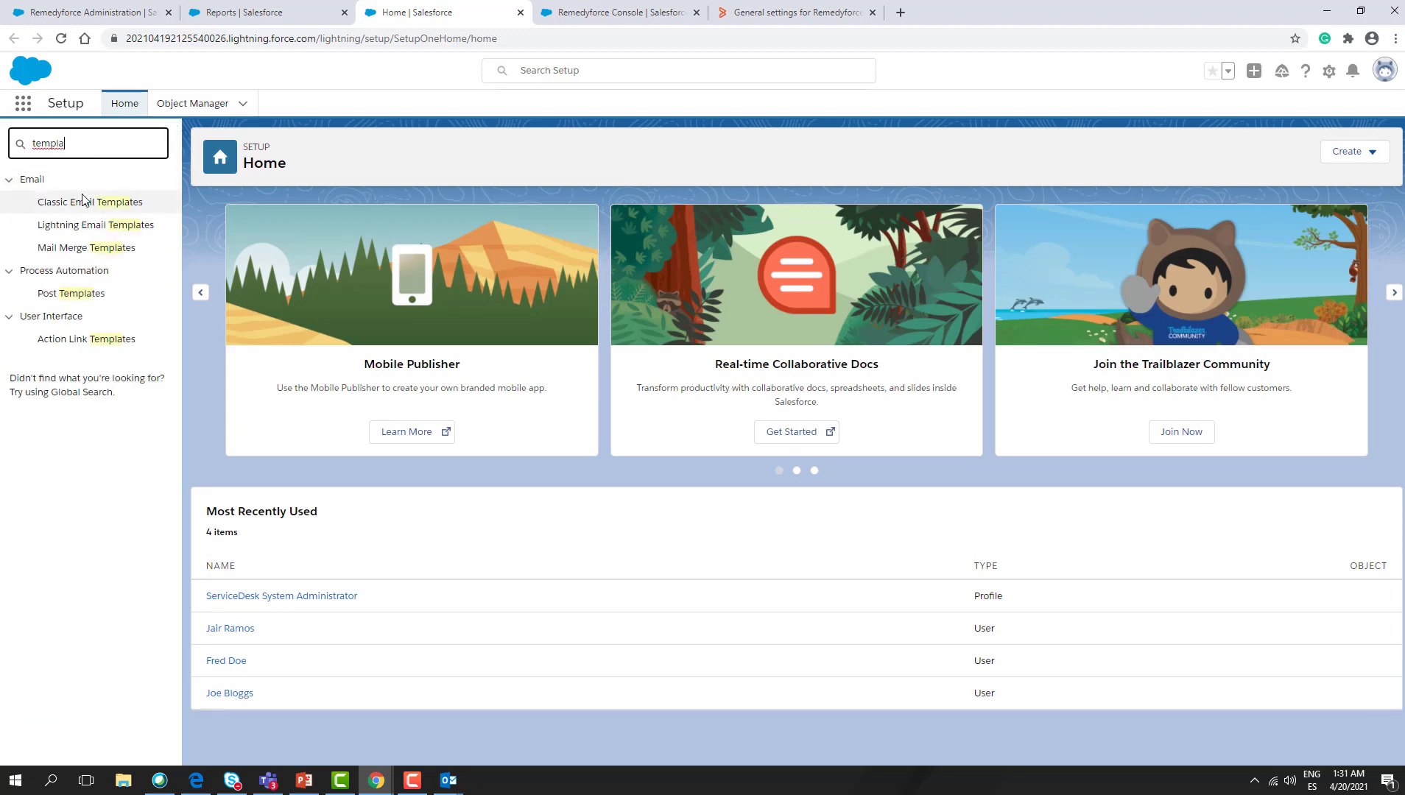
click(87, 209)
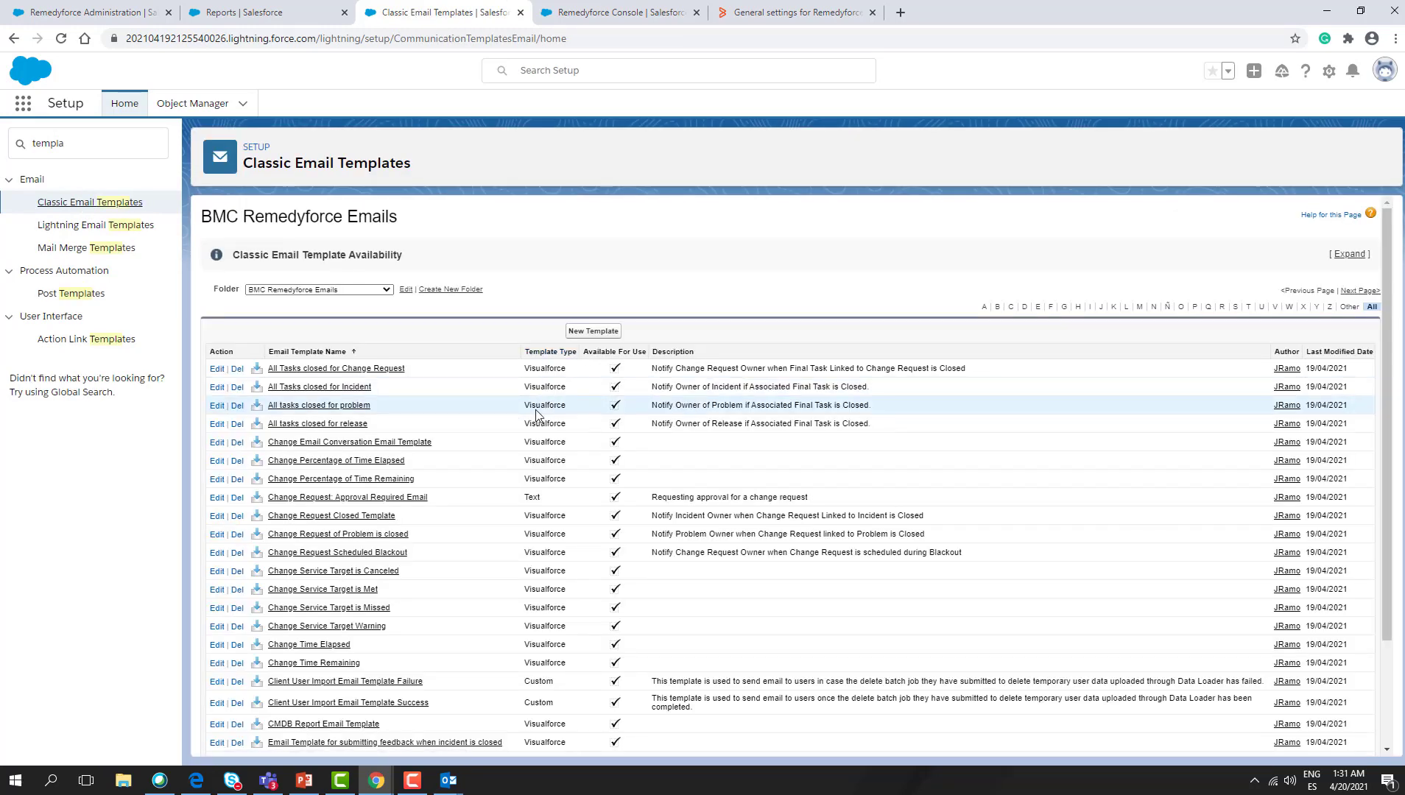
scroll(535, 415, down, 3)
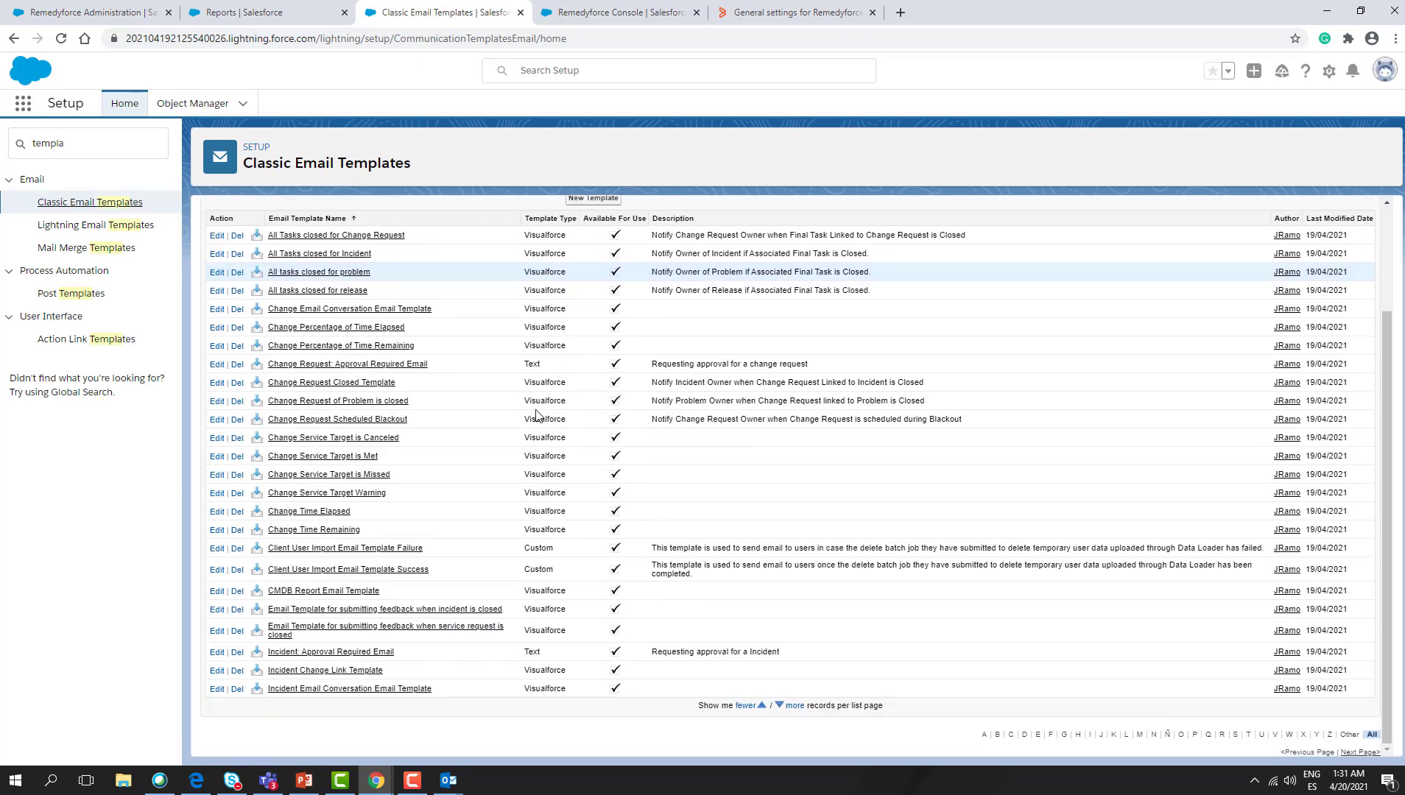
scroll(535, 415, up, 3)
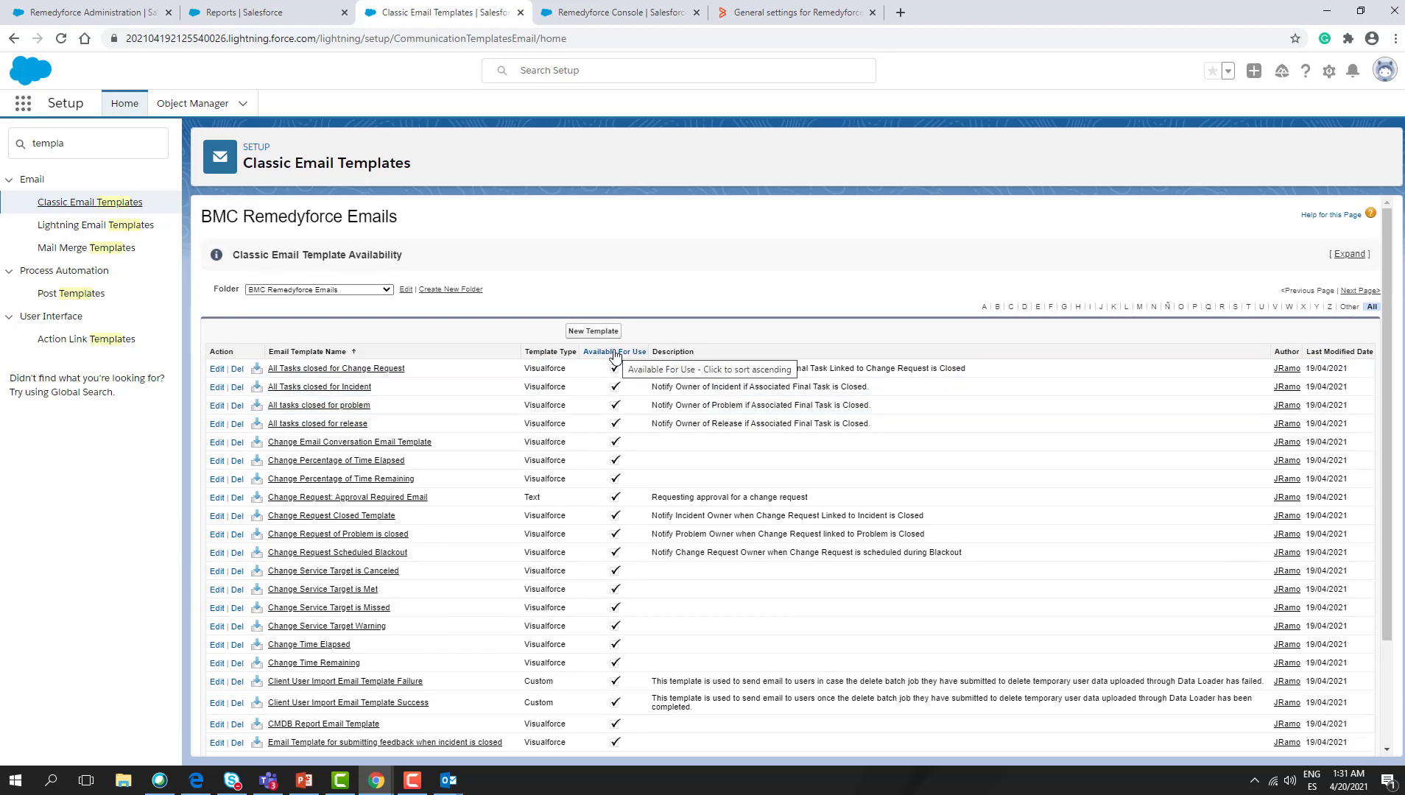
- Open the Percentage of Time Elapsed milestone of the Priority 1 service target and view the email templates offered for its Send Email action
click(100, 12)
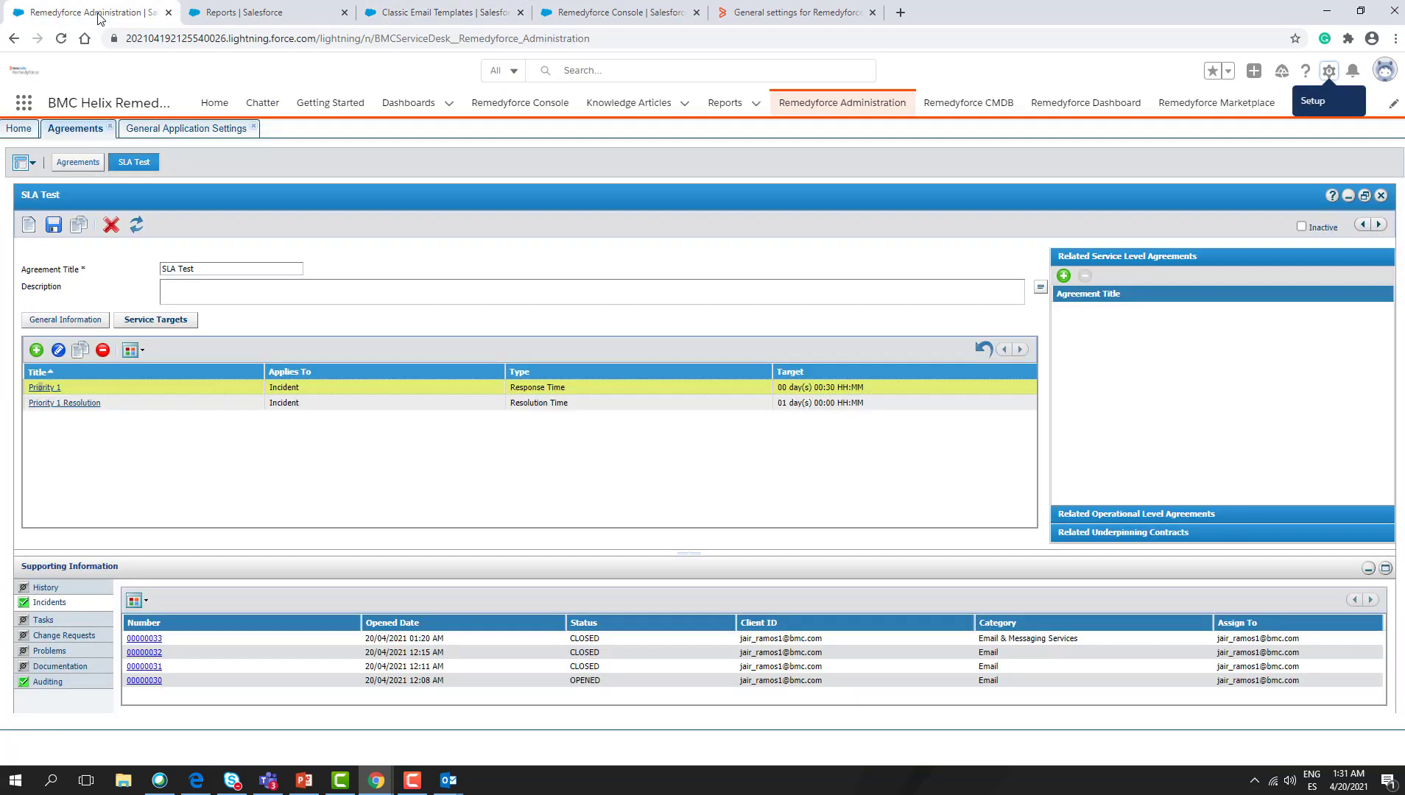
click(46, 388)
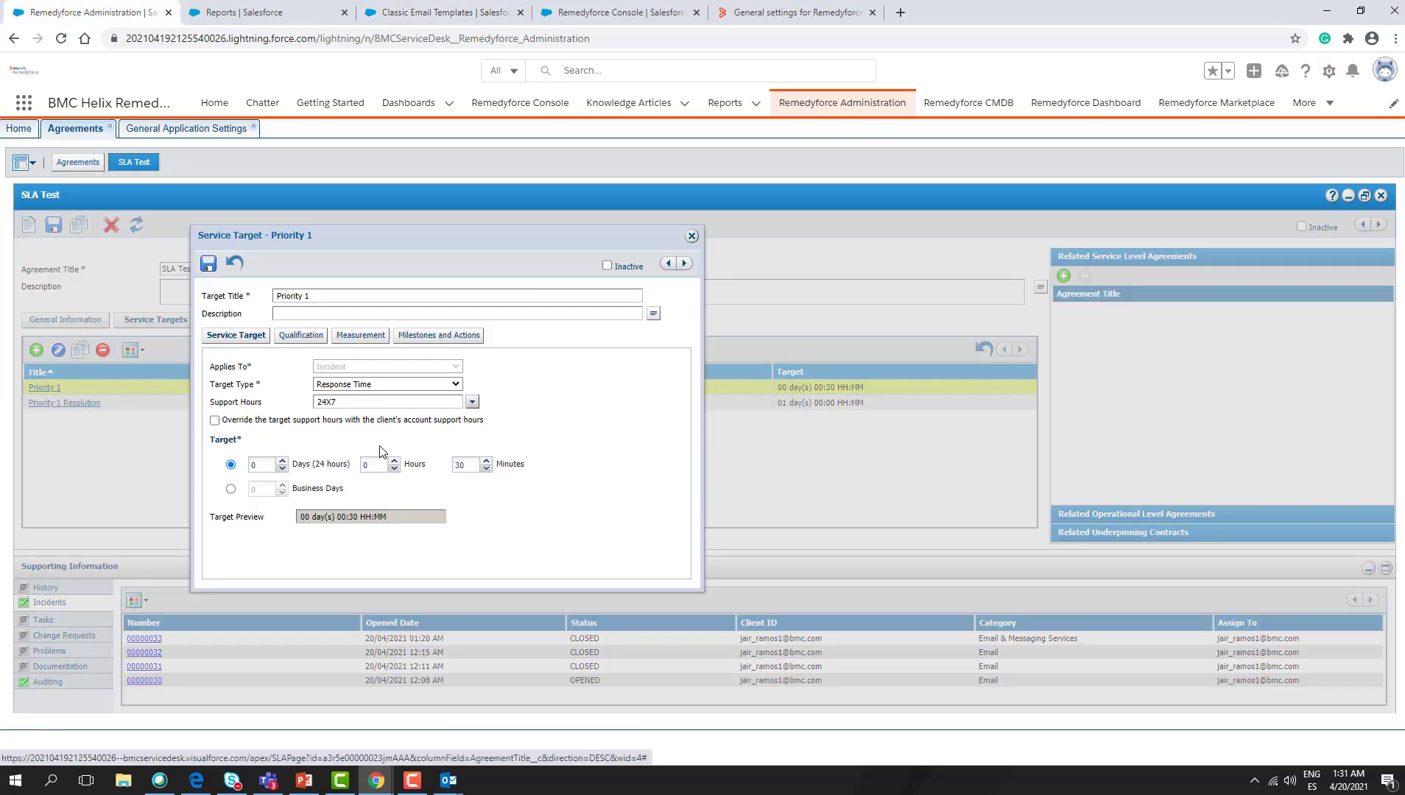
click(436, 336)
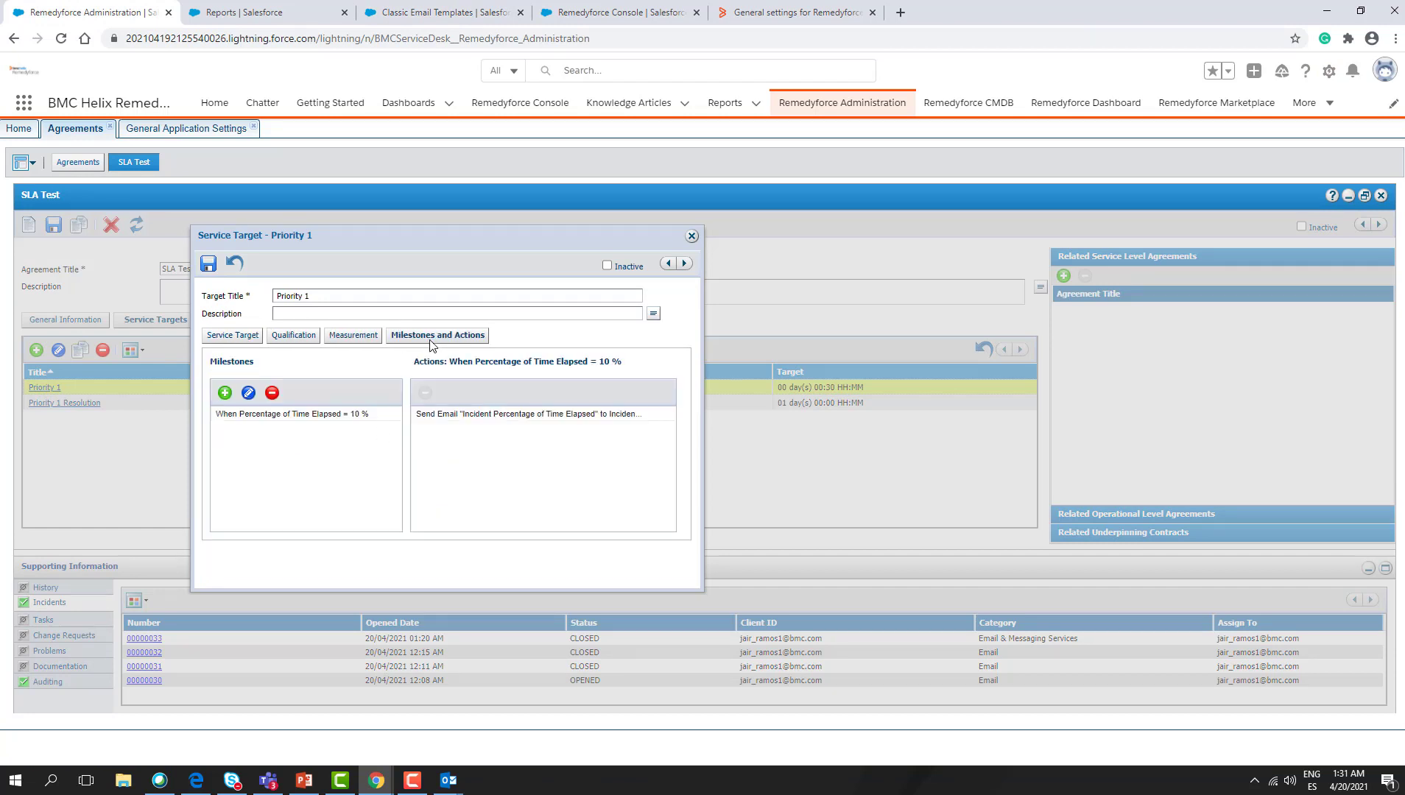
click(372, 413)
click(452, 416)
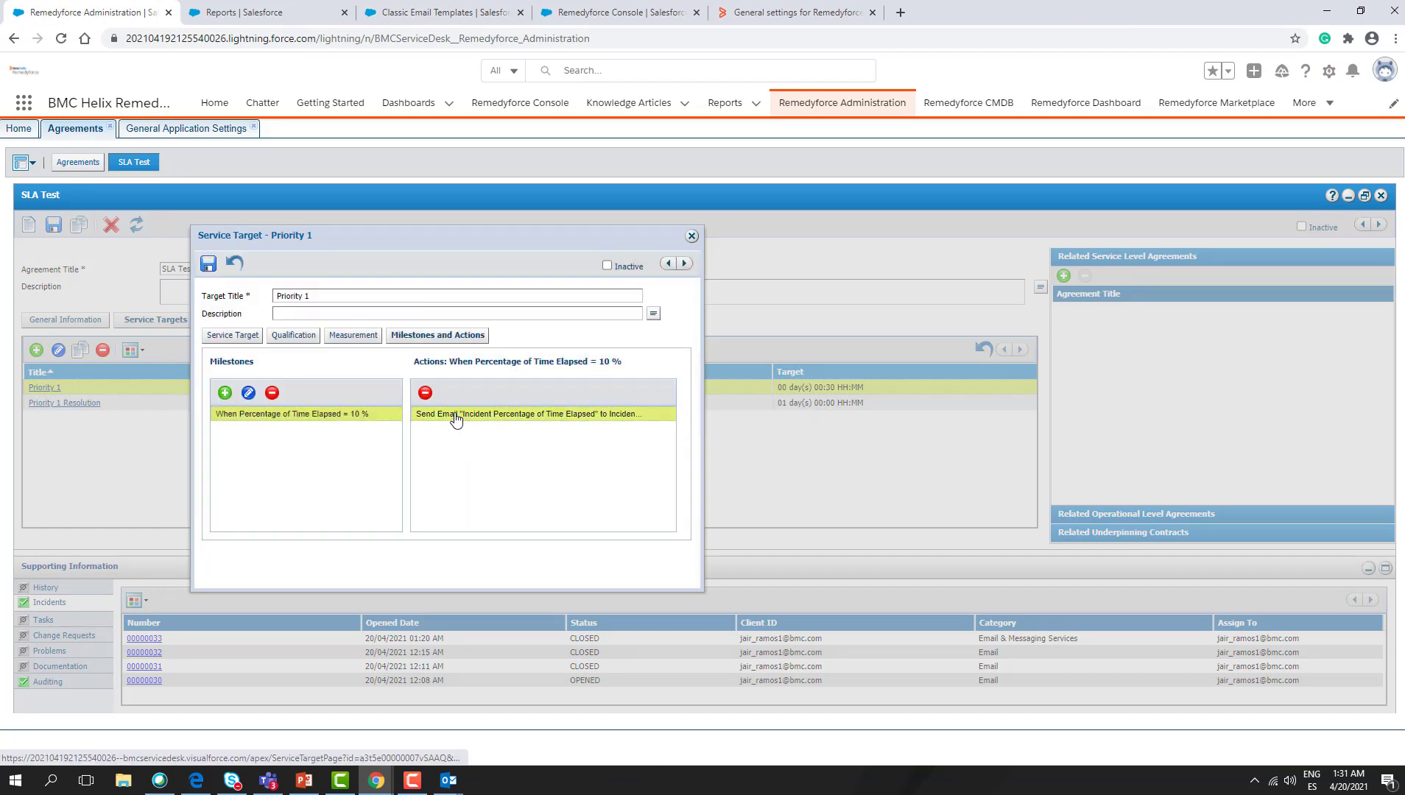
double_click(329, 415)
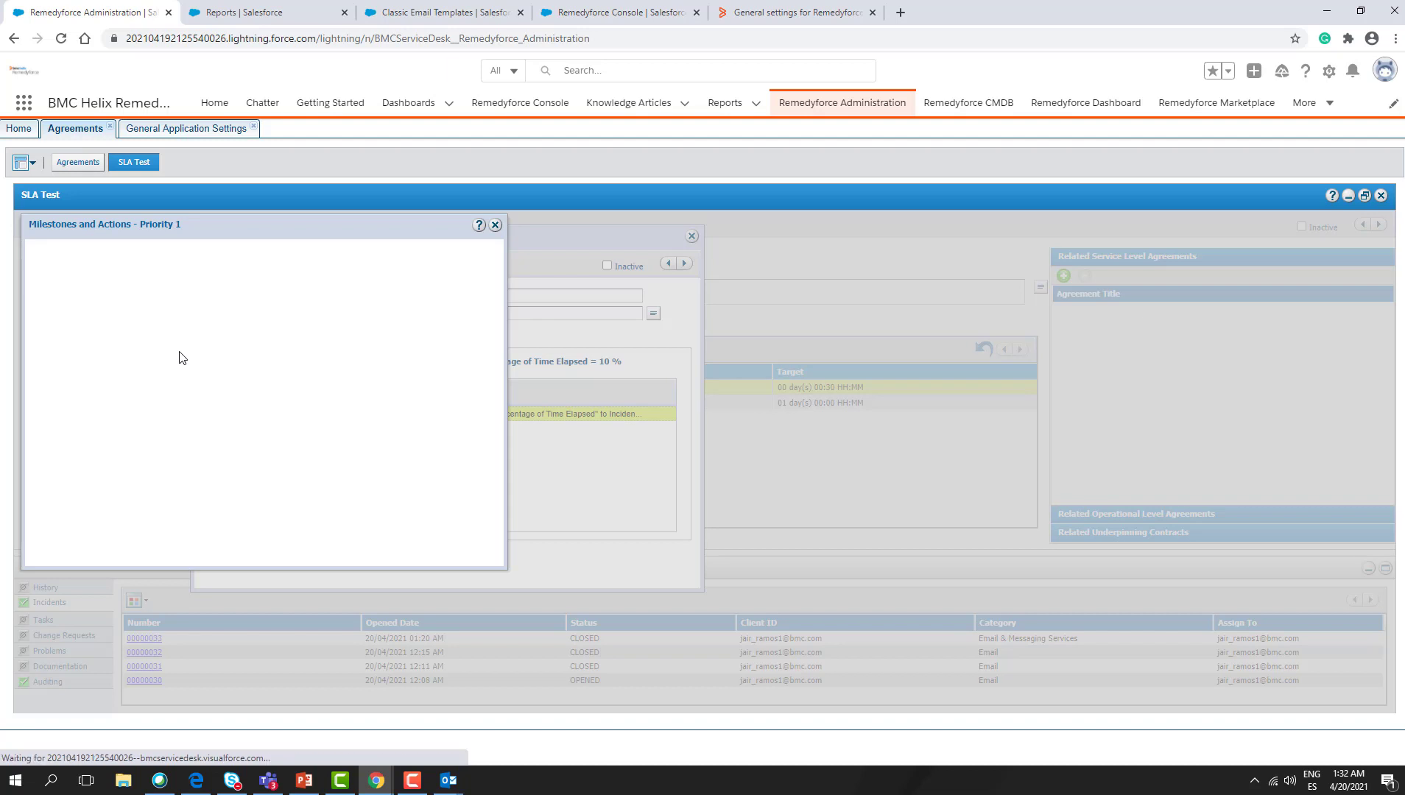
click(159, 417)
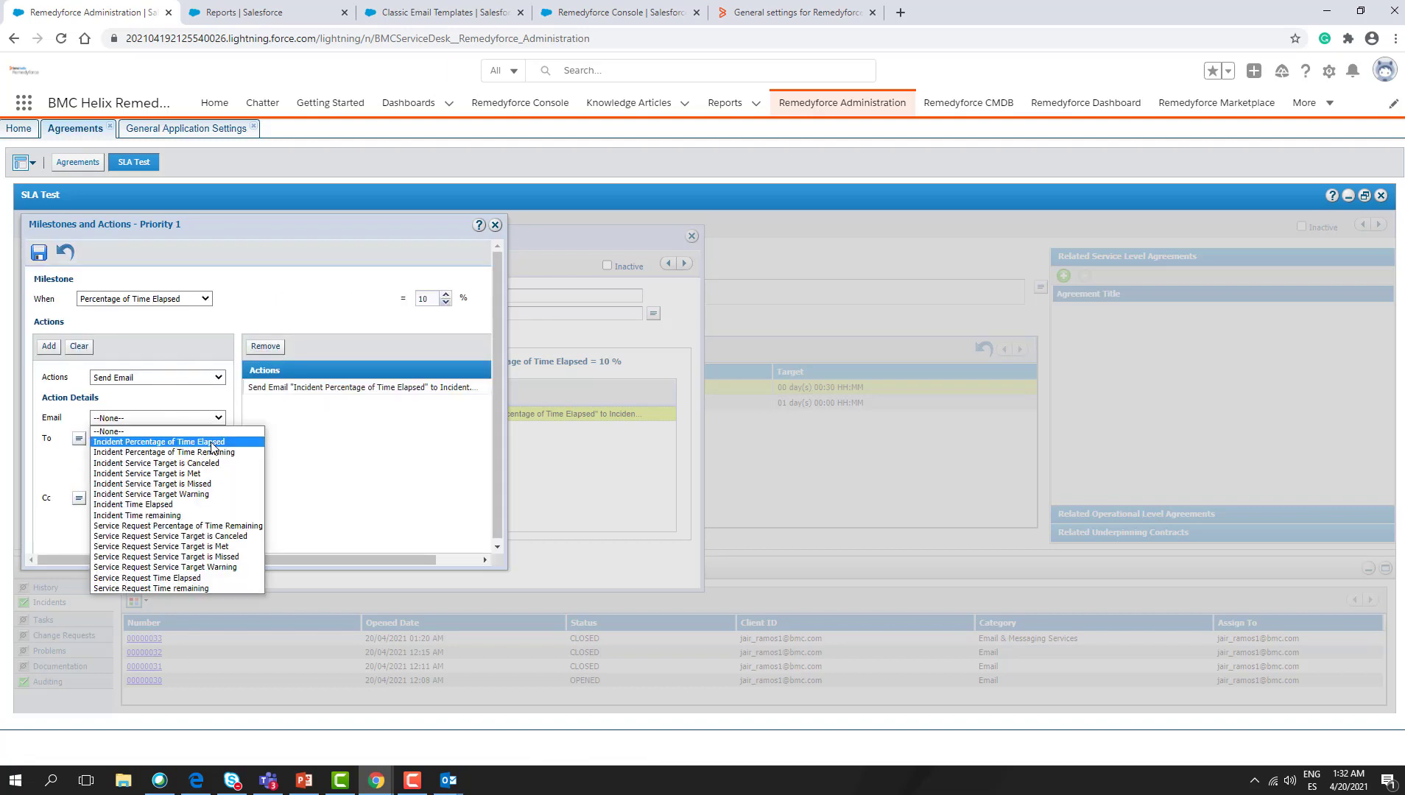
- Filter the classic email templates by the letter I, inspect the Incident Percentage of Time Elapsed template's source, and leave it without saving
click(409, 13)
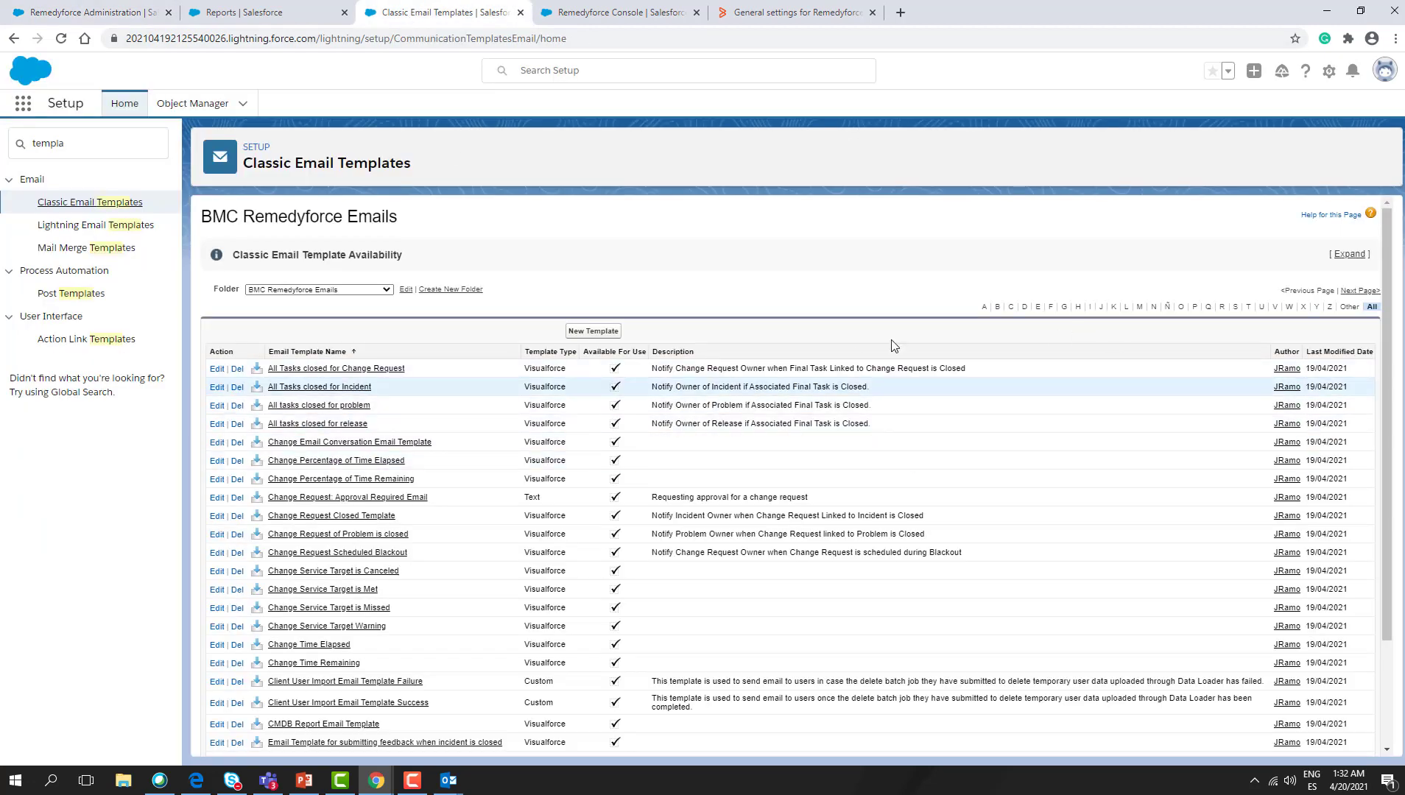
click(1089, 307)
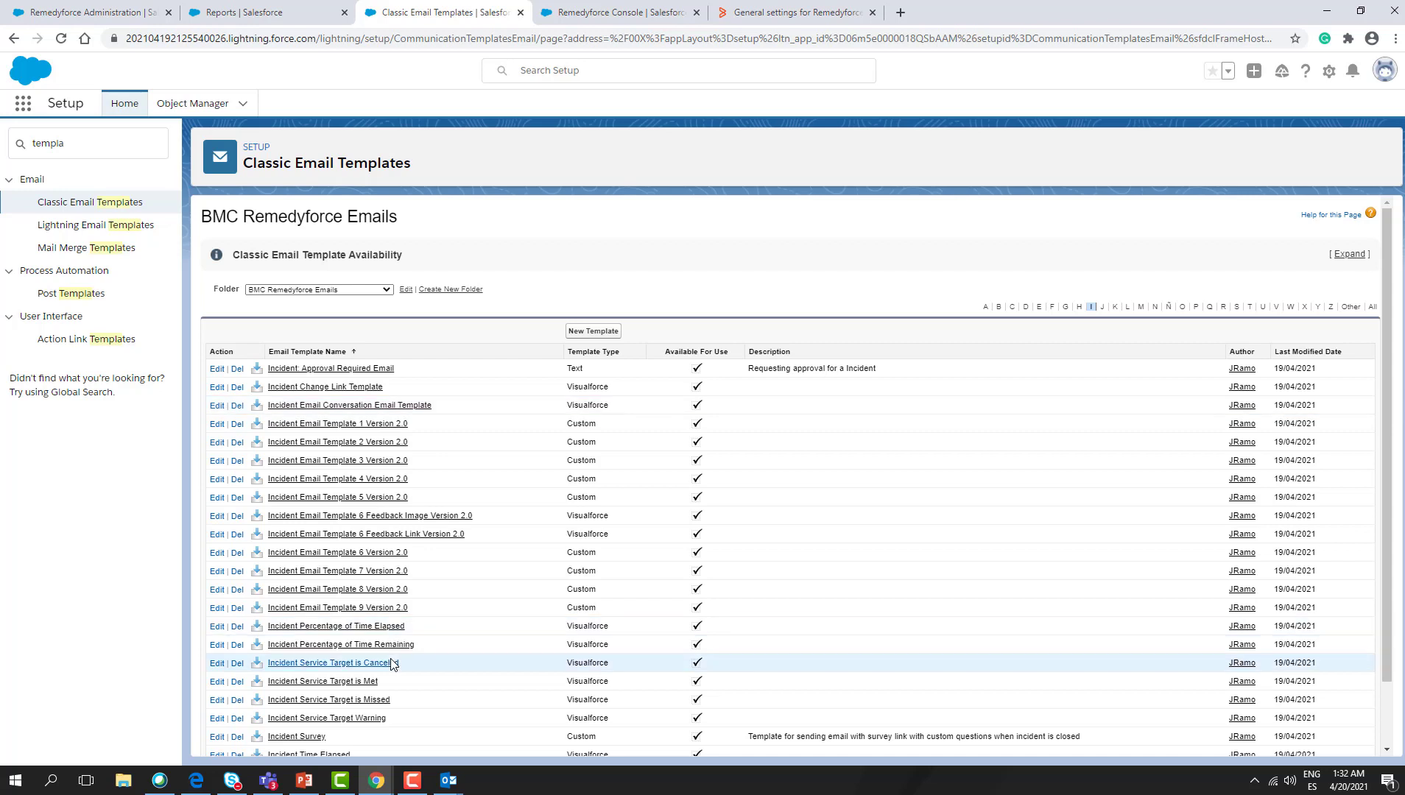
click(338, 630)
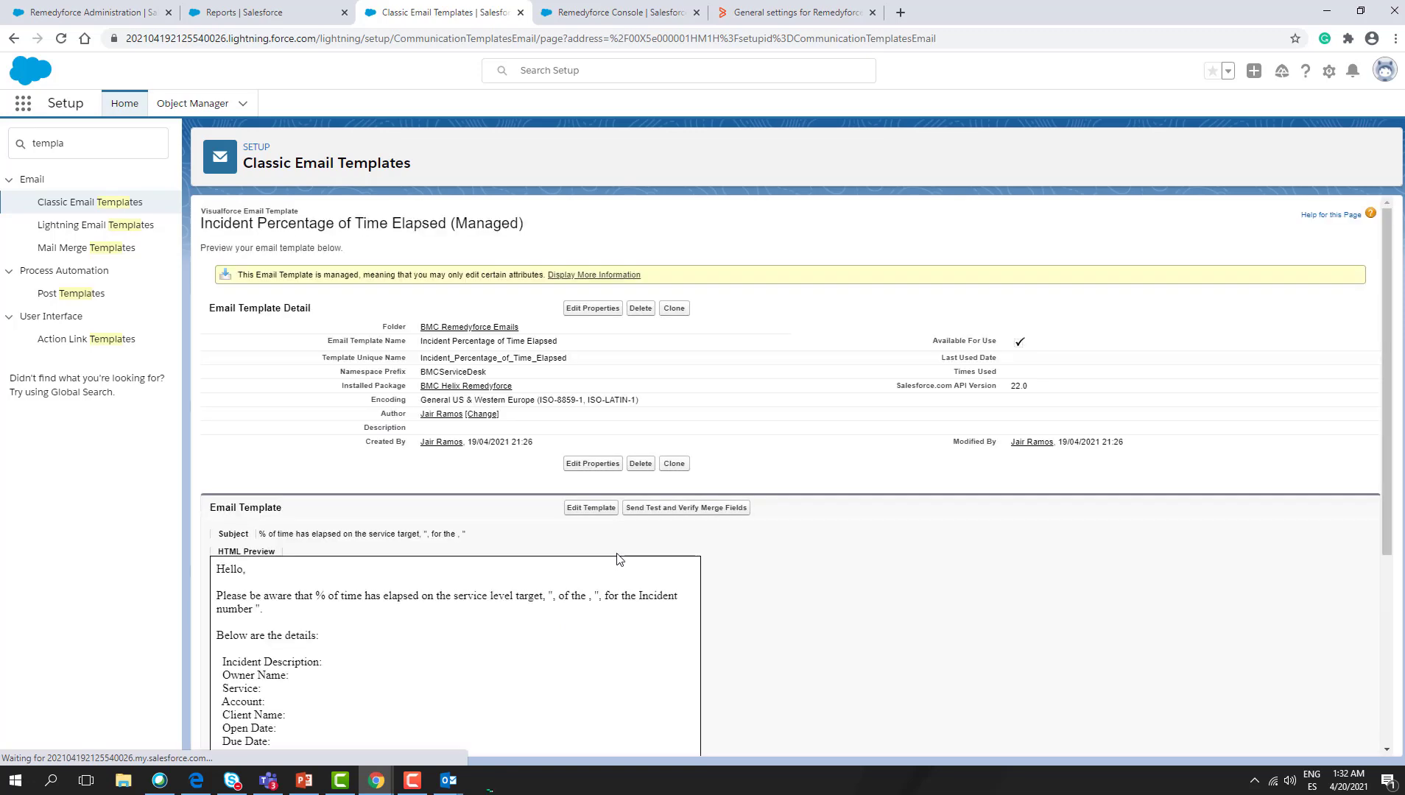
click(590, 508)
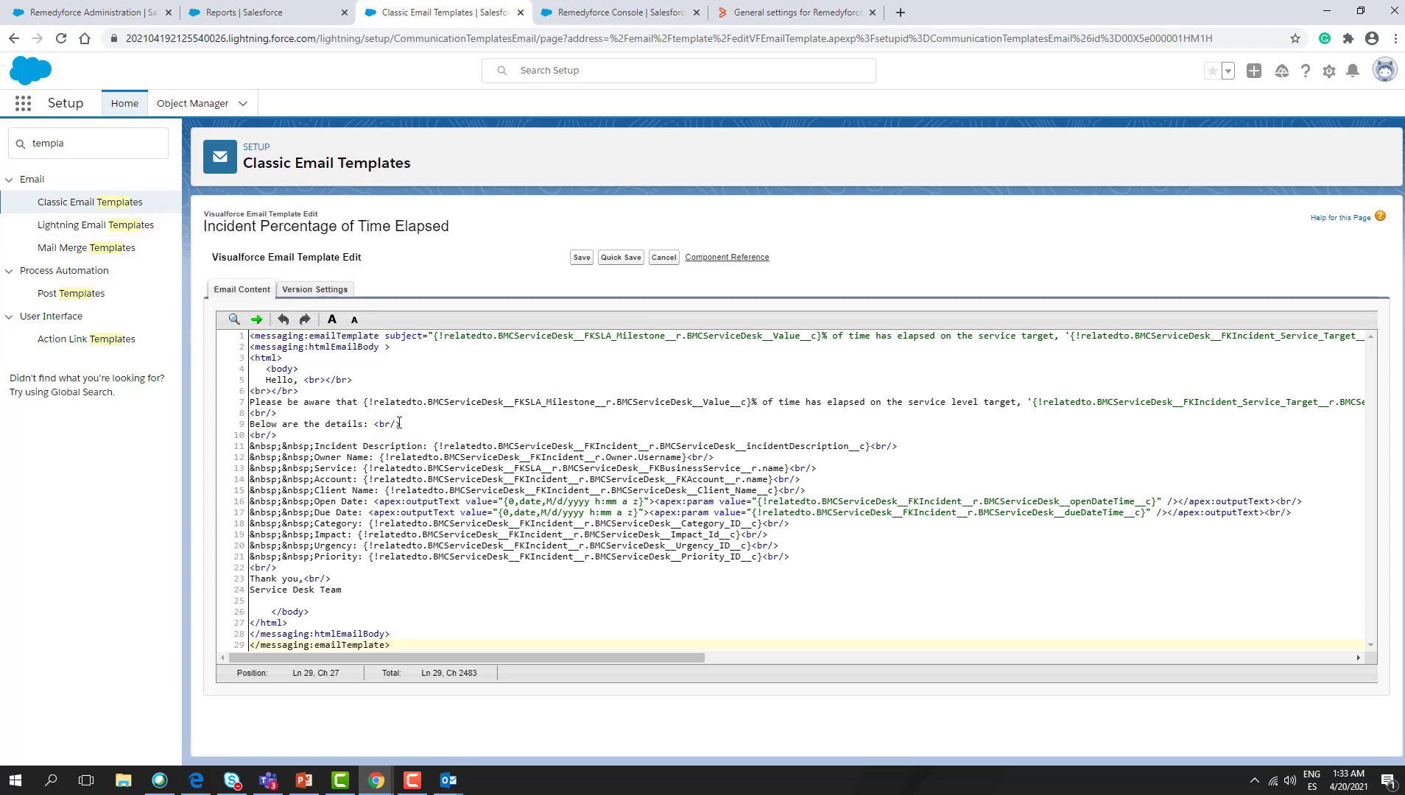
click(663, 257)
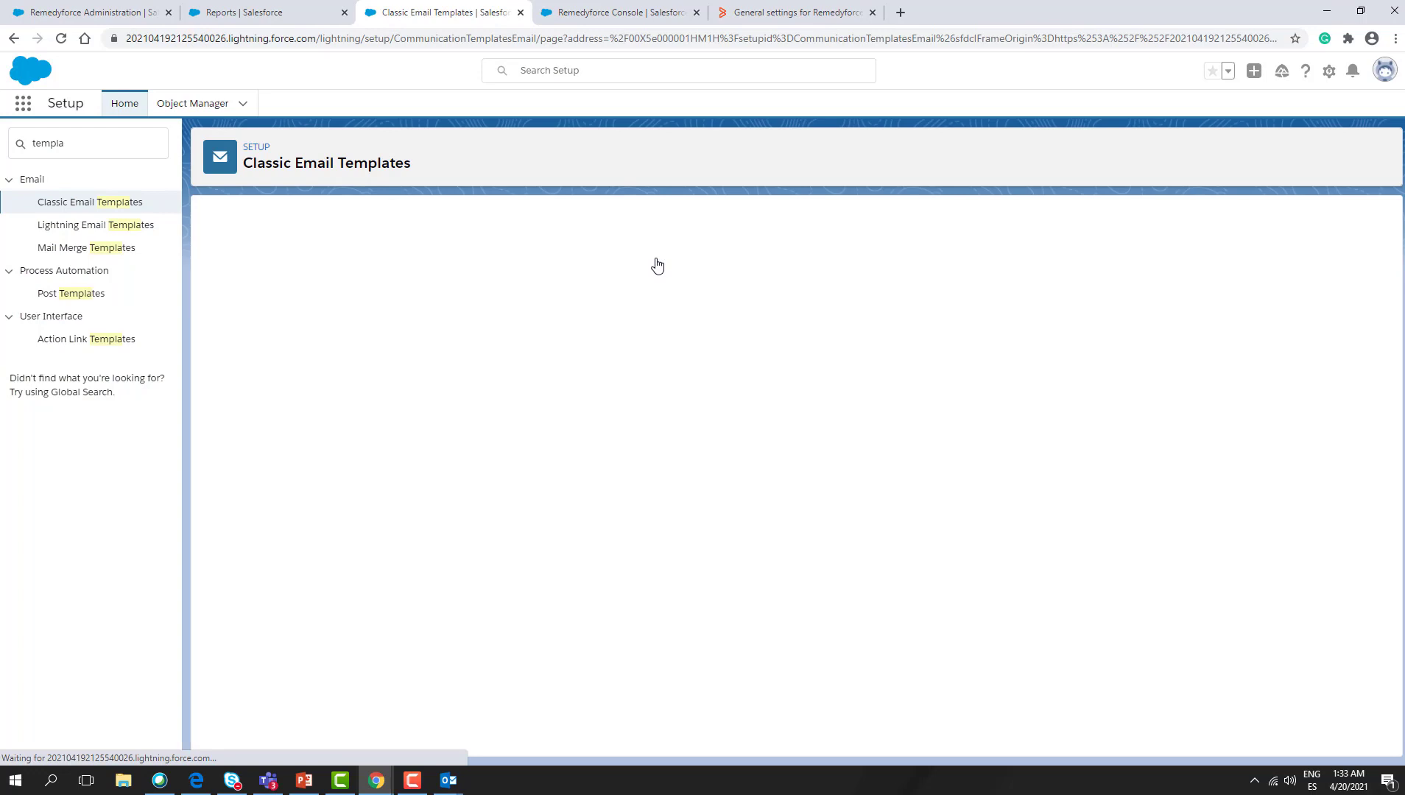
- Find Reports by searching the app launcher for "report" and list all reports
click(22, 103)
text(r)
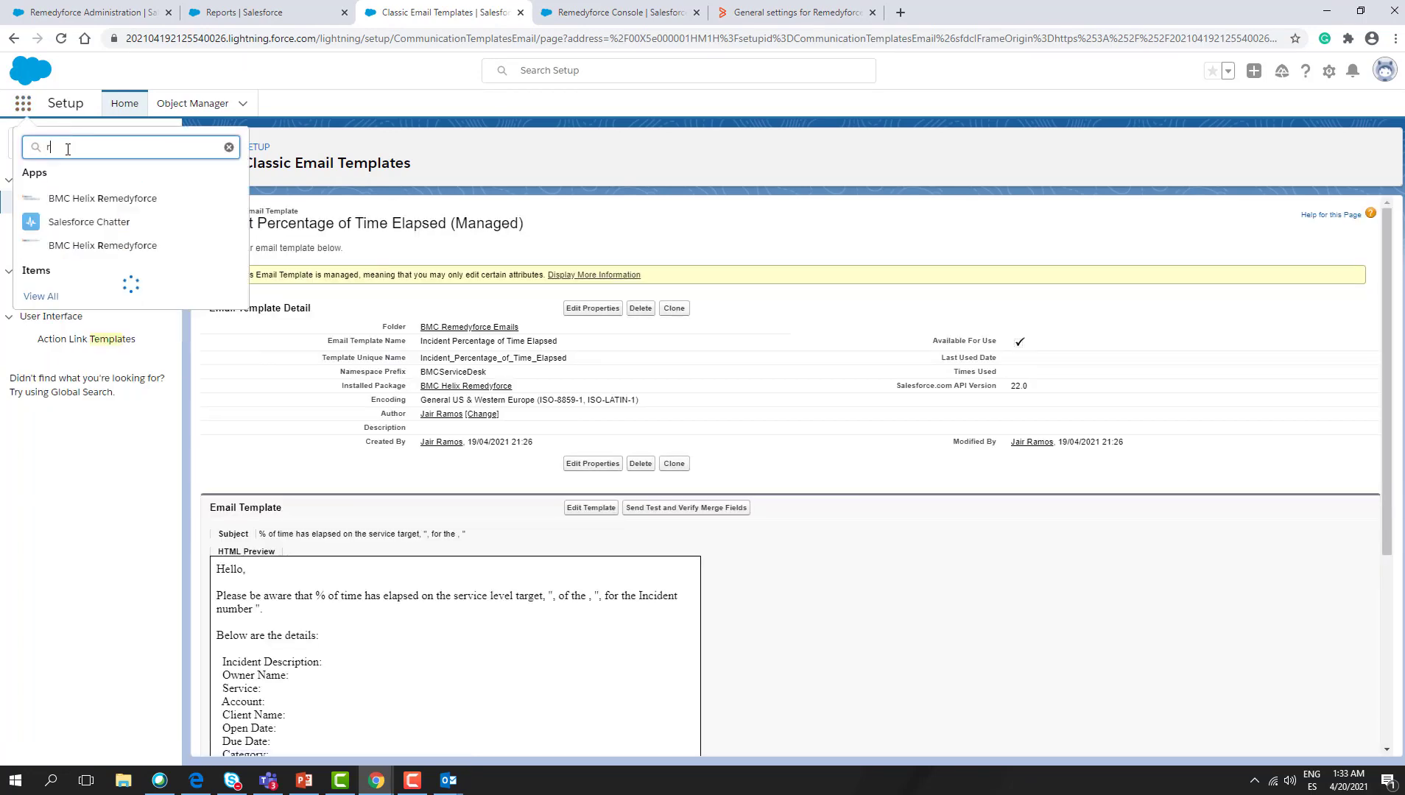
text(eport)
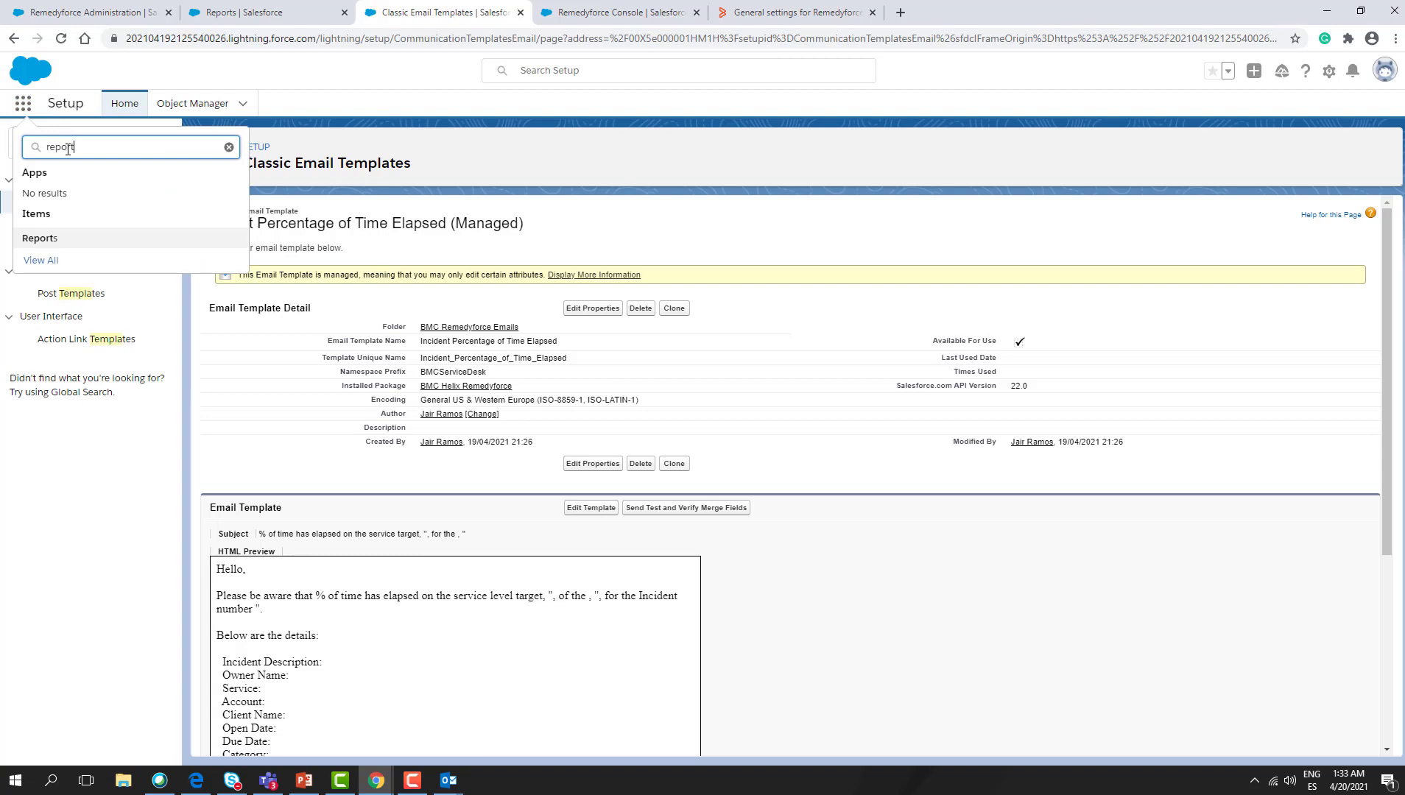
click(46, 241)
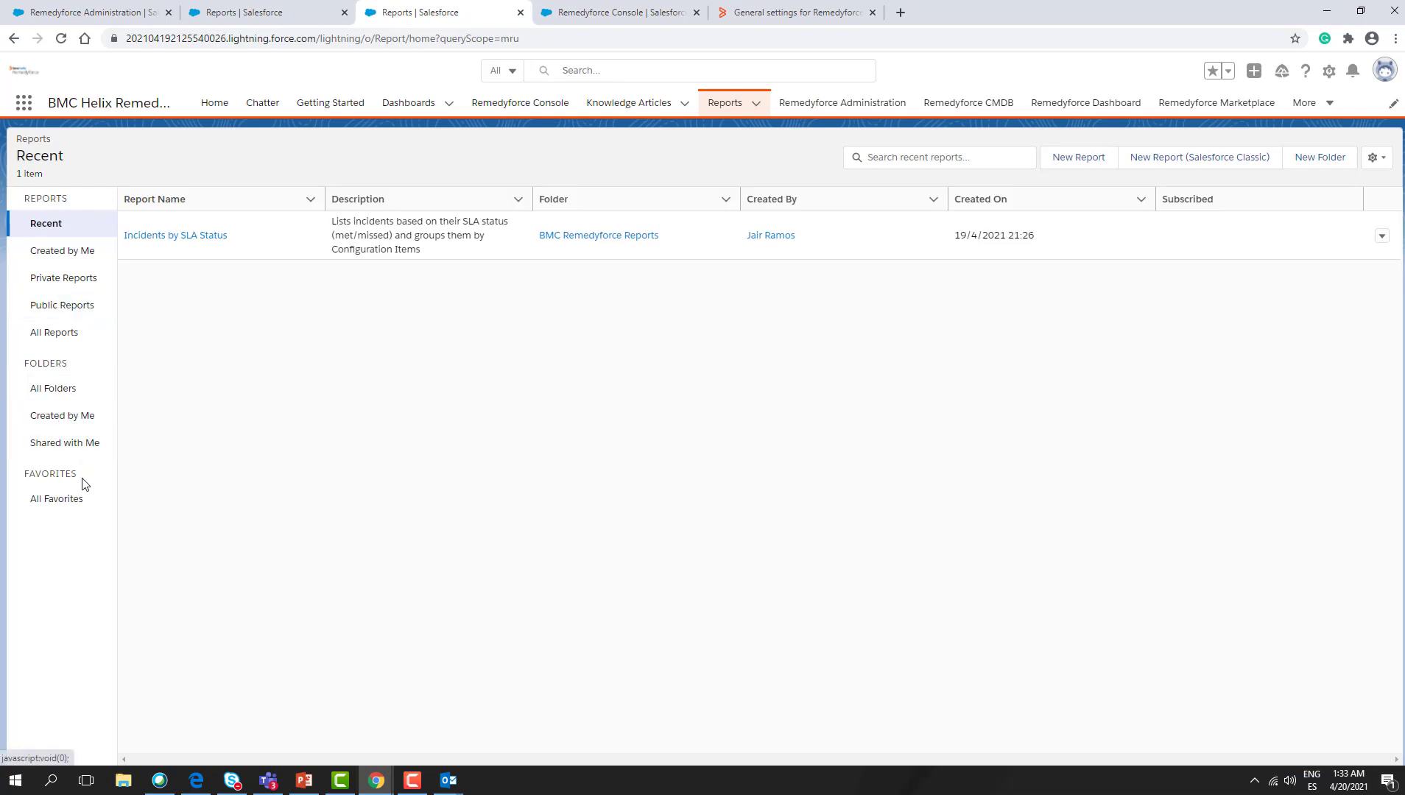
click(53, 337)
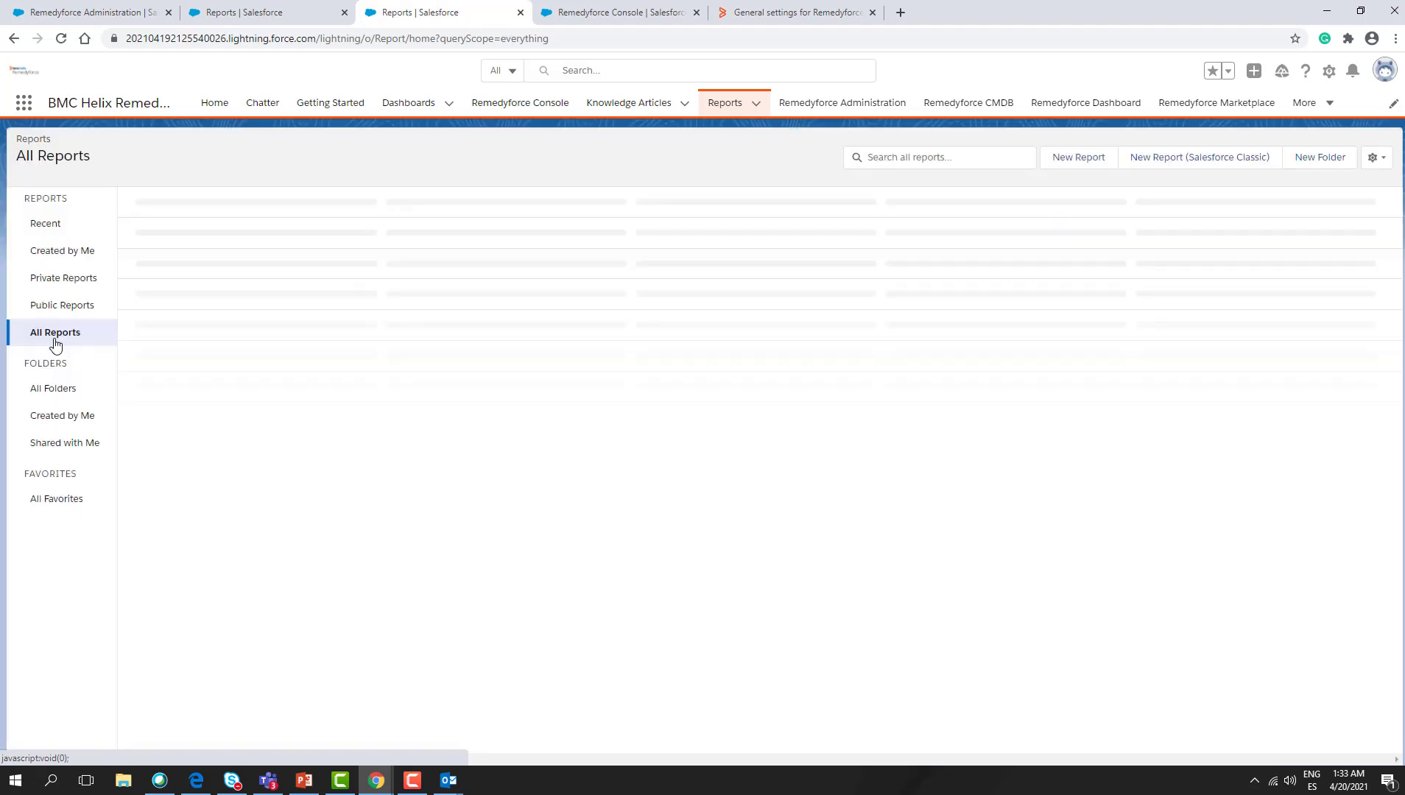
- Search all reports for "sla" and open the Incidents by SLA Status report to examine its chart and incident rows
click(907, 152)
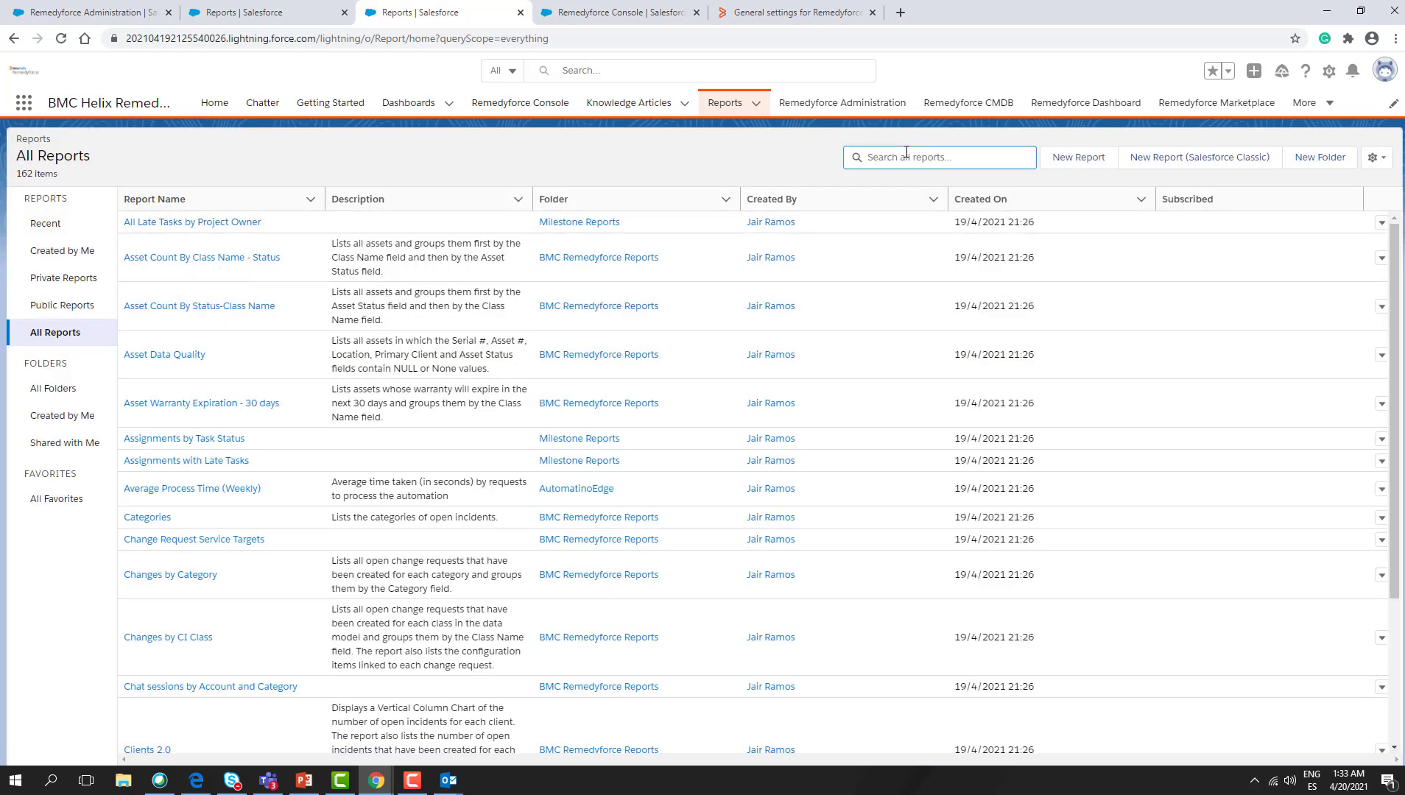
text(sla)
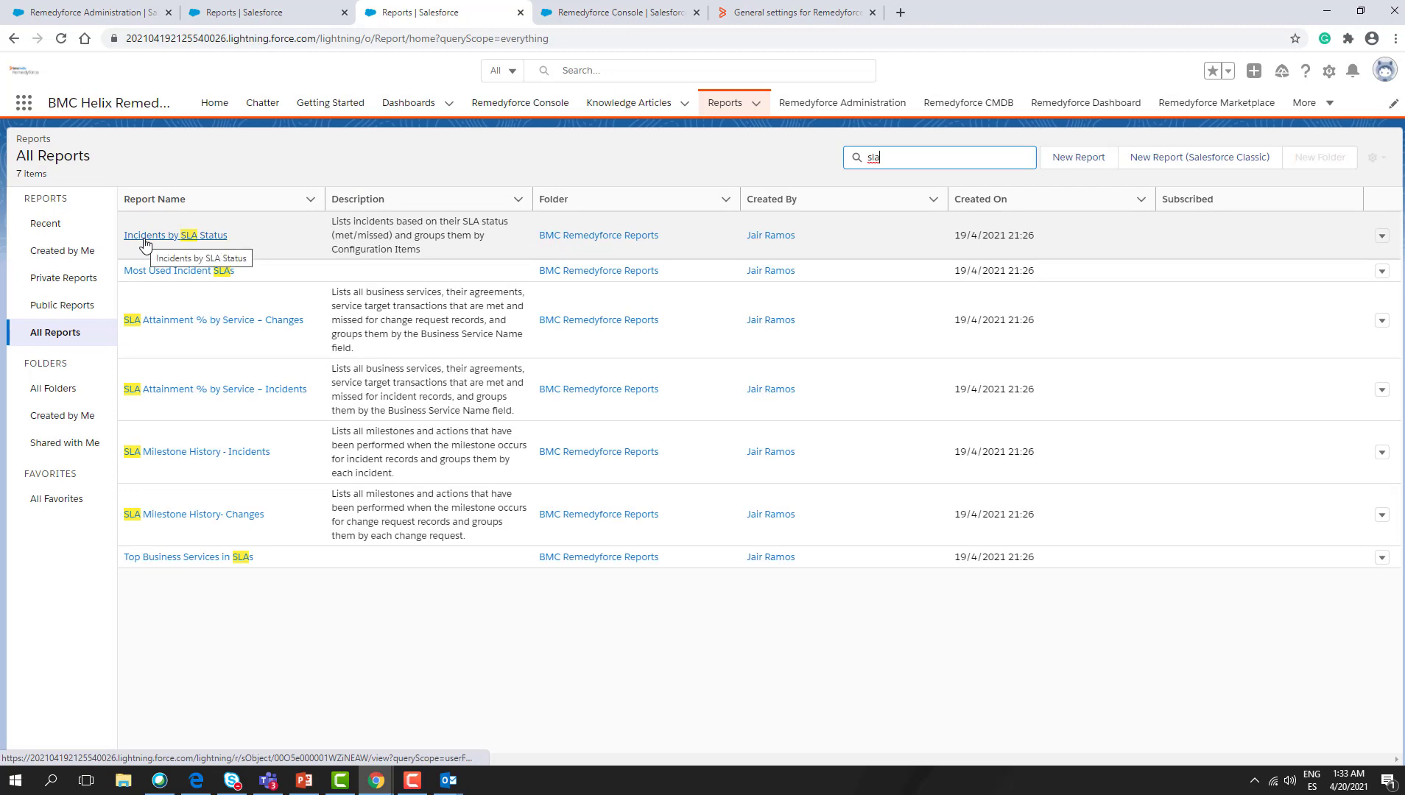
click(145, 239)
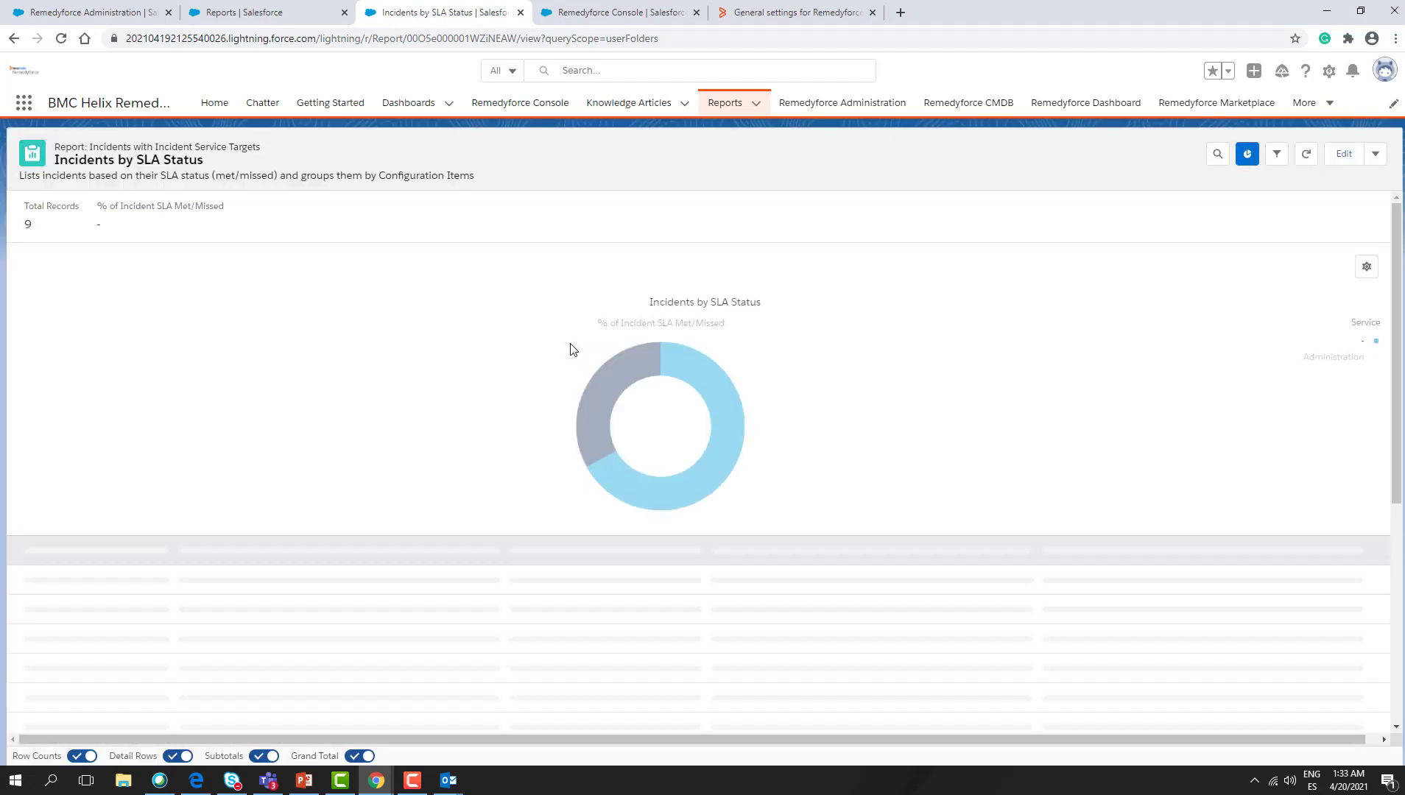
scroll(489, 360, down, 1)
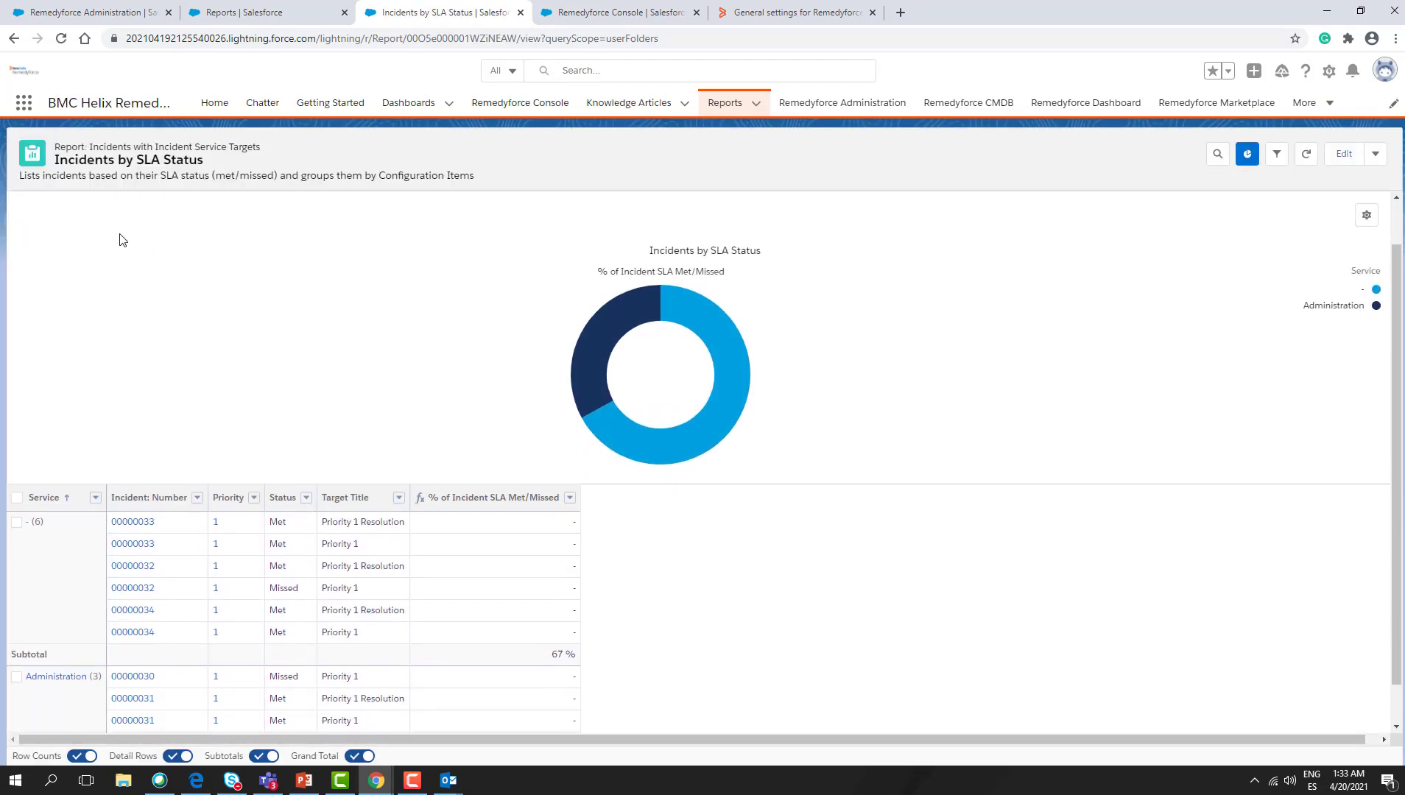
- Review the met and missed service target rows and the per-service subtotals in the Incidents by SLA Status report
scroll(119, 240, up, 1)
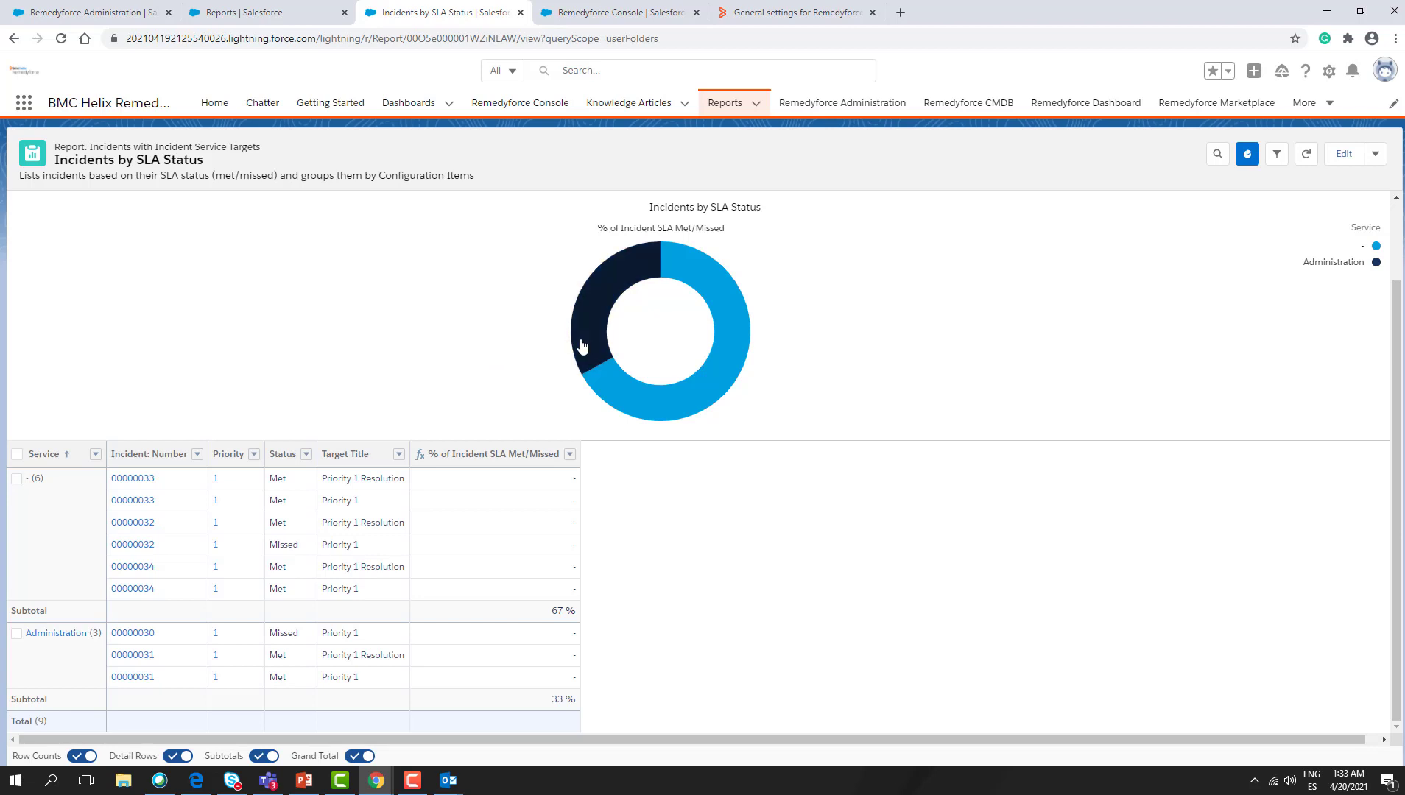
mouse_move(584, 345)
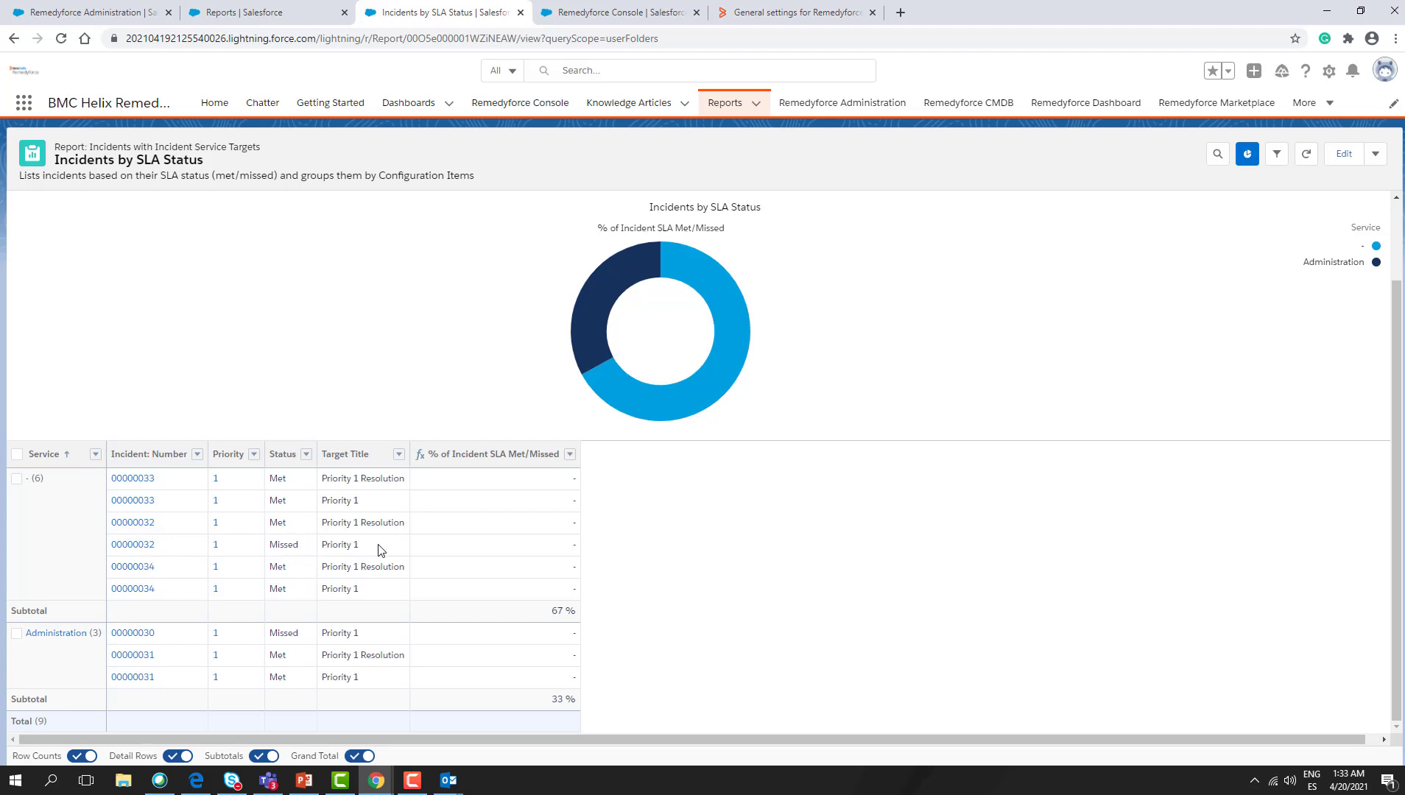
scroll(468, 599, up, 1)
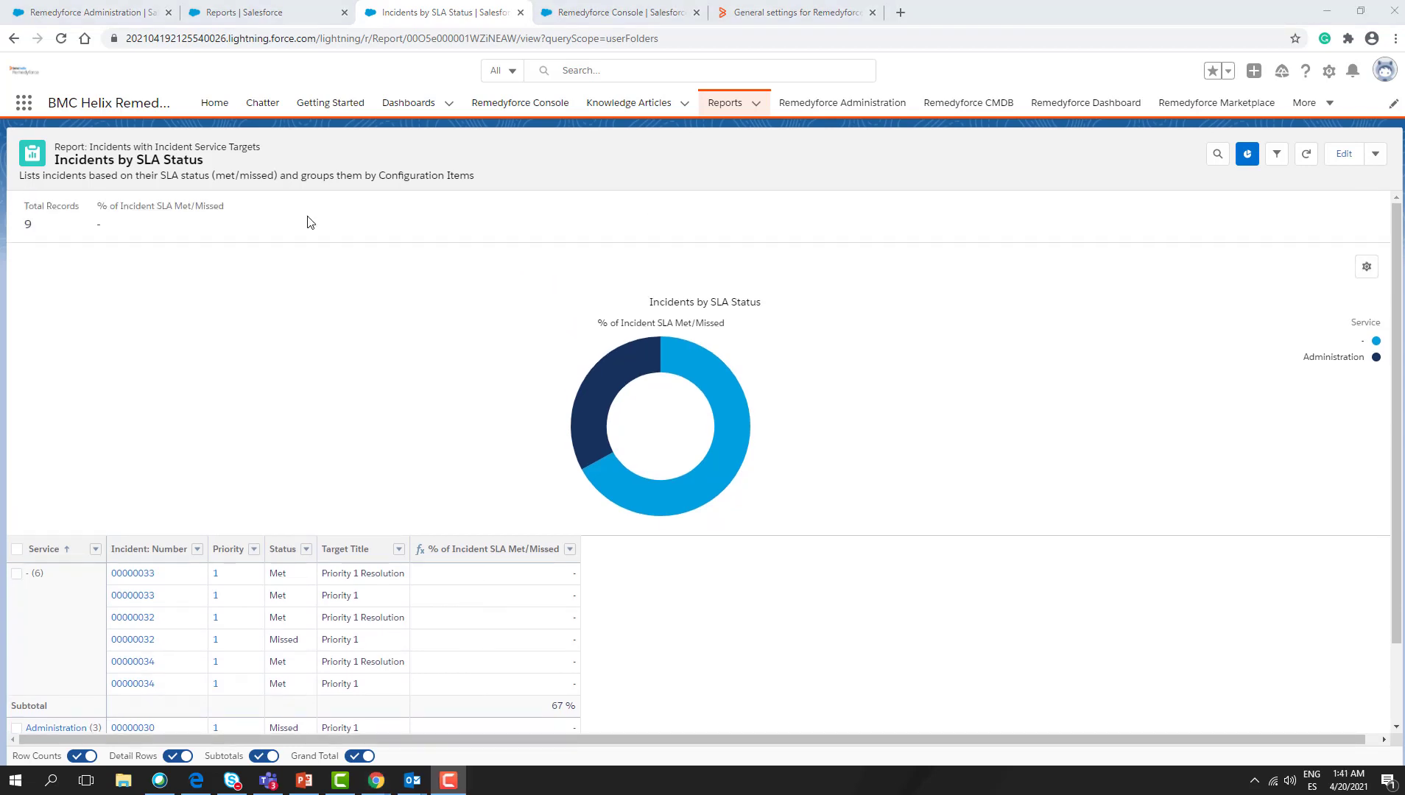
- Start a new milestone for the Priority 1 service target of SLA Test with the condition Service Target Warning Occurs
click(117, 21)
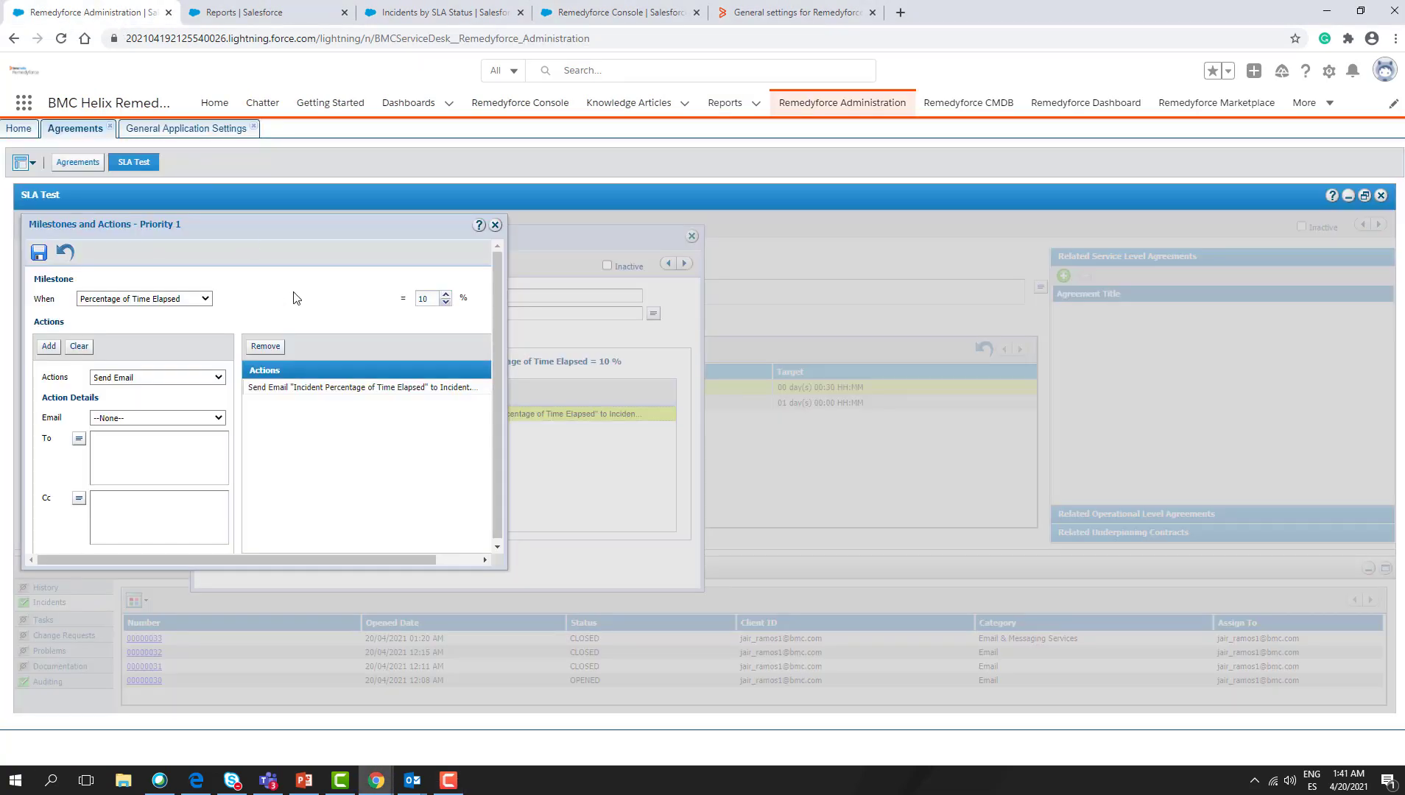
click(497, 224)
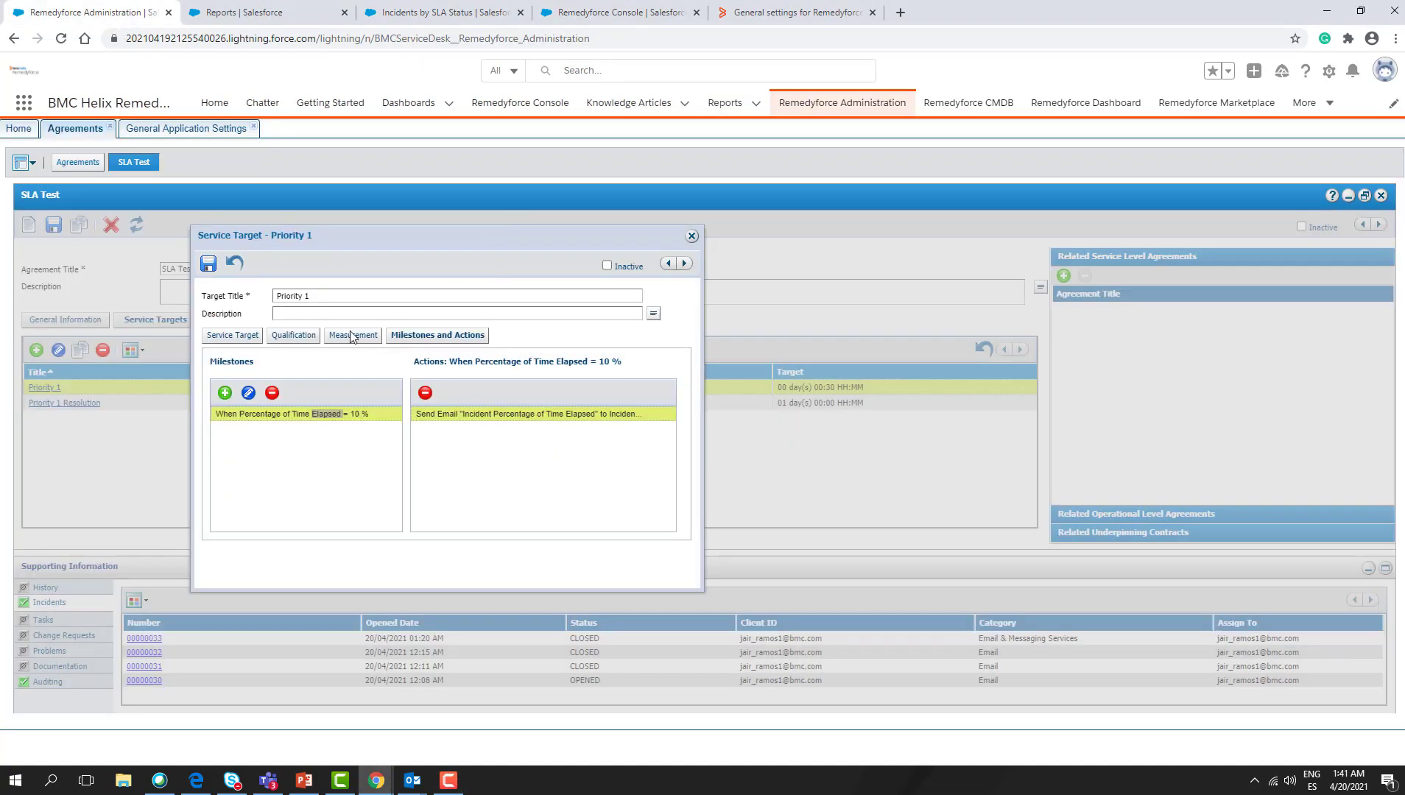
click(226, 394)
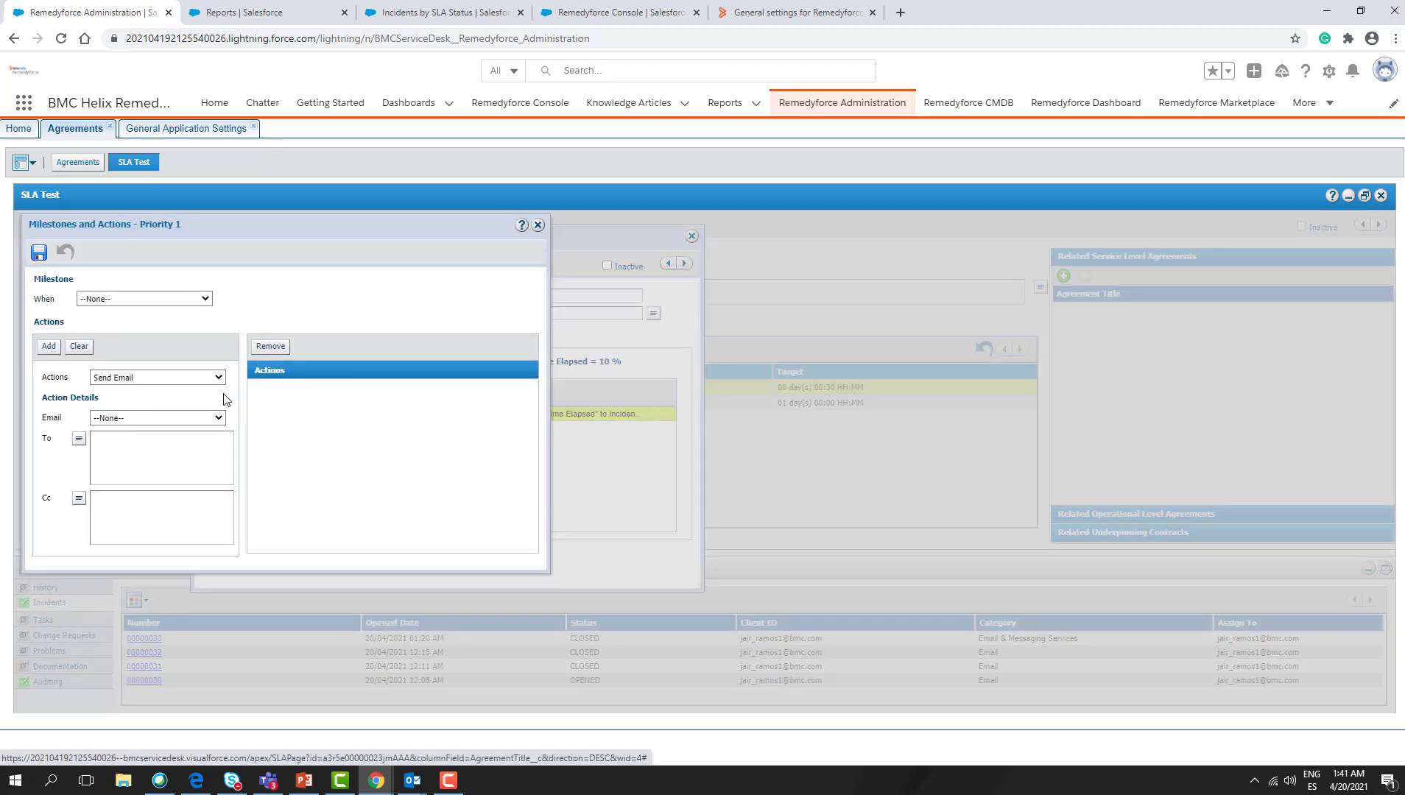
click(115, 302)
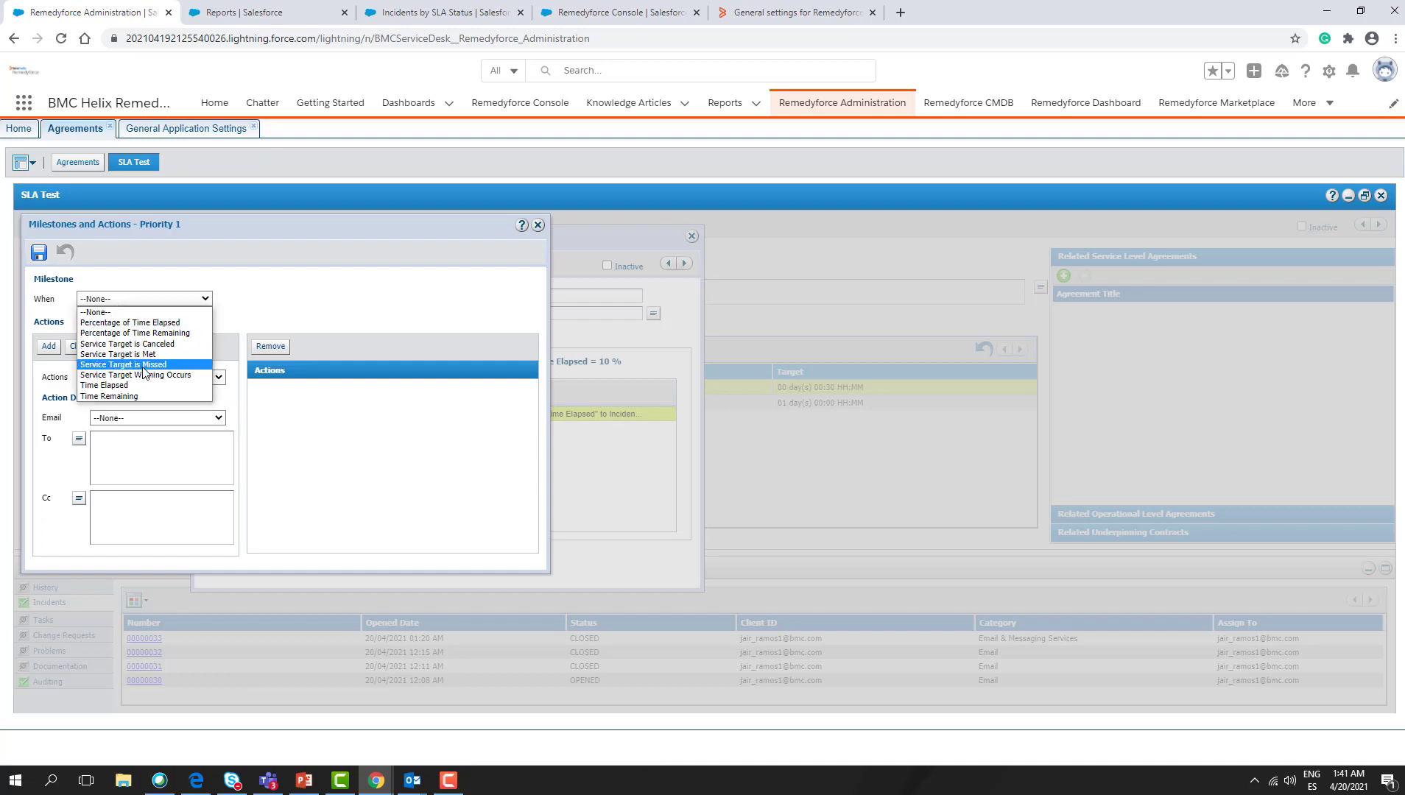
click(184, 379)
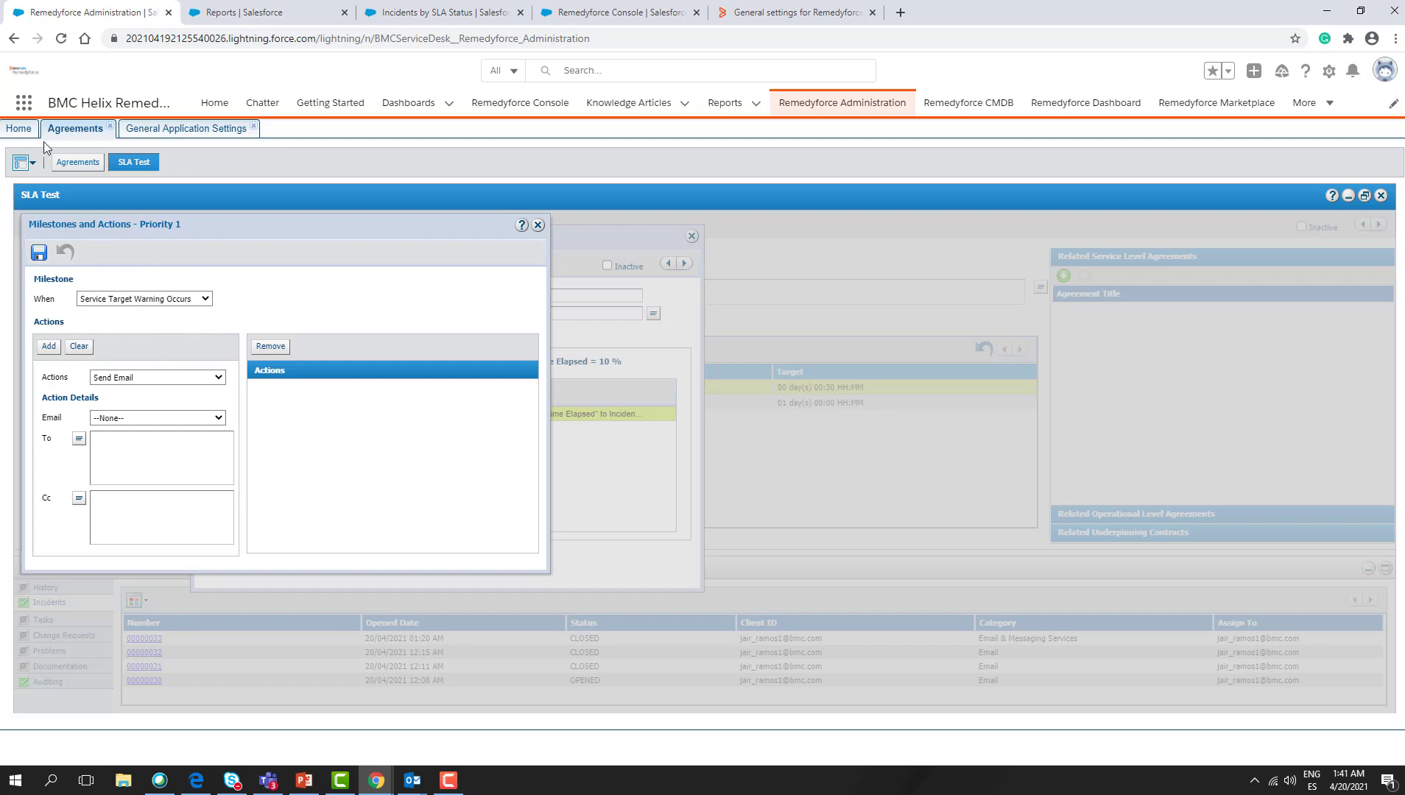
- Search the Remedyforce Administration settings for "tar" and open the Service Target Warnings settings
click(18, 128)
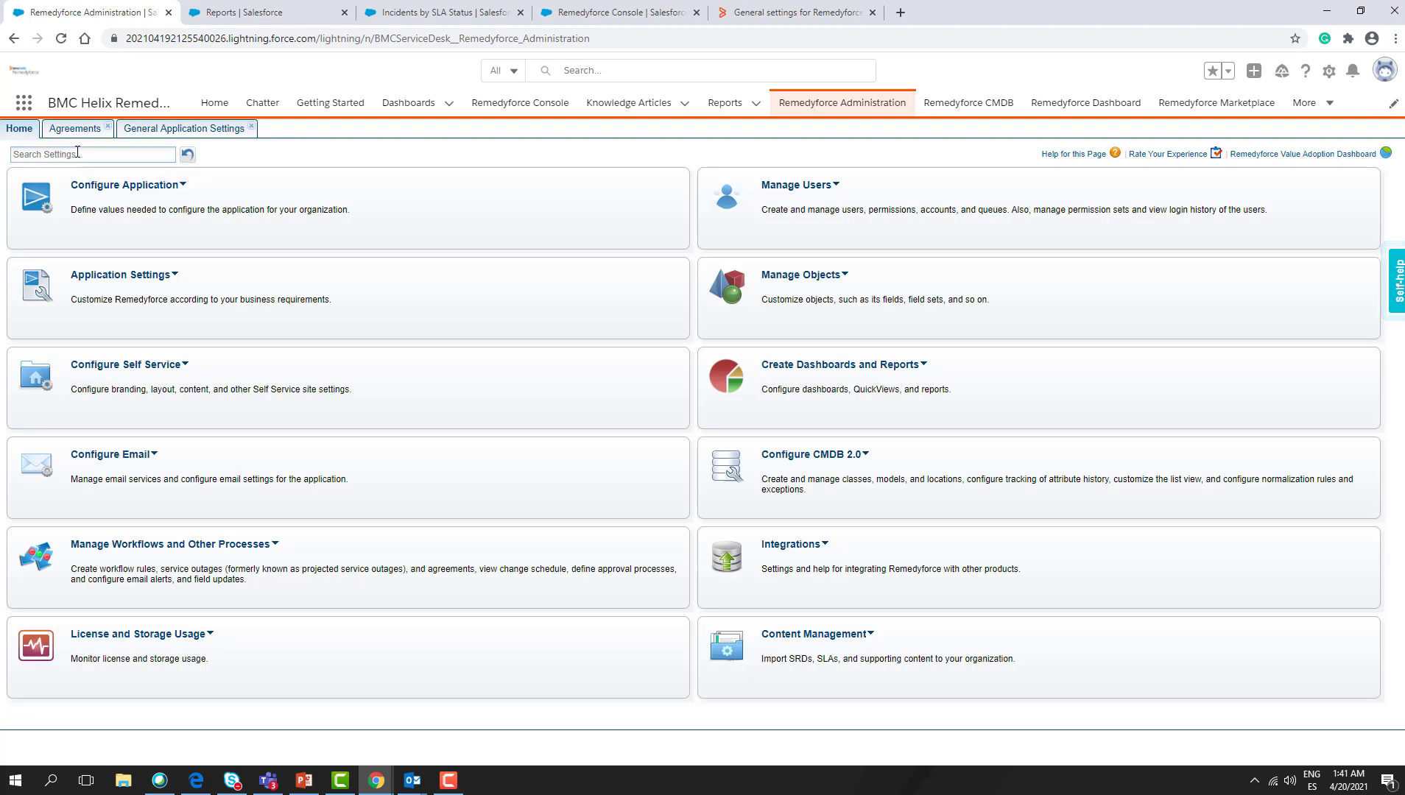
text(tar)
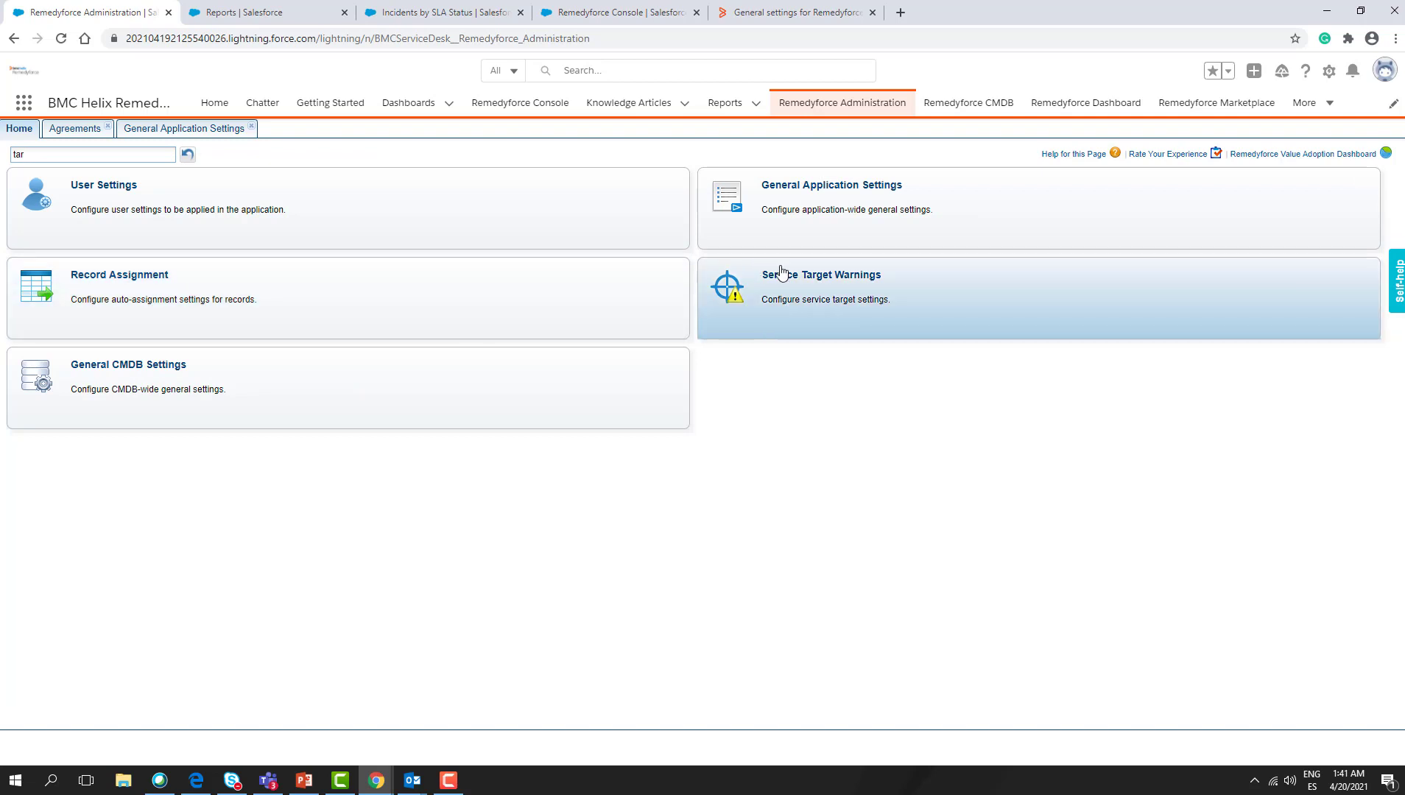
click(797, 279)
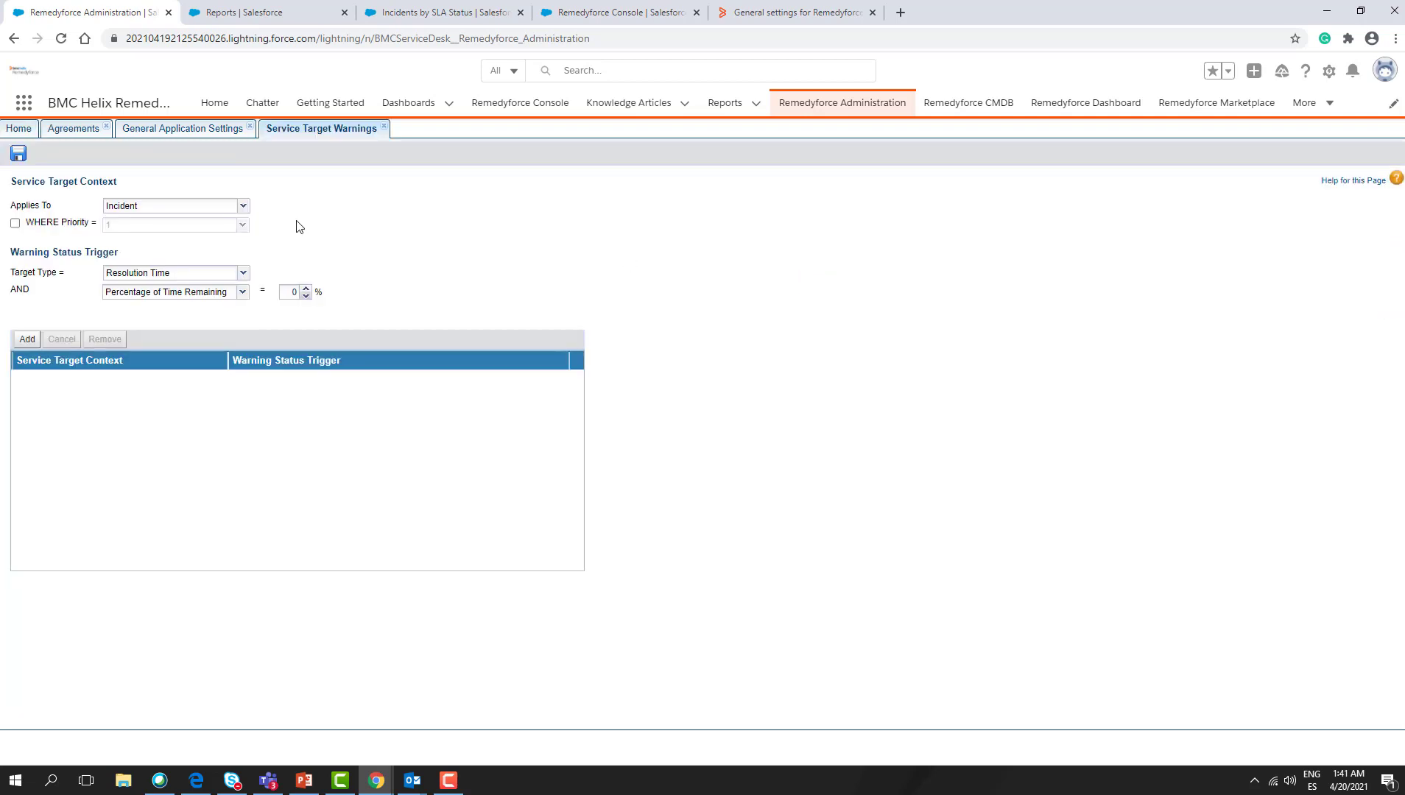
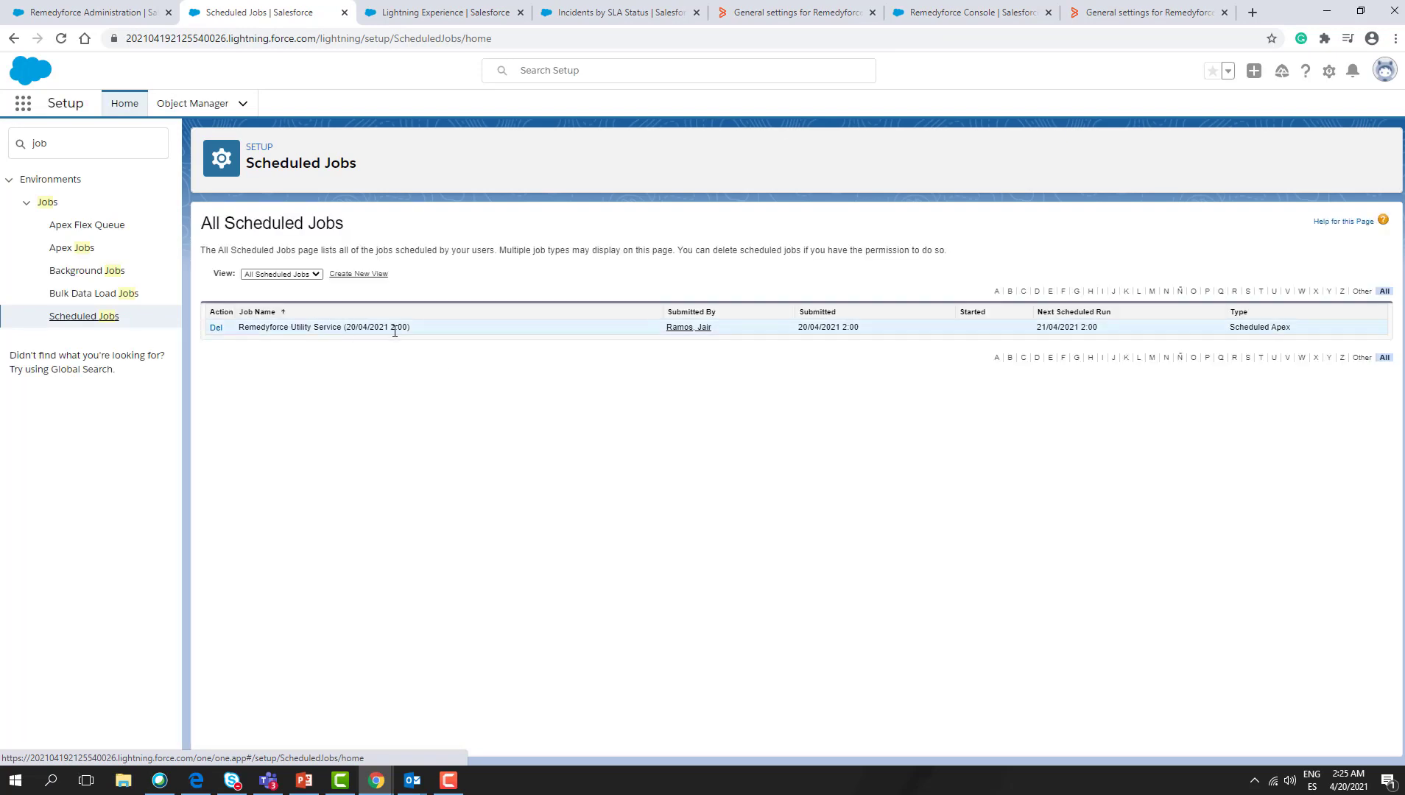
- Start the Milestone Processor in the General Application Settings and save the settings
click(96, 11)
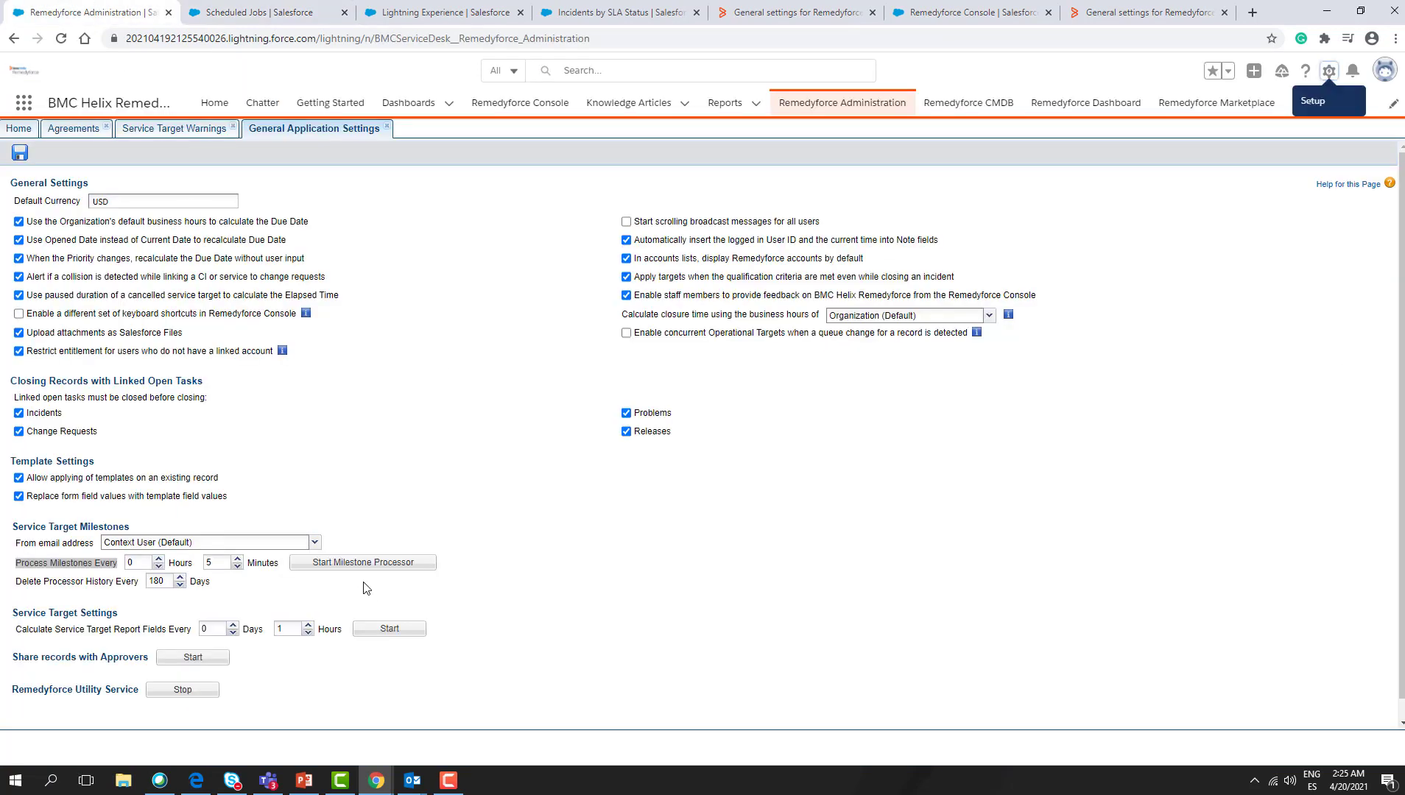
click(351, 565)
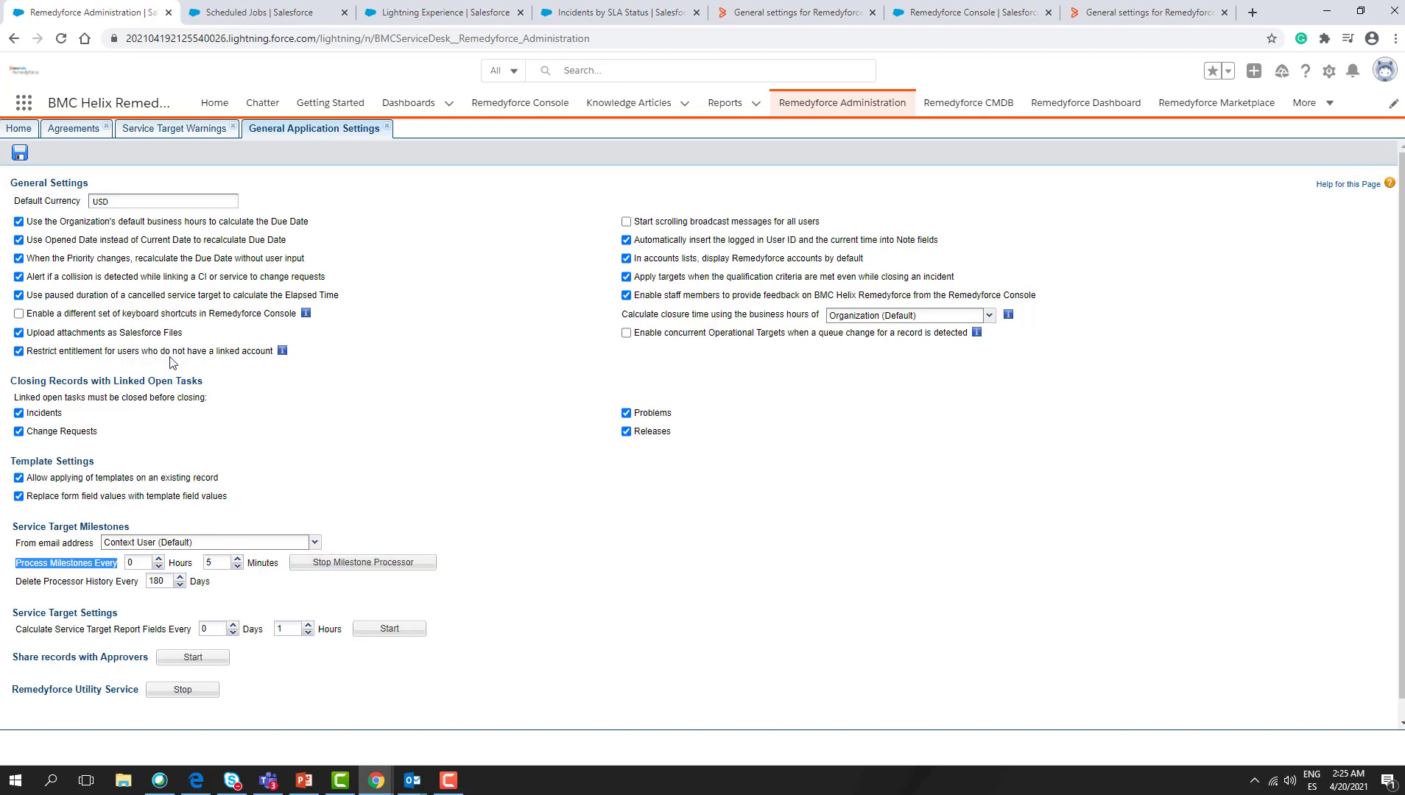
click(20, 152)
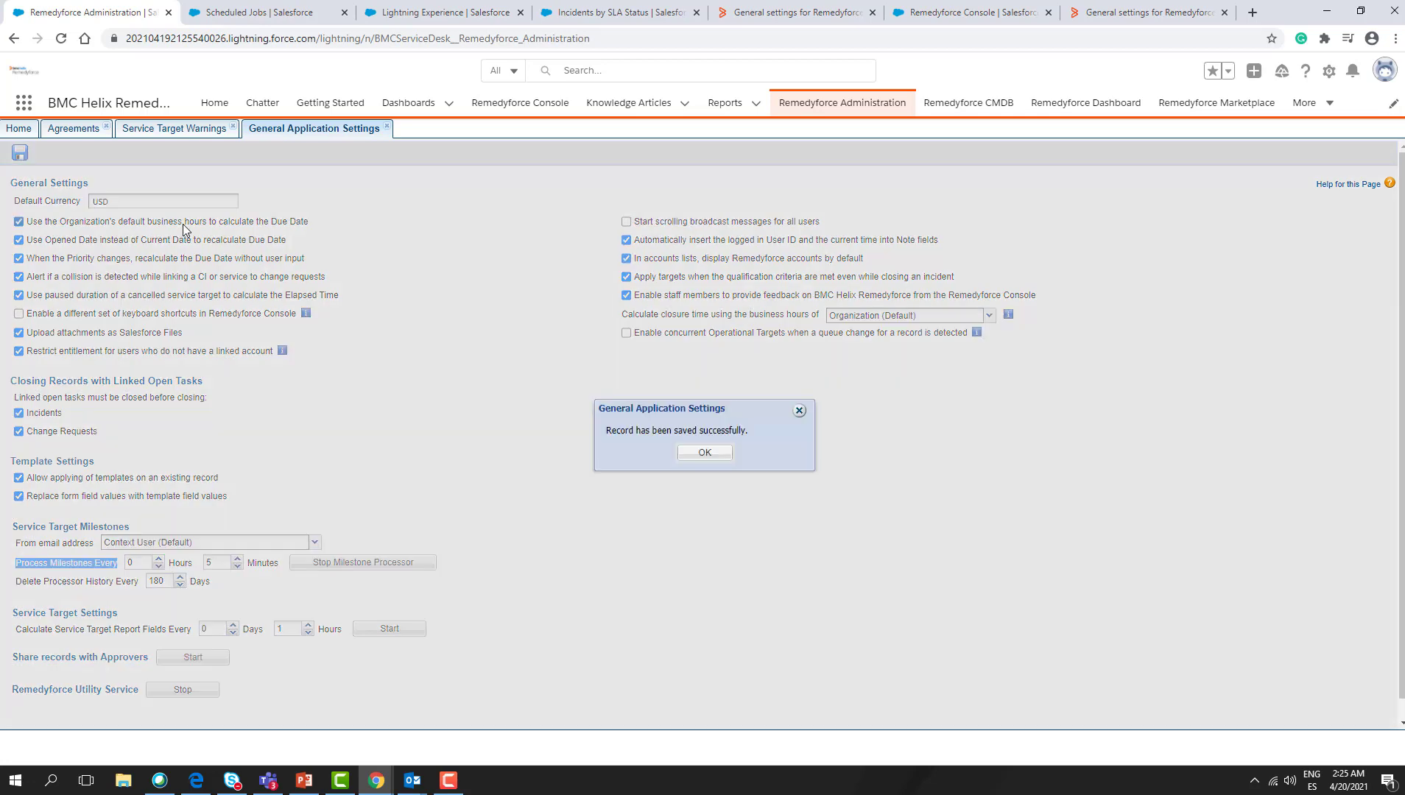
click(704, 454)
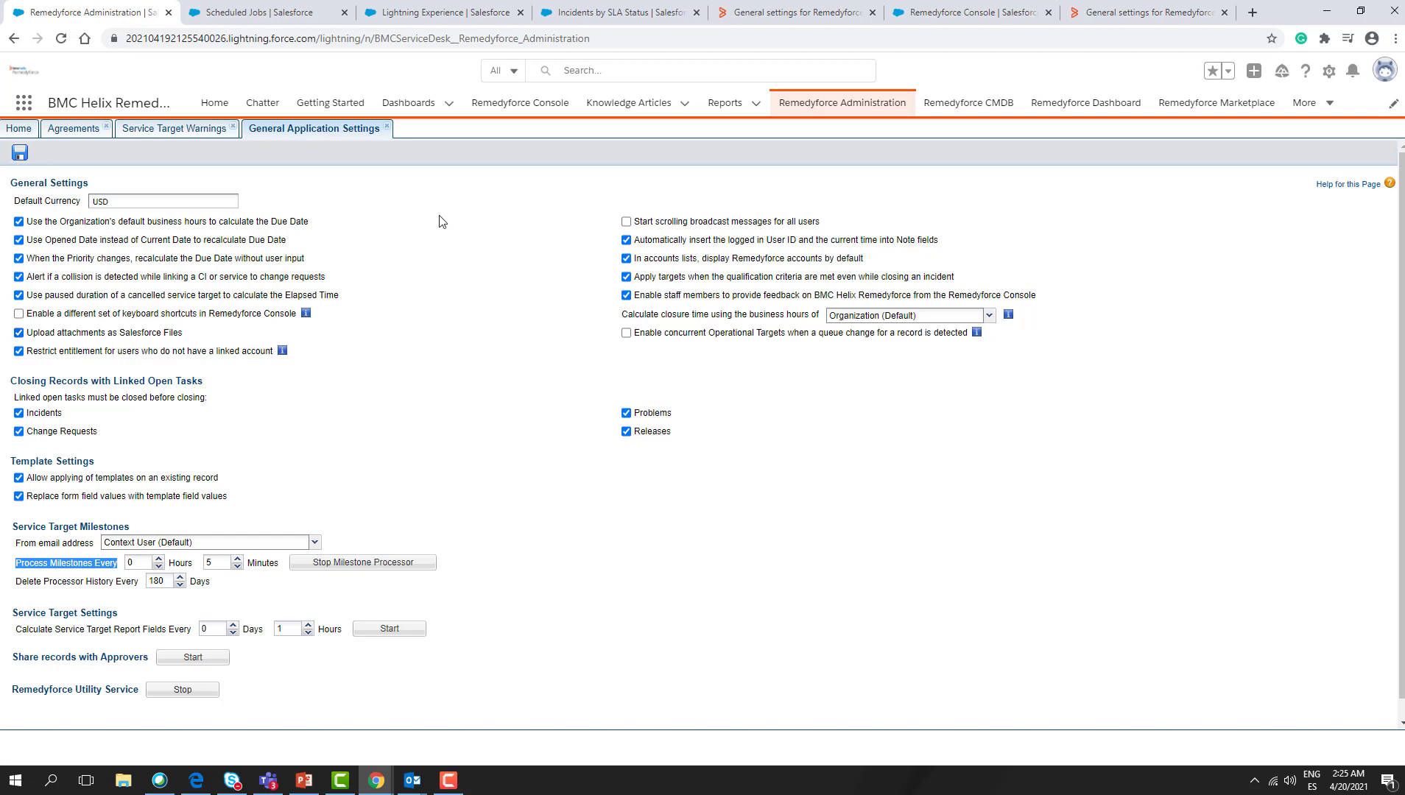
- Reload the Scheduled Jobs page in Setup to check for the Milestone Processor job
click(273, 14)
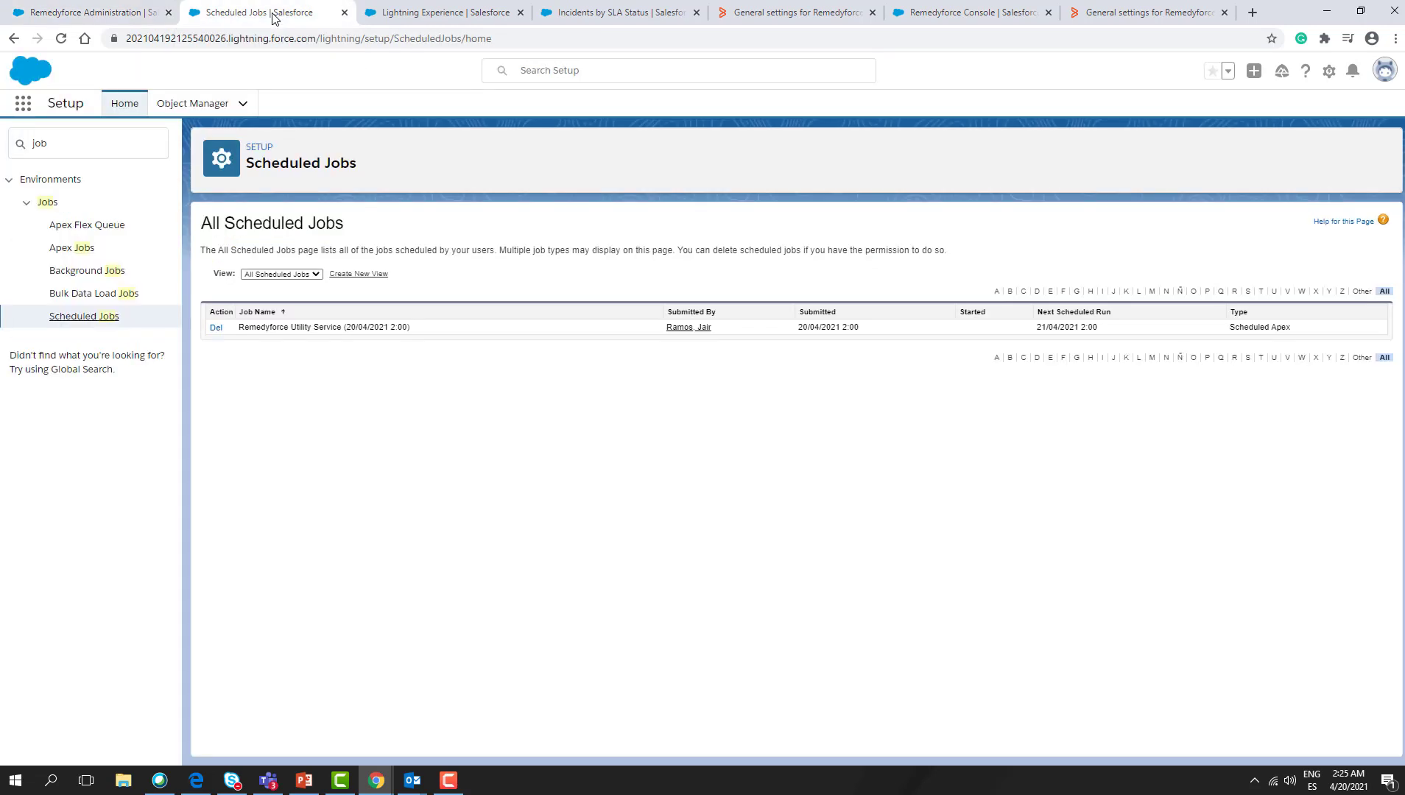
click(61, 39)
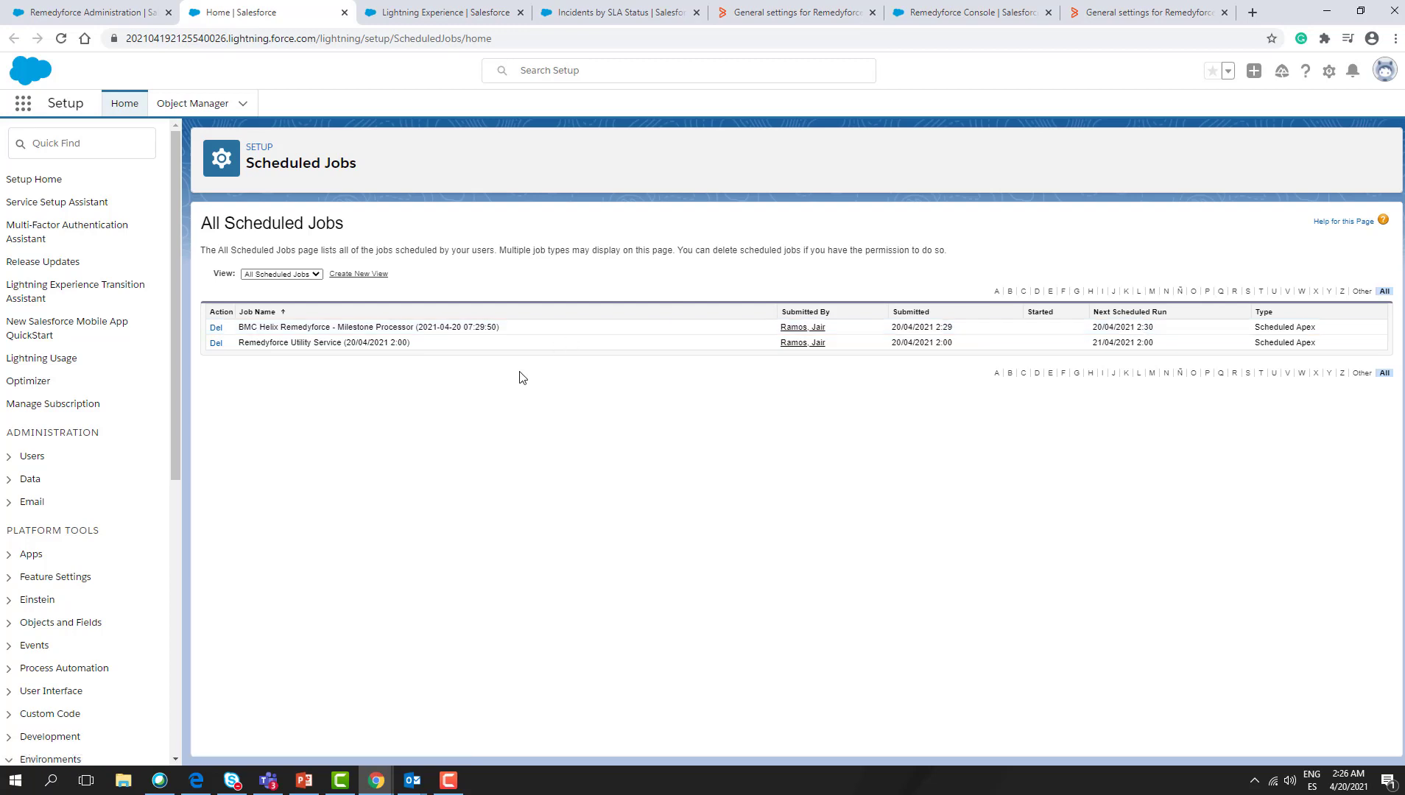
key(alt+Tab)
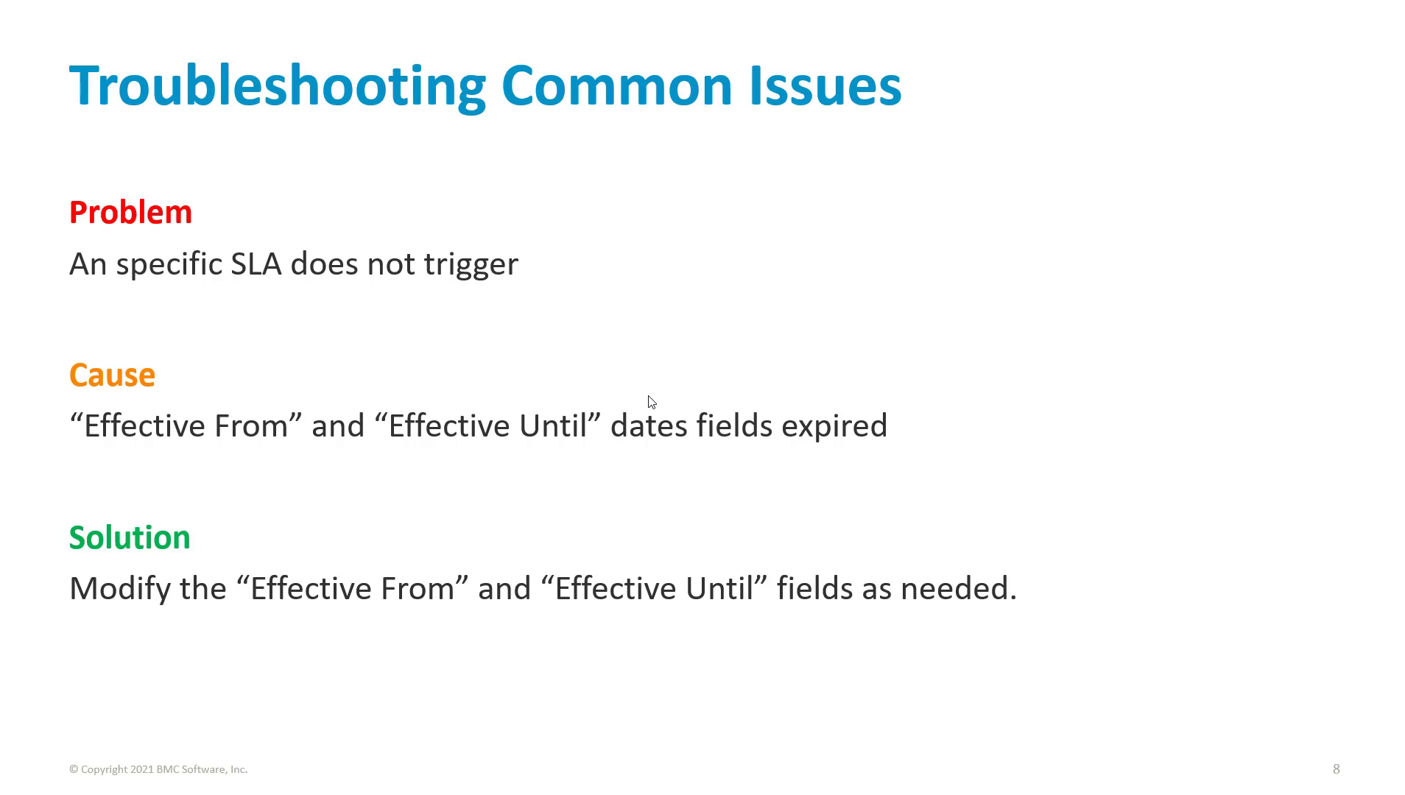
- Return to the SLA Test agreement and inspect its Effective Until date without changing it
key(alt+Tab)
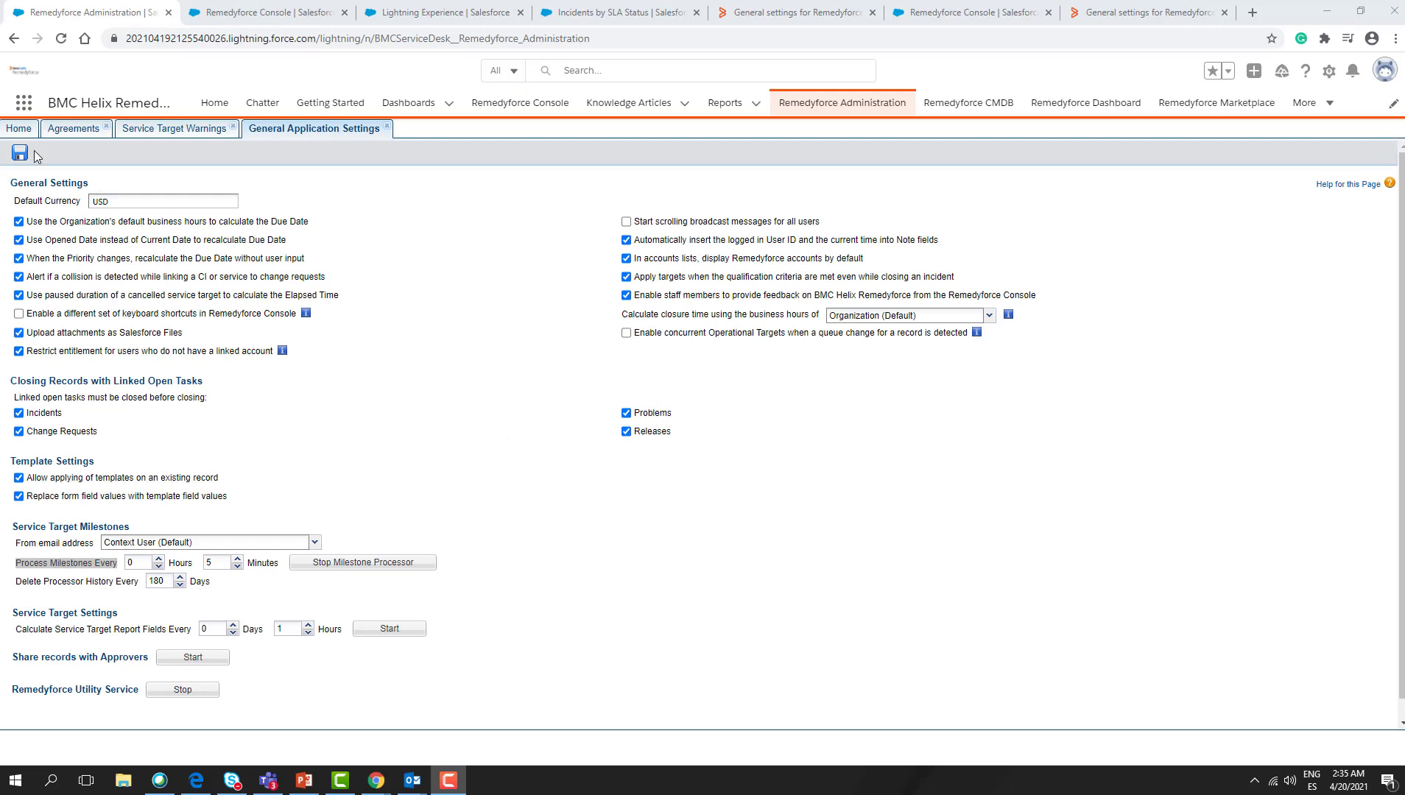
click(69, 131)
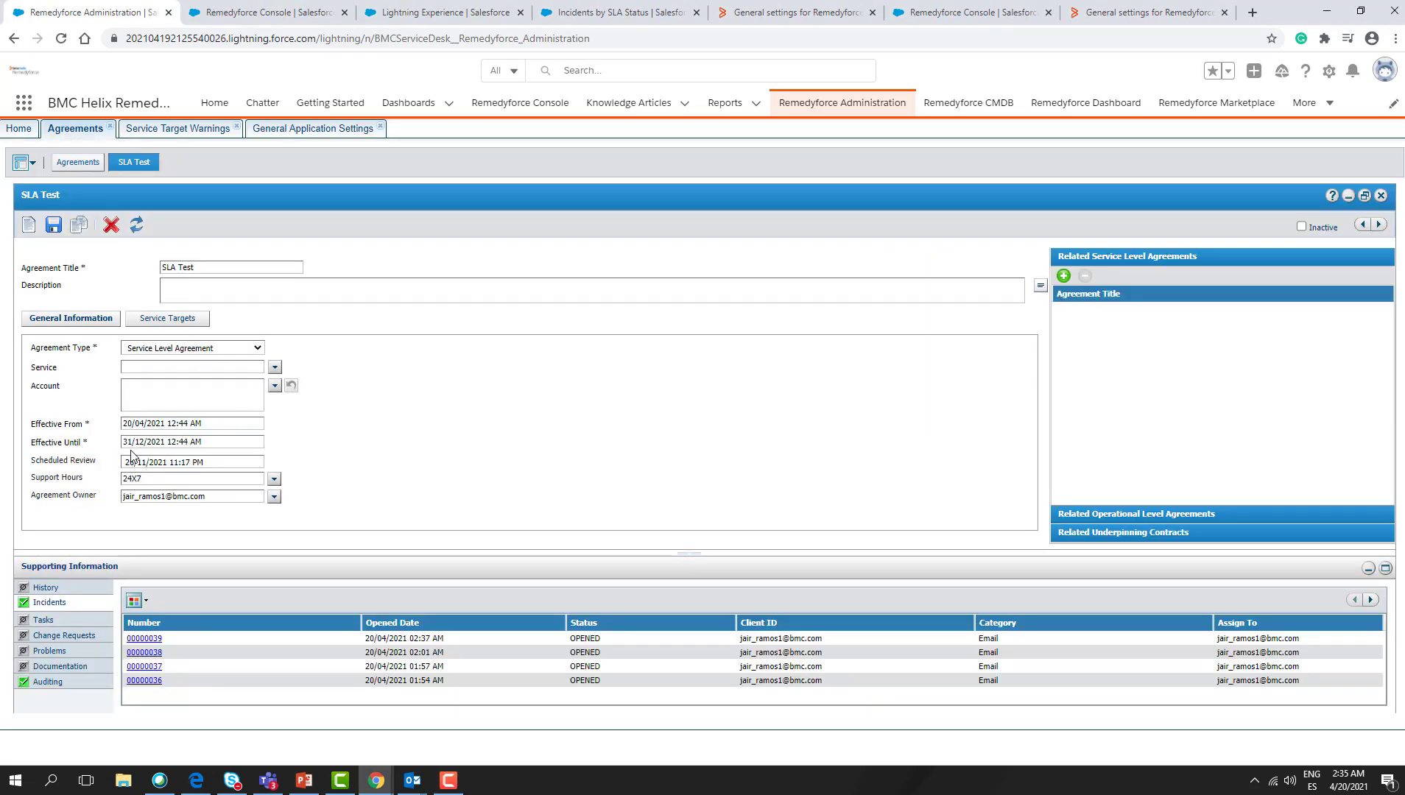
click(213, 442)
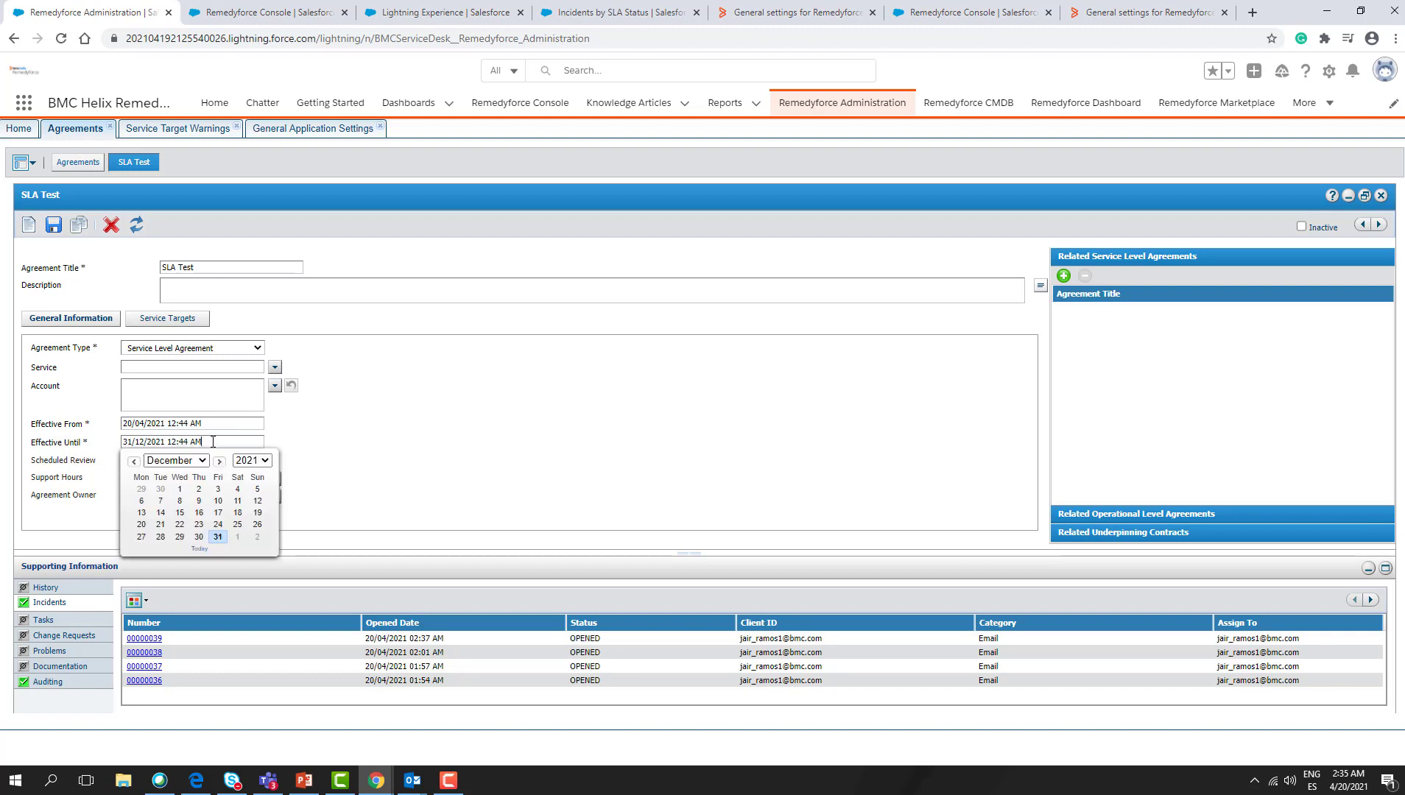
drag(212, 442, 123, 442)
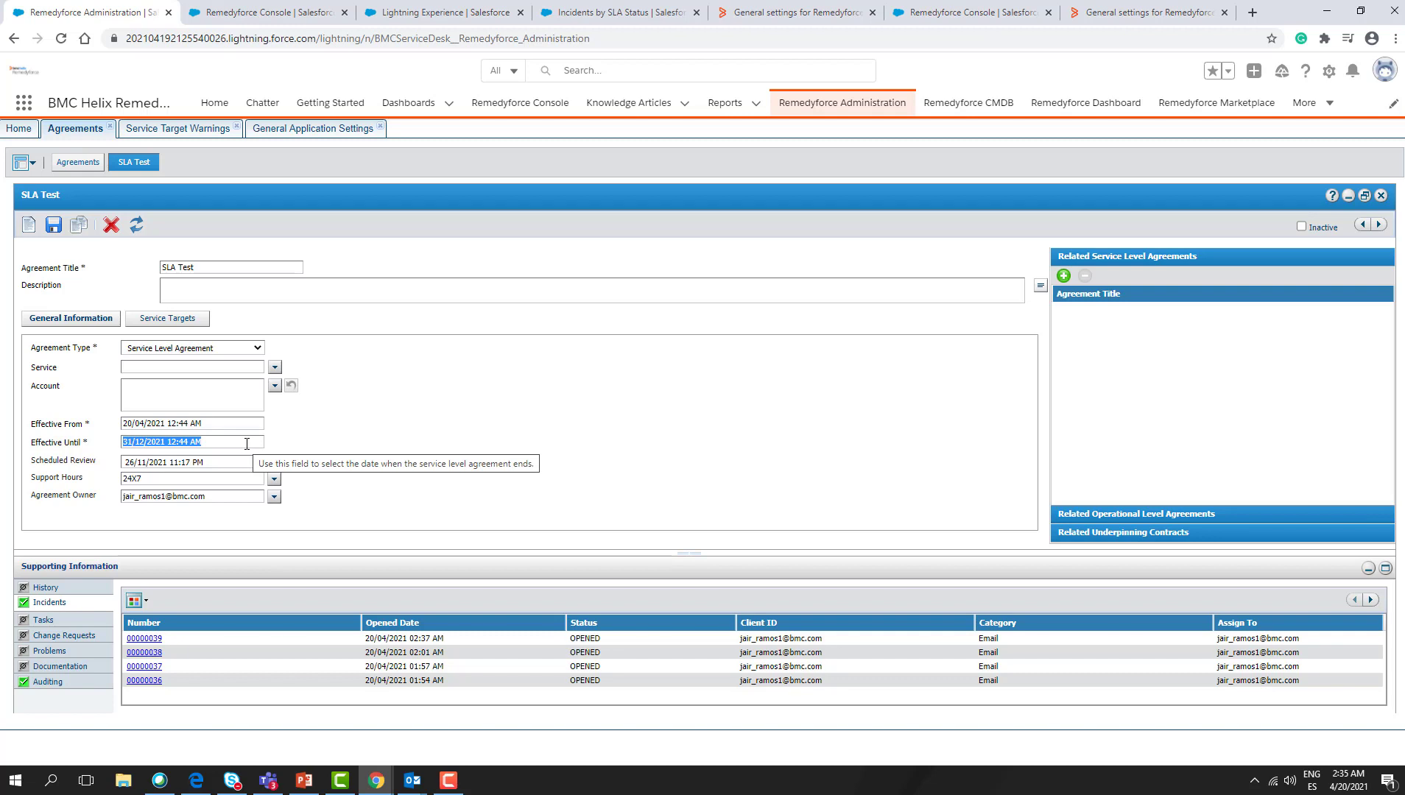
click(220, 445)
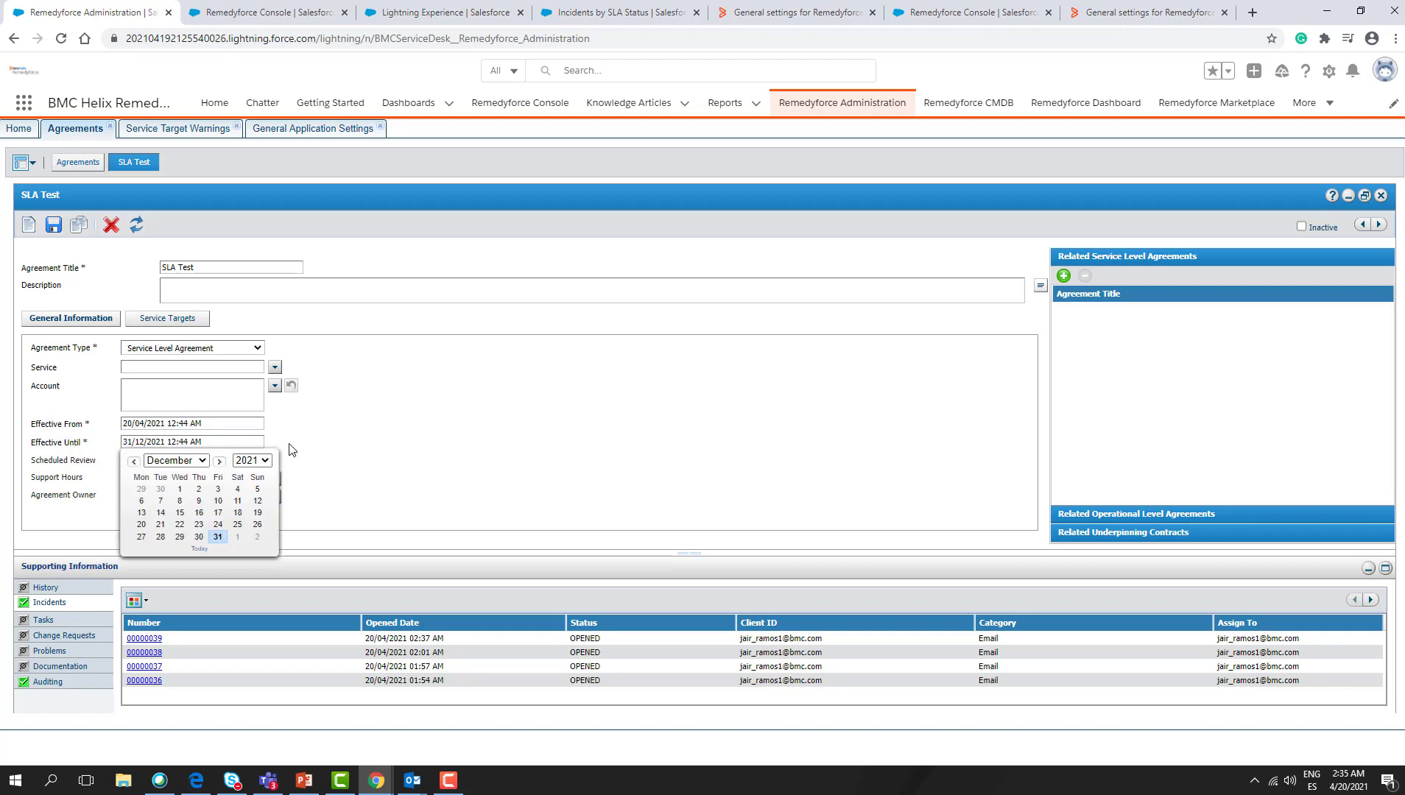
click(348, 459)
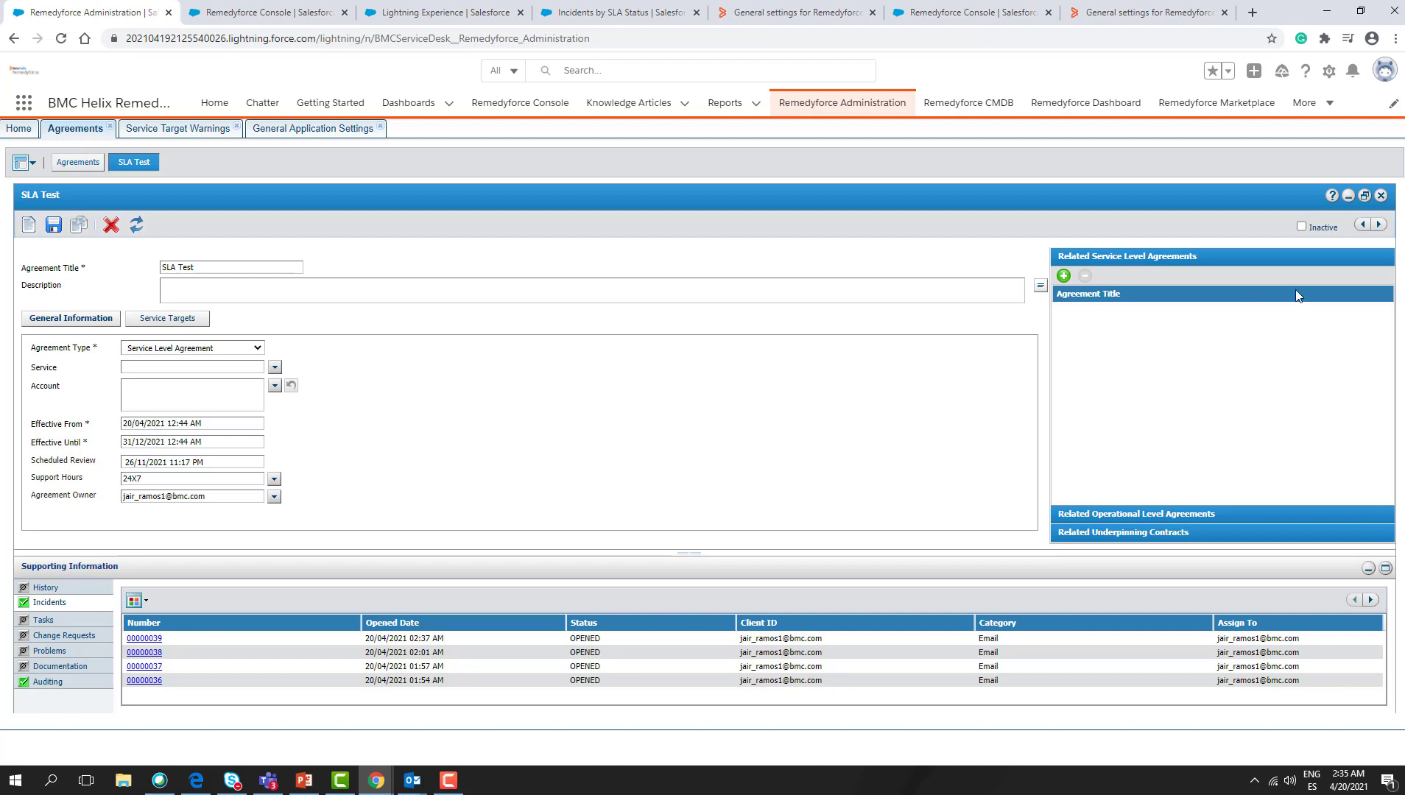
- Mark the SLA Test agreement as Inactive and save it
click(1303, 228)
click(187, 442)
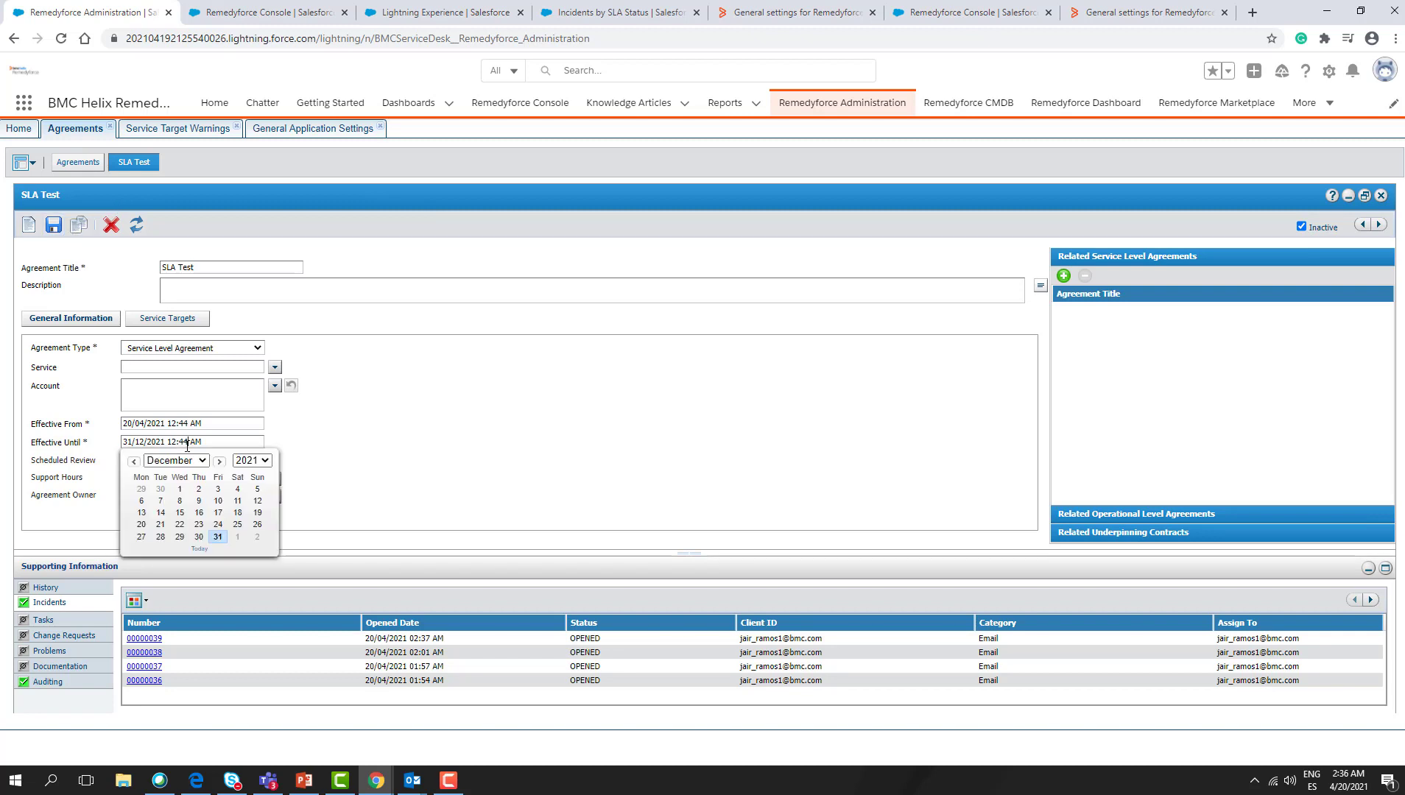
click(58, 229)
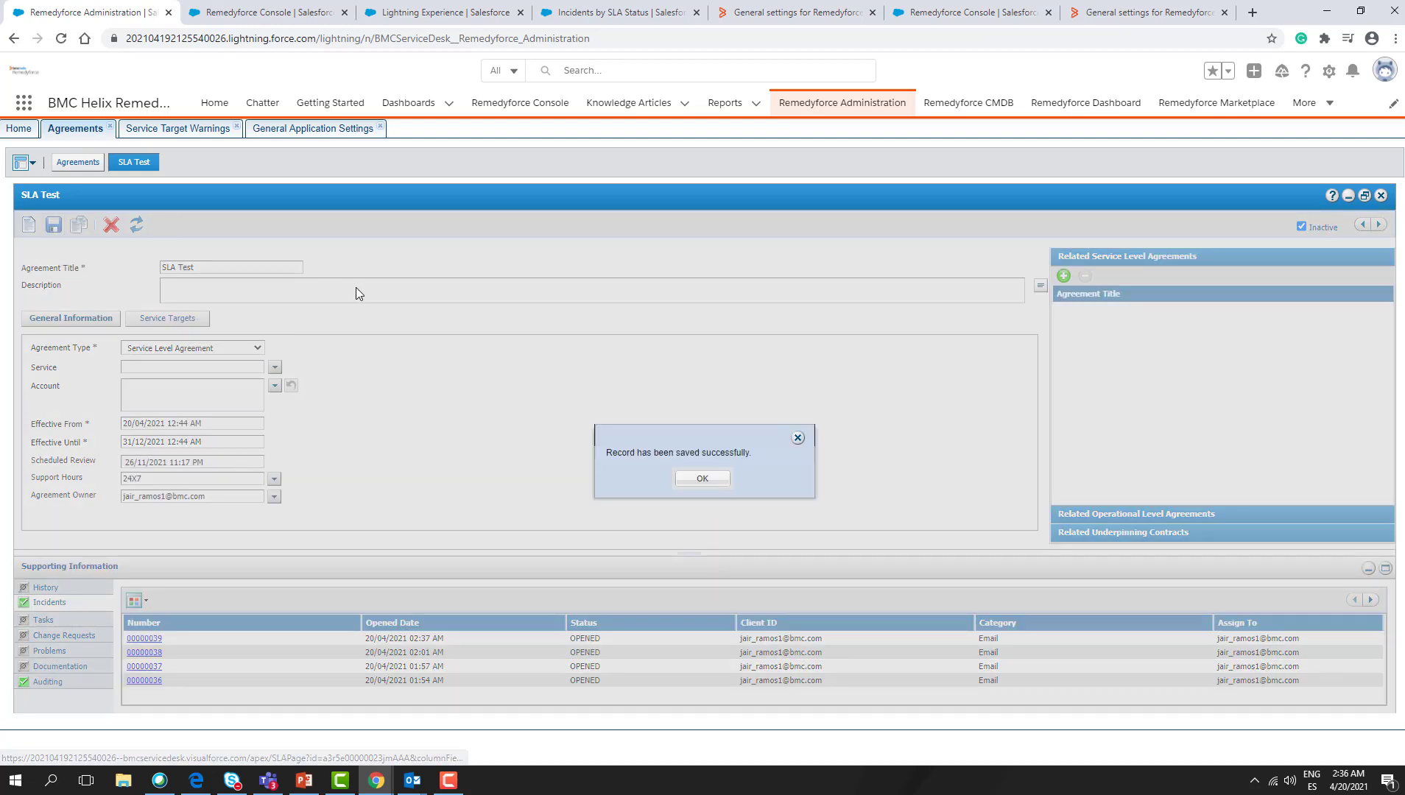
click(698, 480)
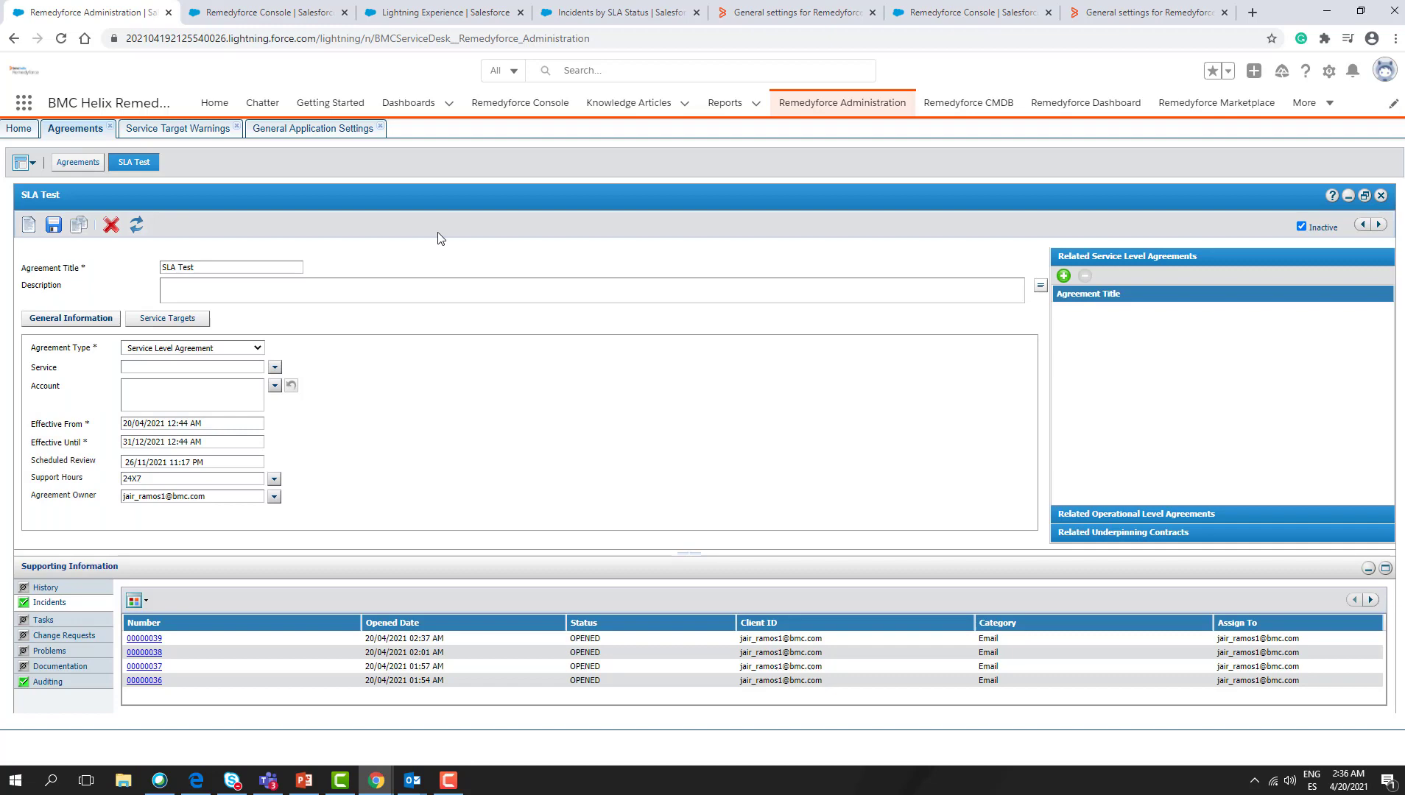
- Start a new incident in the Remedyforce Console, and save the inactive SLA Test agreement once more
click(298, 16)
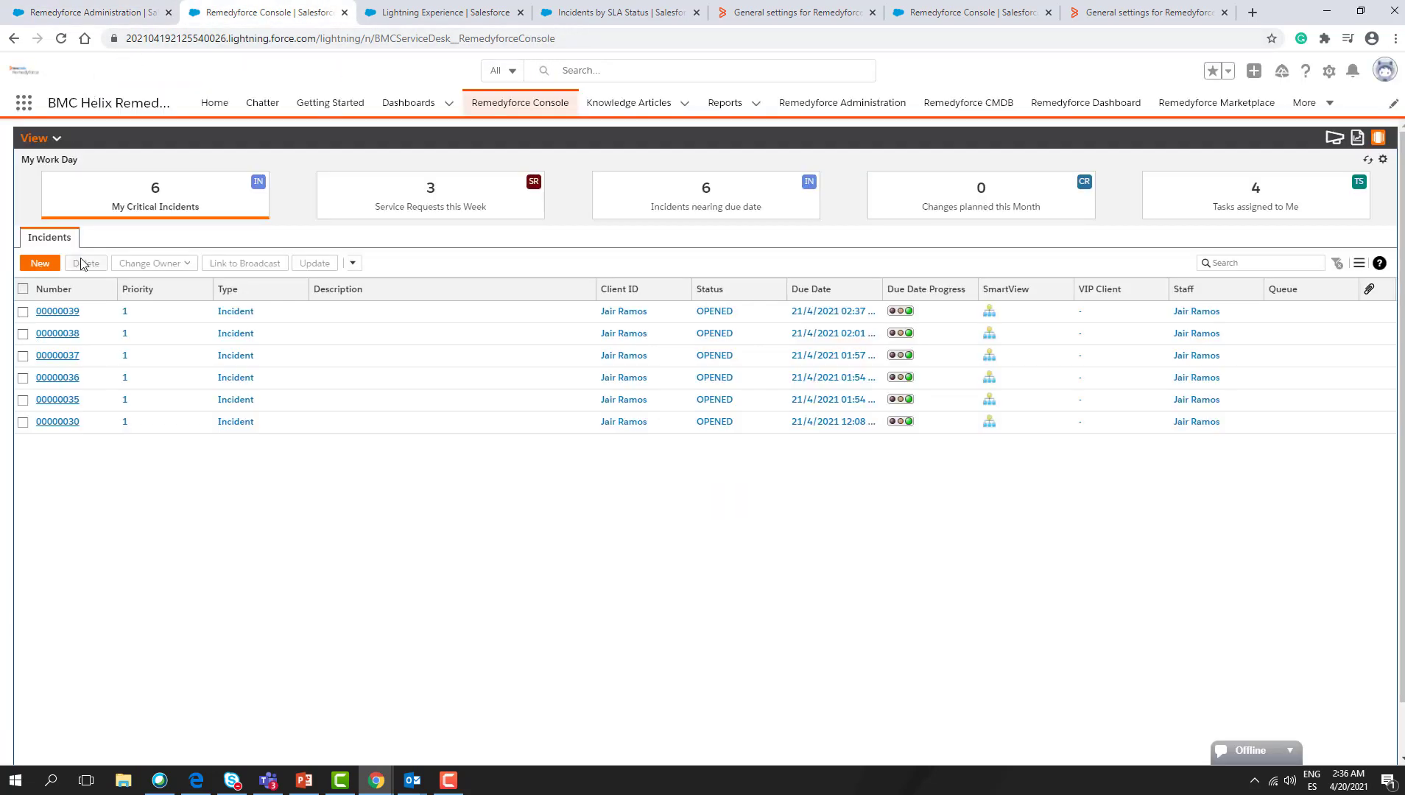
click(40, 264)
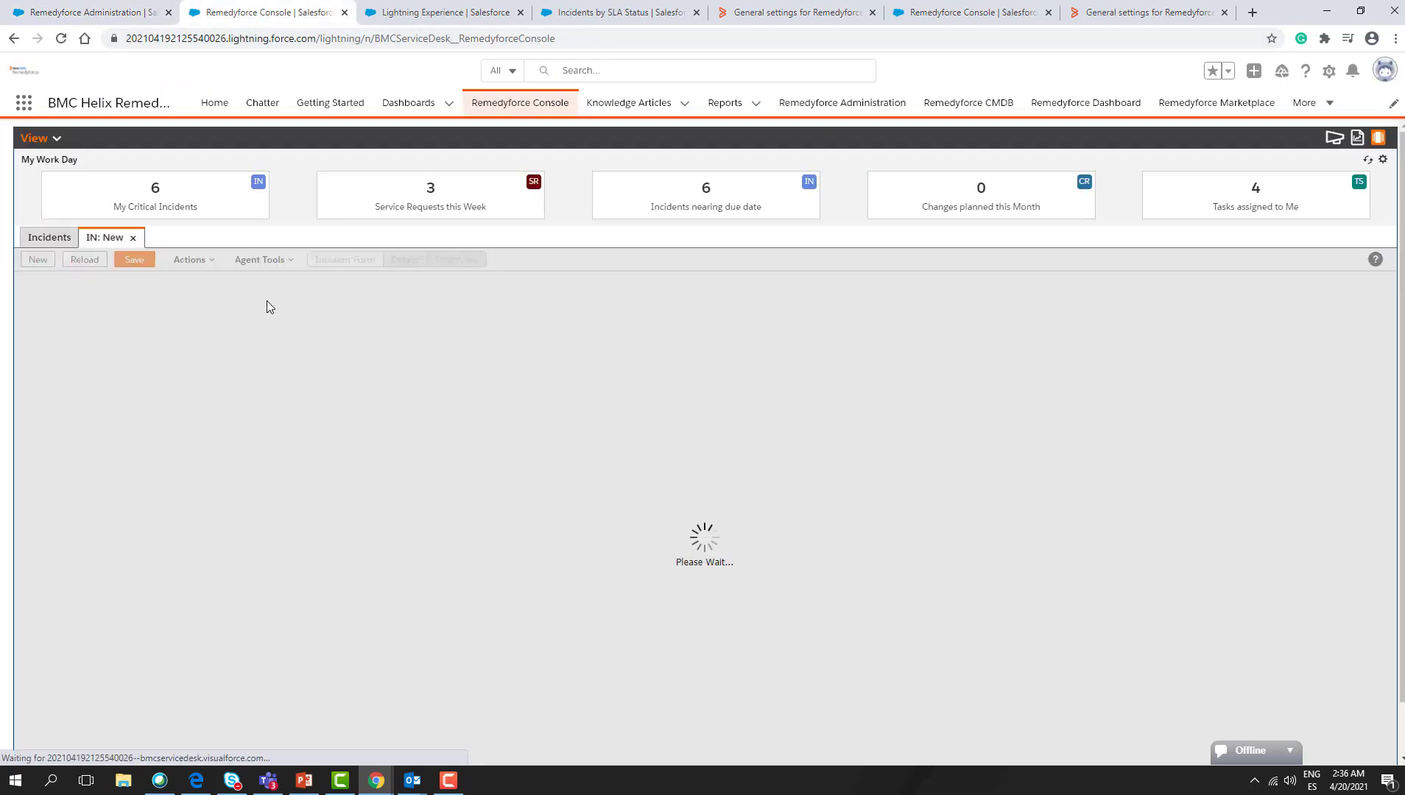
click(111, 11)
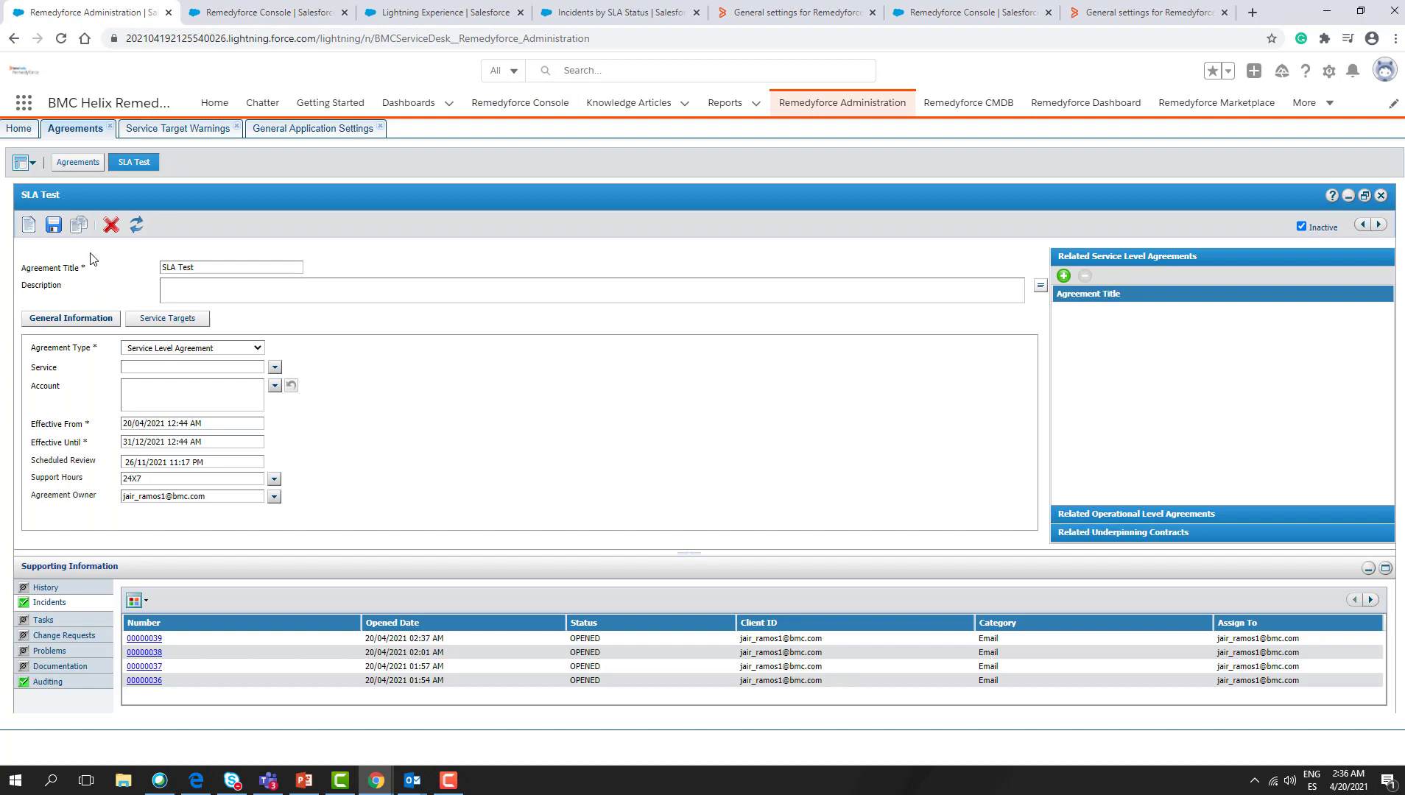
click(53, 224)
click(714, 473)
- Fill in the new incident with the client's name as Client ID and Email as the category
click(267, 12)
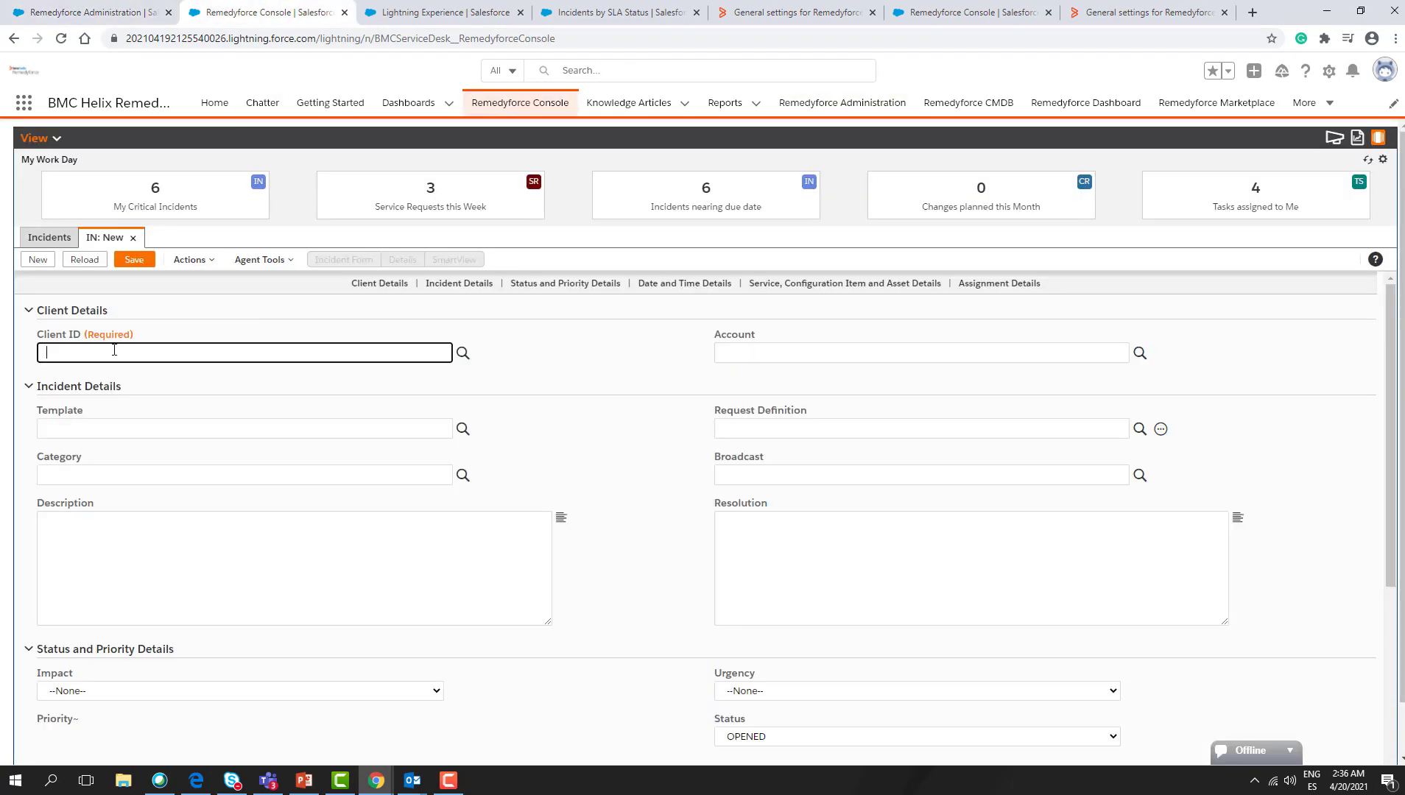
text(jair)
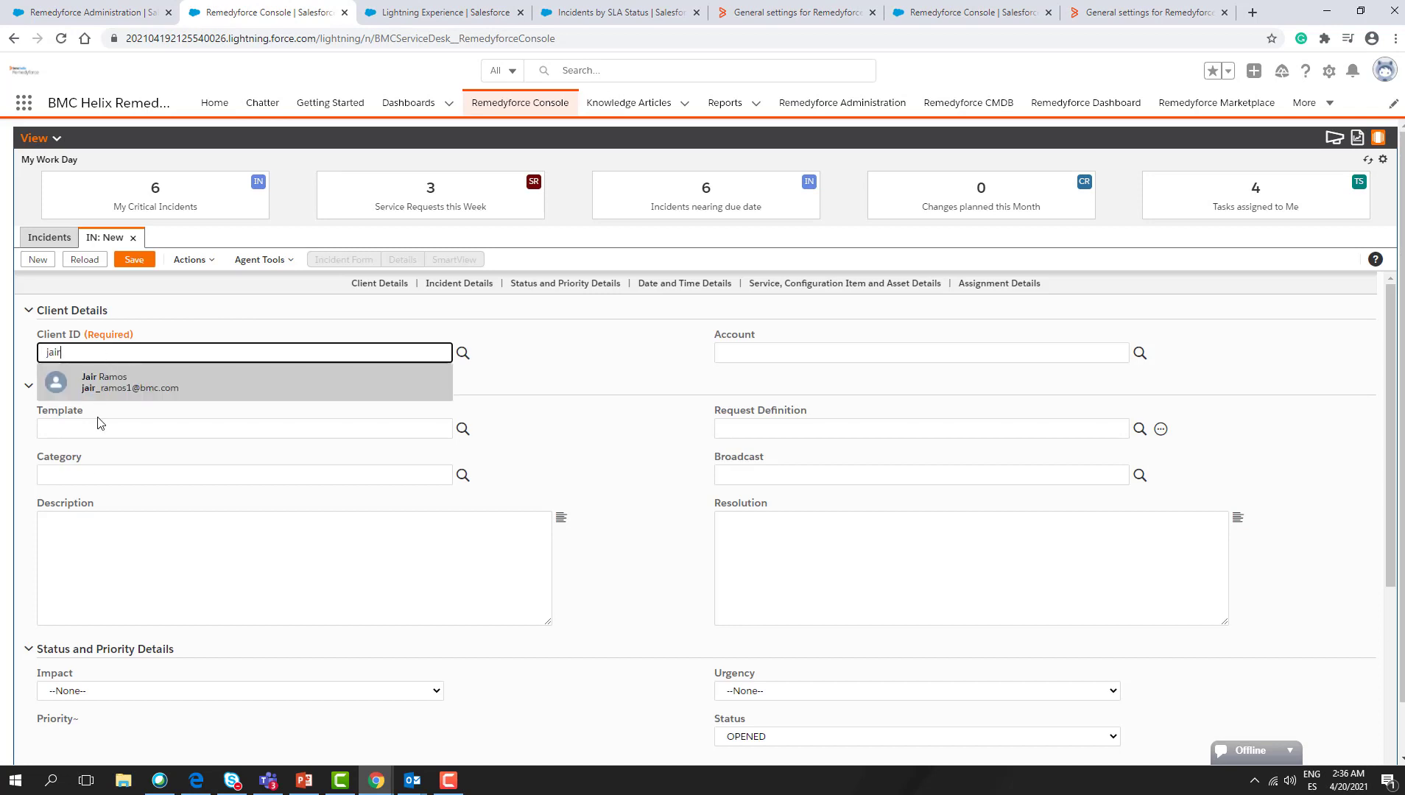
click(89, 388)
click(91, 476)
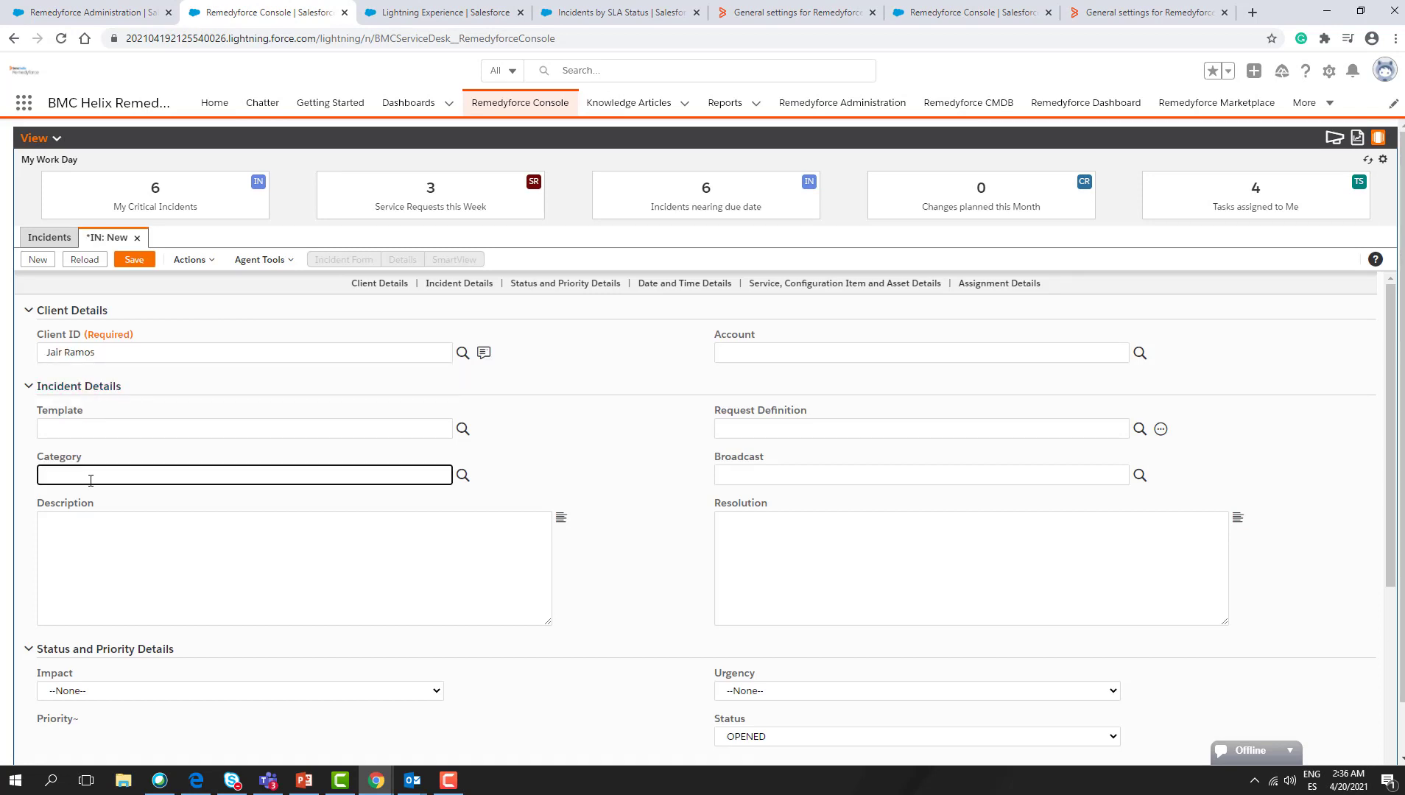
text(emil)
key(BackSpace)
key(BackSpace)
click(79, 498)
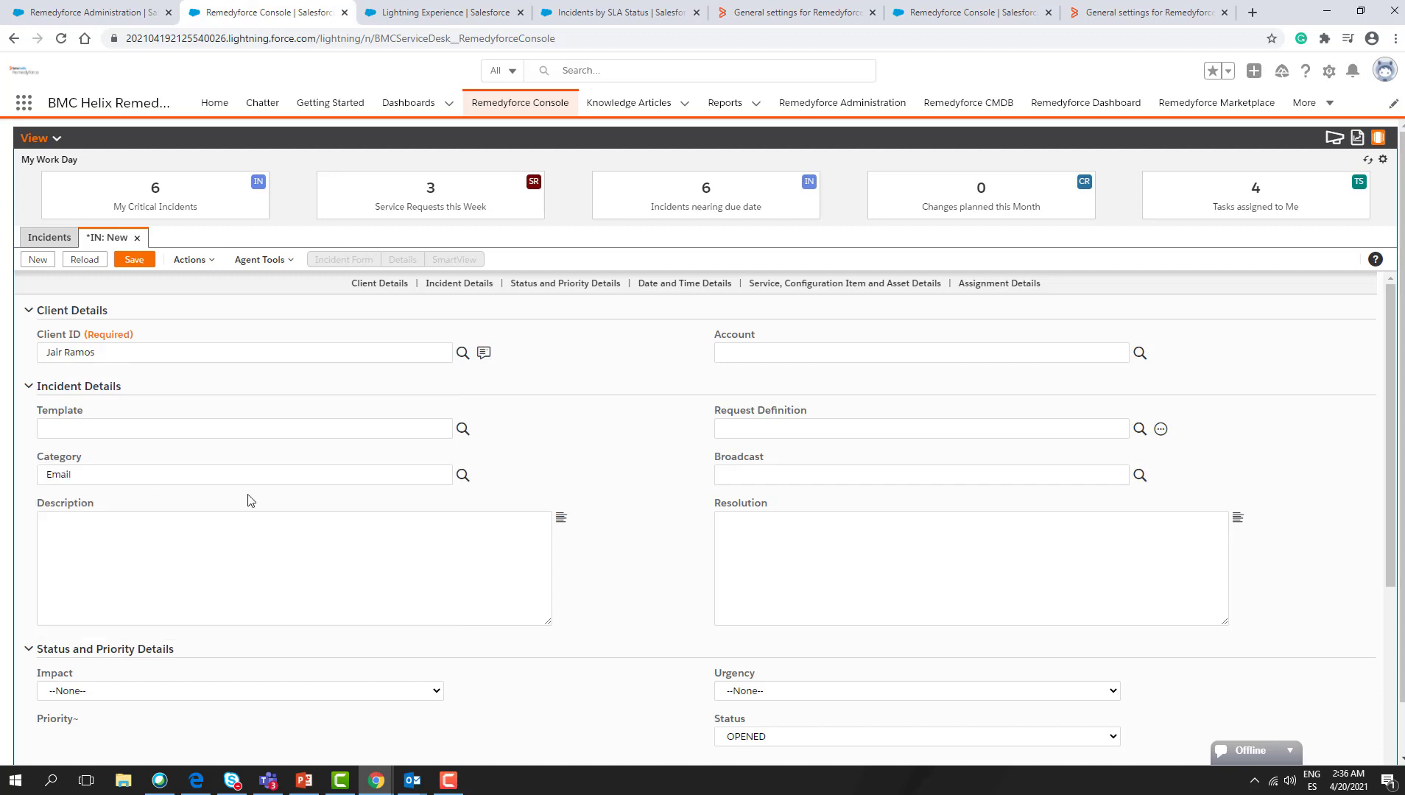
- Set the new incident's Impact and Urgency to HIGH and save the incident
scroll(389, 508, down, 5)
click(189, 352)
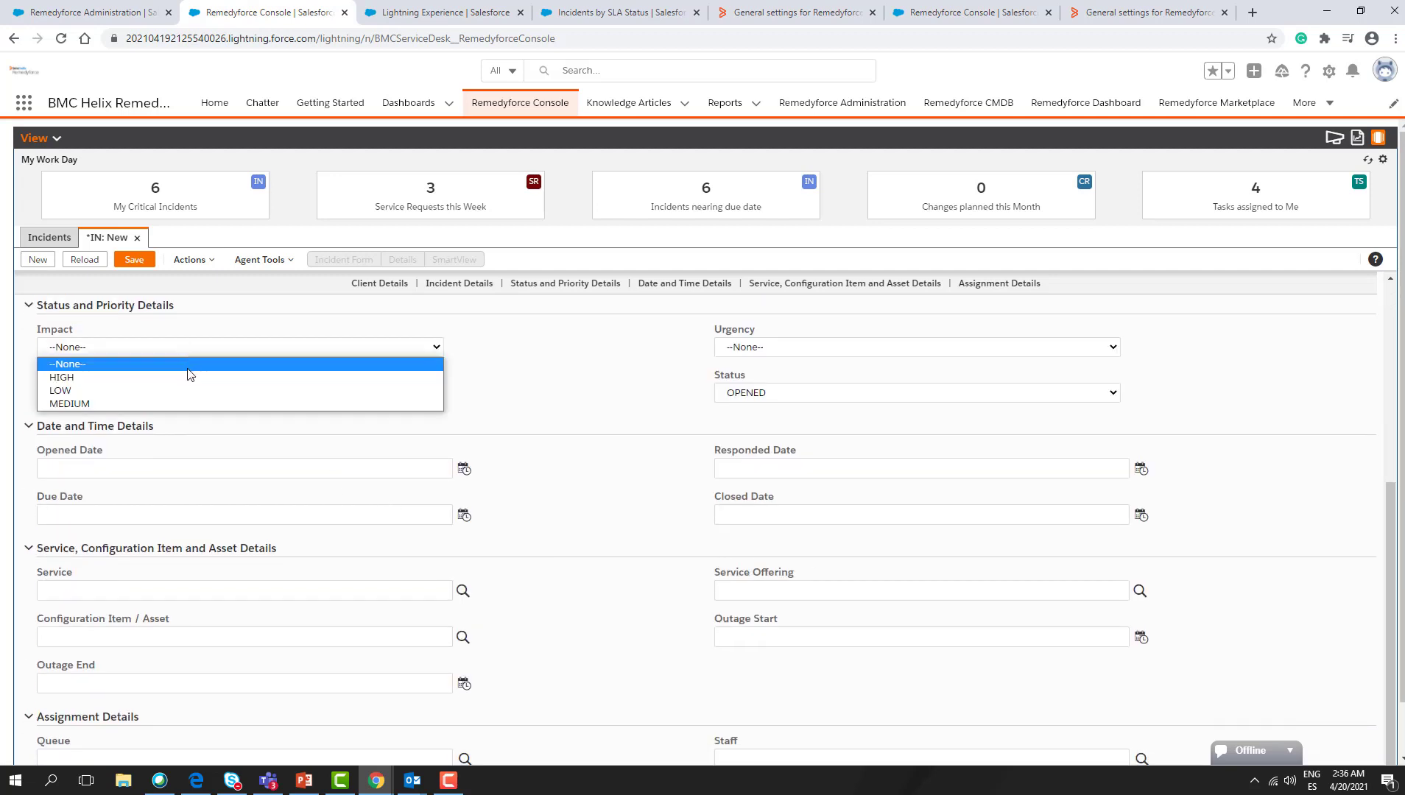
click(187, 375)
click(737, 354)
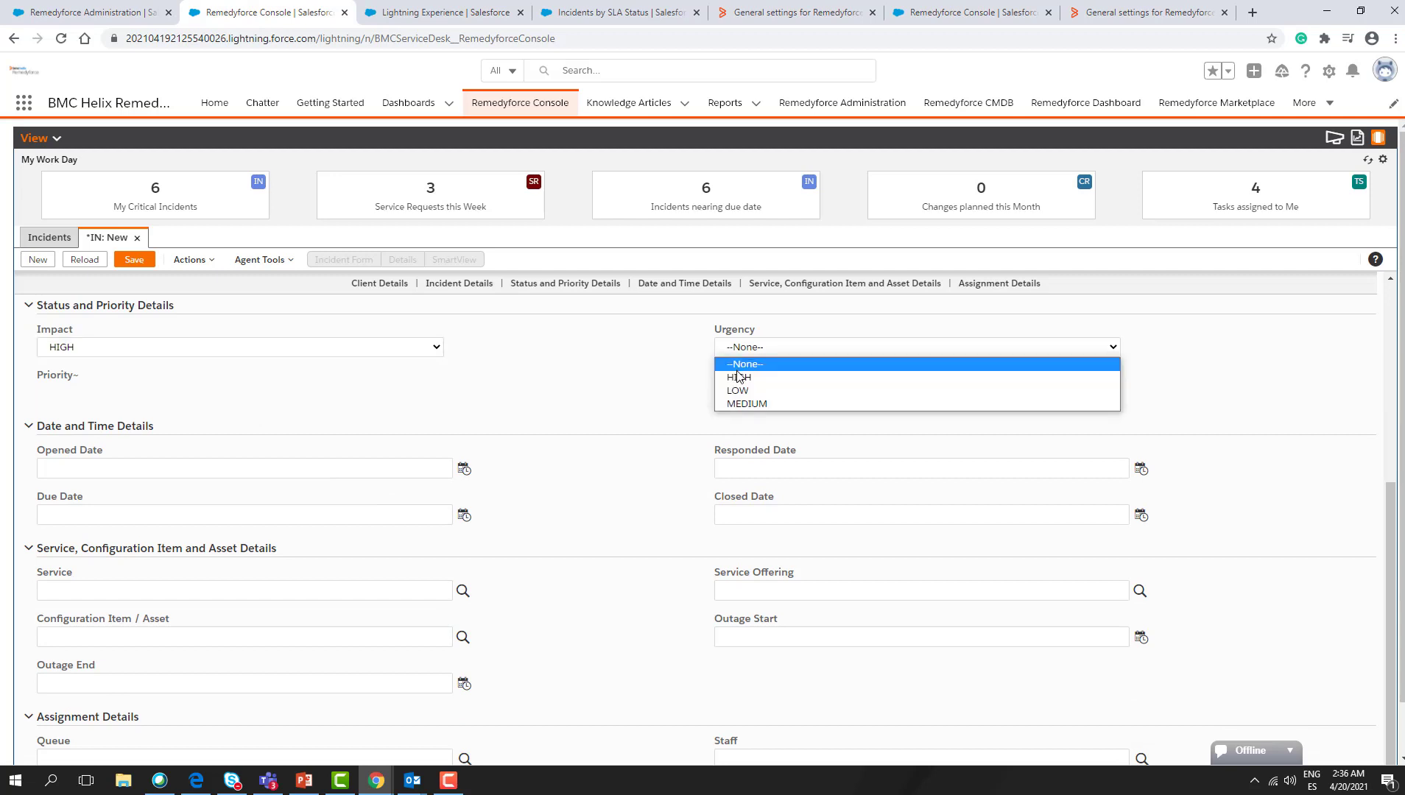
click(737, 374)
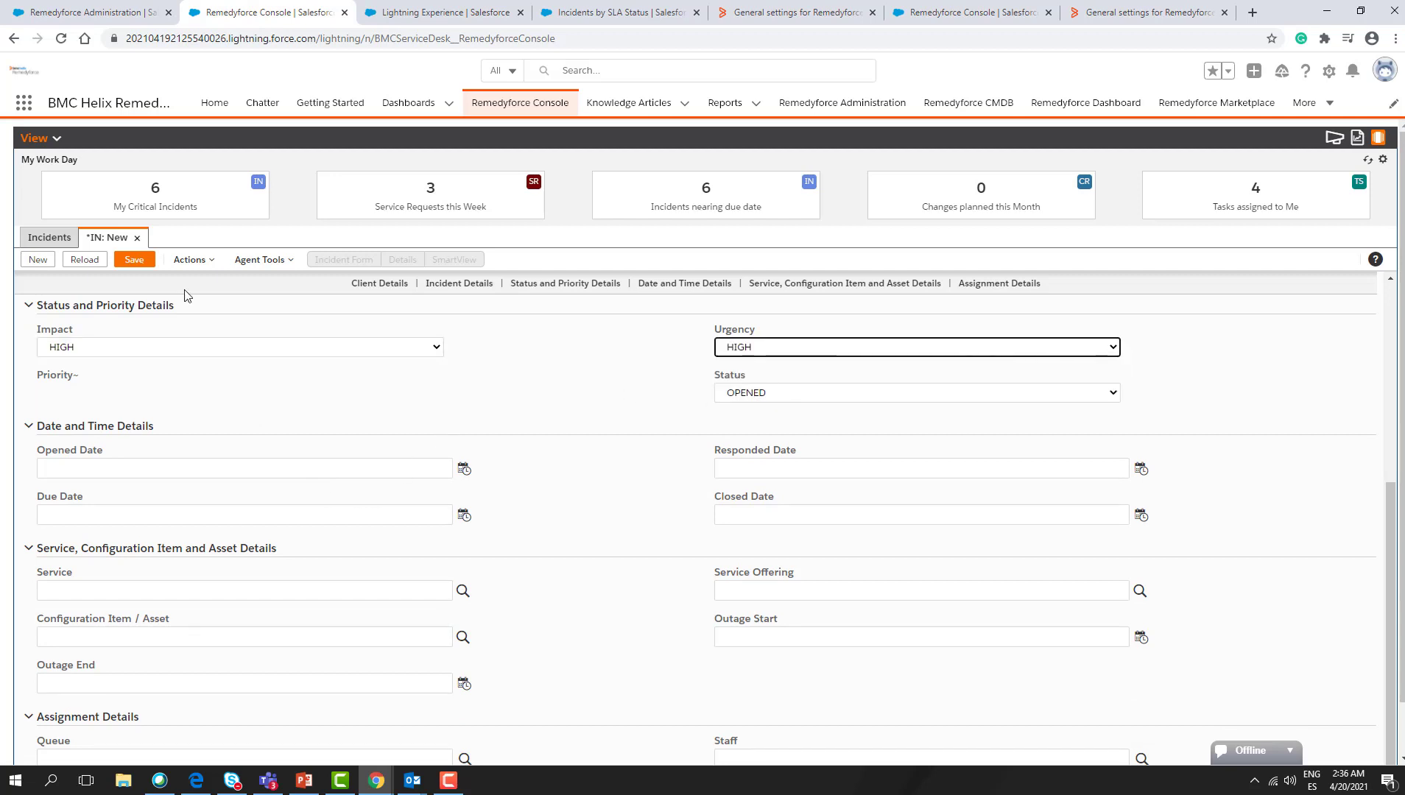
click(133, 263)
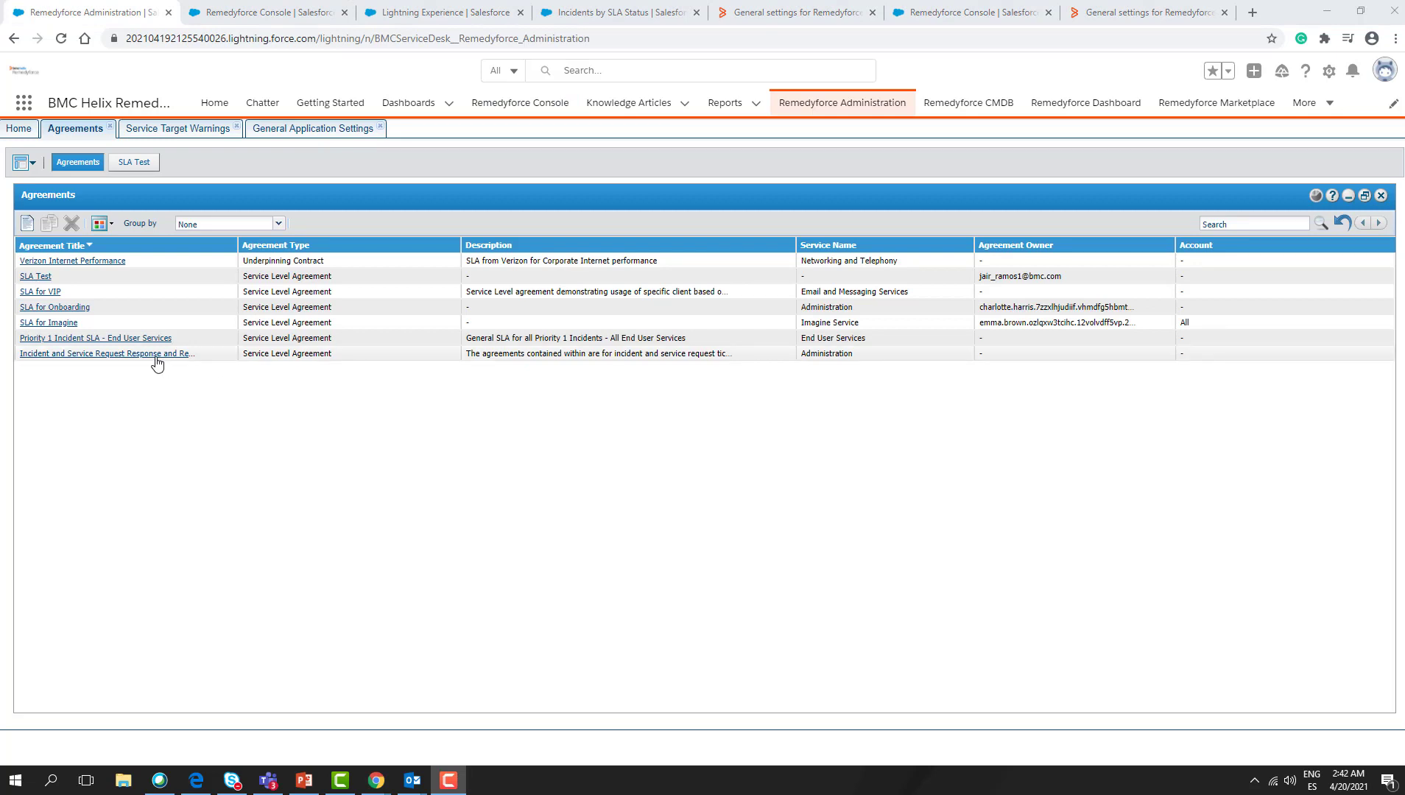
- Review the 20 Minute Response service target of the SLA for VIP agreement and delete that target
click(46, 293)
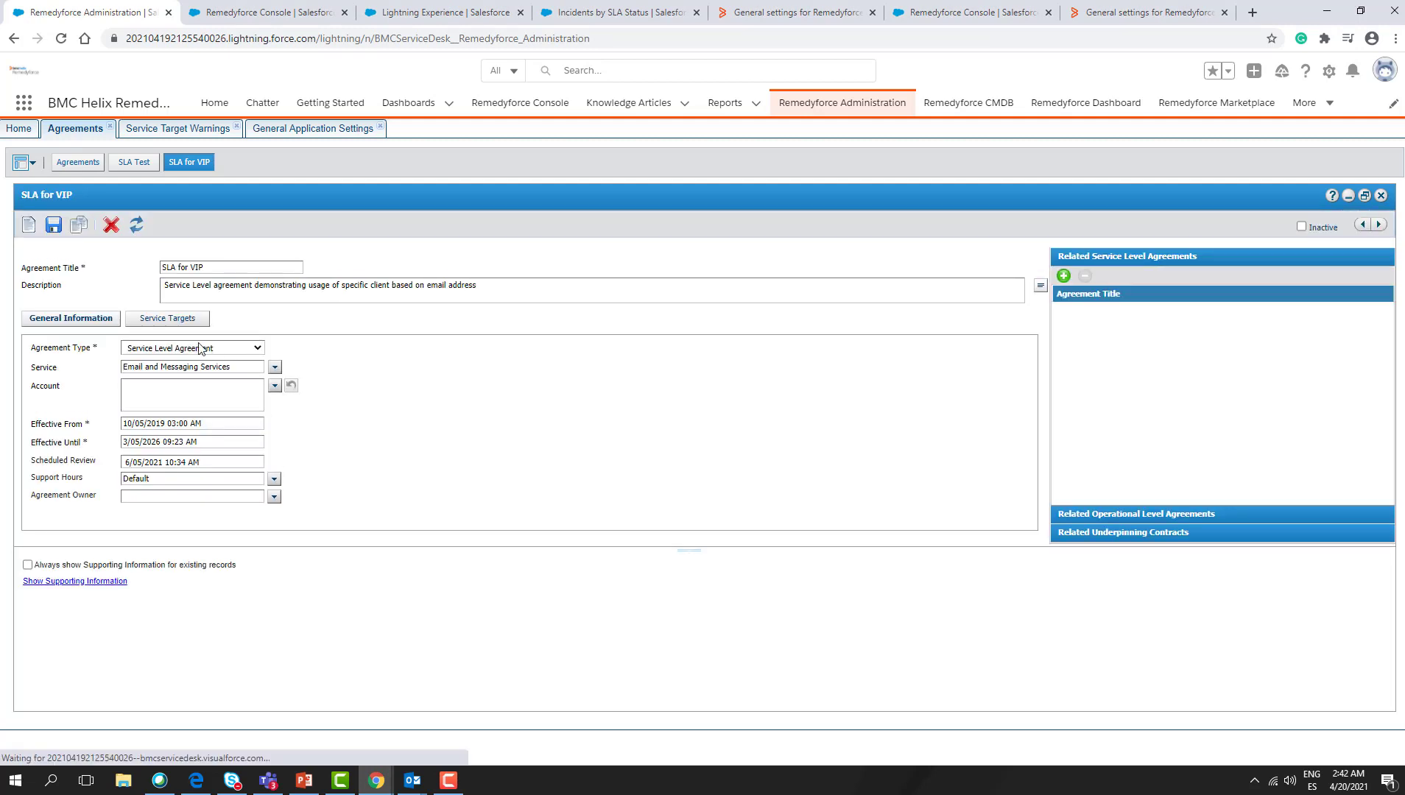
click(181, 324)
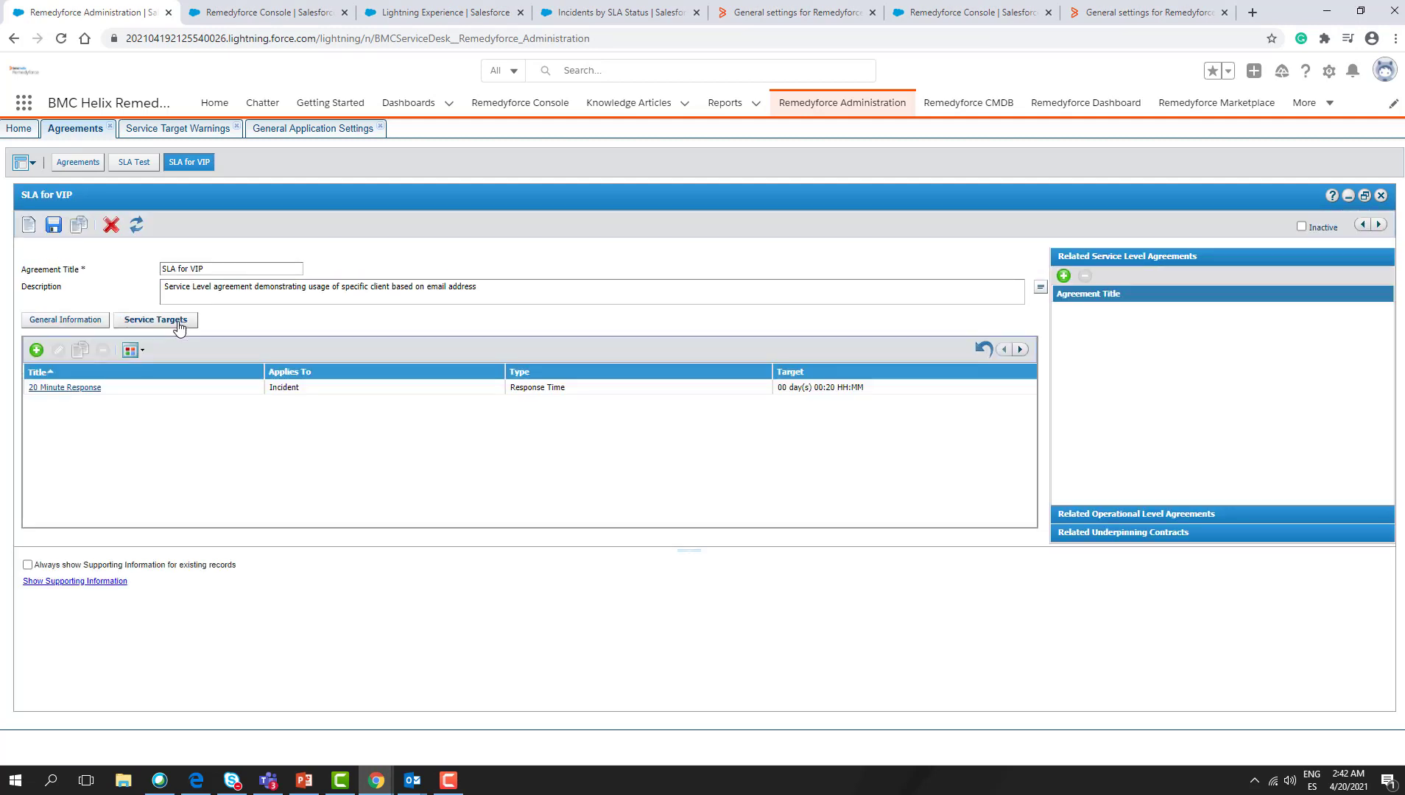
click(88, 389)
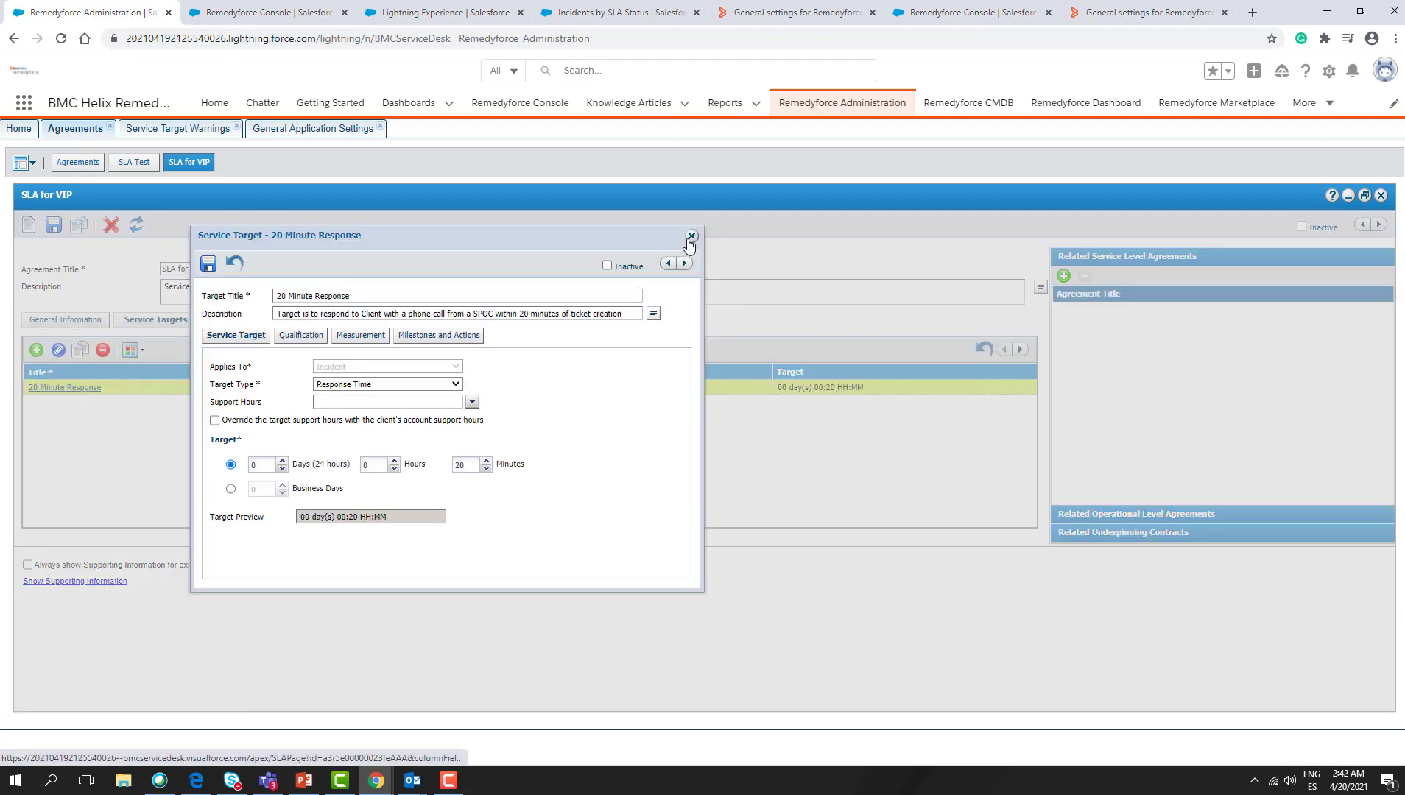
click(691, 236)
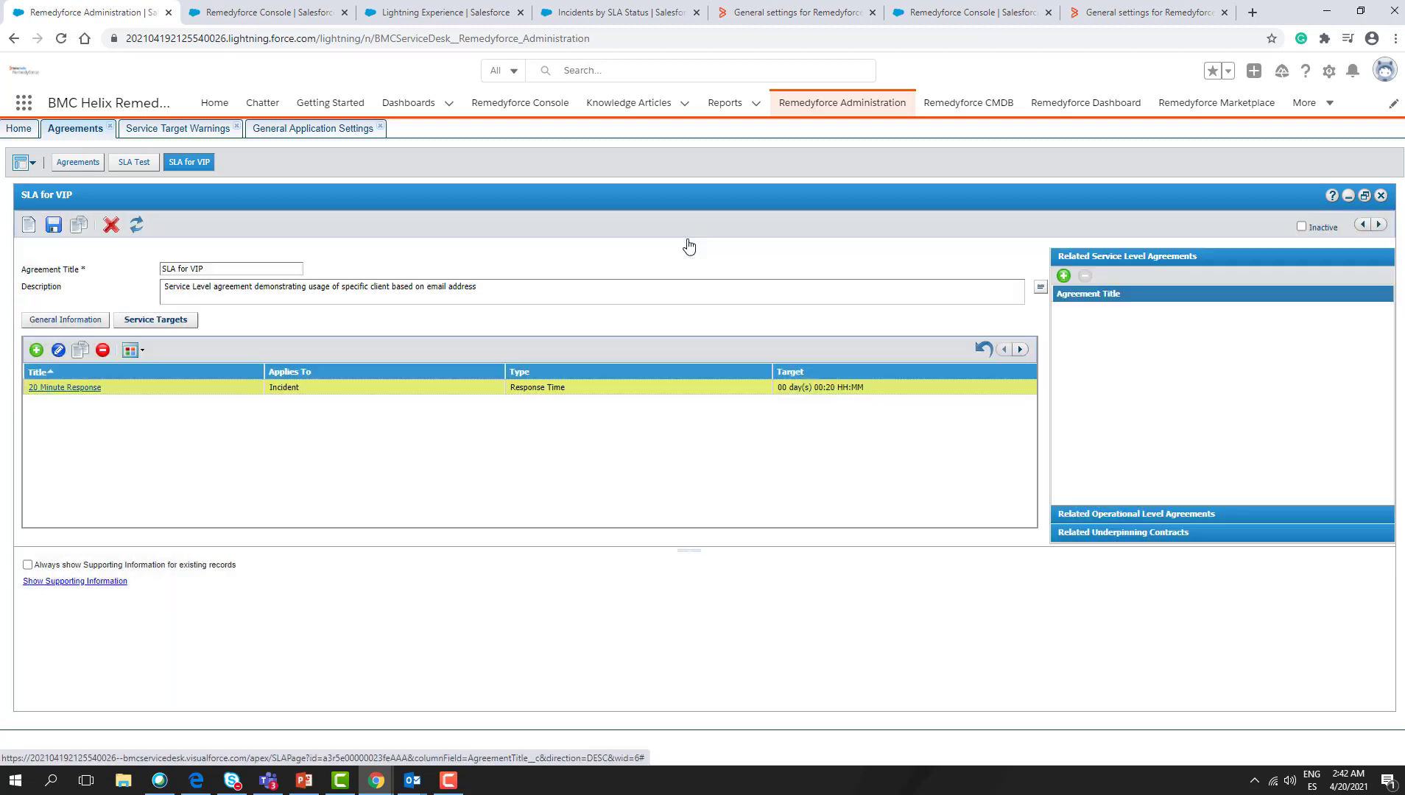
click(103, 352)
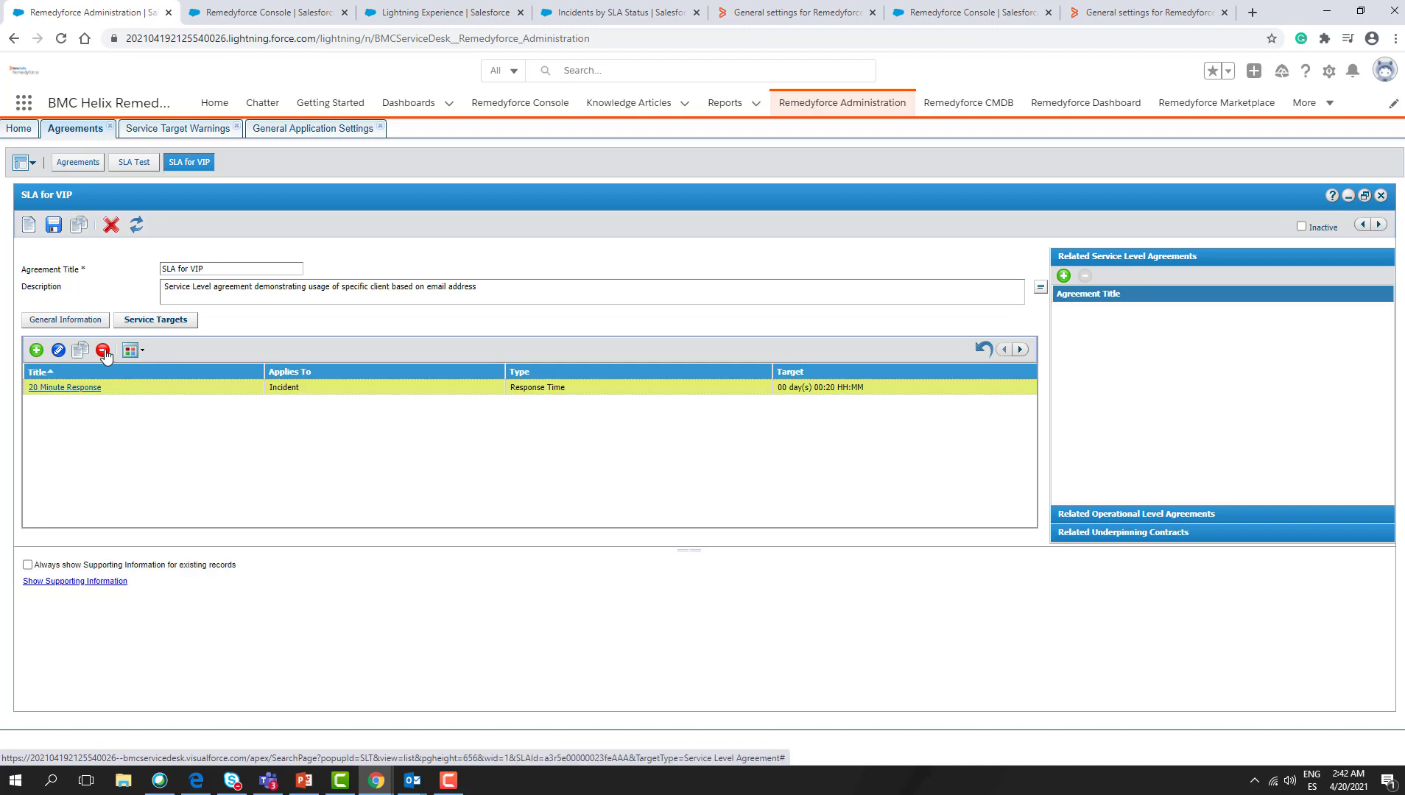
click(517, 467)
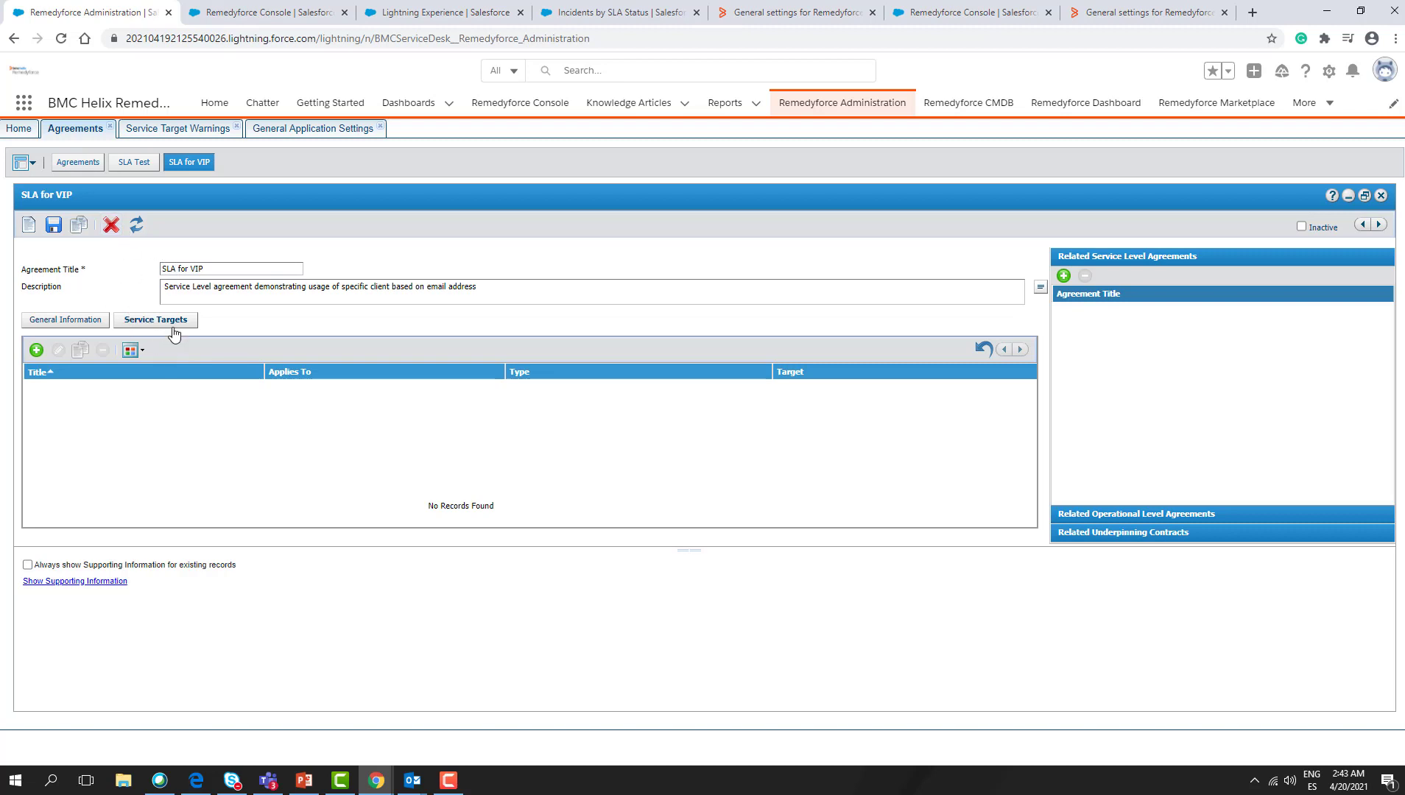
- Delete the SLA for VIP agreement from the Agreements list and confirm the deletion
click(80, 165)
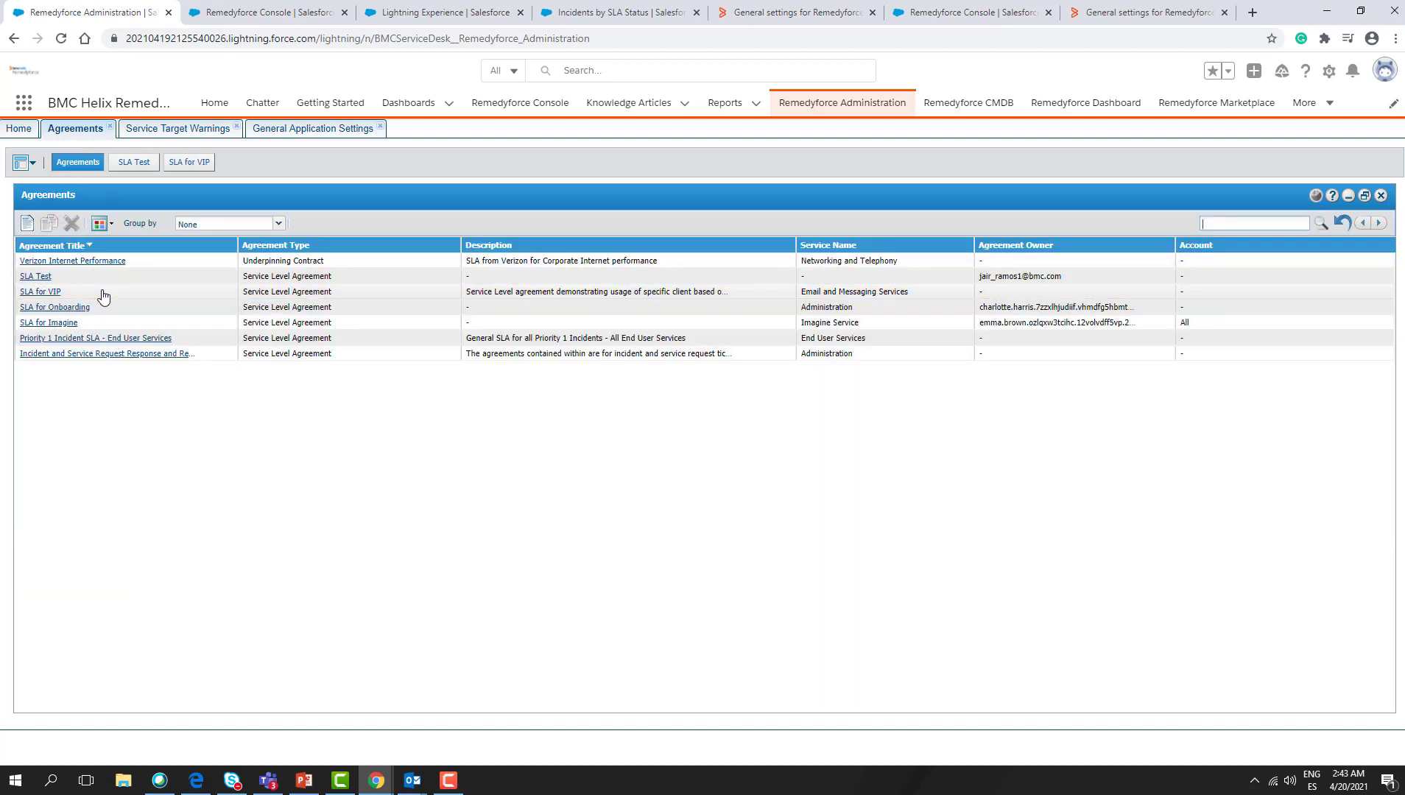
click(175, 292)
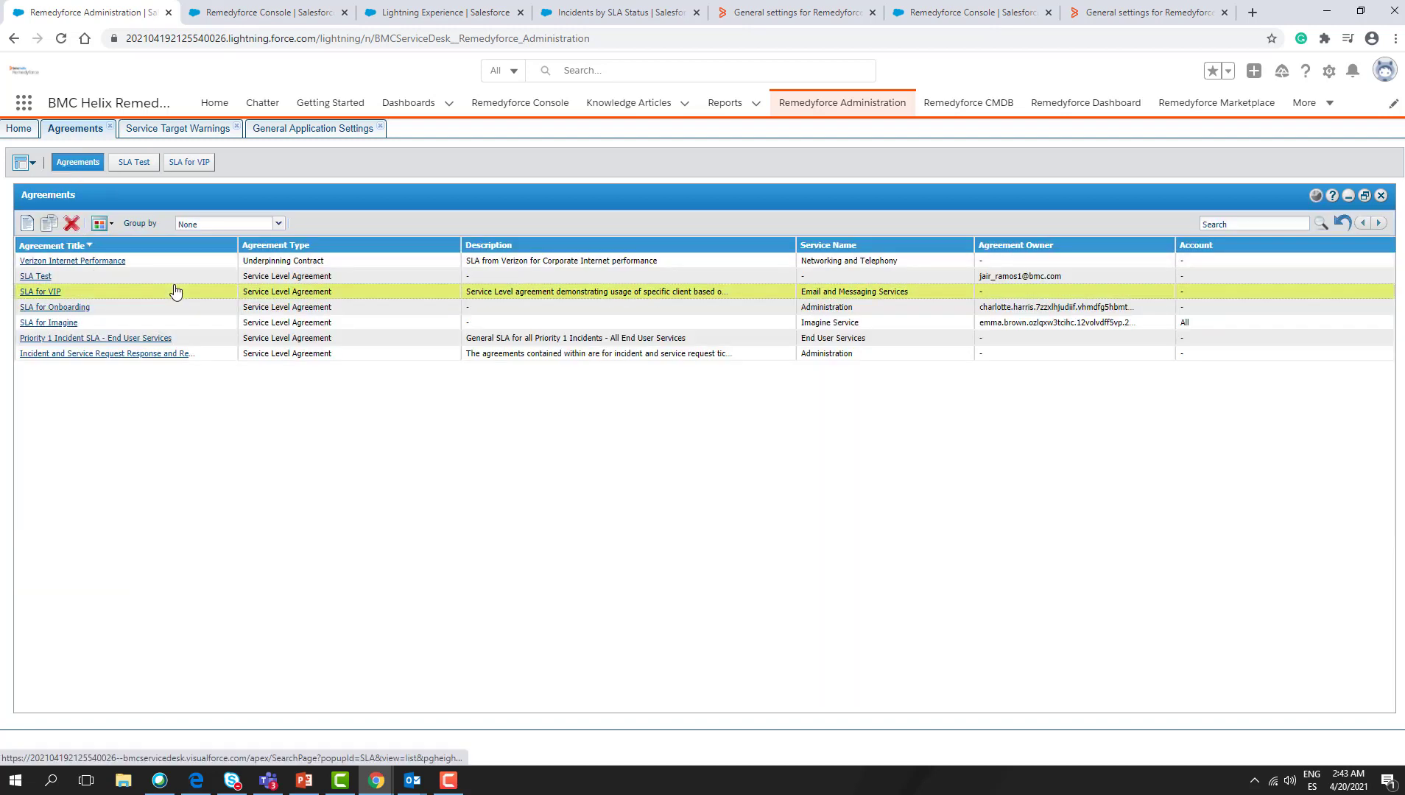
click(70, 224)
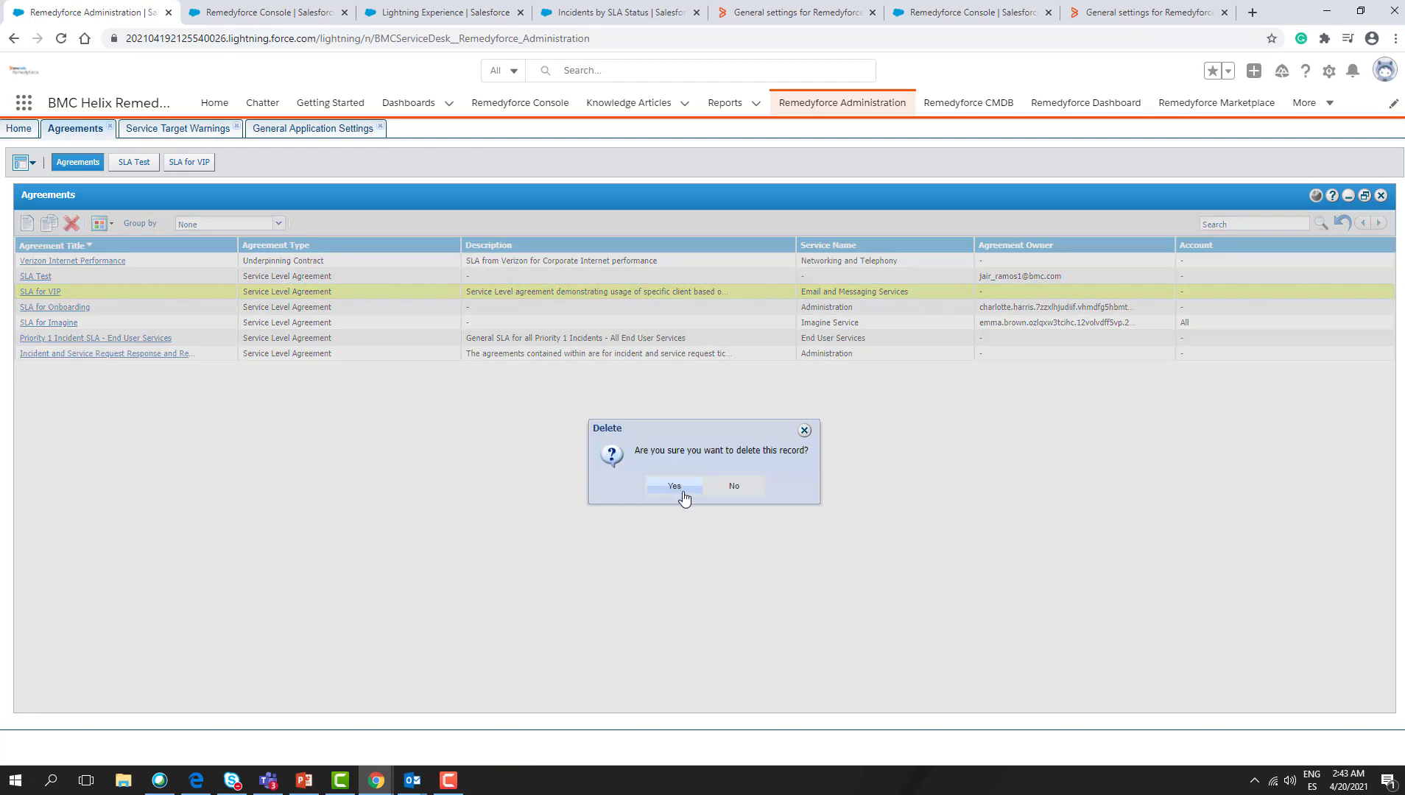
click(684, 499)
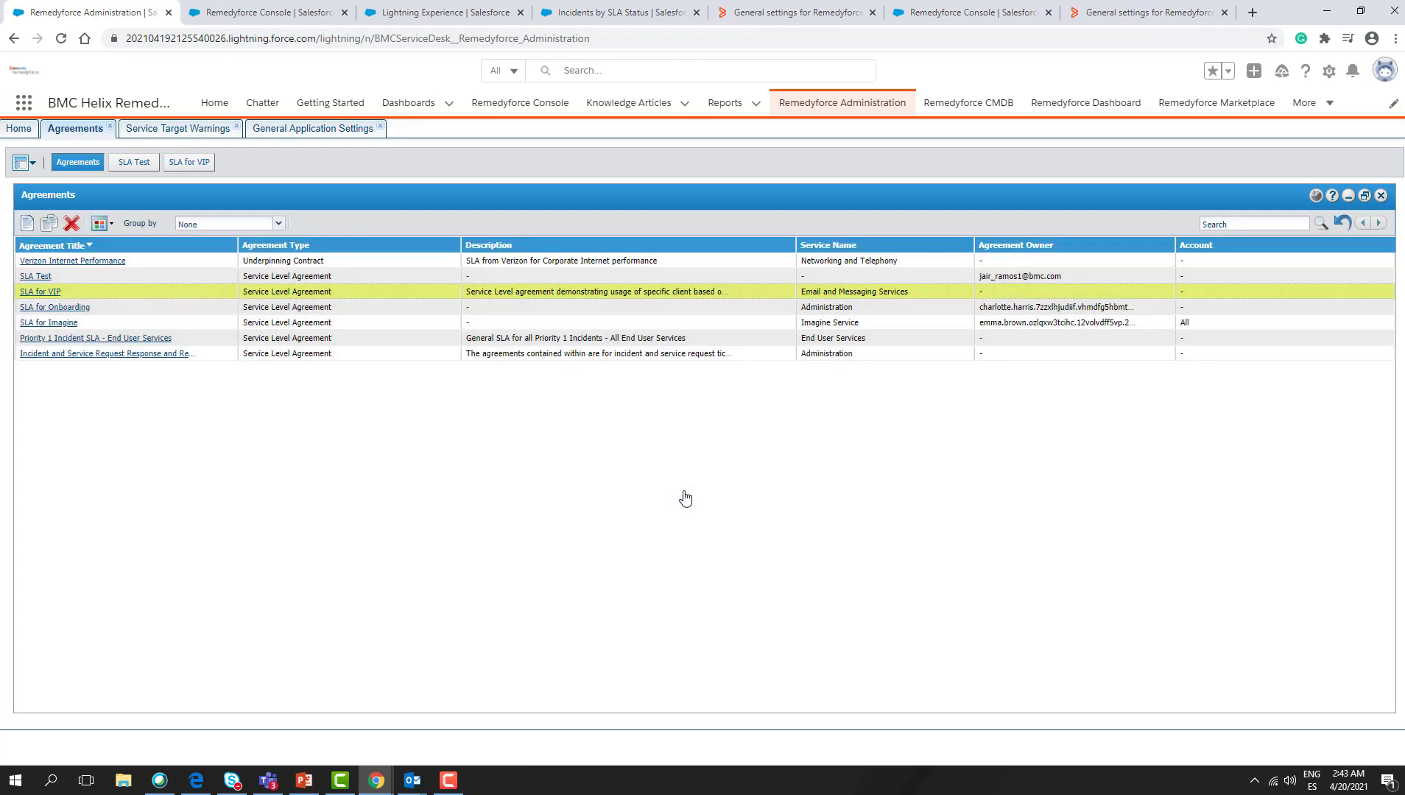